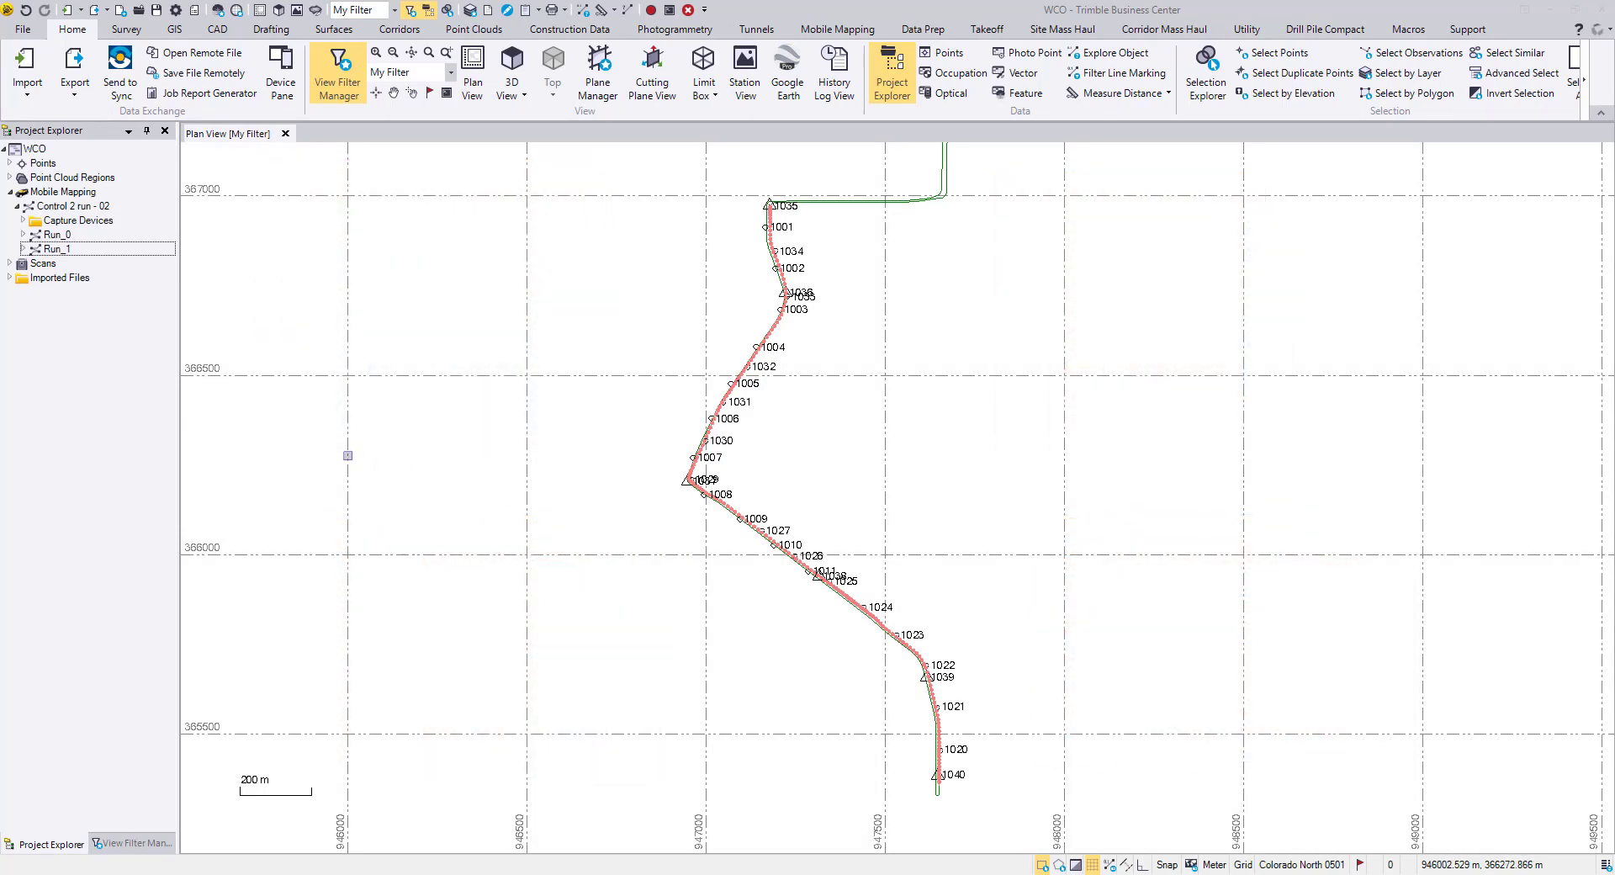
Start registering Run_1 with the registration name "Run_1 Reg" and keep the registration type Global then local
{"action": "right_click", "coordinate": [94, 250]}
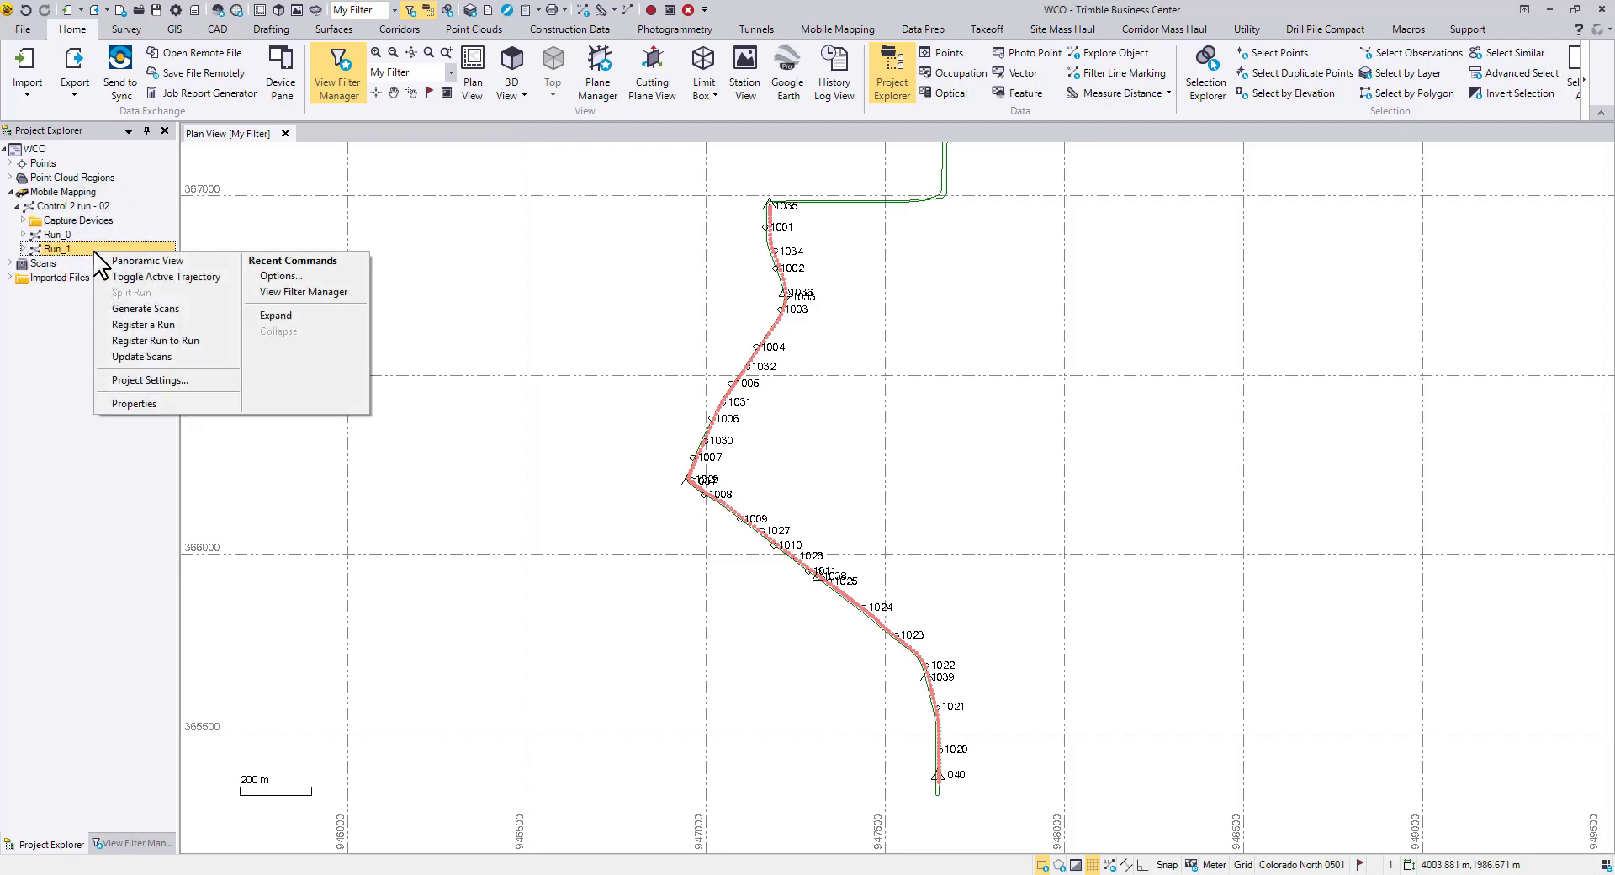
{"action": "left_click", "coordinate": [214, 323]}
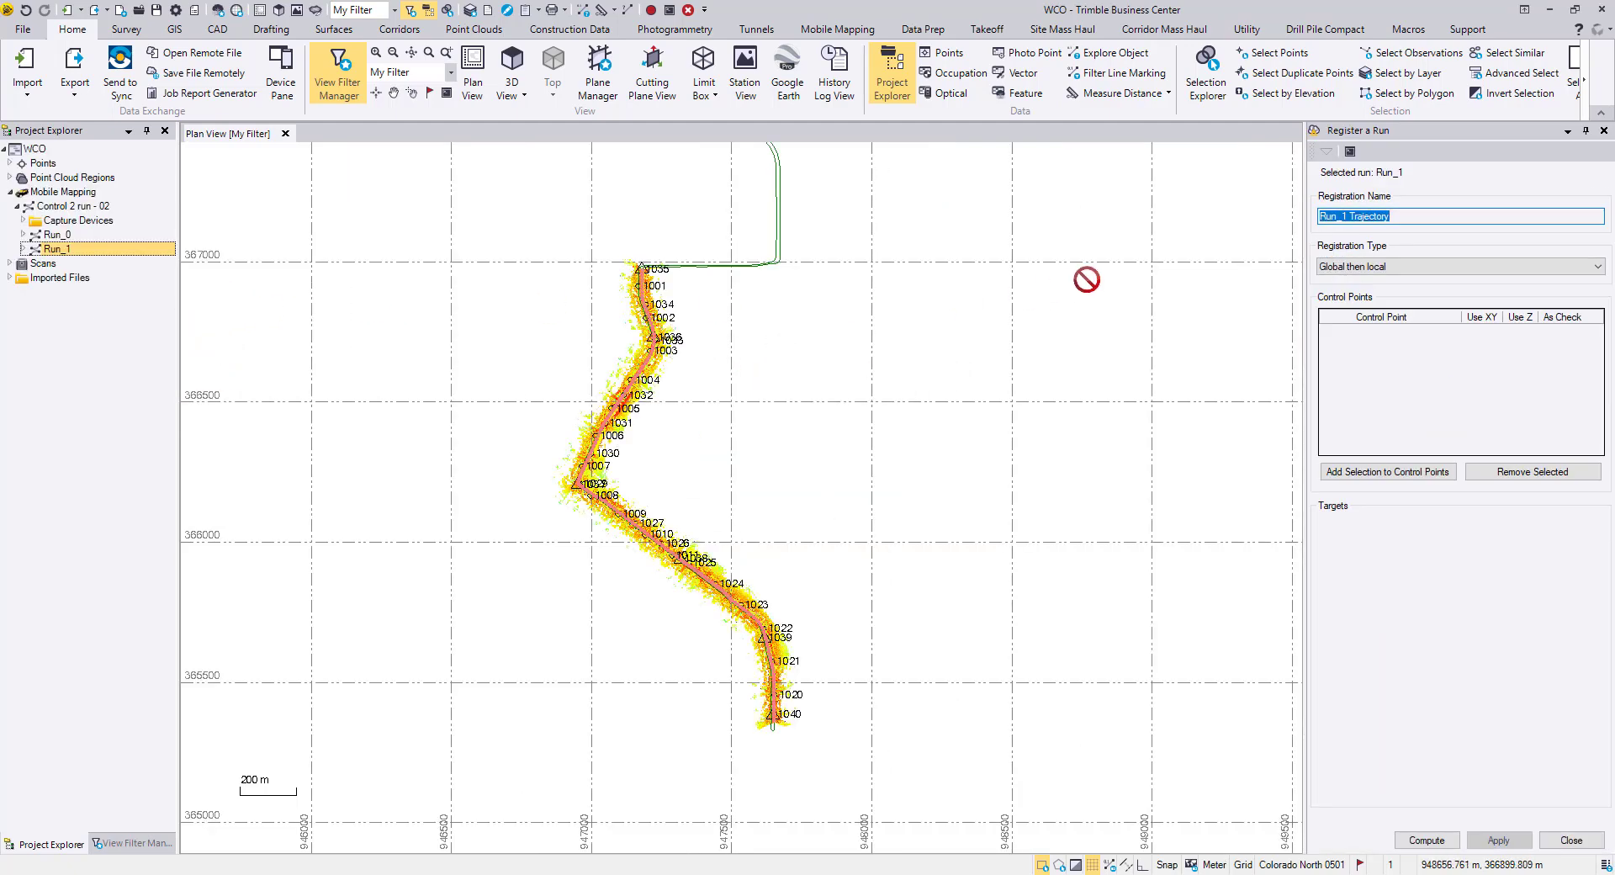
{"action": "left_click", "coordinate": [1406, 212]}
{"action": "left_click_drag", "start_coordinate": [1405, 212], "coordinate": [1351, 216]}
{"action": "key", "text": "BackSpace"}
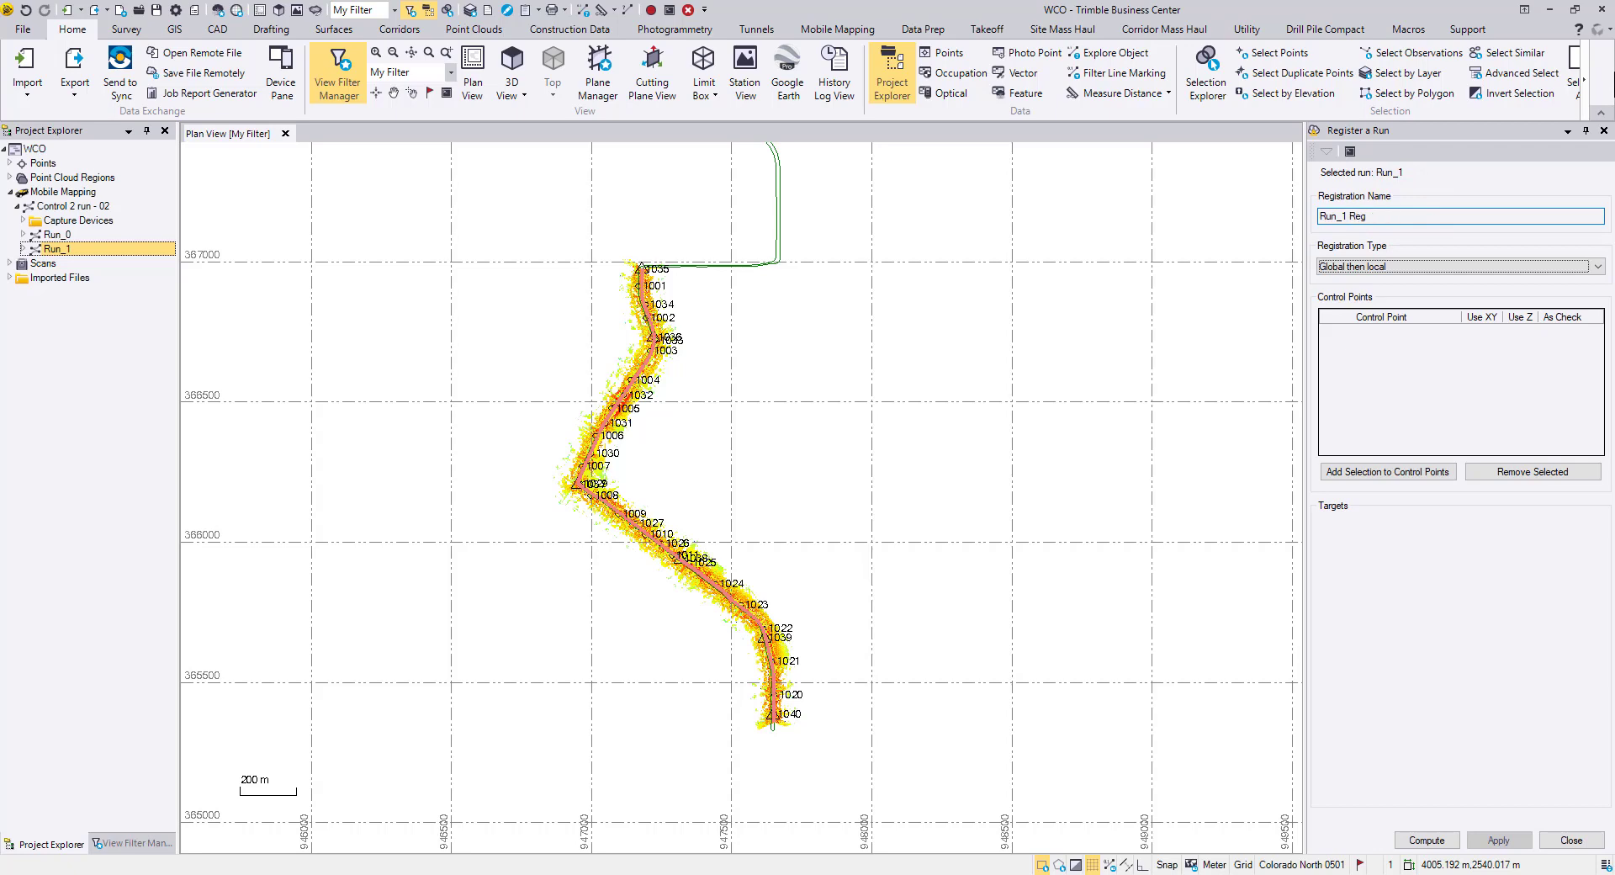
{"action": "left_click", "coordinate": [1454, 267]}
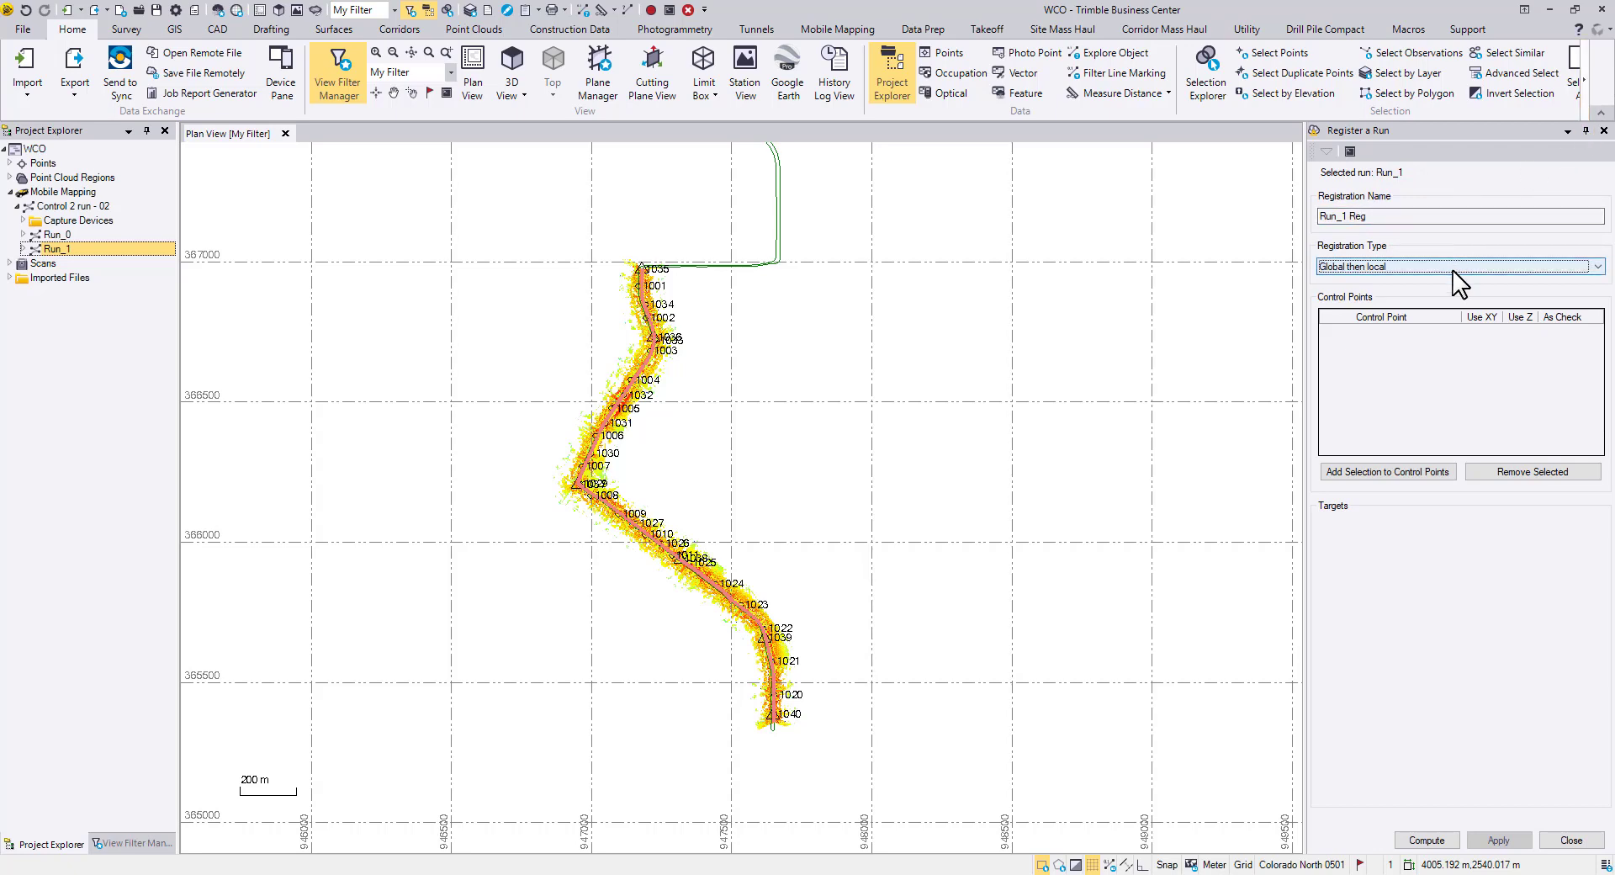
{"action": "left_click", "coordinate": [1453, 265]}
{"action": "left_click", "coordinate": [1453, 265]}
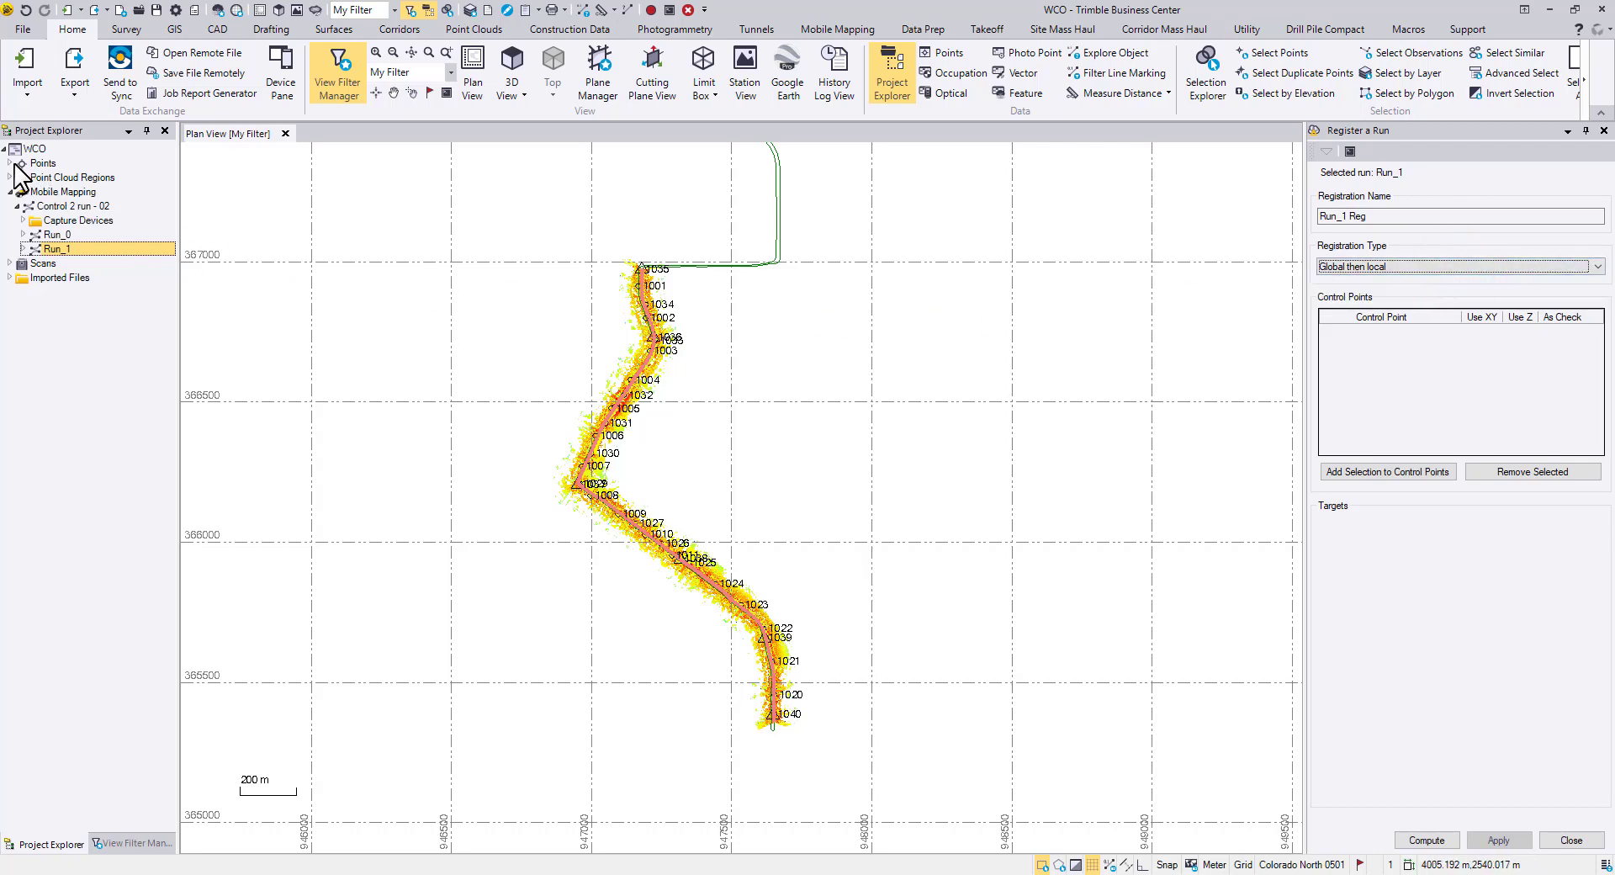
Add points 1020 through 1040 from the project's point list to the registration's control points
{"action": "left_click", "coordinate": [16, 163]}
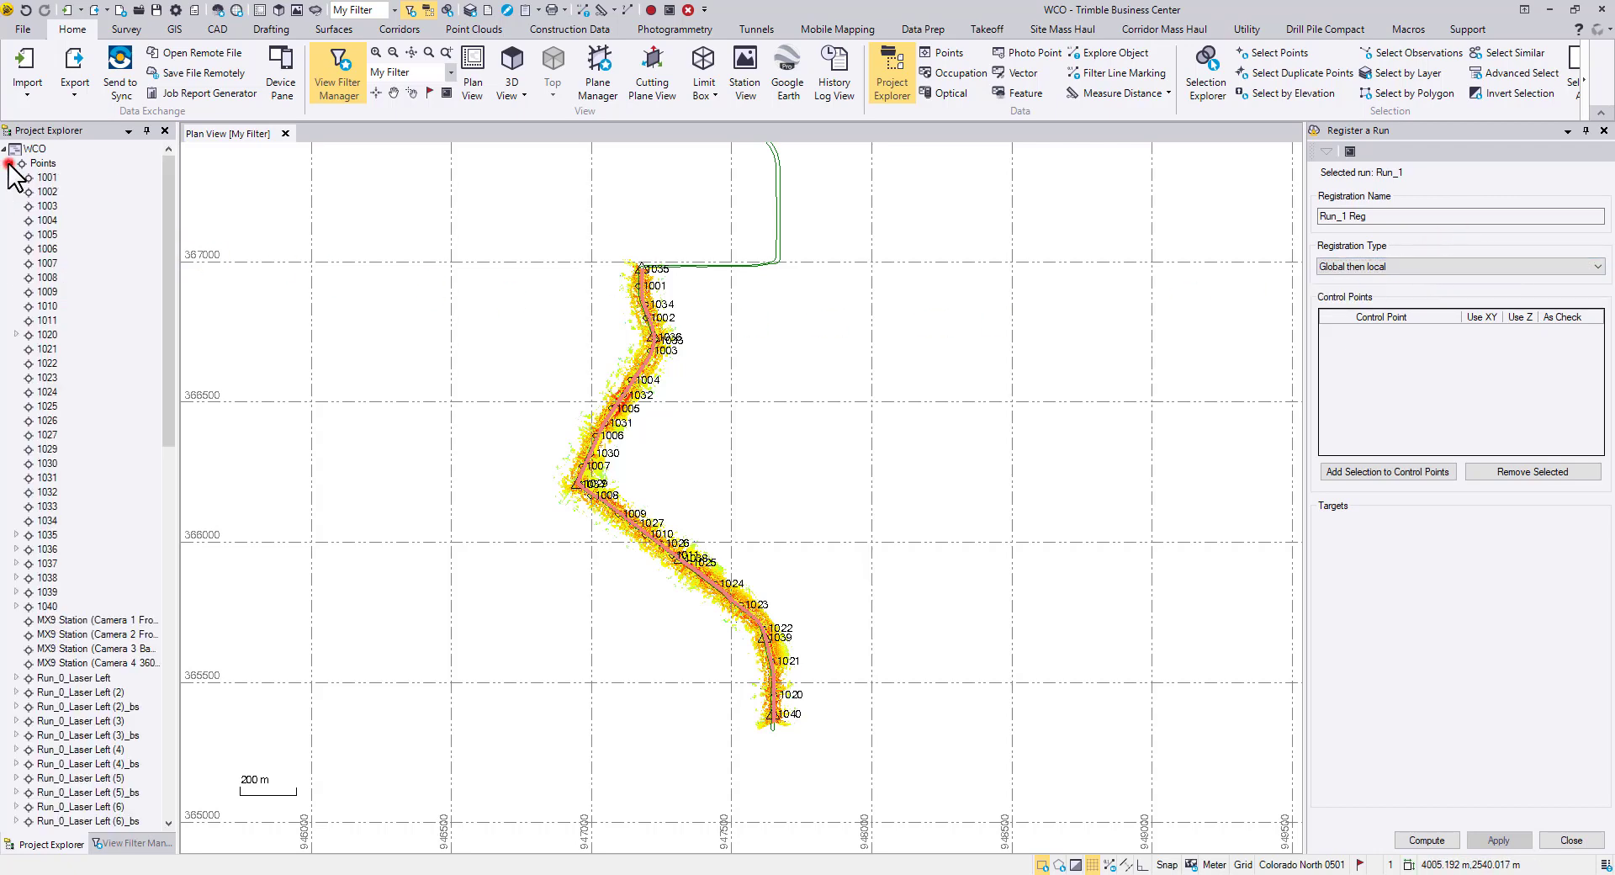
{"action": "left_click", "coordinate": [51, 335]}
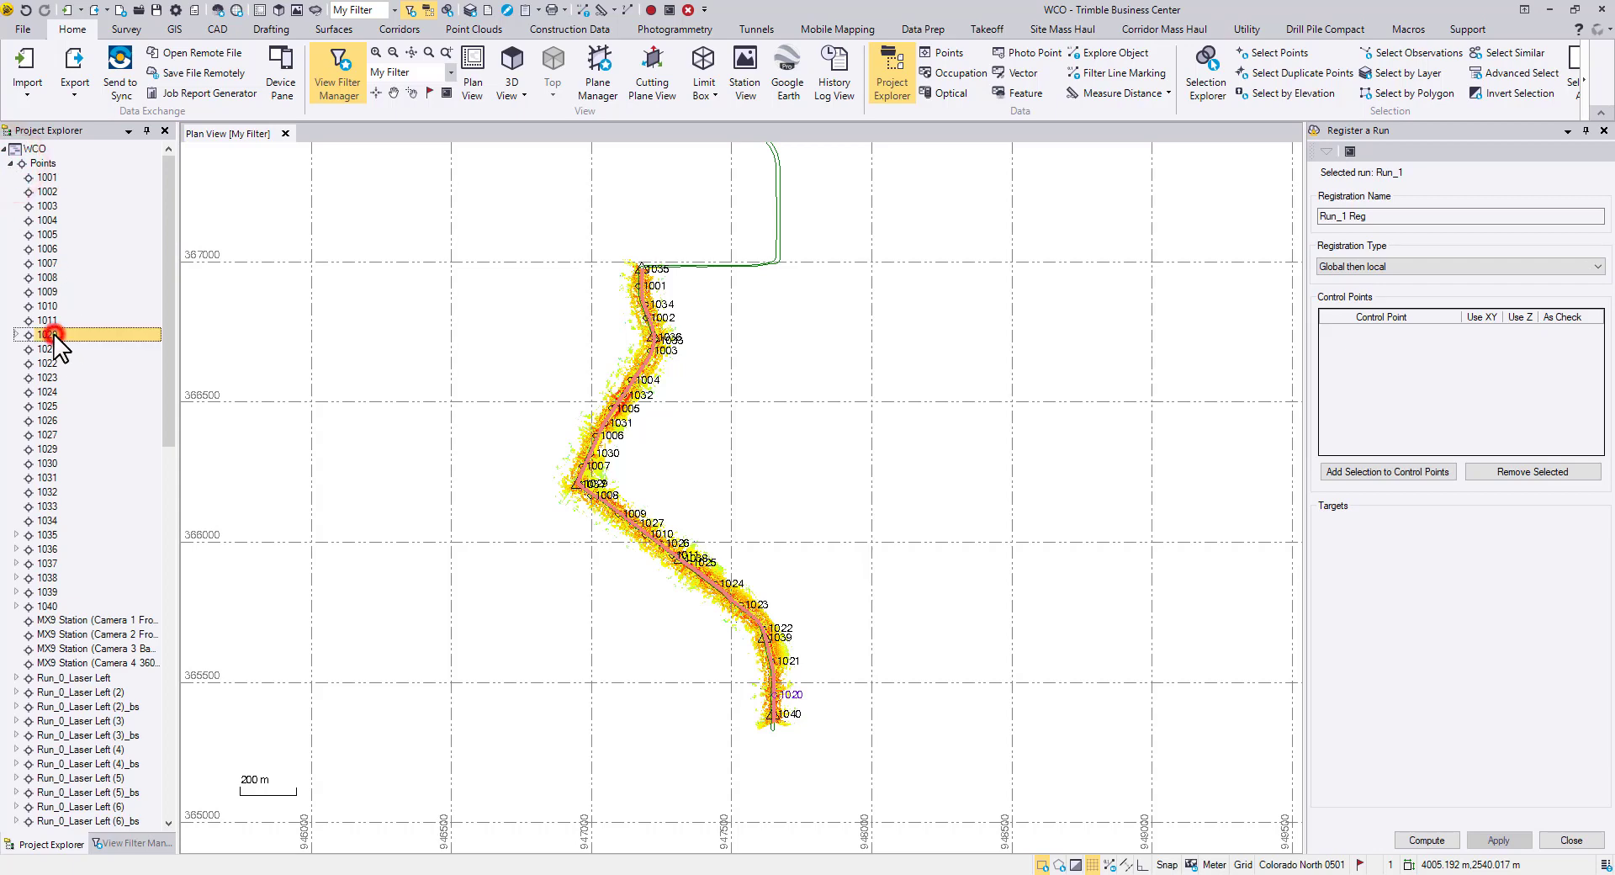
{"action": "left_click", "coordinate": [63, 608], "text": "shift"}
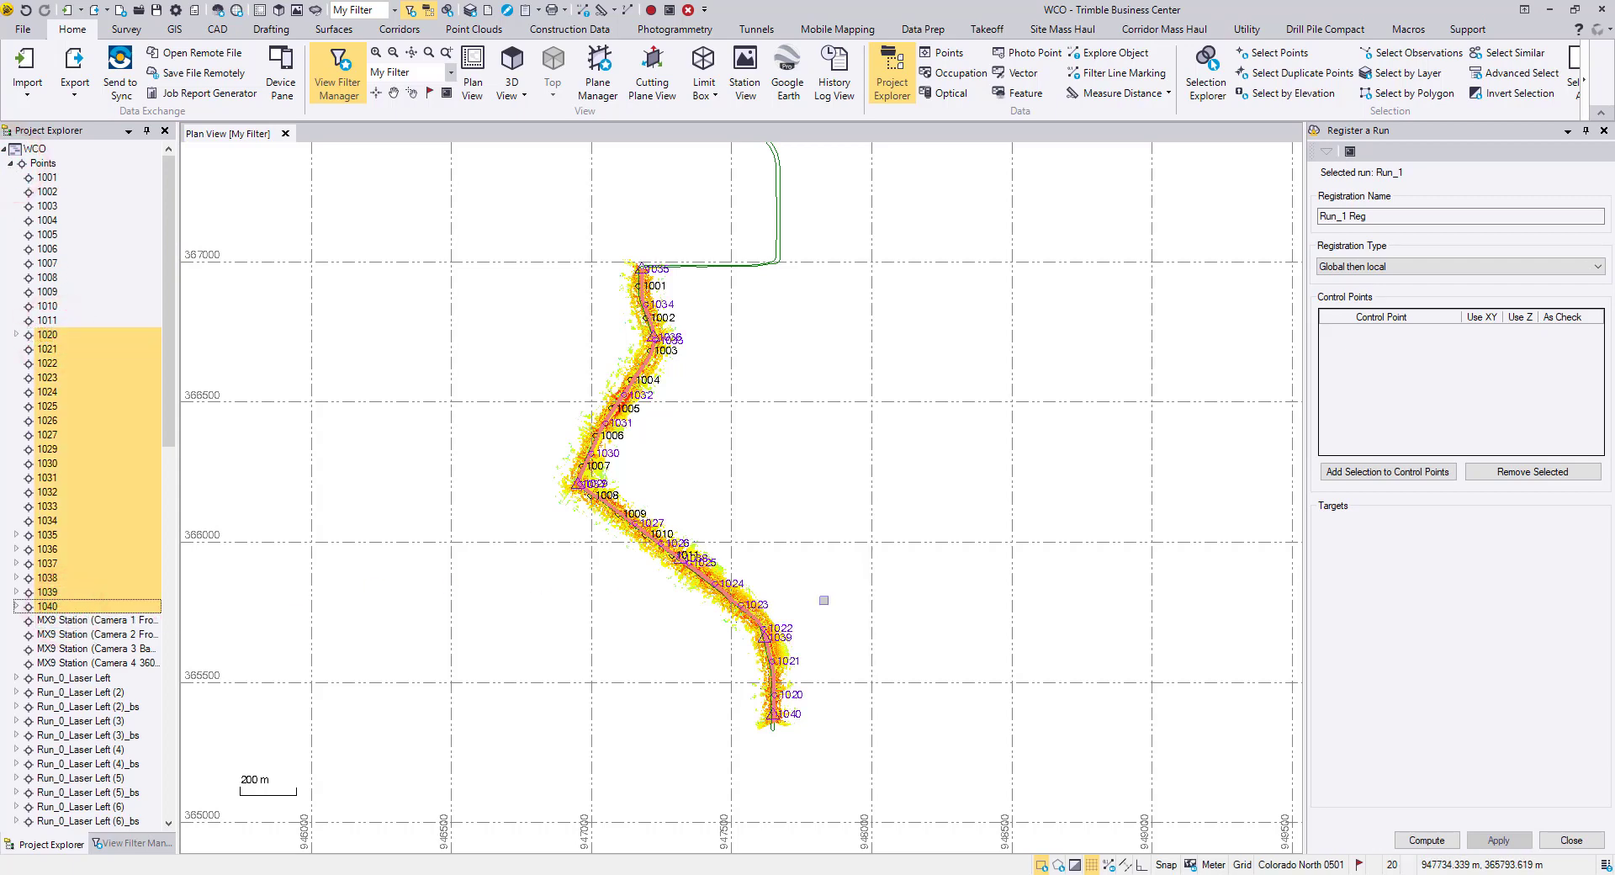
{"action": "scroll", "coordinate": [650, 273], "scroll_direction": "up", "scroll_amount": 2}
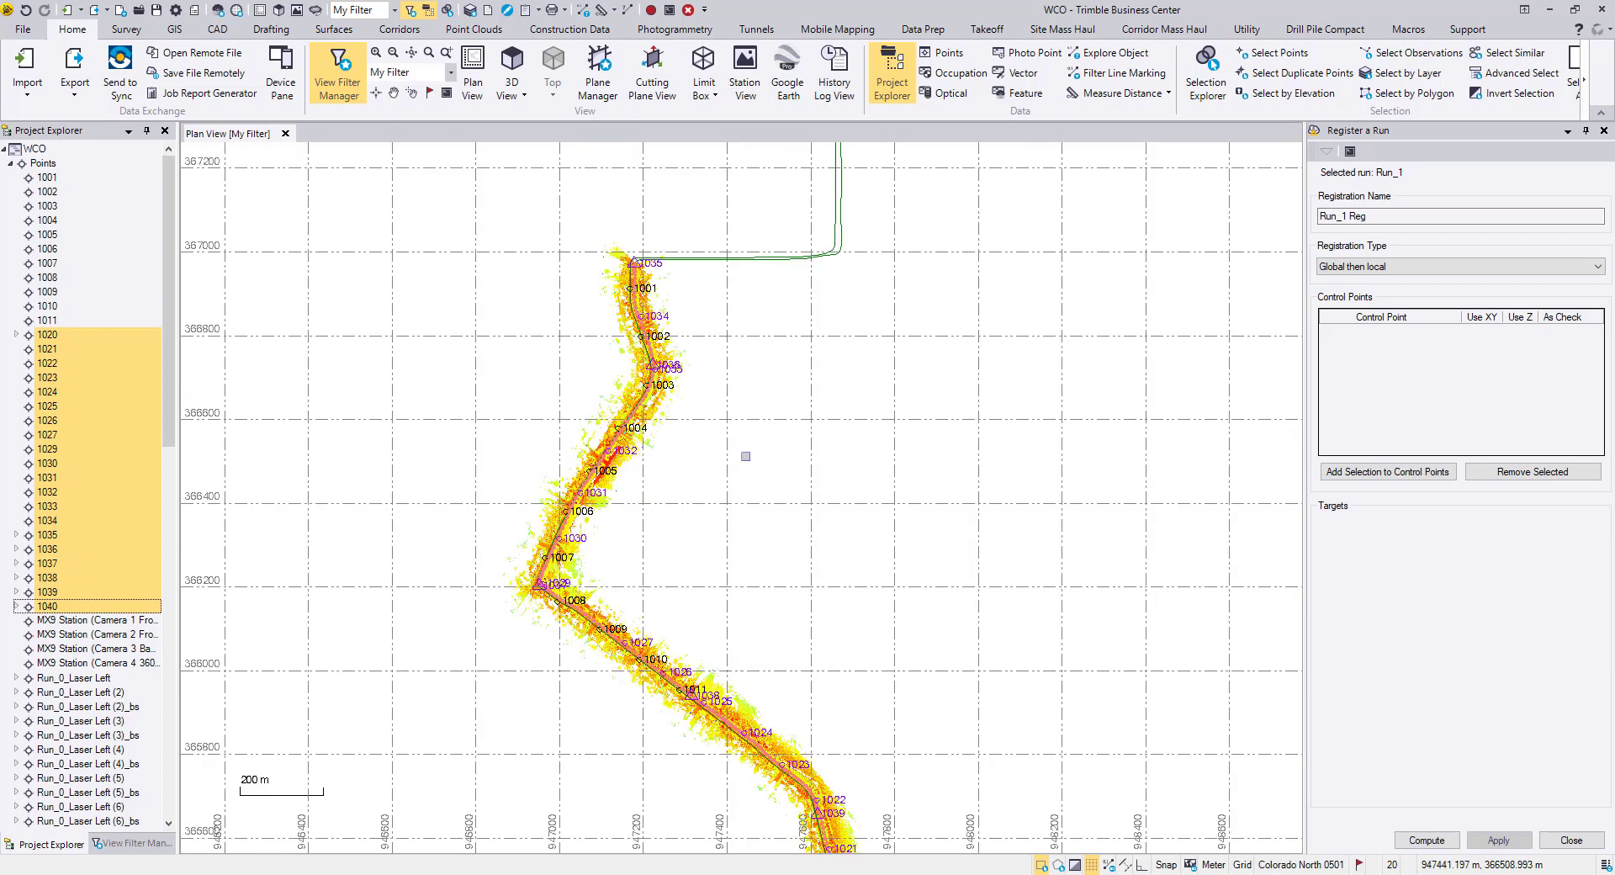
{"action": "left_click", "coordinate": [1411, 473]}
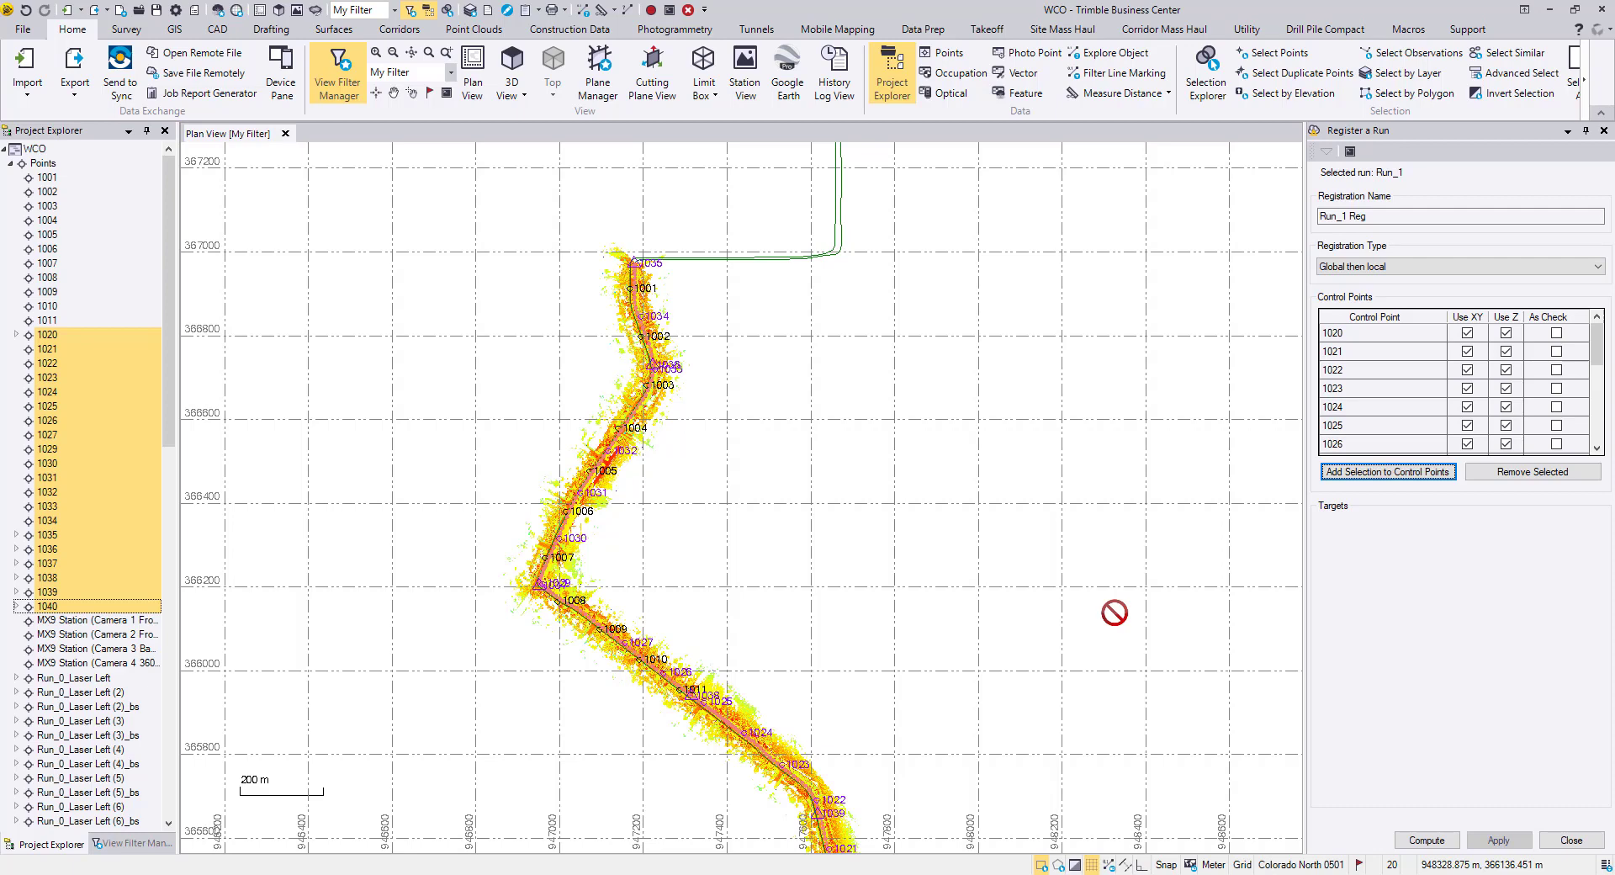
Examine the grid coordinate properties of point 1020's office-entered coordinate
{"action": "left_click", "coordinate": [32, 334]}
{"action": "left_click", "coordinate": [16, 335]}
{"action": "right_click", "coordinate": [84, 349]}
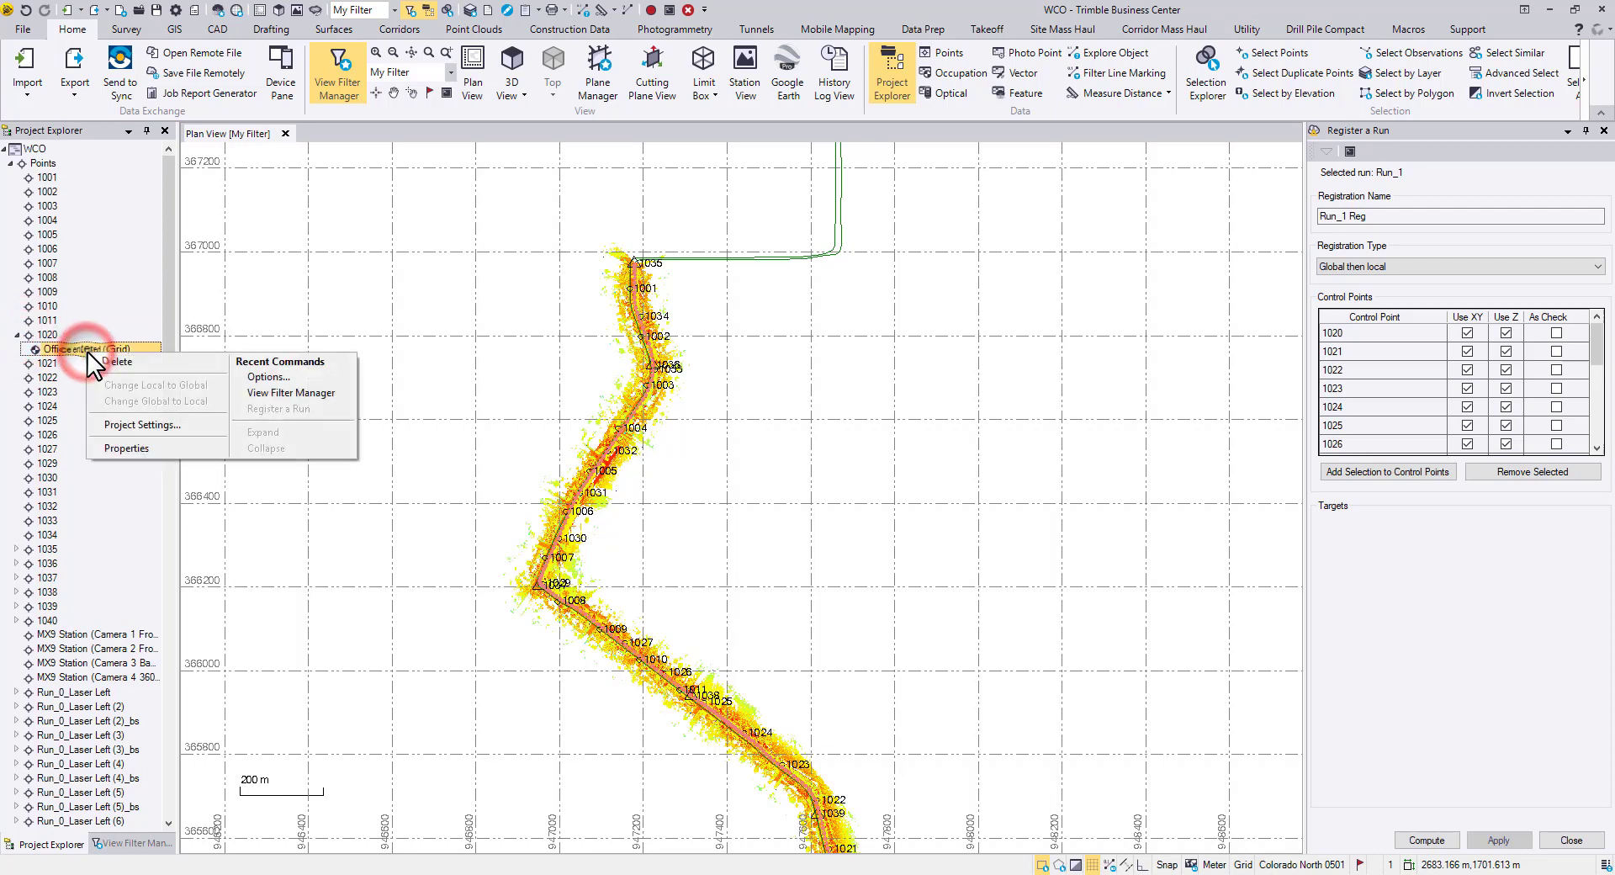
{"action": "left_click", "coordinate": [149, 445]}
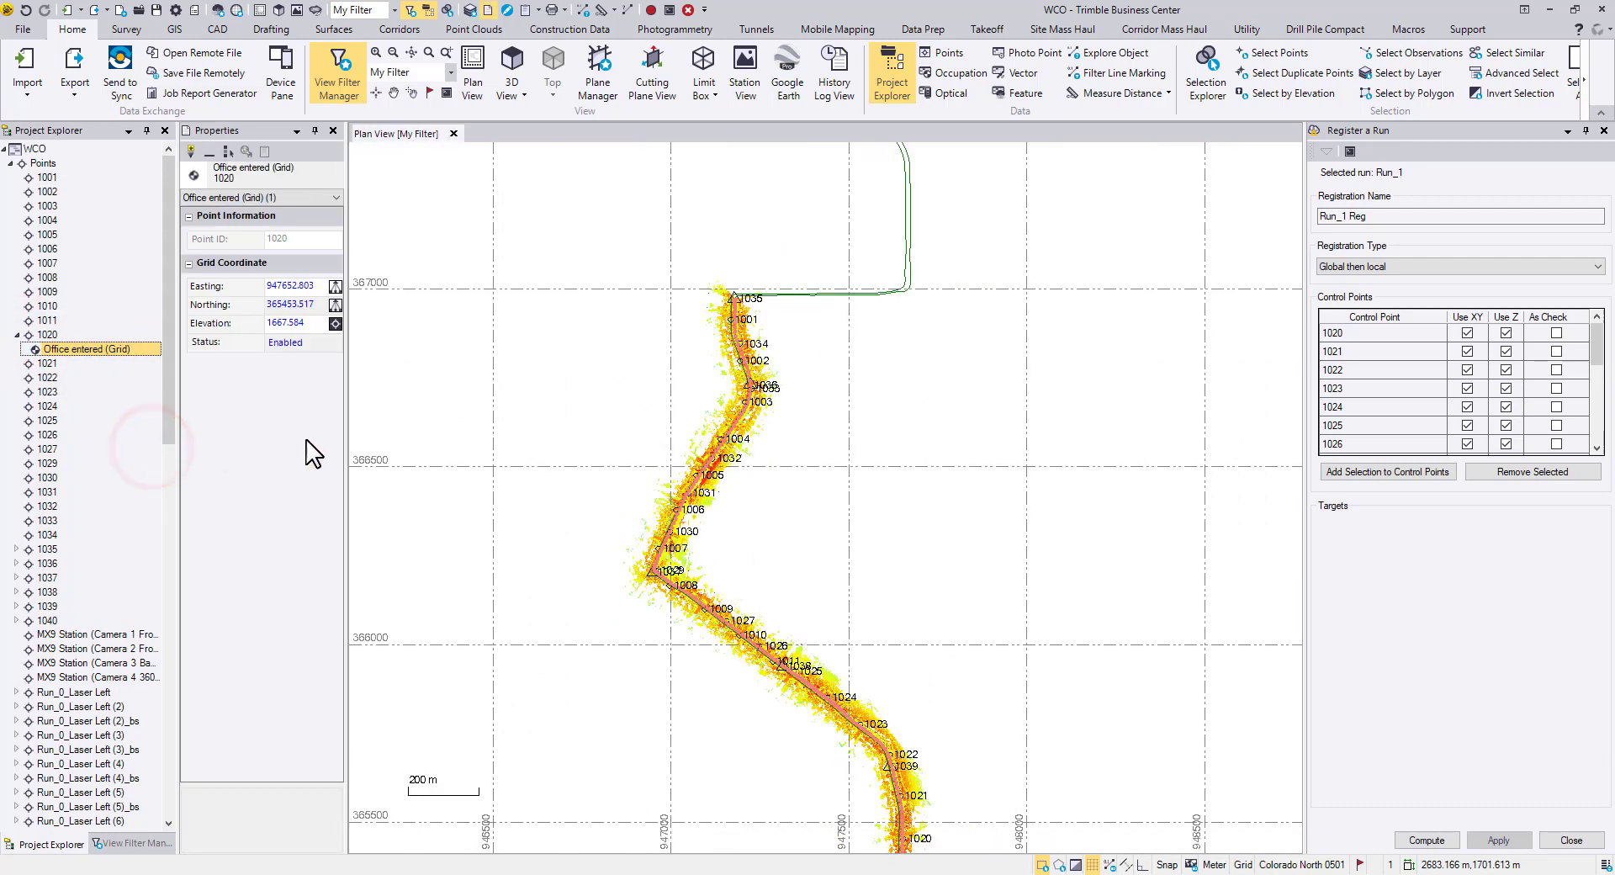
{"action": "left_click_drag", "start_coordinate": [347, 439], "coordinate": [444, 440]}
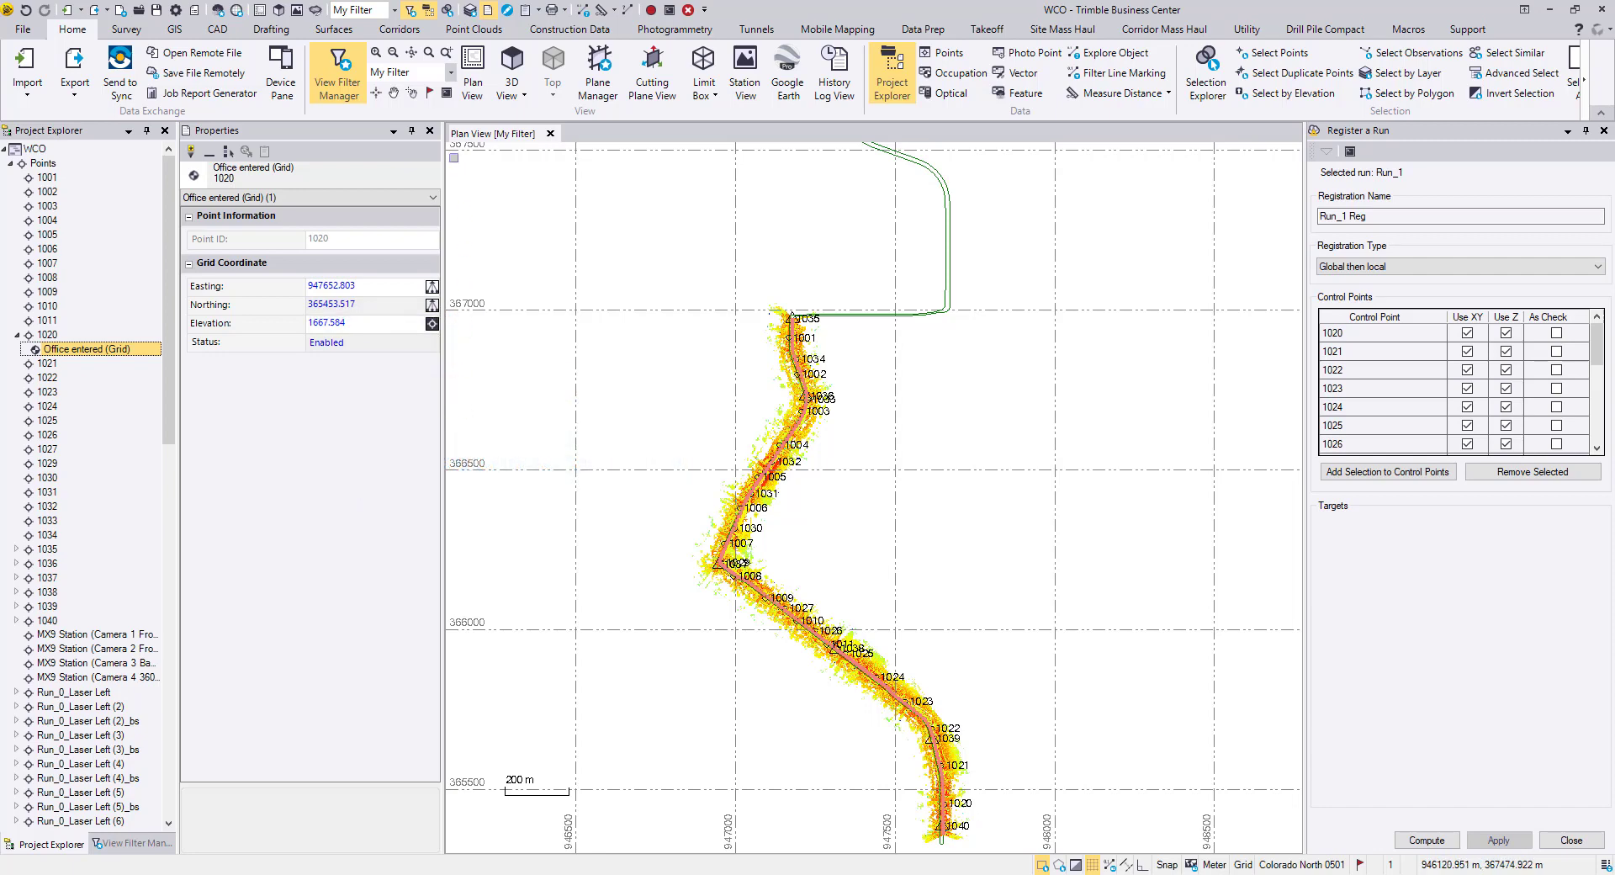
{"action": "left_click", "coordinate": [430, 132]}
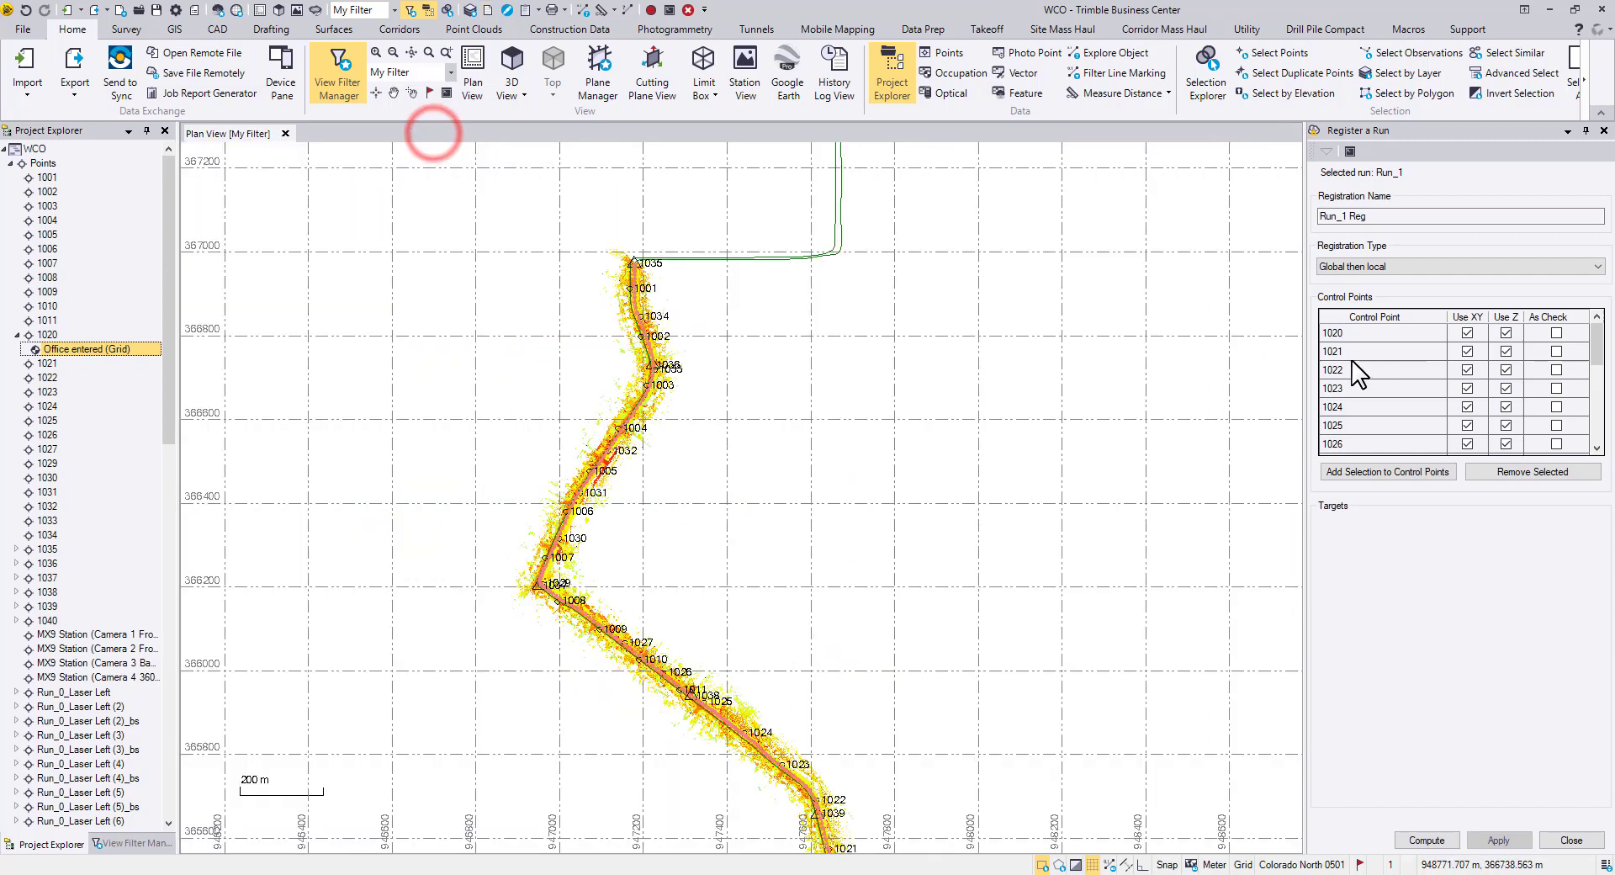
Turn Use XY off and on for control point 1020, and try the As Check setting on 1020 and 1021
{"action": "left_click", "coordinate": [1466, 333]}
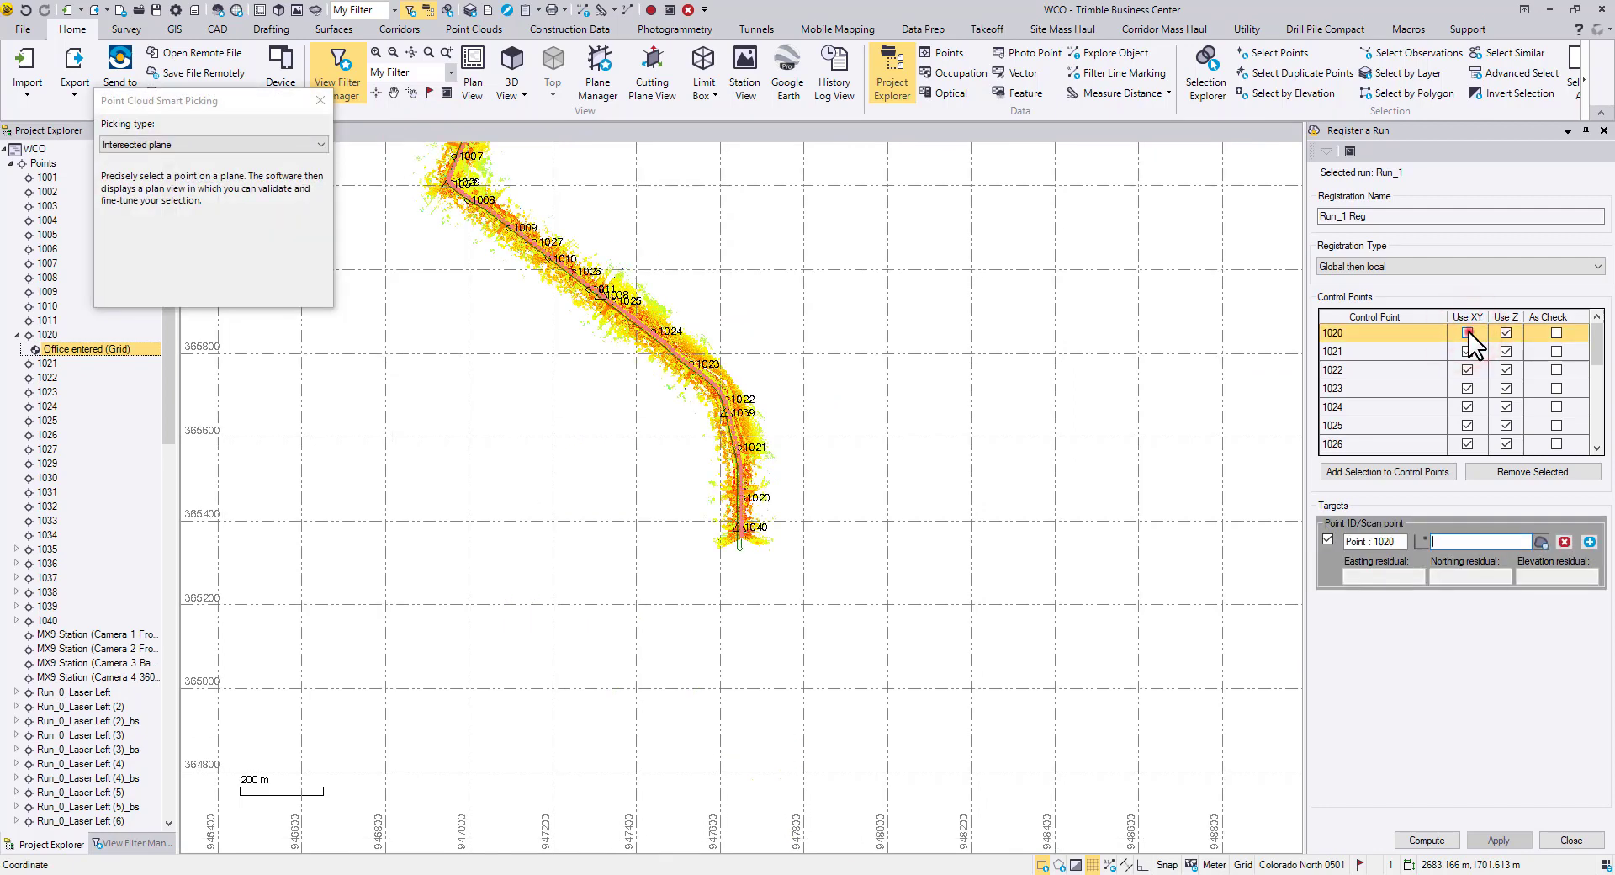
{"action": "left_click", "coordinate": [1468, 334]}
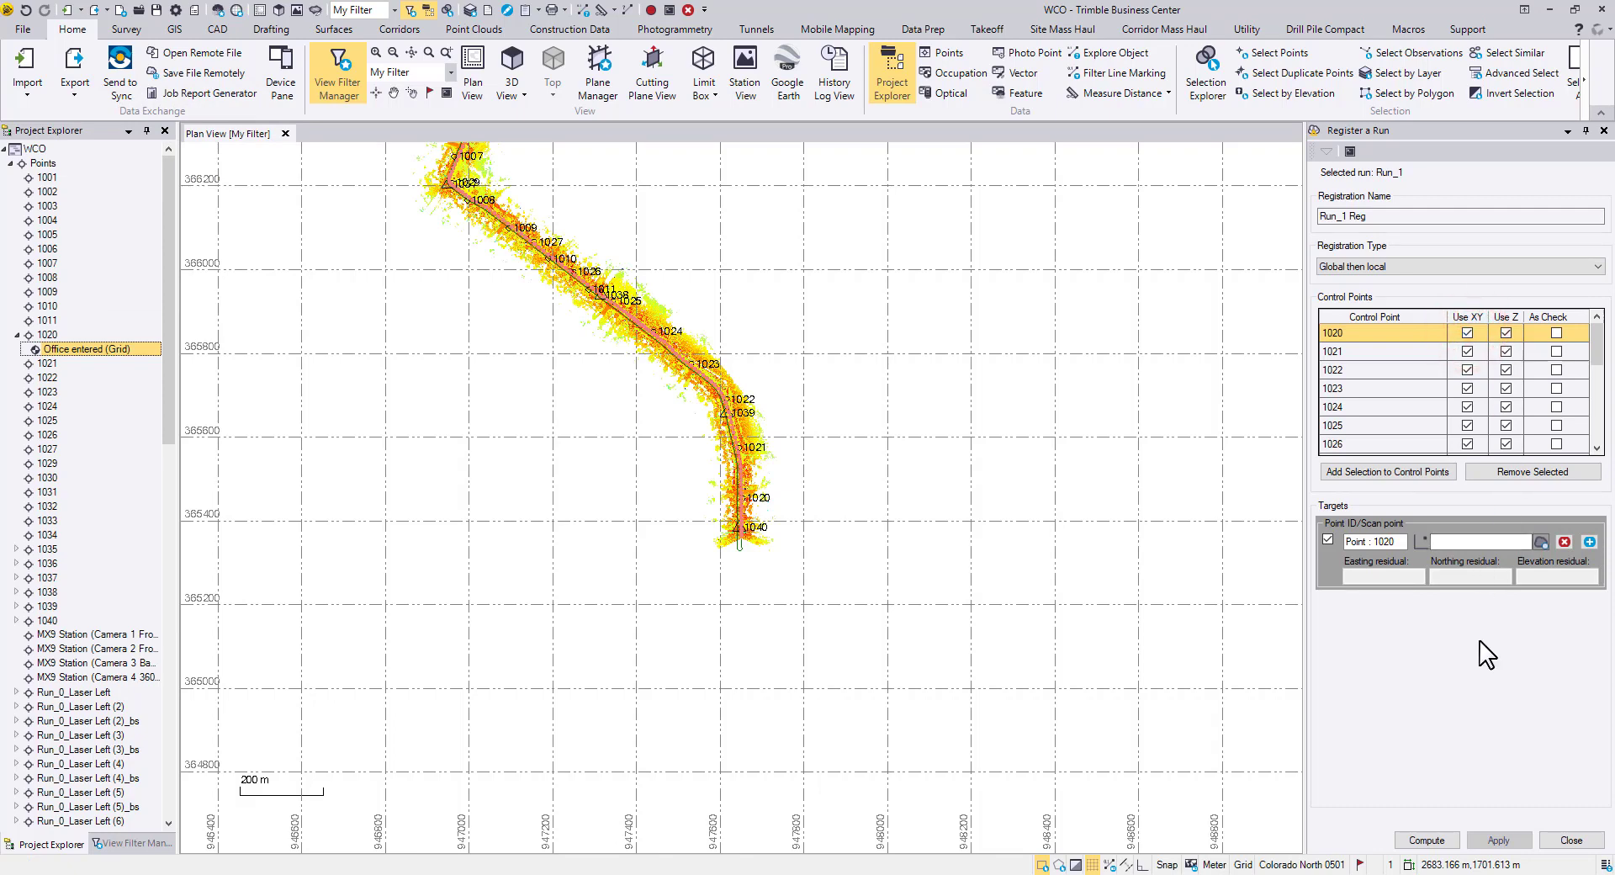
{"action": "left_click", "coordinate": [1556, 333]}
{"action": "left_click", "coordinate": [1556, 350]}
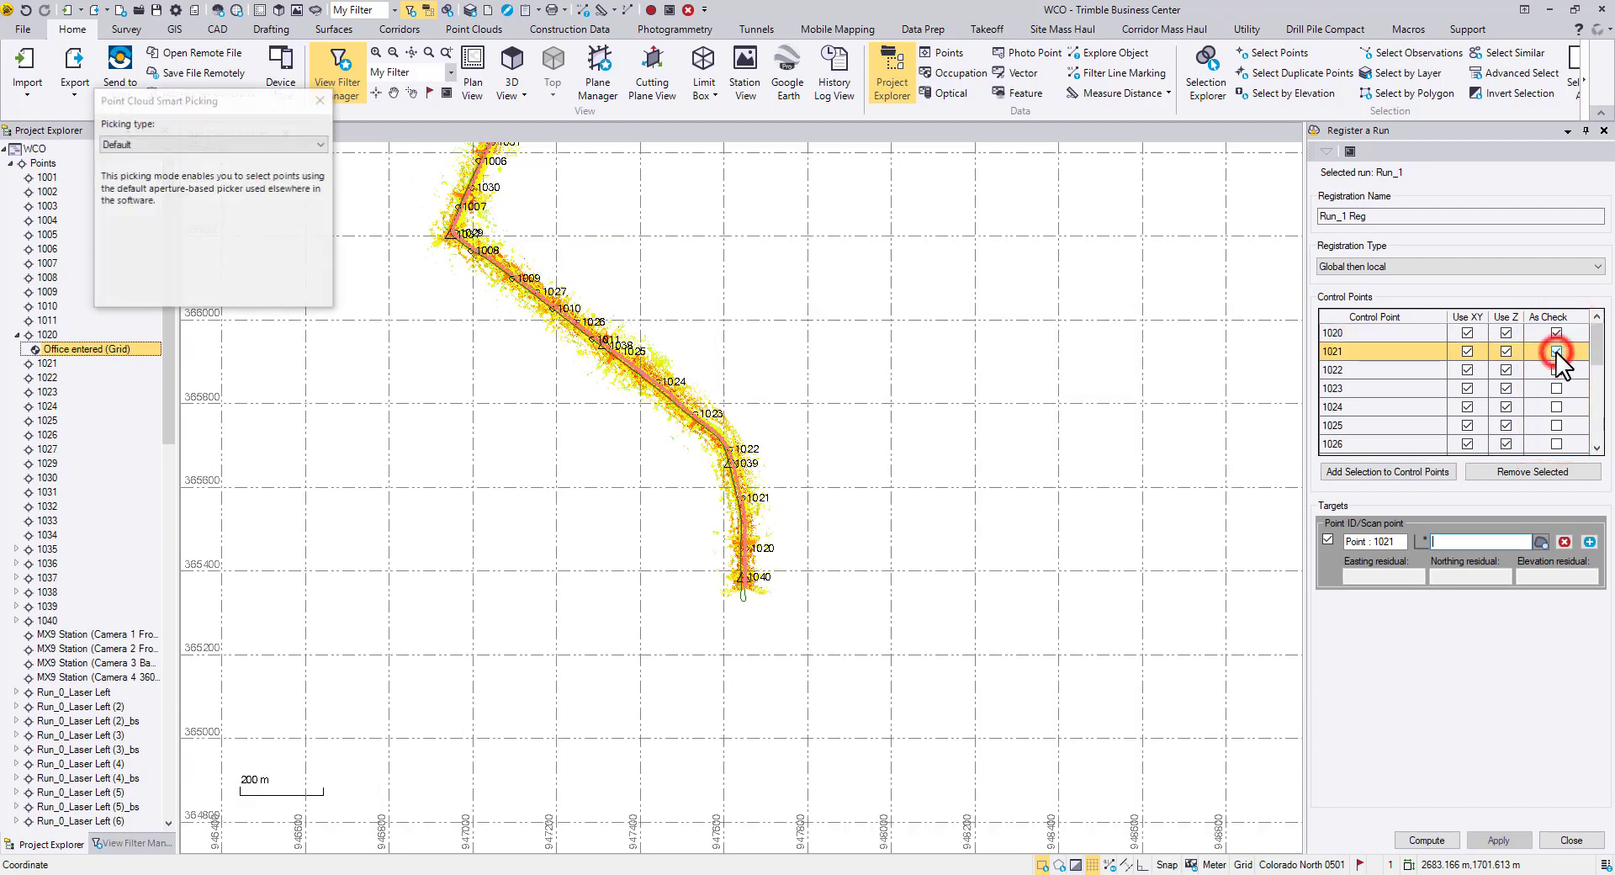
{"action": "left_click", "coordinate": [1556, 351]}
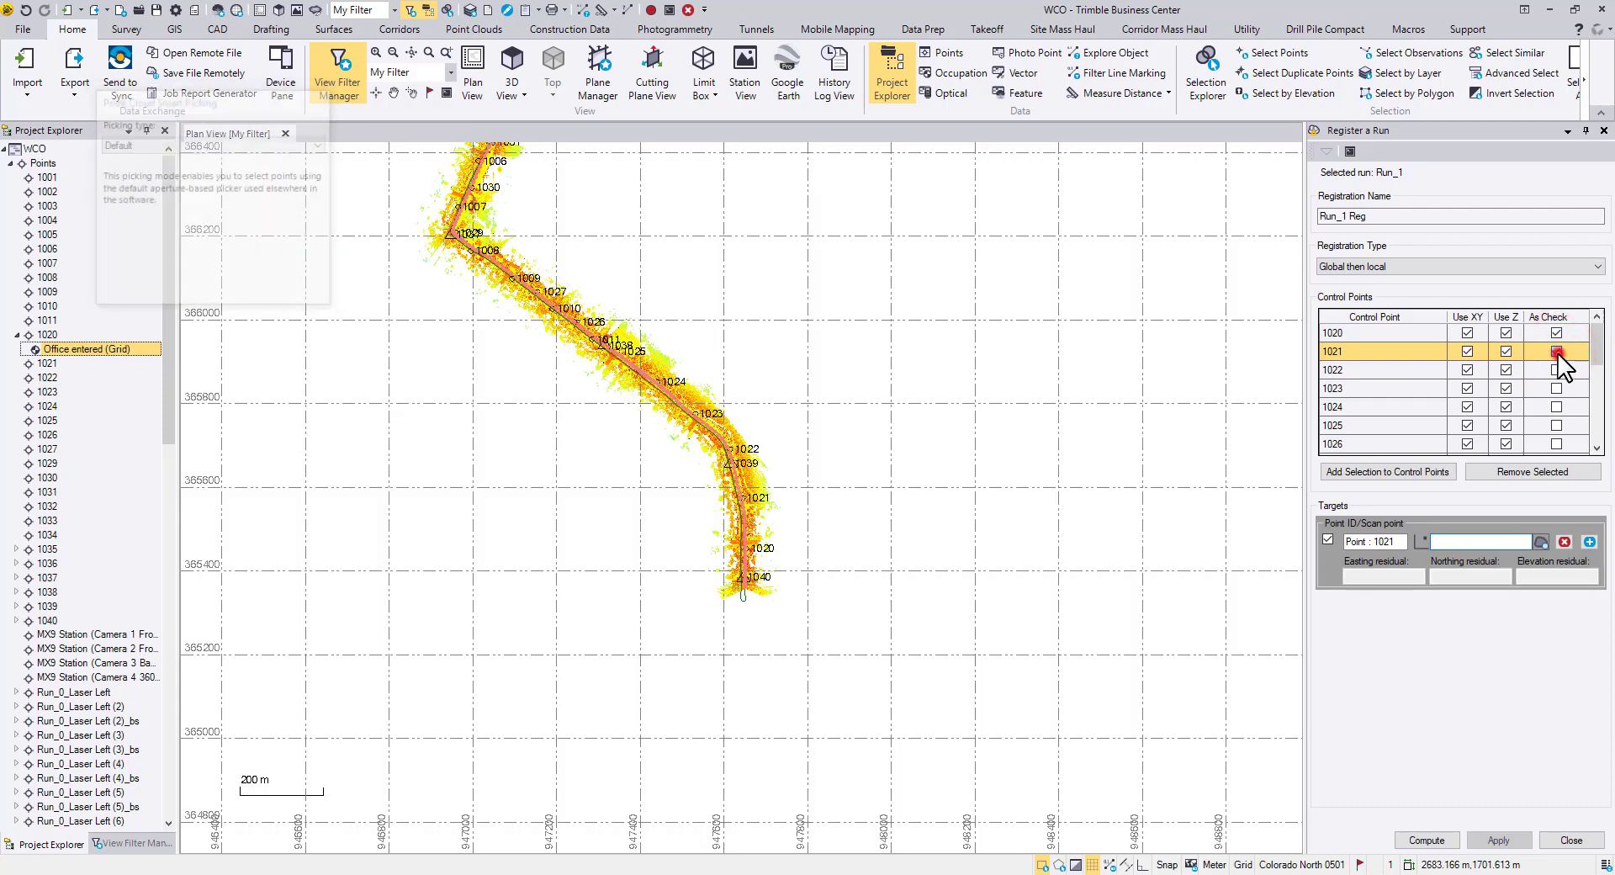
Disable Use XY for control points 1020 through 1034 and clear As Check on 1020
{"action": "left_click", "coordinate": [1375, 333], "text": "shift"}
{"action": "scroll", "coordinate": [1382, 366], "scroll_direction": "down", "scroll_amount": 2}
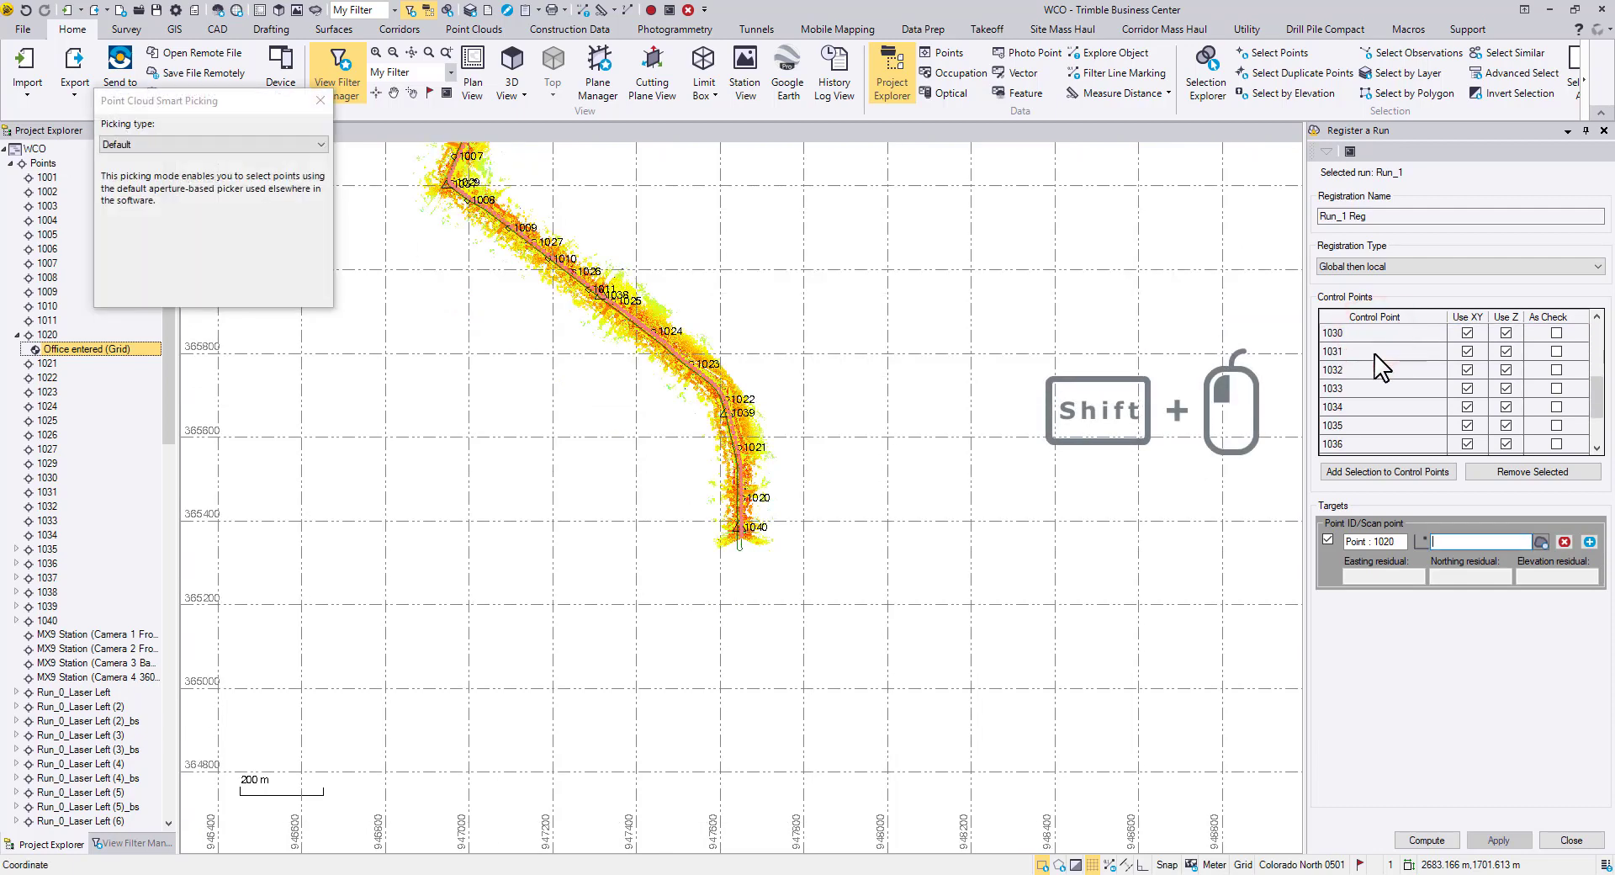
{"action": "scroll", "coordinate": [1382, 367], "scroll_direction": "down", "scroll_amount": 1}
{"action": "left_click", "coordinate": [1374, 351], "text": "shift"}
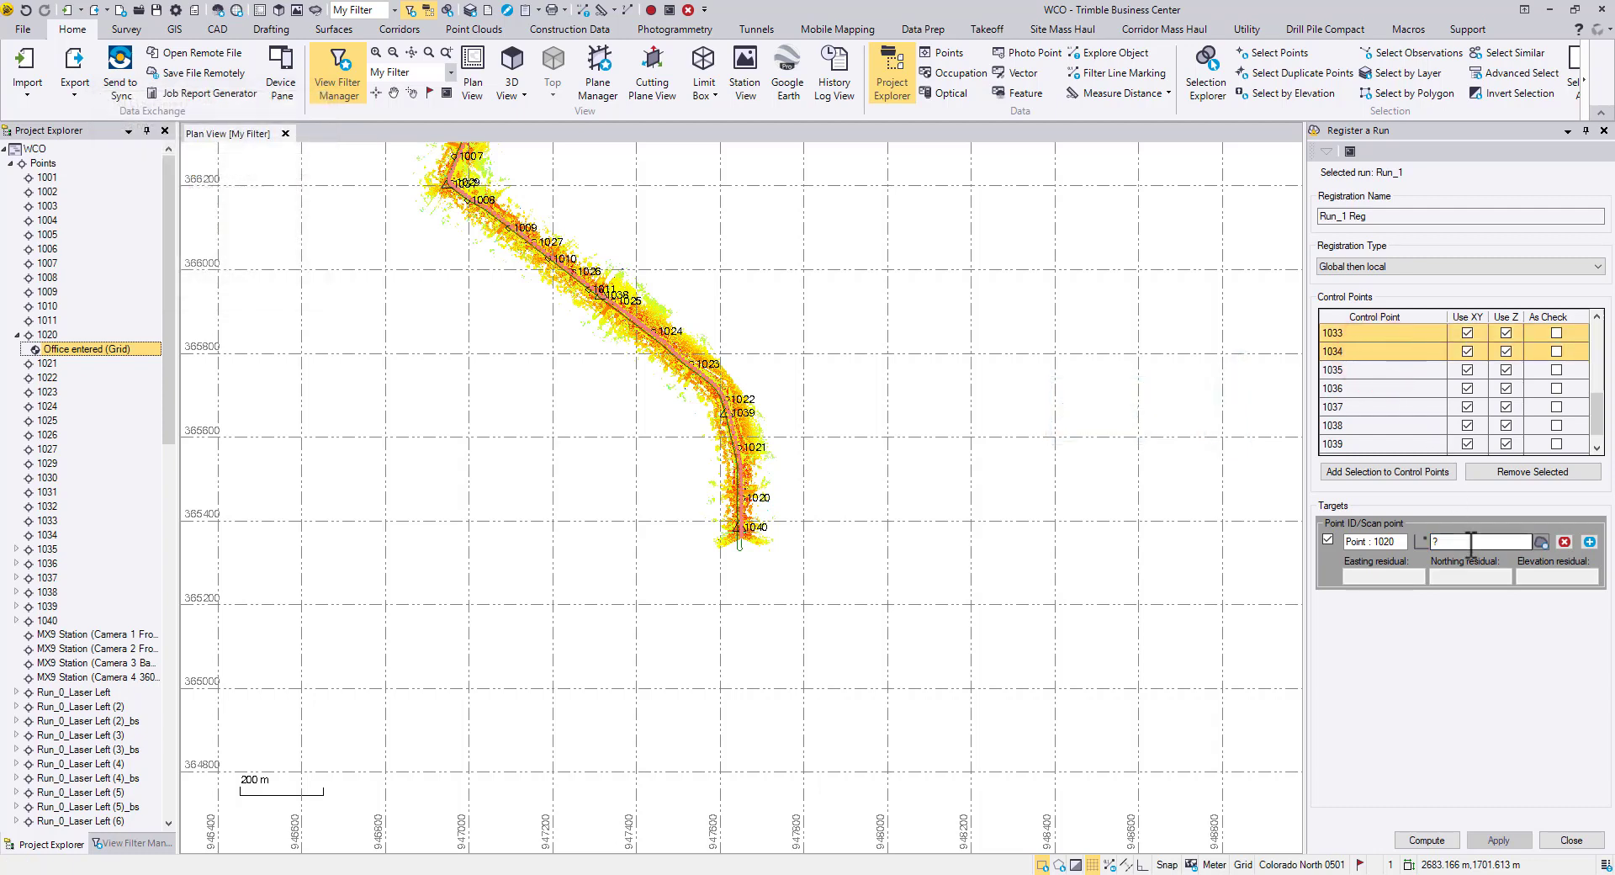
{"action": "key", "text": "ctrl+a"}
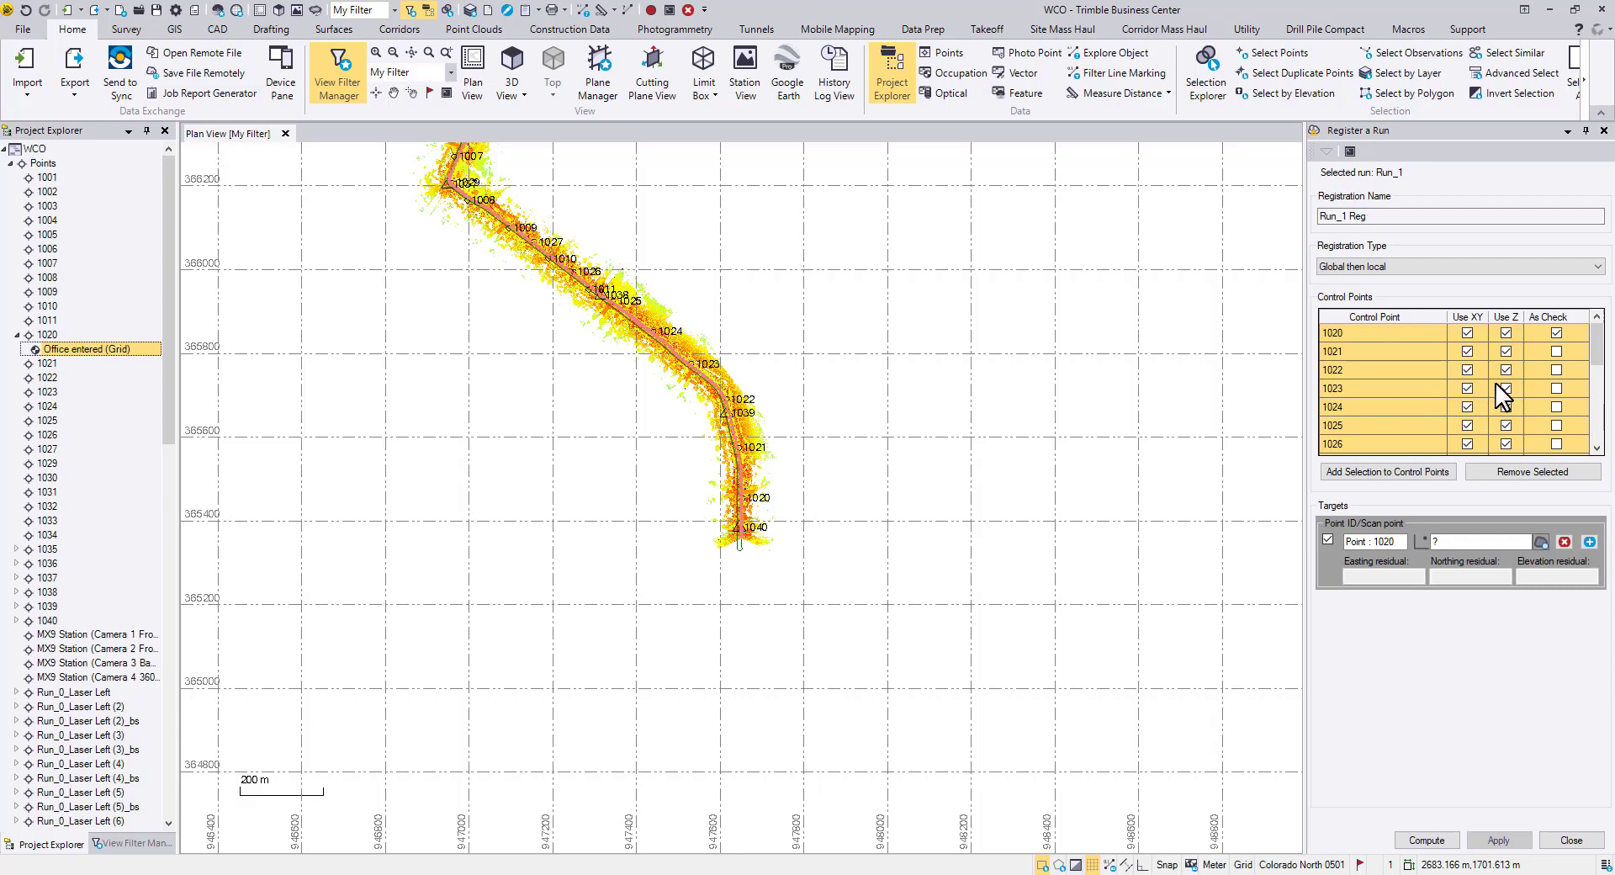
{"action": "left_click", "coordinate": [1467, 370]}
{"action": "scroll", "coordinate": [1428, 376], "scroll_direction": "down", "scroll_amount": 3}
{"action": "left_click", "coordinate": [1434, 542]}
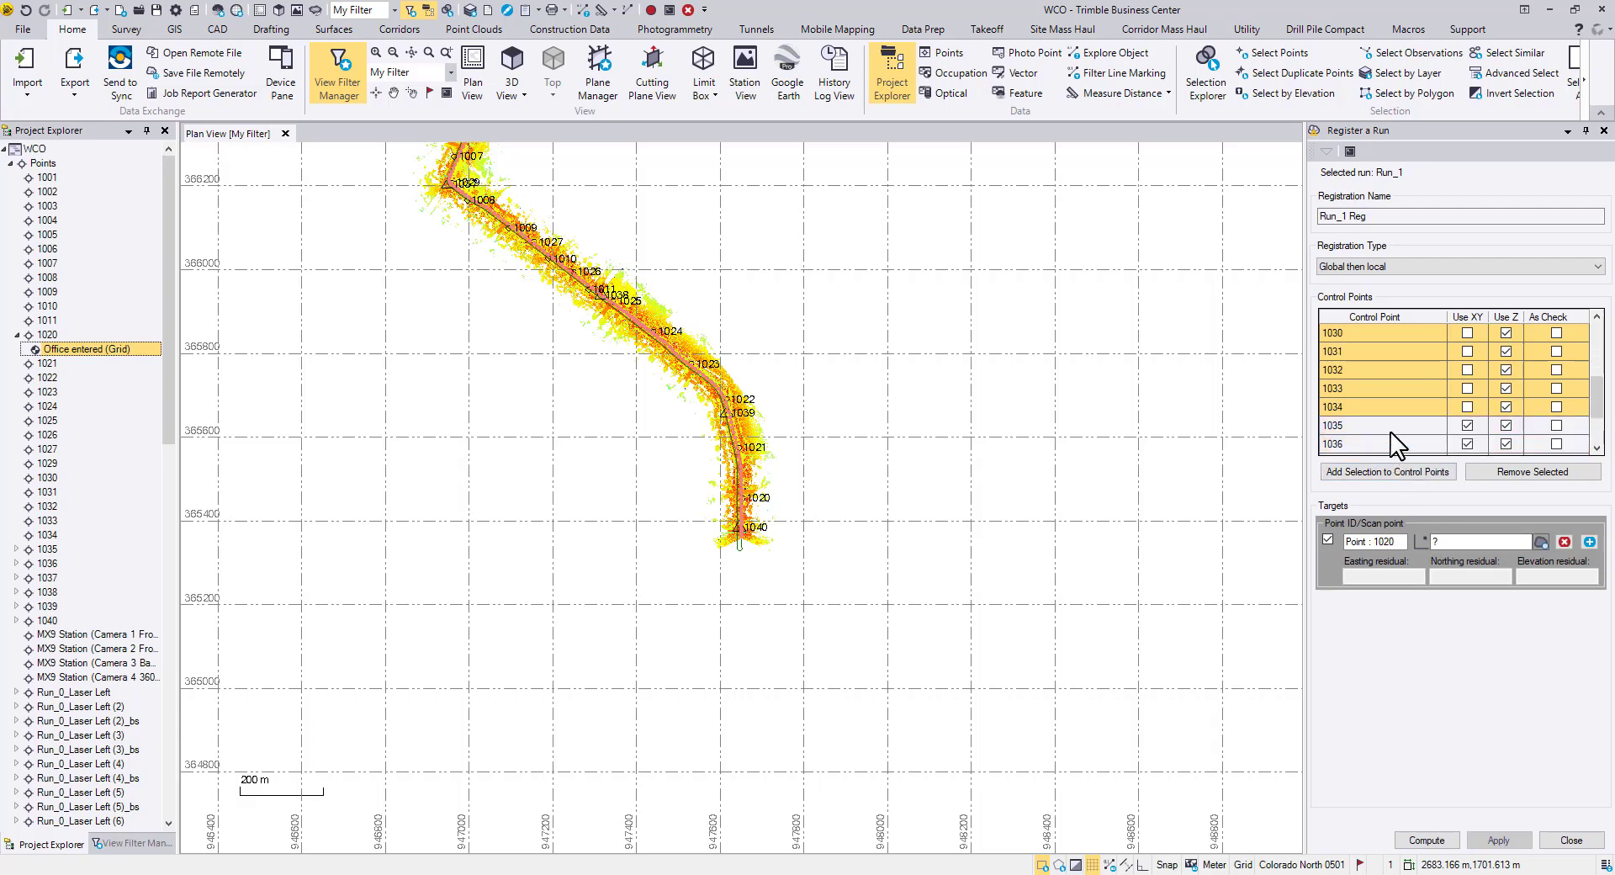
{"action": "scroll", "coordinate": [1396, 444], "scroll_direction": "up", "scroll_amount": 3}
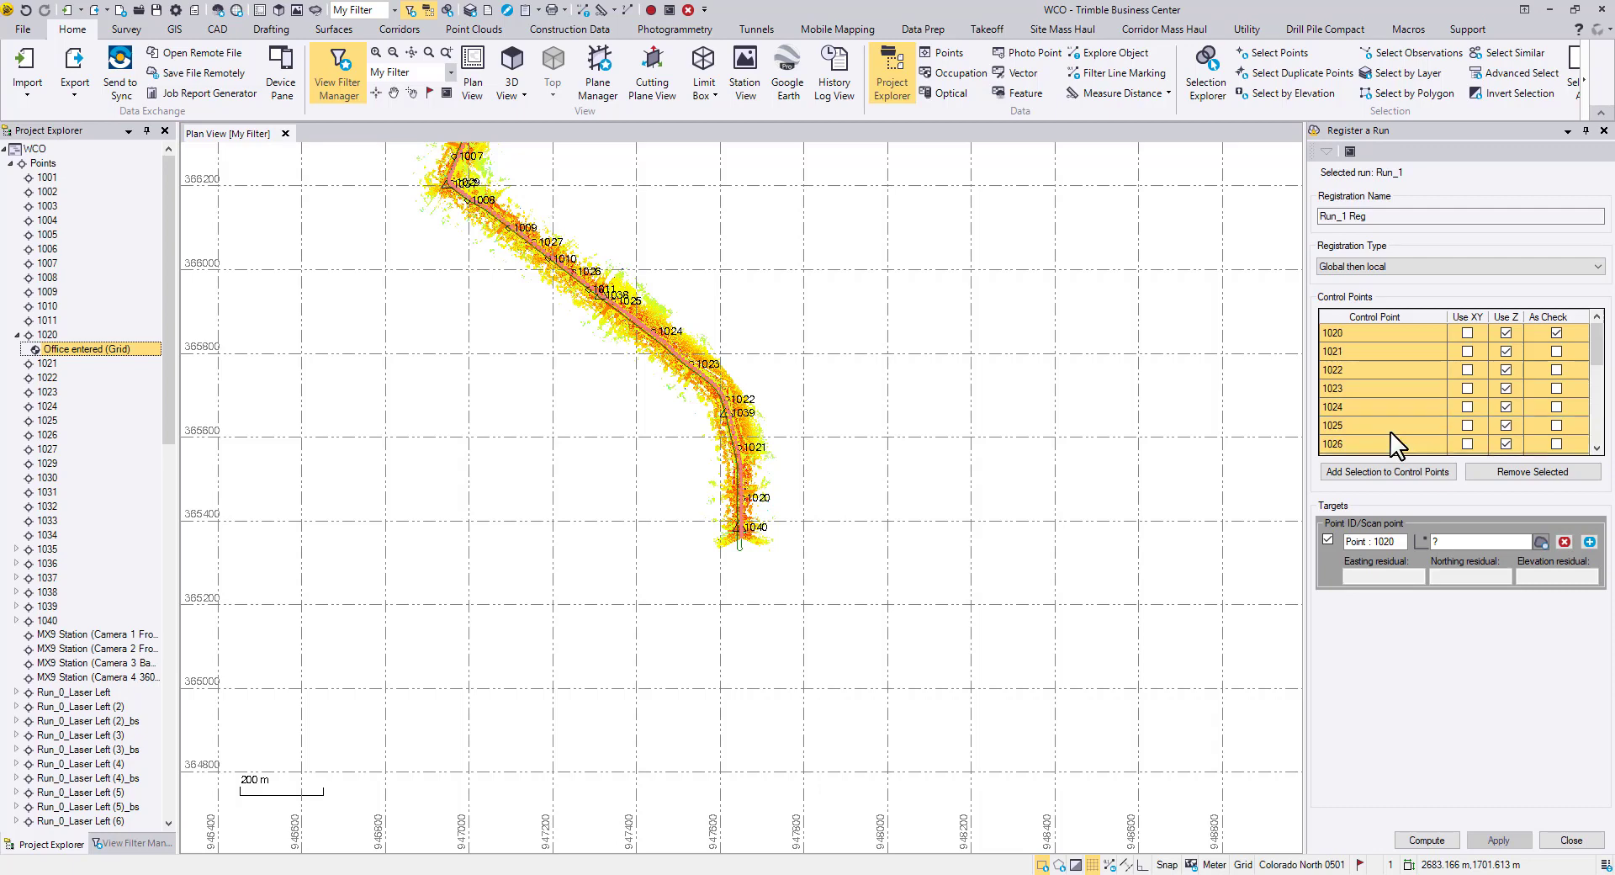
{"action": "left_click", "coordinate": [1421, 336]}
{"action": "left_click", "coordinate": [1556, 333]}
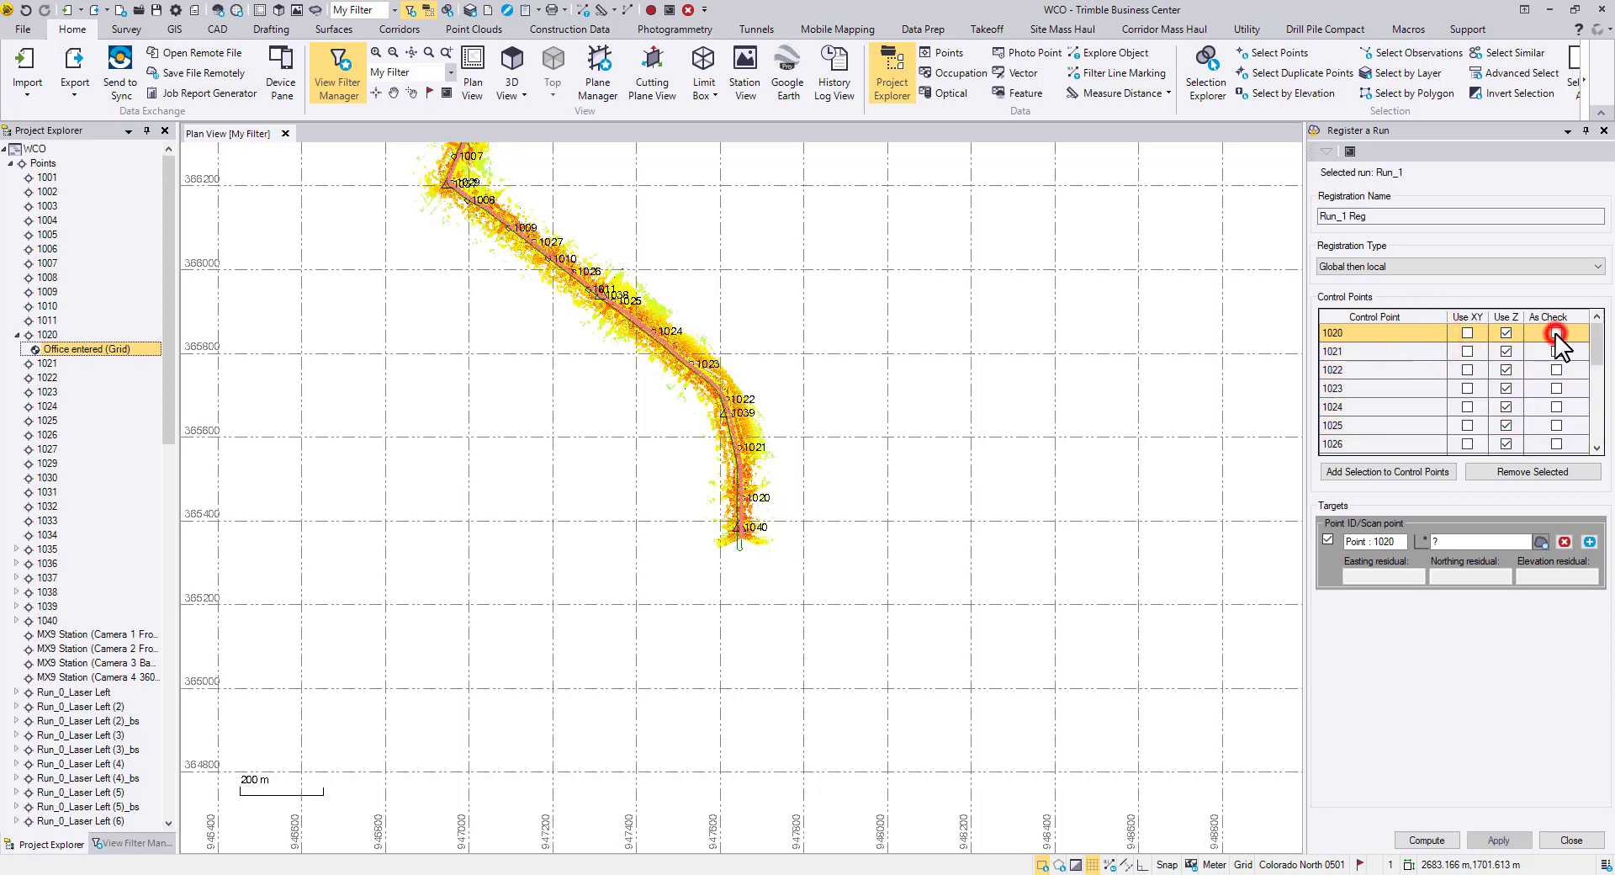
Set control points 1022, 1025, 1029 and 1033 as check points
{"action": "left_click", "coordinate": [1427, 371]}
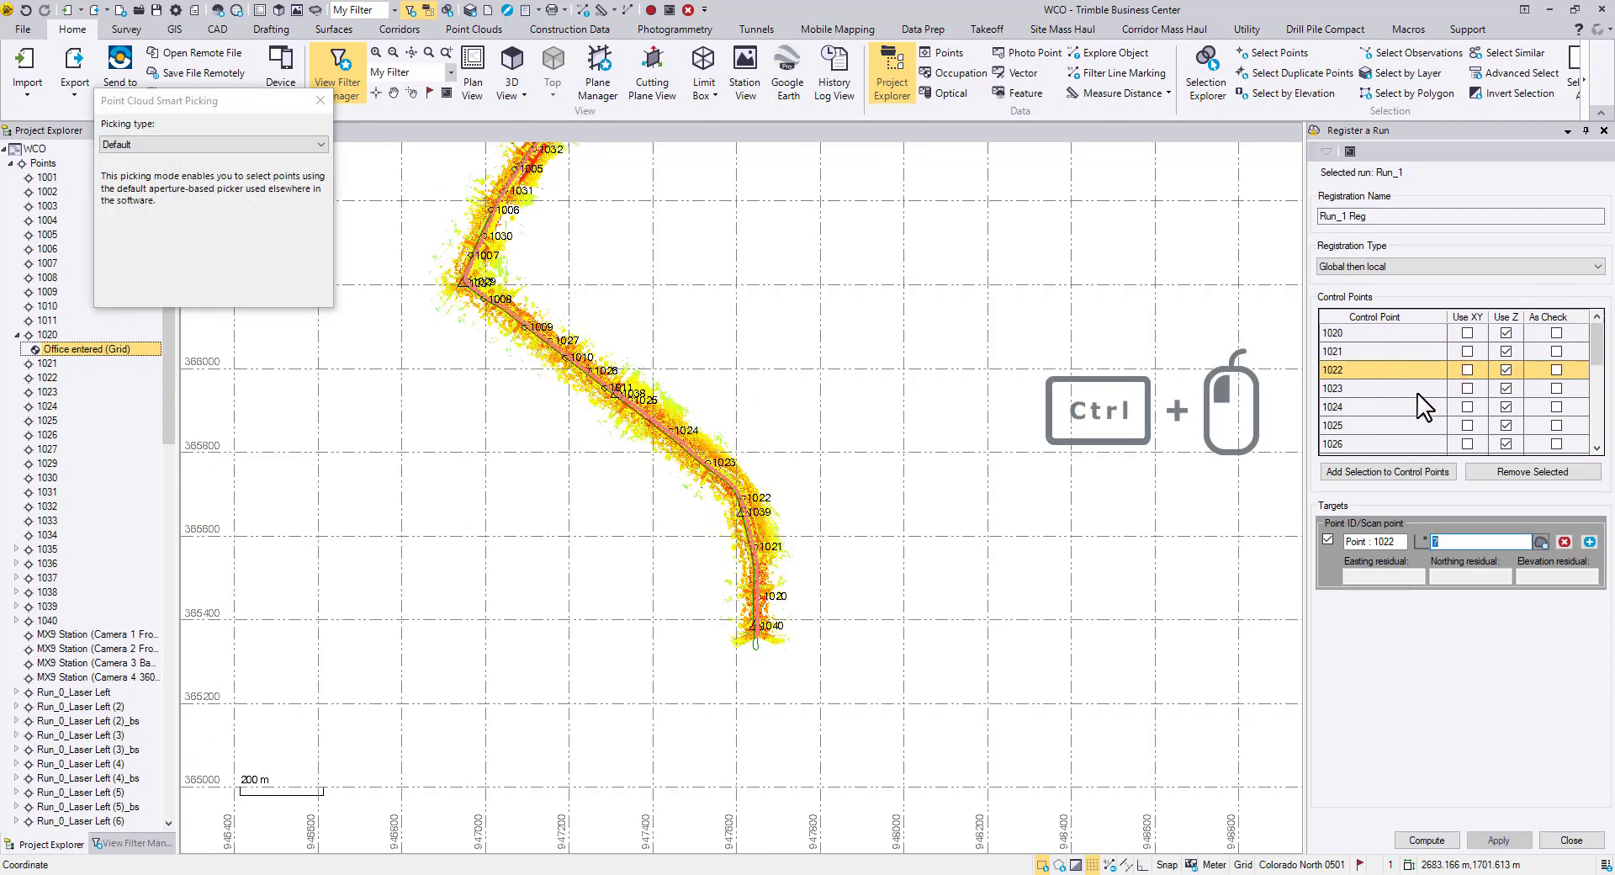
{"action": "left_click", "coordinate": [1409, 425], "text": "ctrl"}
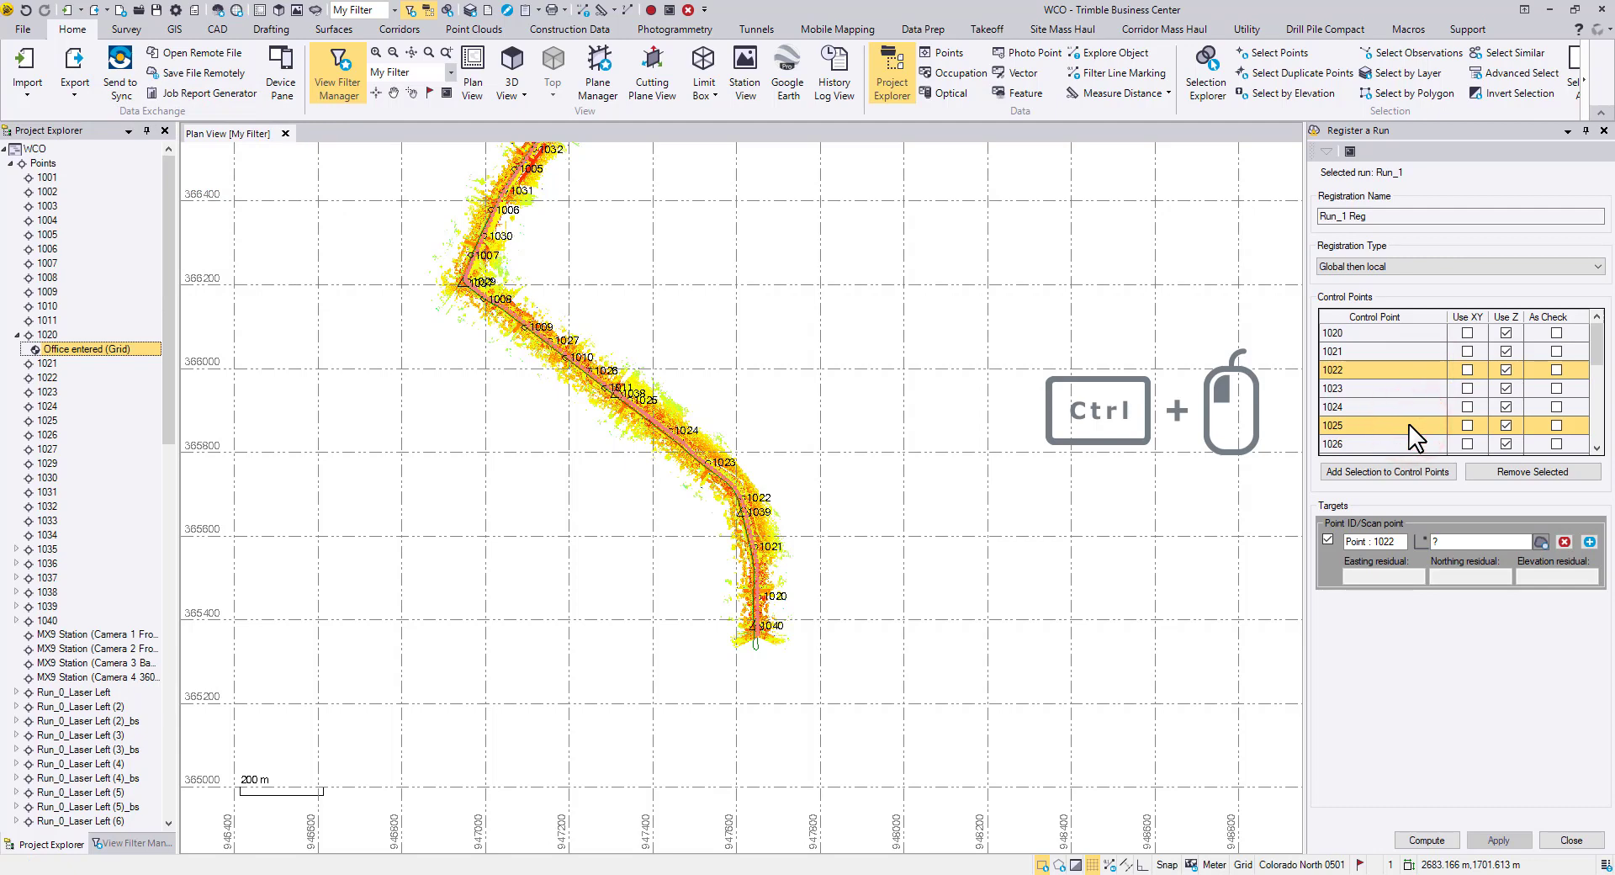
{"action": "scroll", "coordinate": [1412, 436], "scroll_direction": "down", "scroll_amount": 1}
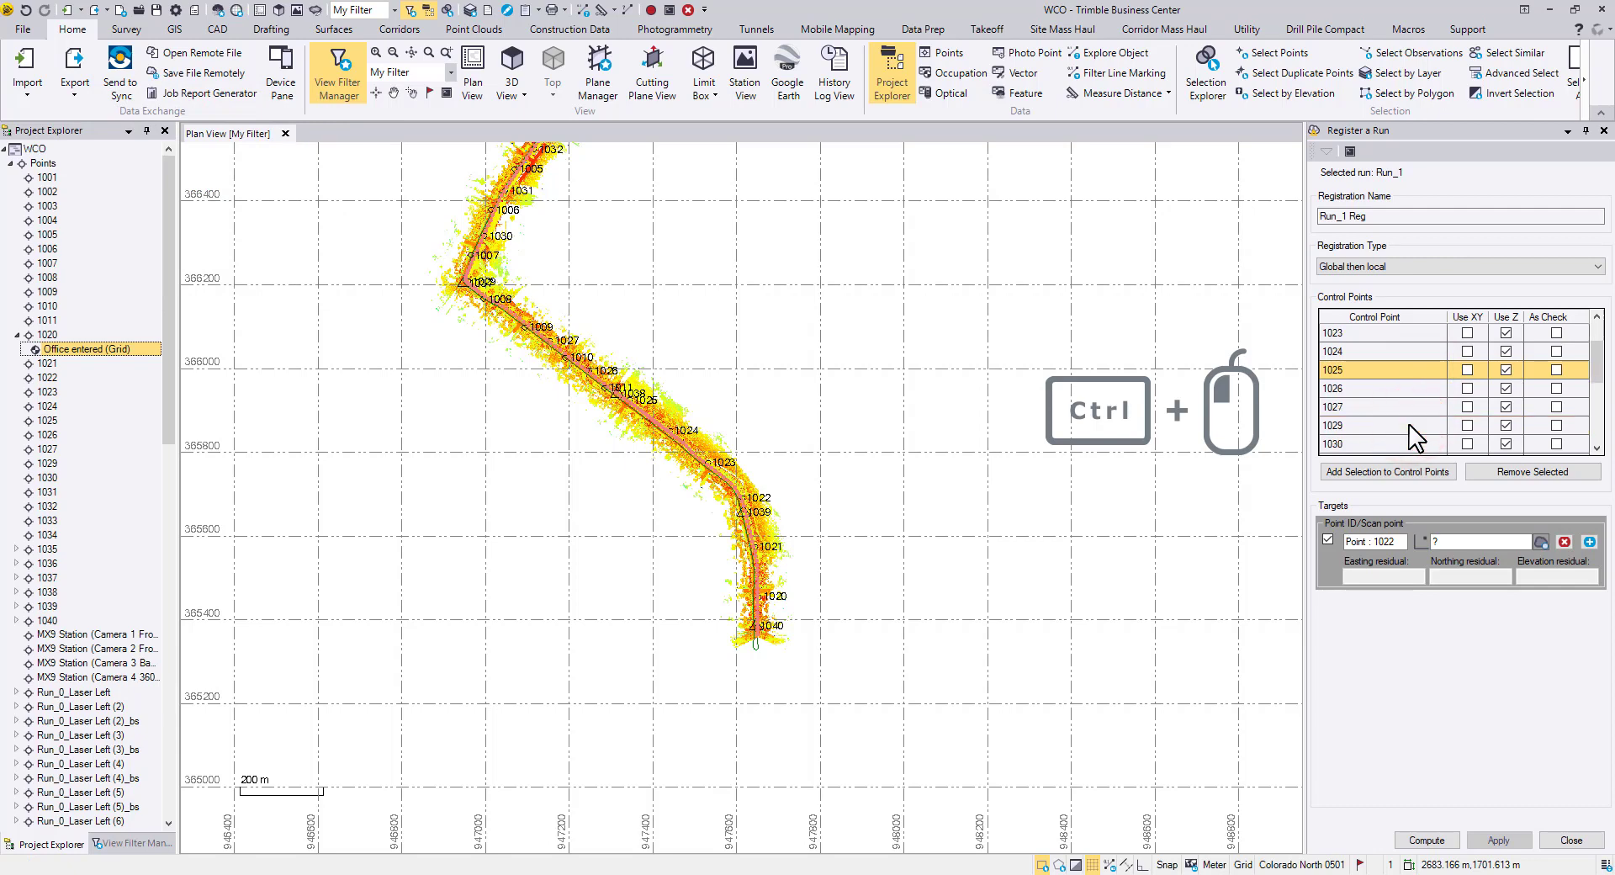
{"action": "left_click", "coordinate": [1410, 424], "text": "ctrl"}
{"action": "scroll", "coordinate": [1410, 428], "scroll_direction": "down", "scroll_amount": 1}
{"action": "left_click", "coordinate": [1408, 437], "text": "ctrl"}
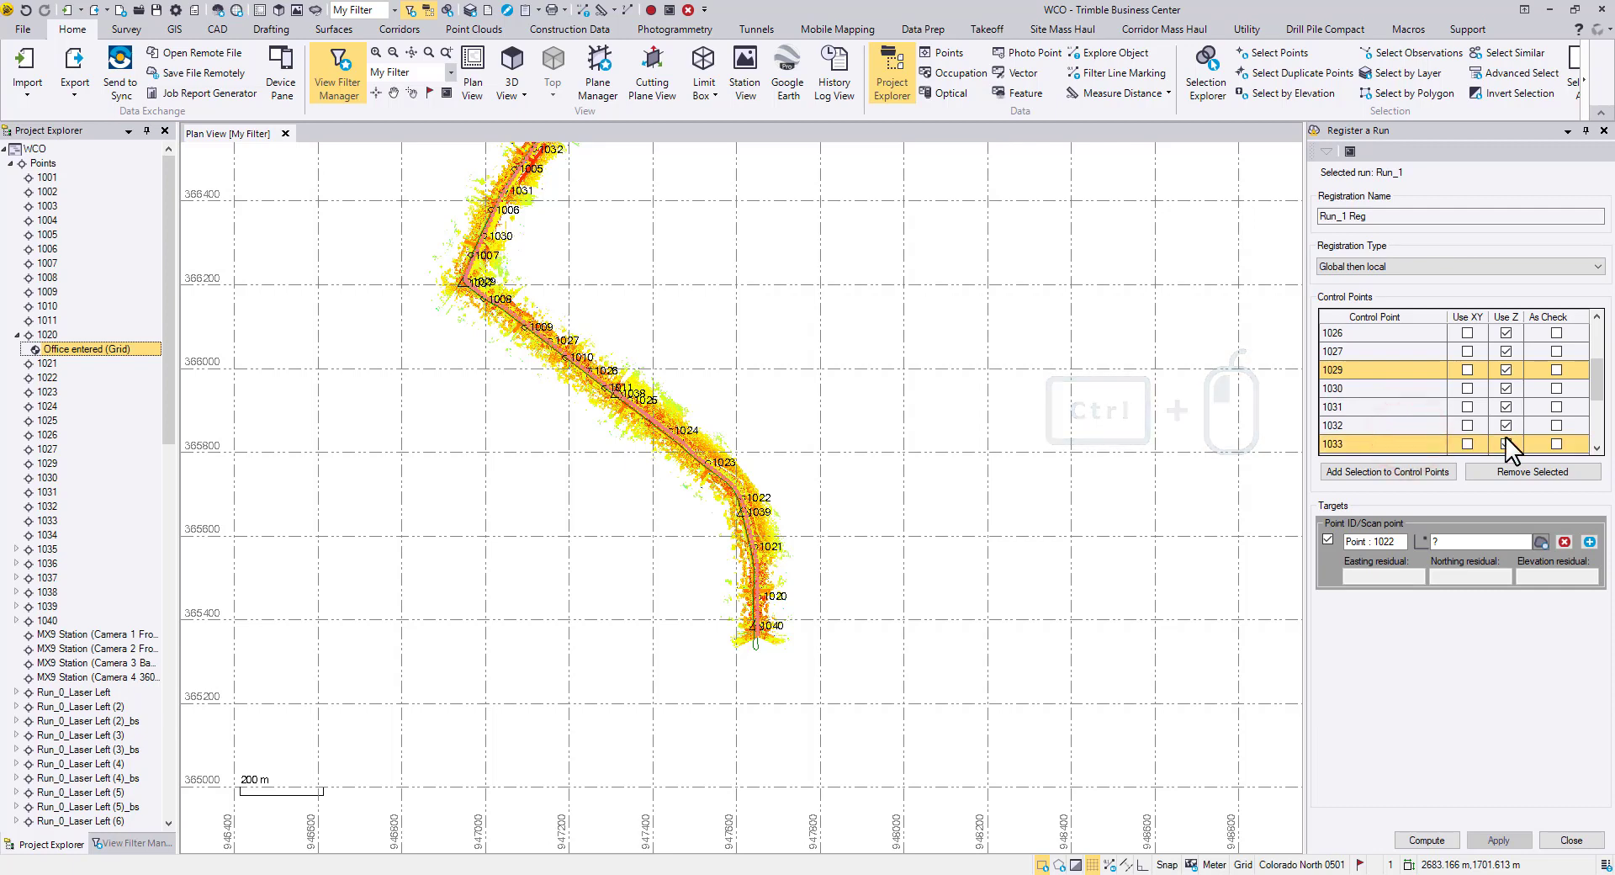
{"action": "left_click", "coordinate": [1556, 444]}
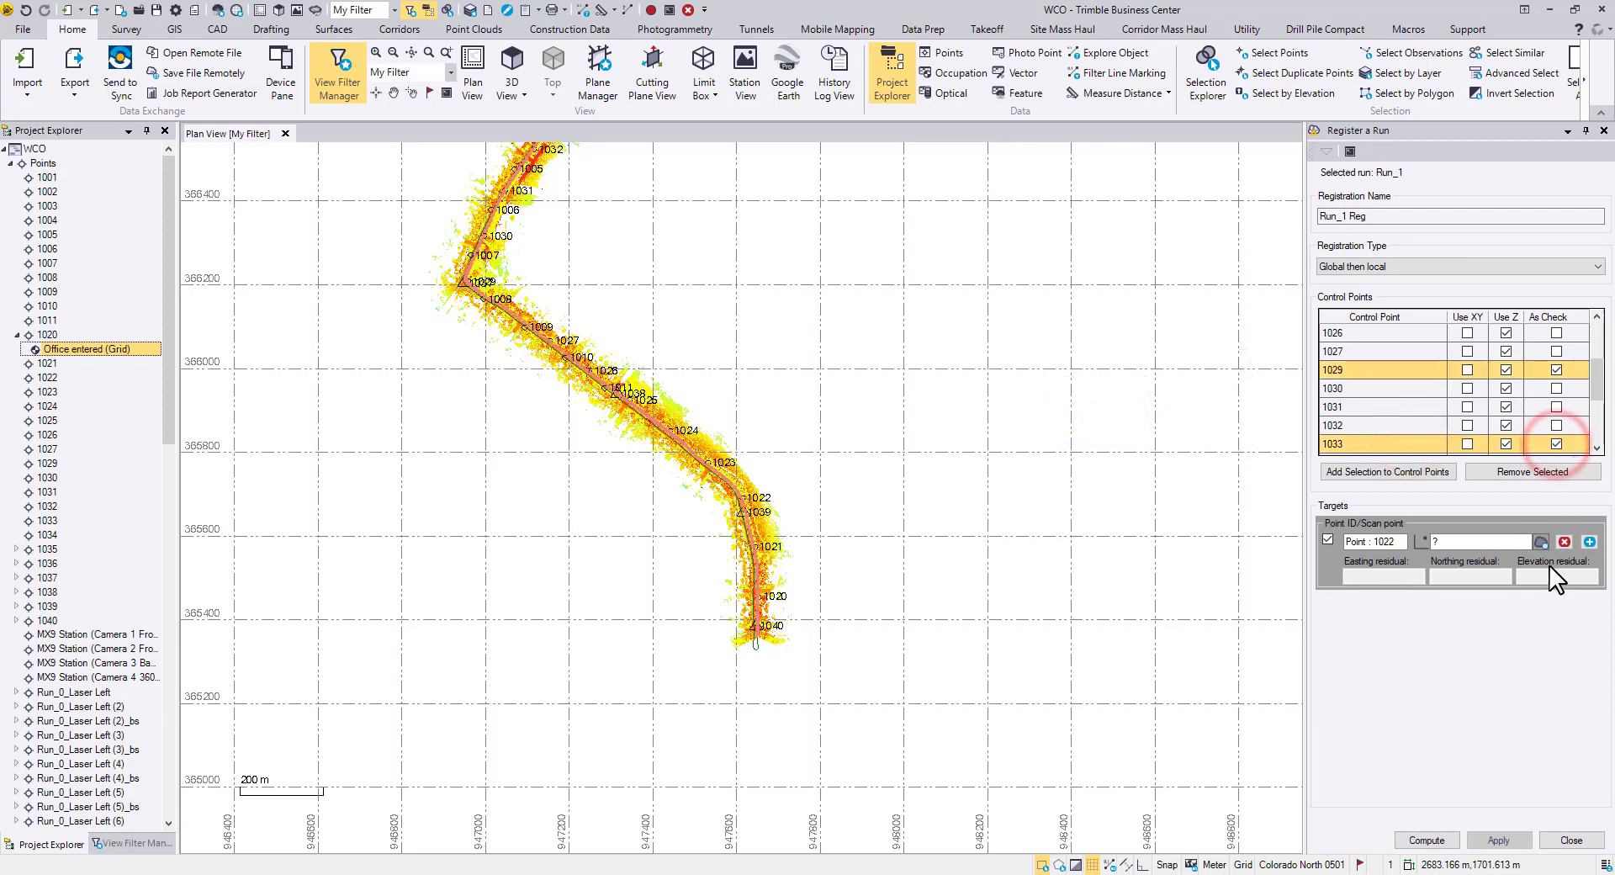
{"action": "scroll", "coordinate": [1409, 403], "scroll_direction": "up", "scroll_amount": 2}
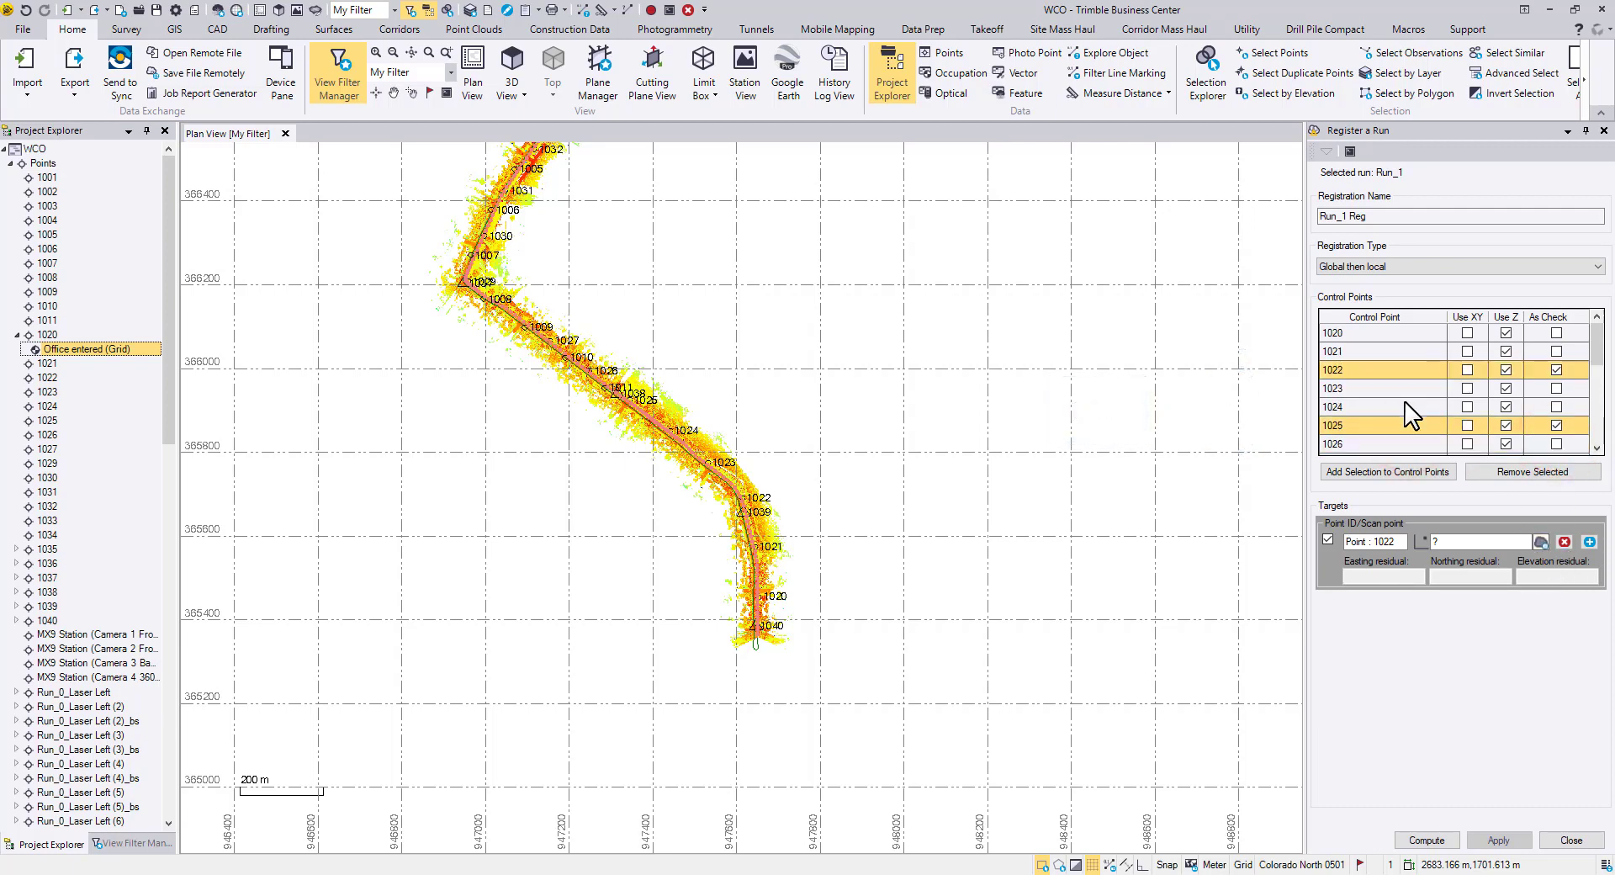
Close the Run_1 registration without computing it and collapse the project's point list
{"action": "left_click", "coordinate": [1436, 635]}
{"action": "left_click", "coordinate": [1578, 841]}
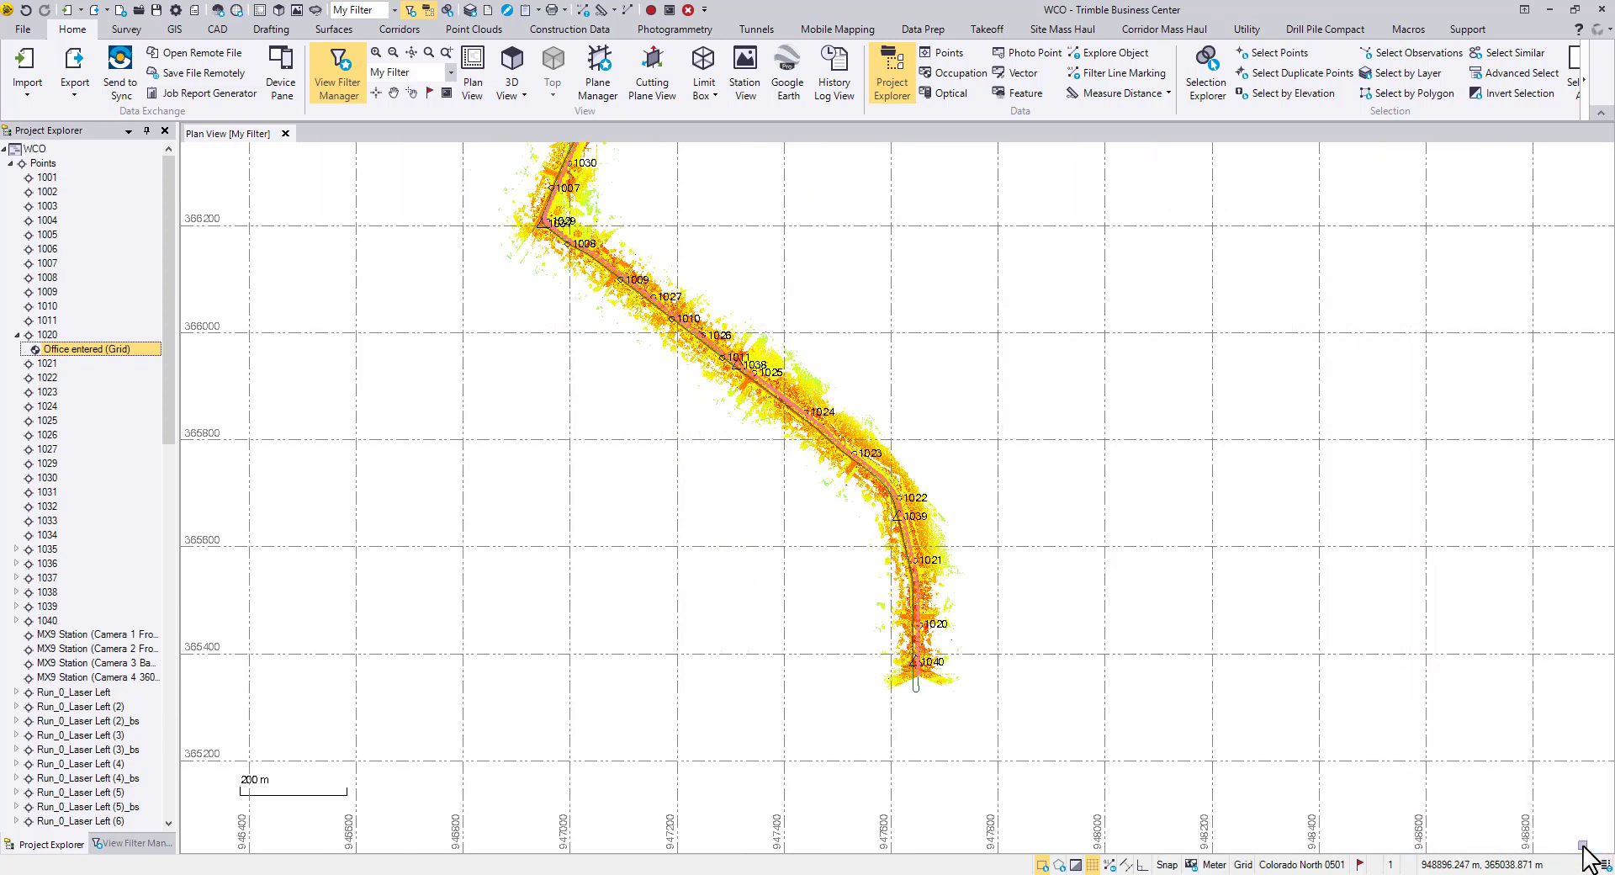
{"action": "left_click", "coordinate": [1231, 543]}
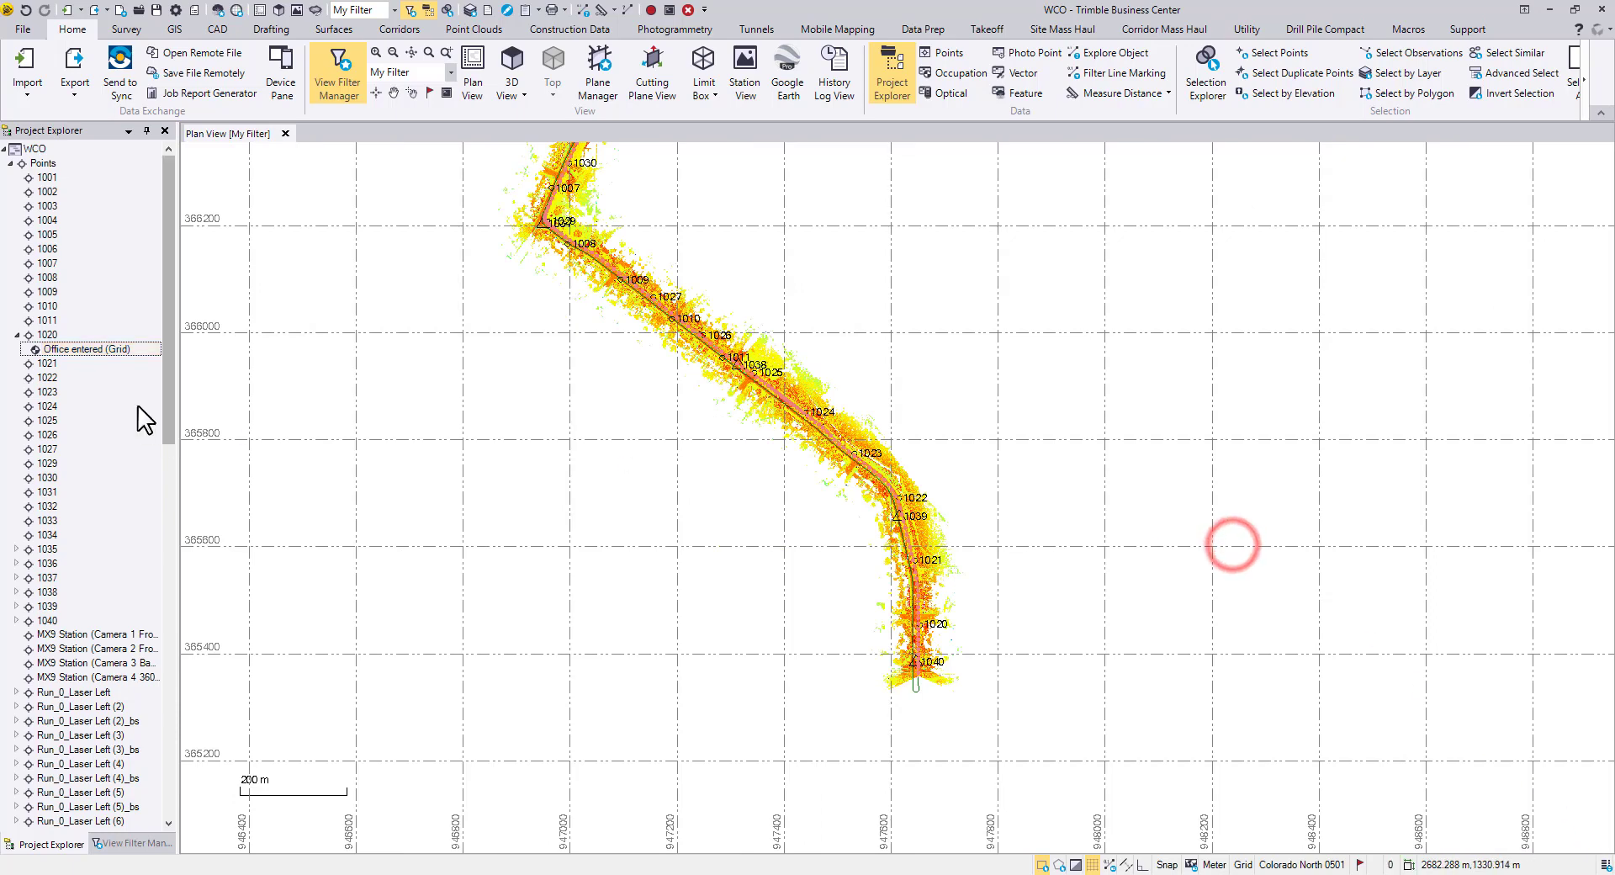
{"action": "left_click", "coordinate": [10, 163]}
Start registering Run_1 and add points 1020 through 1040 as its control points, reviewing their Use XY, Use Z and As Check settings
{"action": "right_click", "coordinate": [49, 249]}
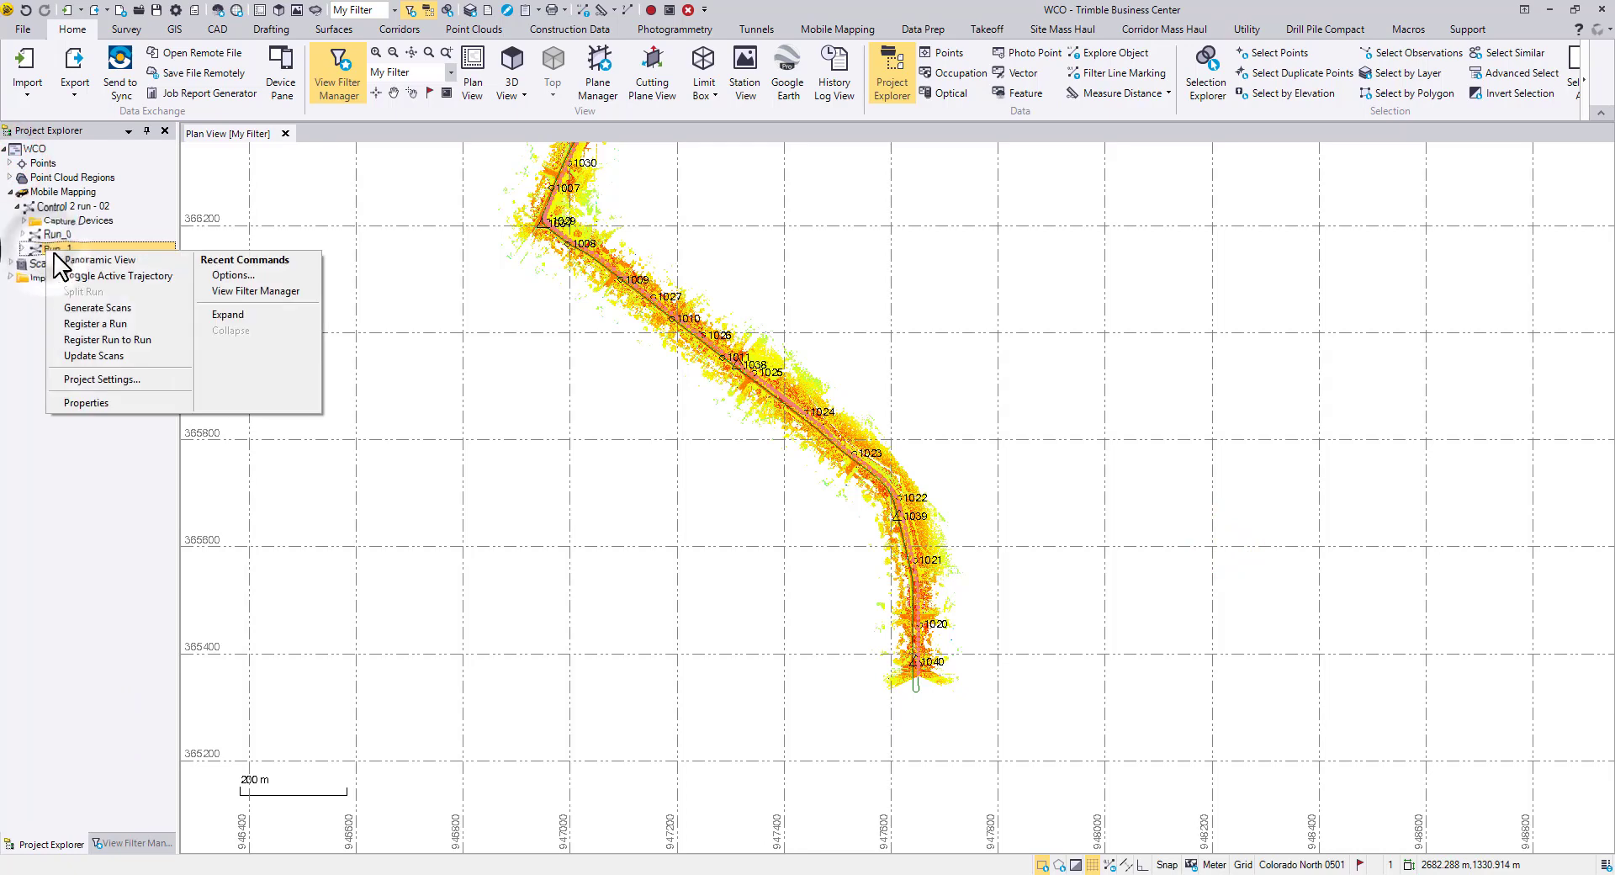
{"action": "left_click", "coordinate": [146, 321]}
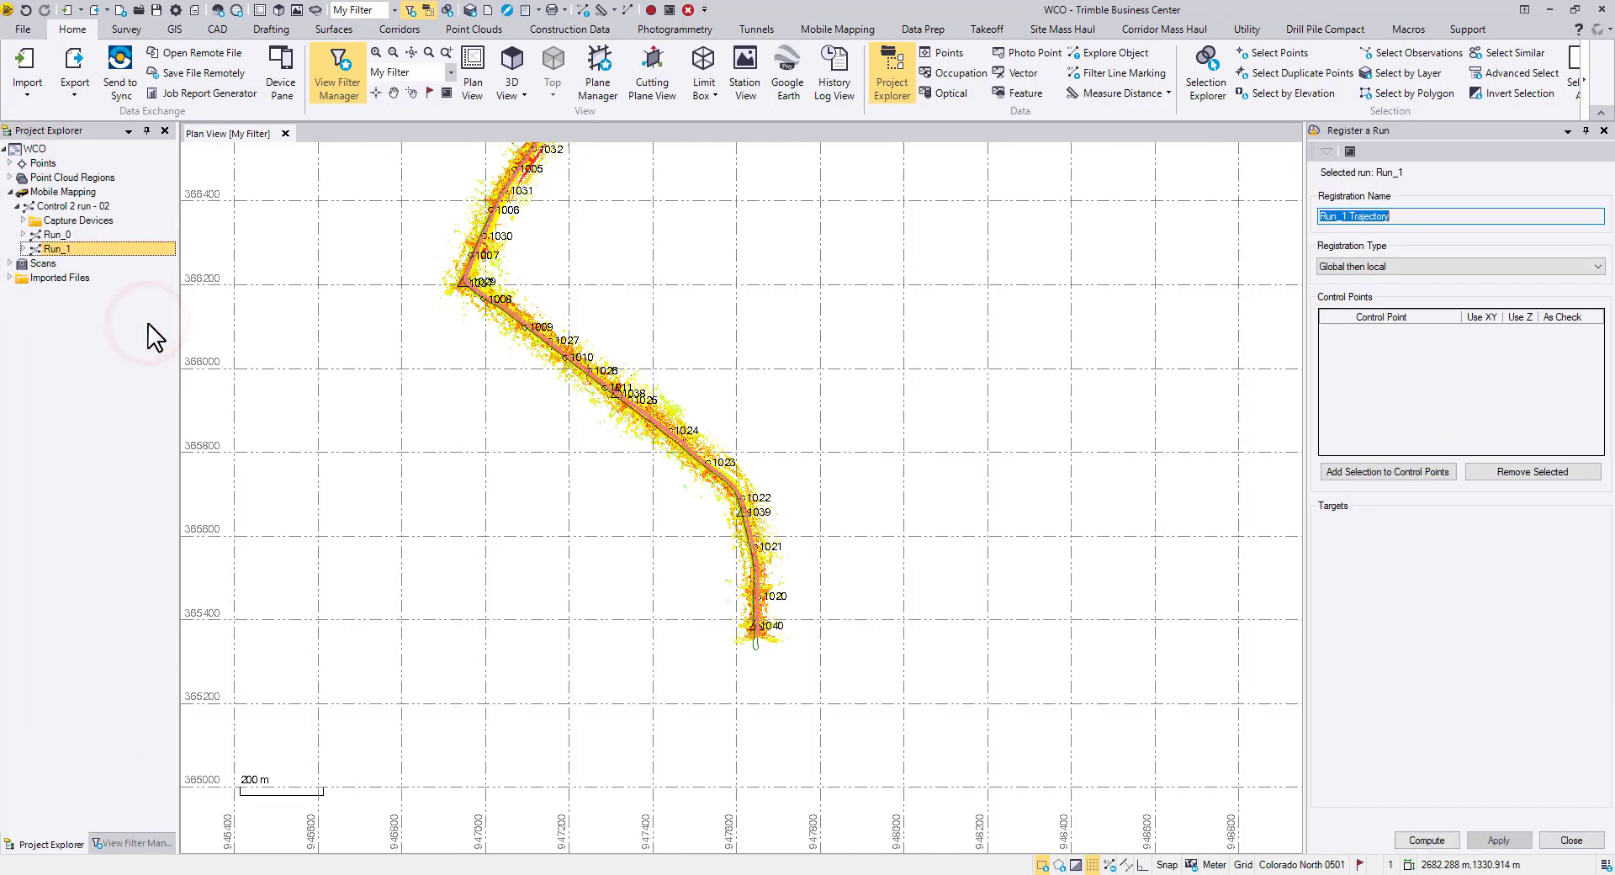
{"action": "left_click", "coordinate": [10, 162]}
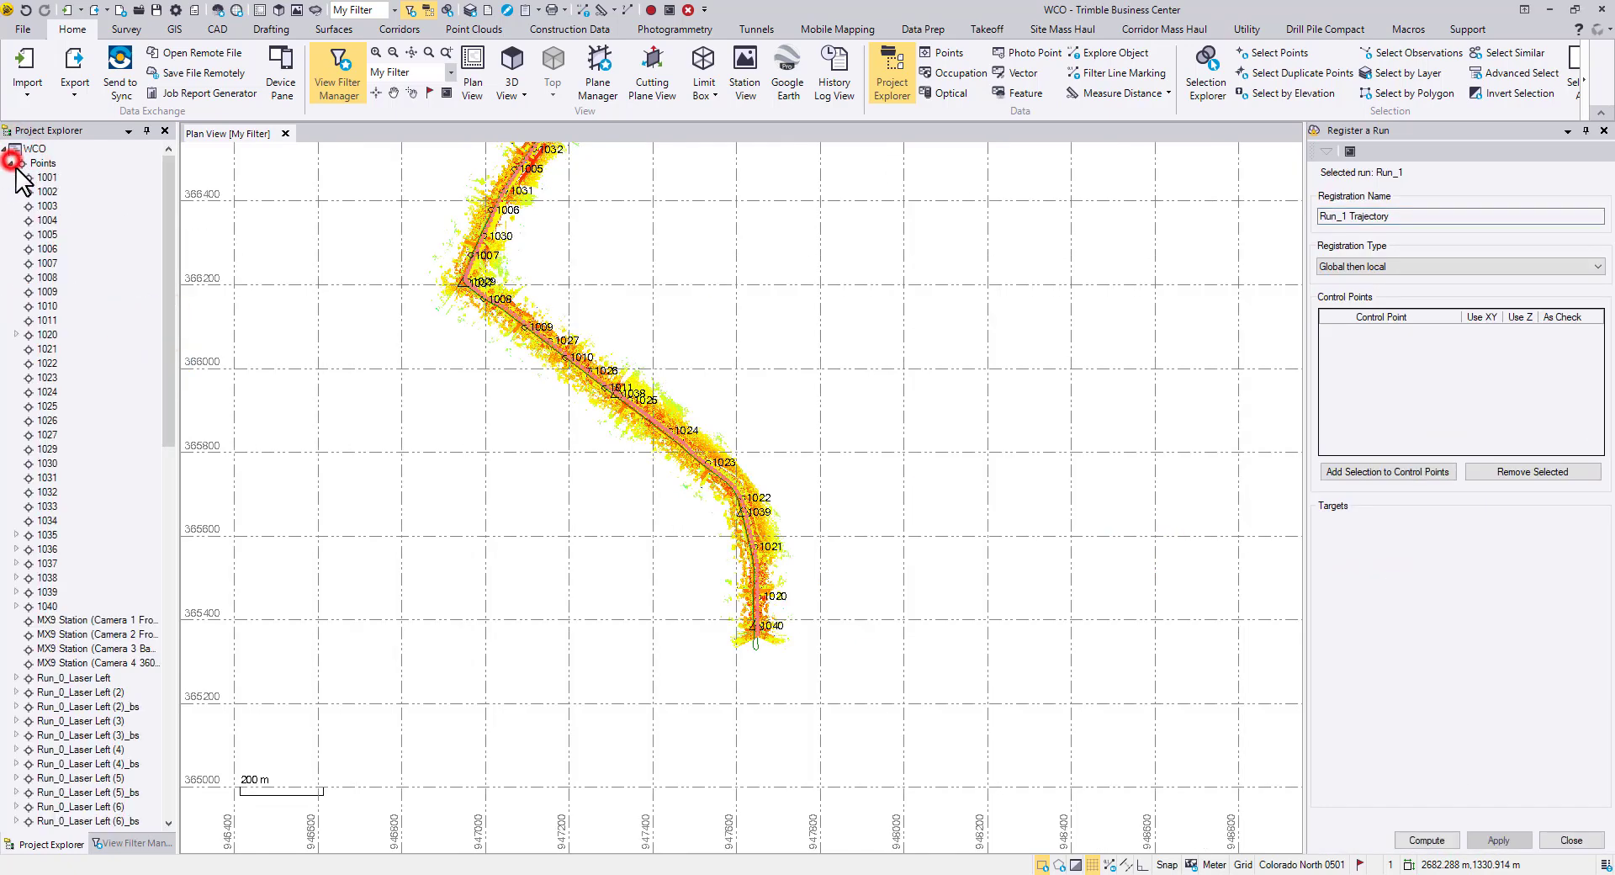
{"action": "left_click", "coordinate": [54, 334]}
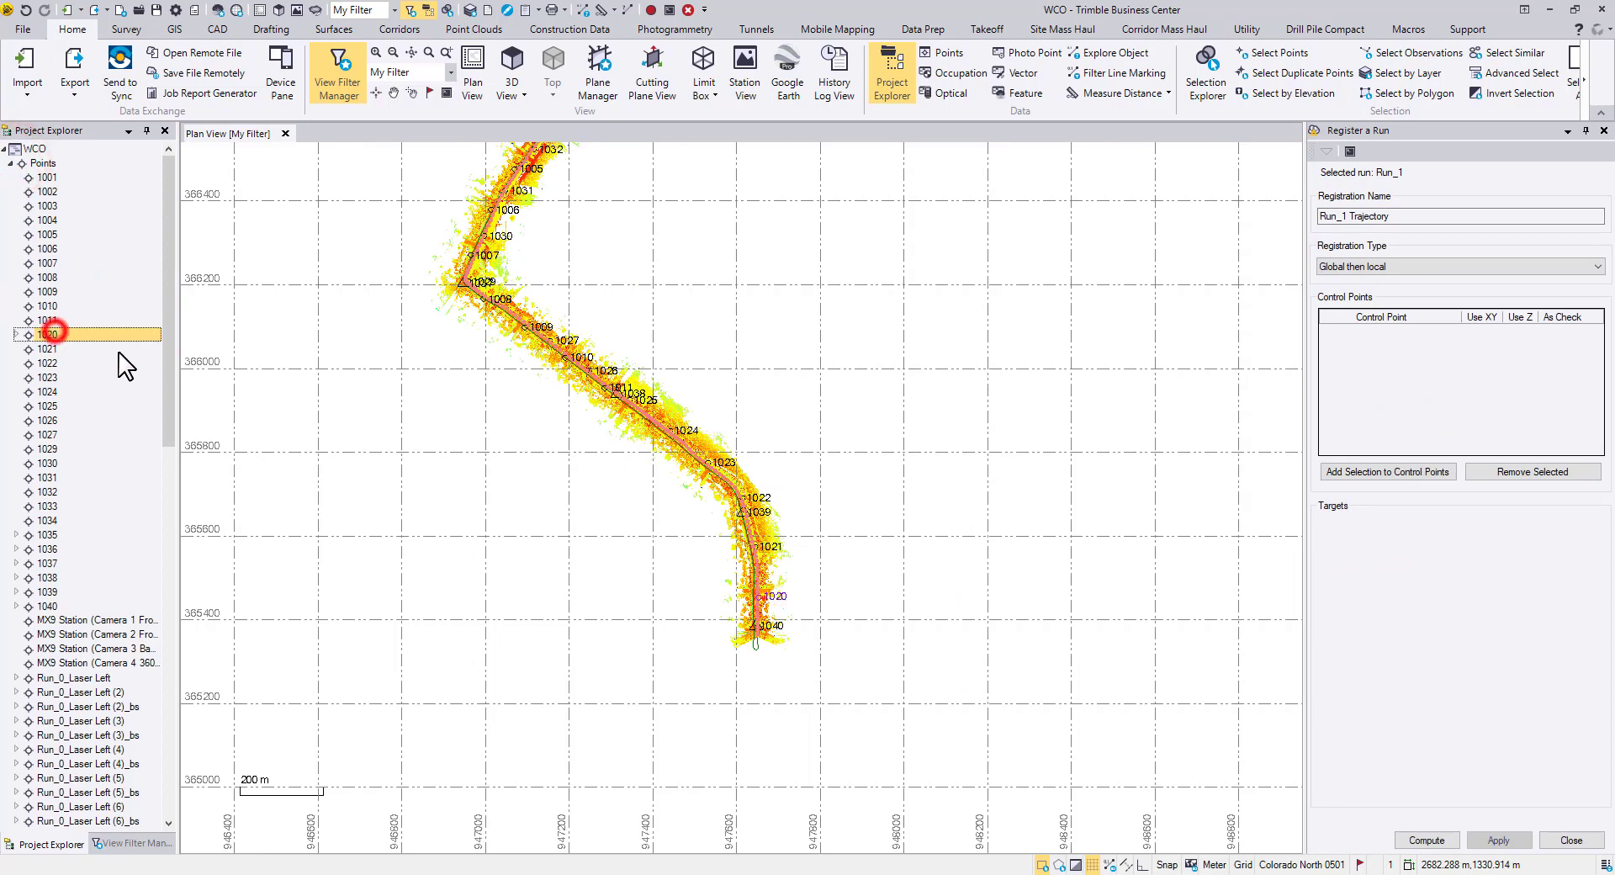
{"action": "left_click", "coordinate": [78, 605], "text": "shift"}
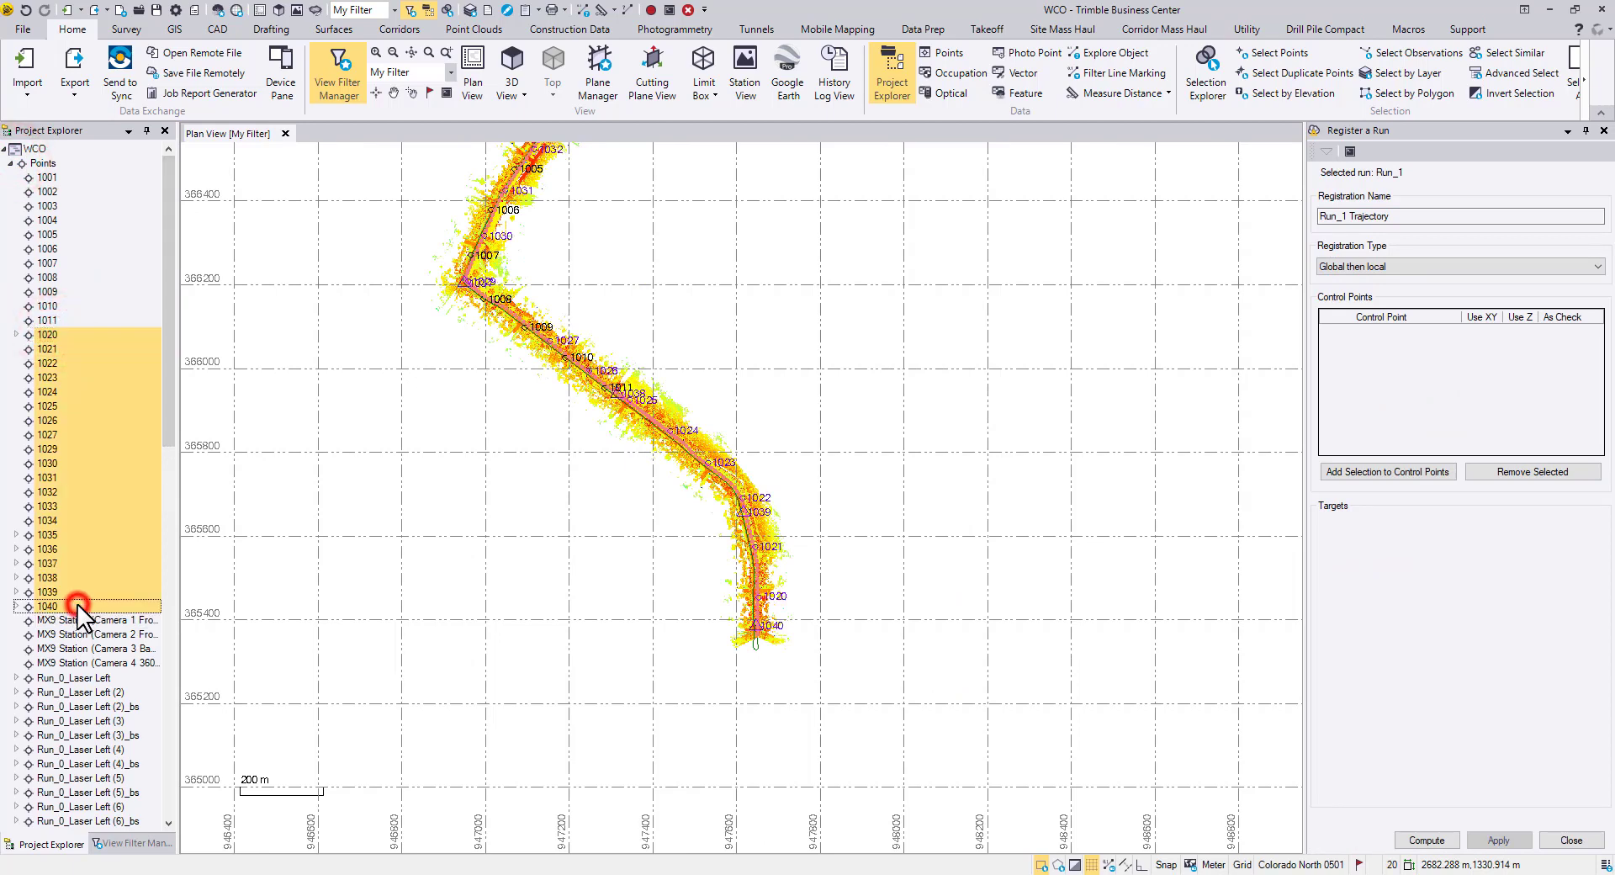
{"action": "left_click", "coordinate": [1423, 471]}
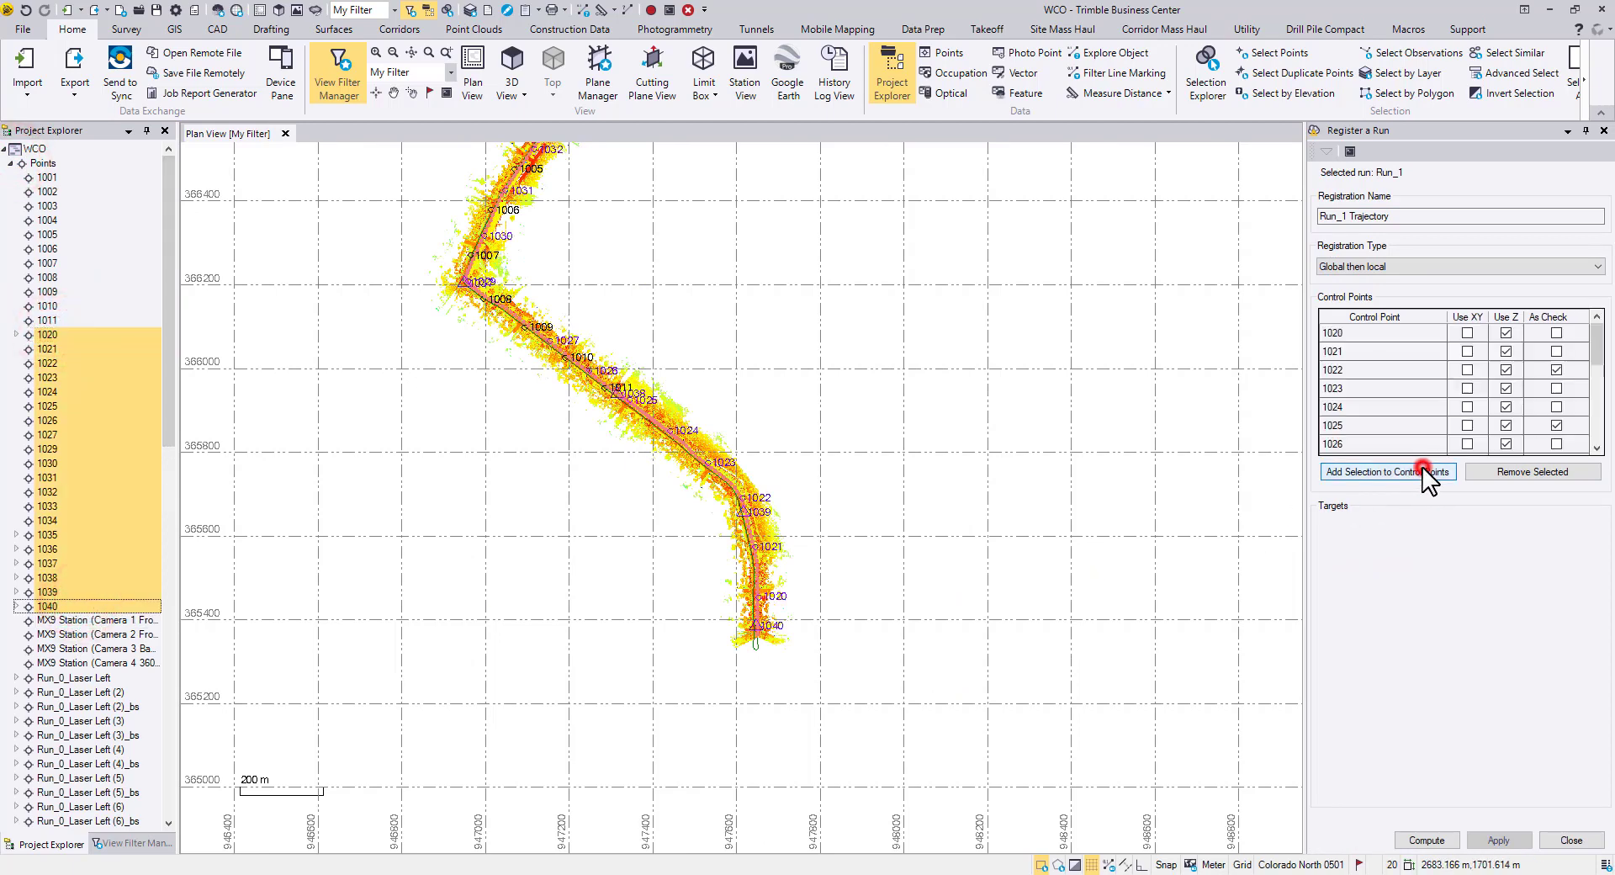
{"action": "left_click", "coordinate": [1595, 338]}
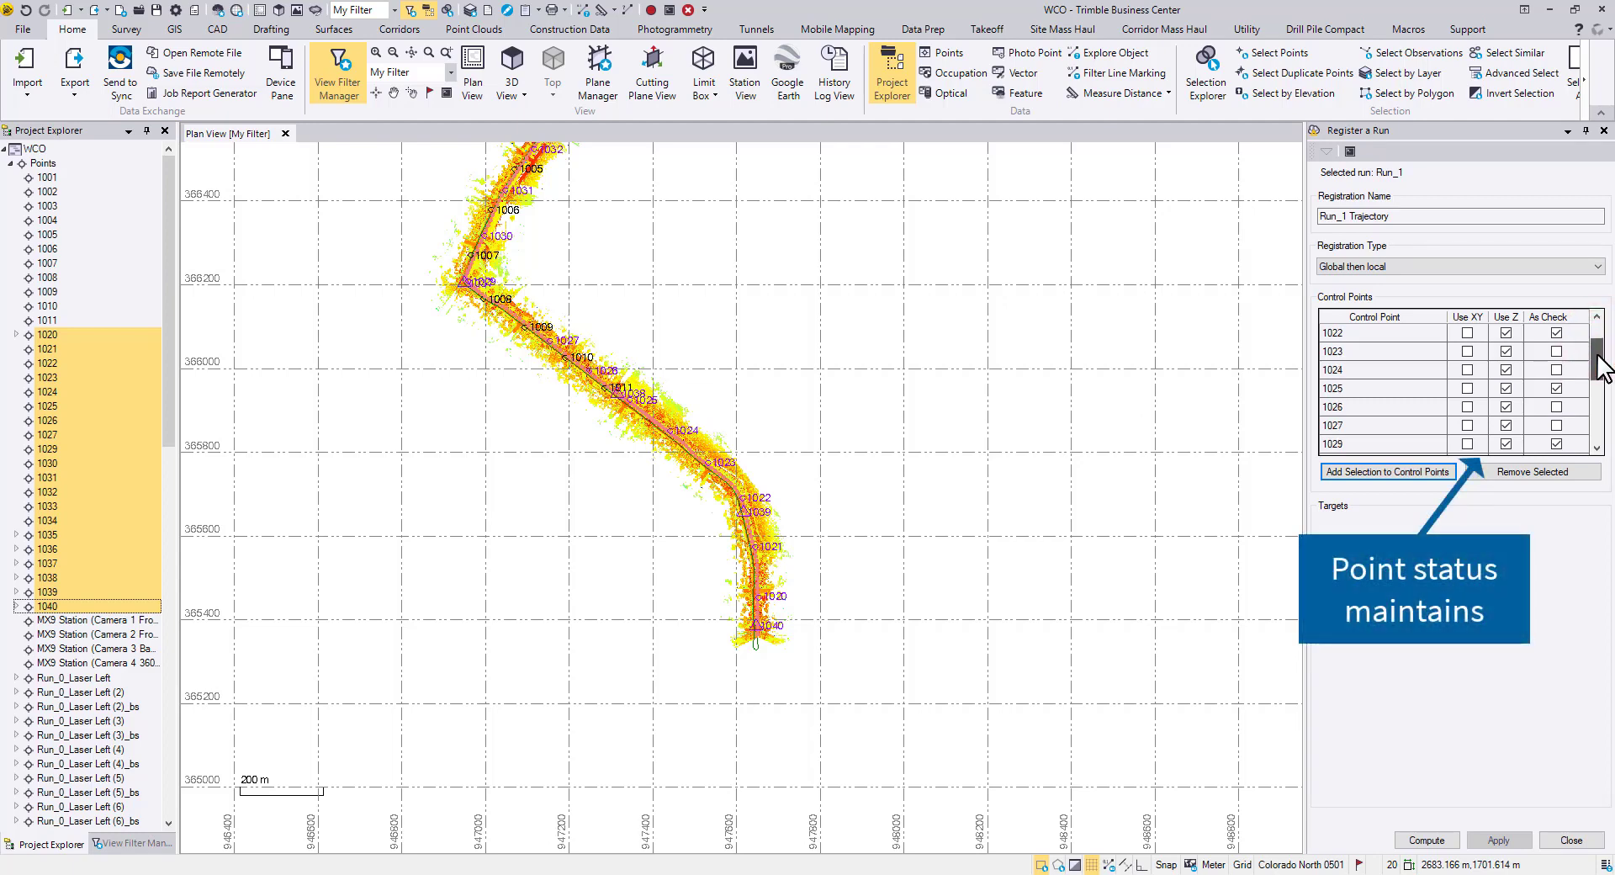
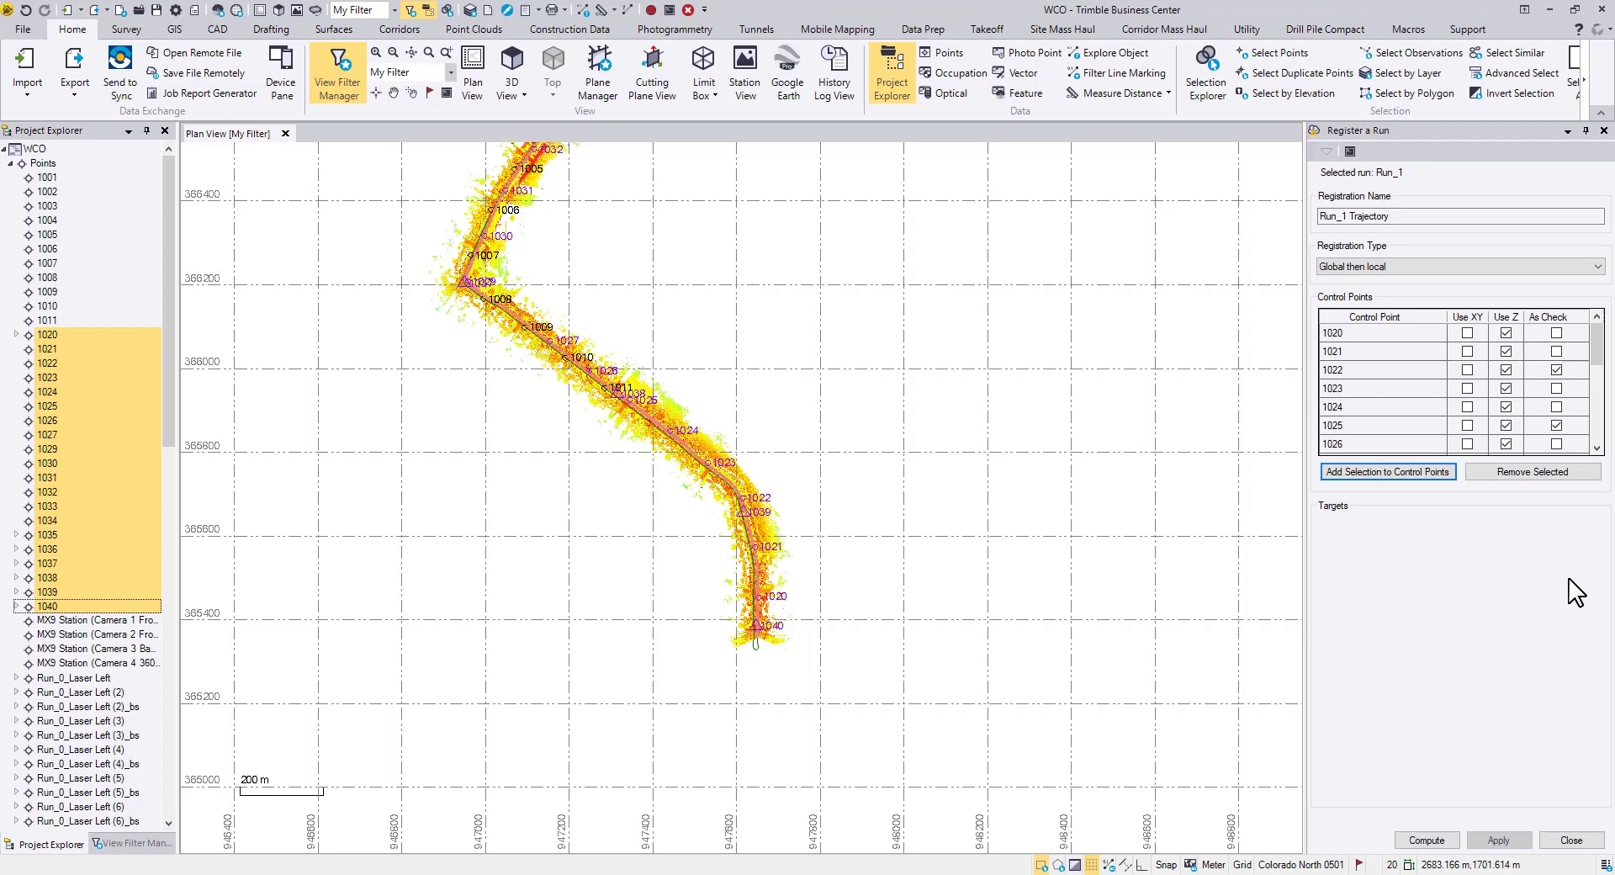
Open a 3D view of the point cloud and bring control point 1020 into close view
{"action": "left_click", "coordinate": [1358, 335]}
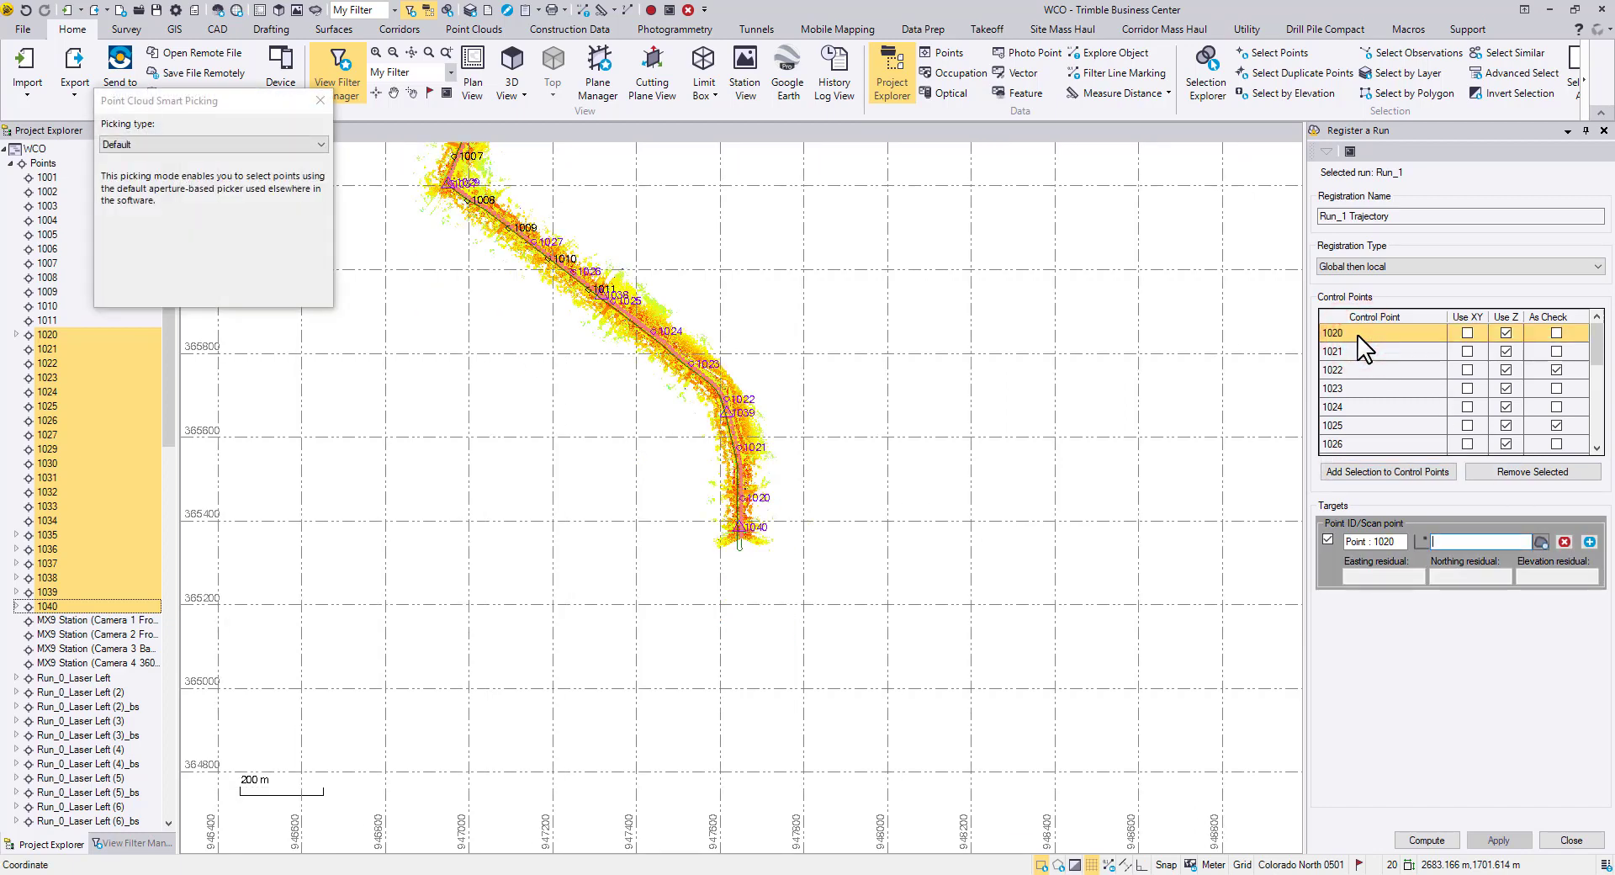
{"action": "left_click", "coordinate": [511, 60]}
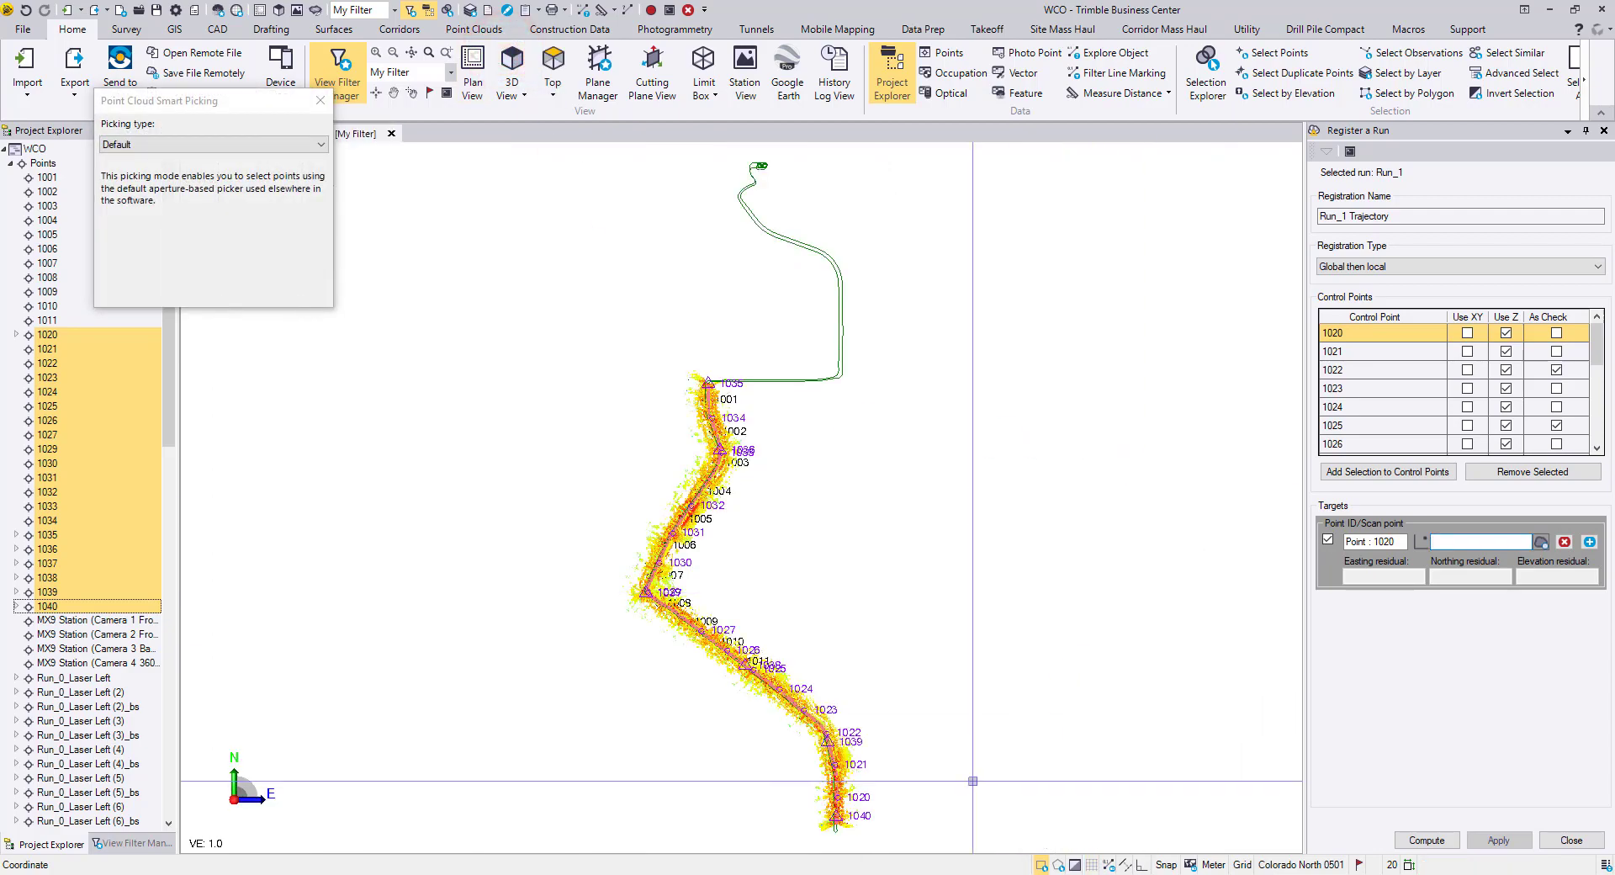
{"action": "scroll", "coordinate": [860, 826], "scroll_direction": "up", "scroll_amount": 1}
{"action": "scroll", "coordinate": [860, 826], "scroll_direction": "up", "scroll_amount": 6}
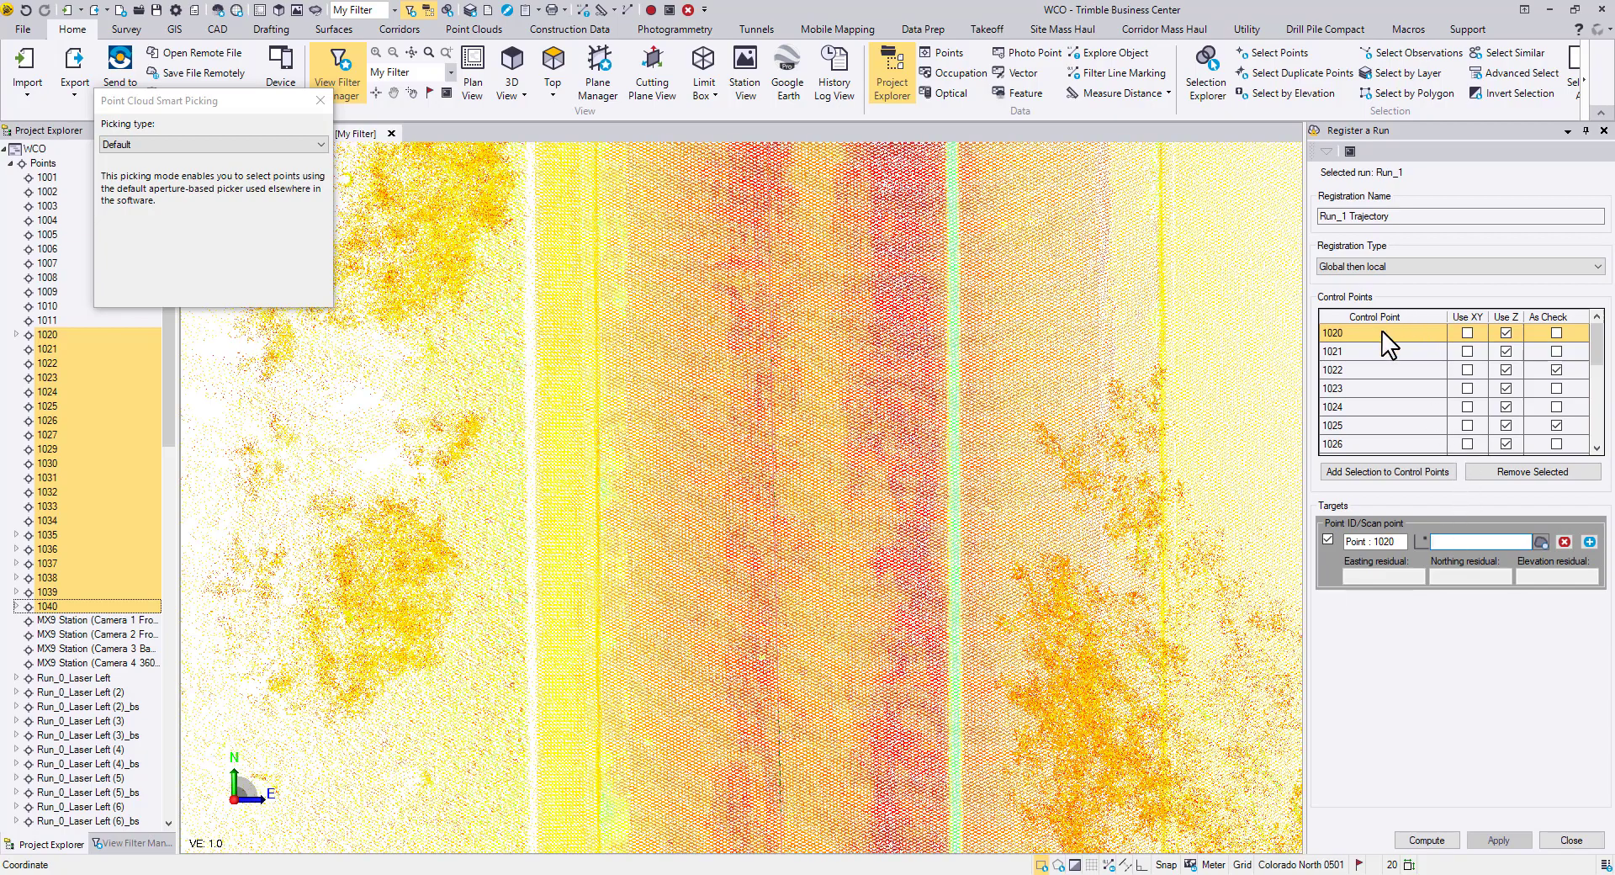
{"action": "left_click_drag", "start_coordinate": [1381, 332], "coordinate": [715, 510]}
{"action": "middle_click_drag", "start_coordinate": [735, 529], "coordinate": [767, 531]}
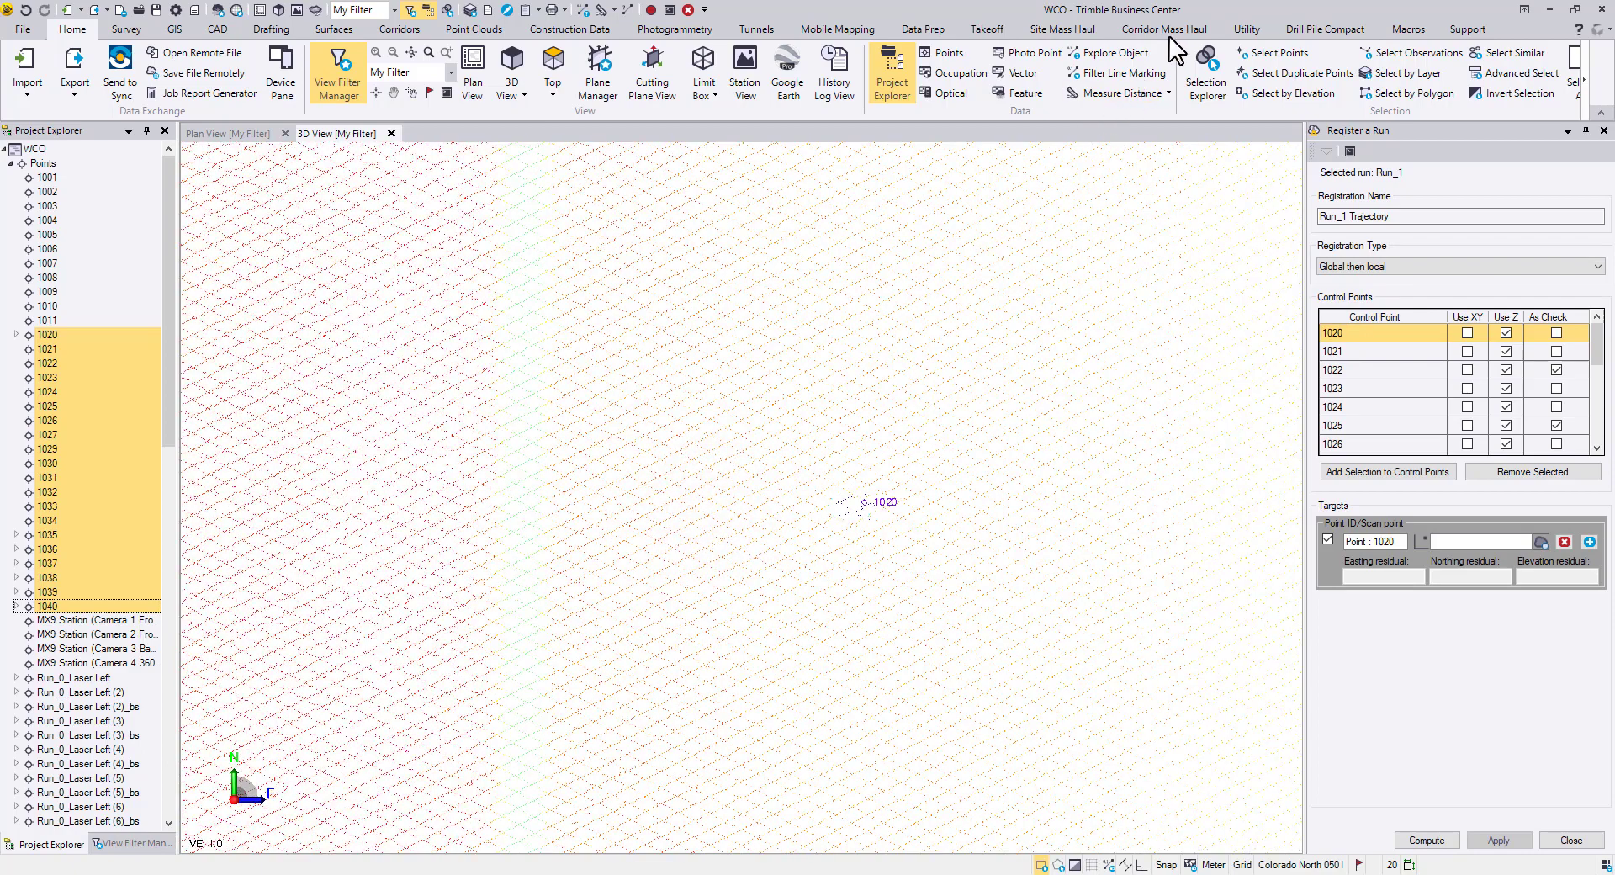
Enlarge the rendered point size of the scan points in the 3D view
{"action": "left_click", "coordinate": [824, 28]}
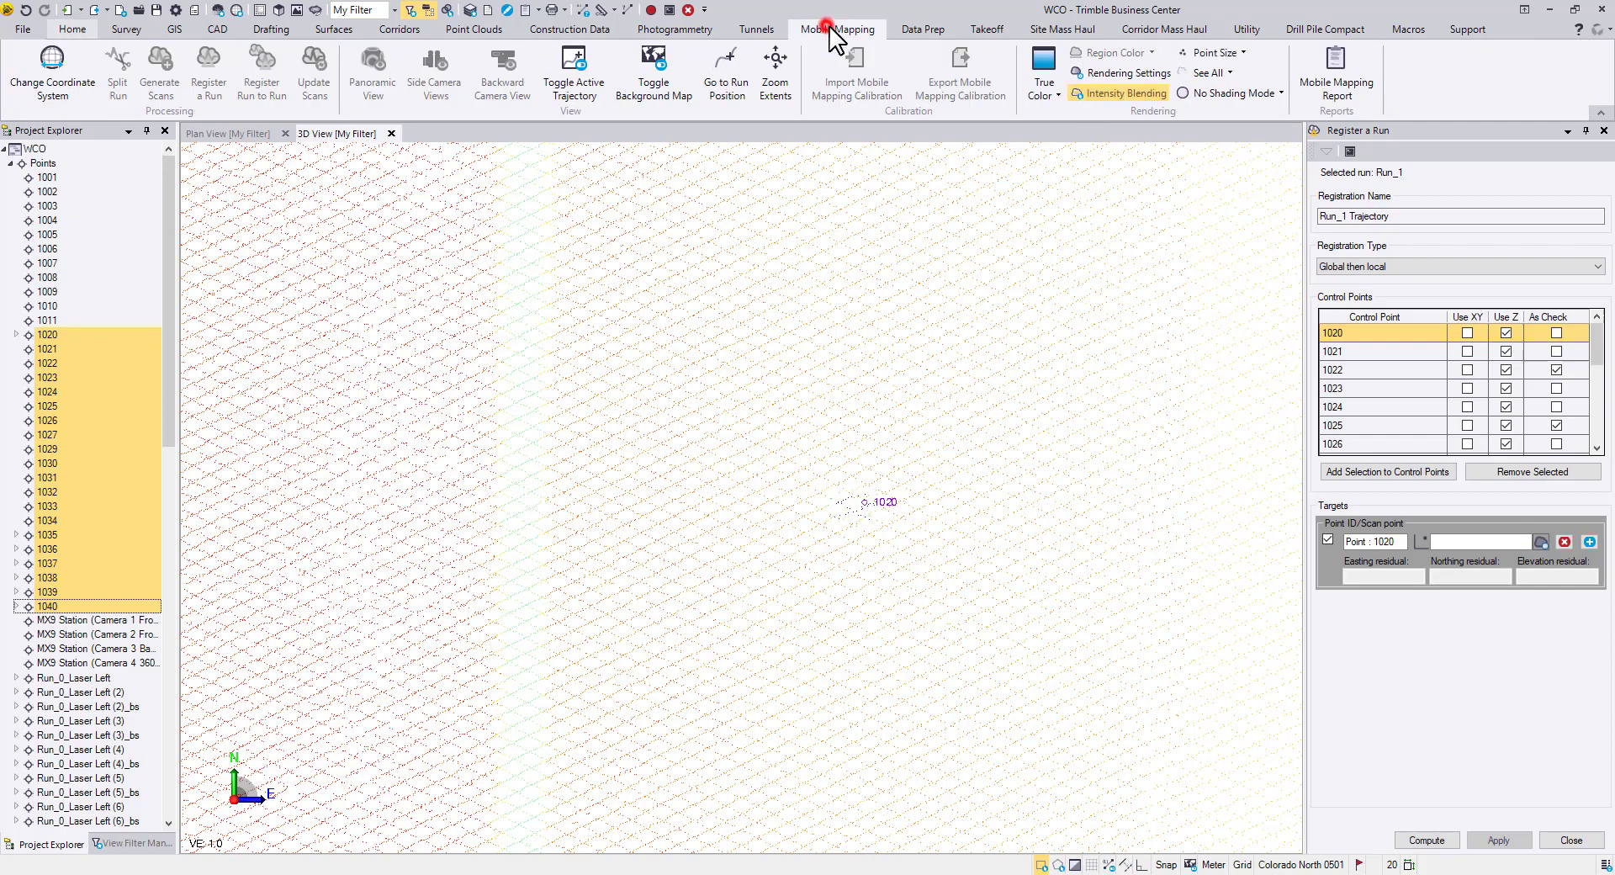
{"action": "left_click", "coordinate": [1243, 52]}
{"action": "left_click", "coordinate": [1248, 88]}
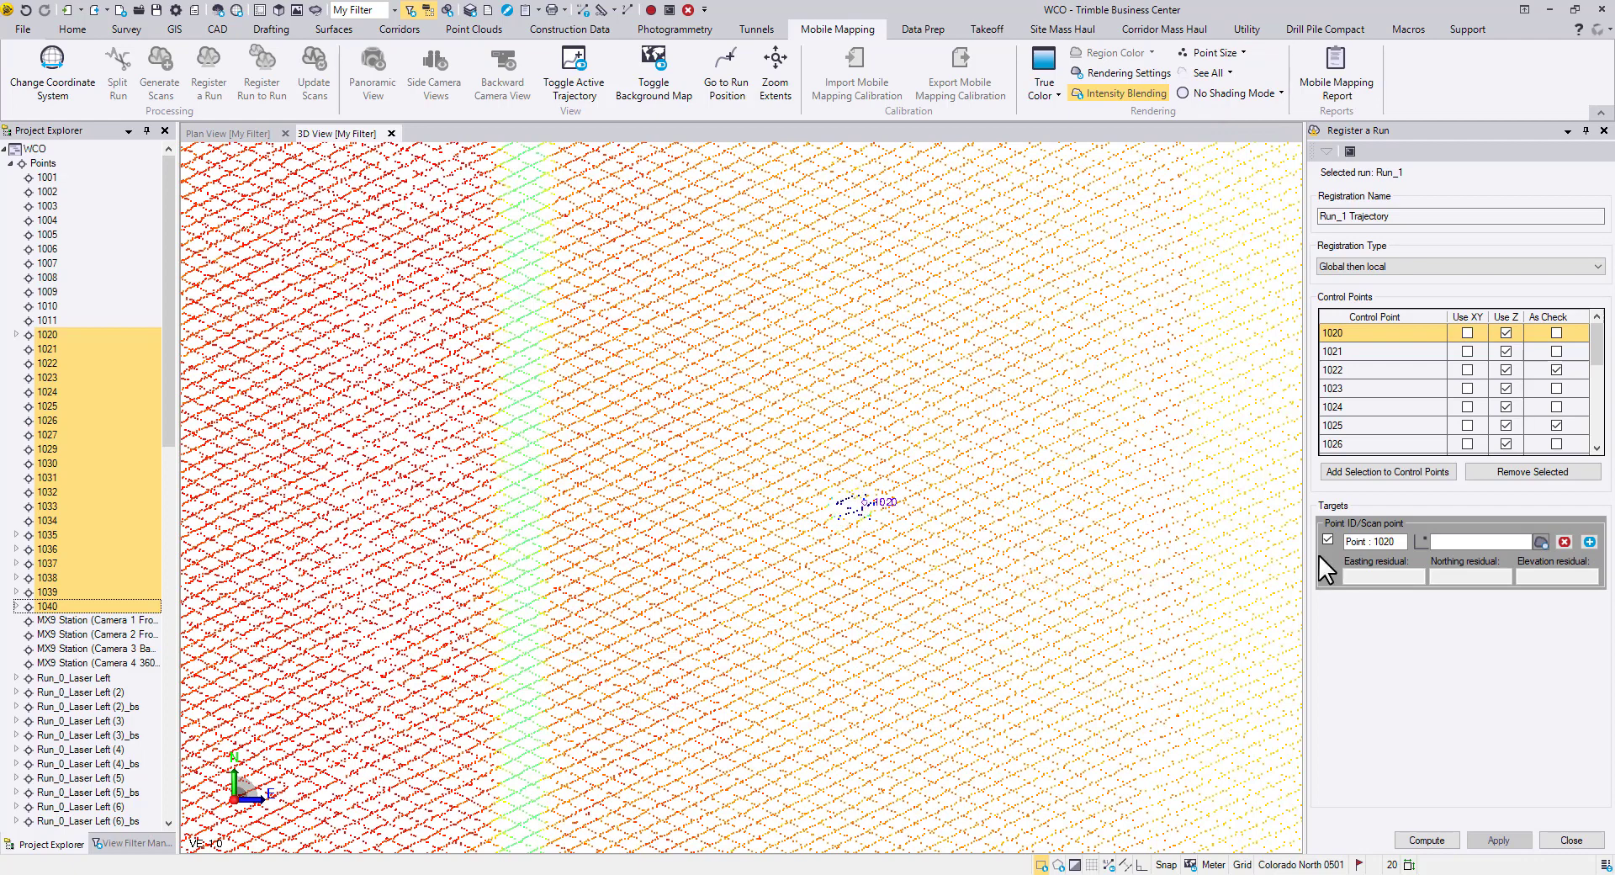
Pick the scan target for control point 1020 with Intersected plane picking, validate it in Color-Coded Intensity, and inspect its offset from the control point
{"action": "left_click", "coordinate": [1454, 540]}
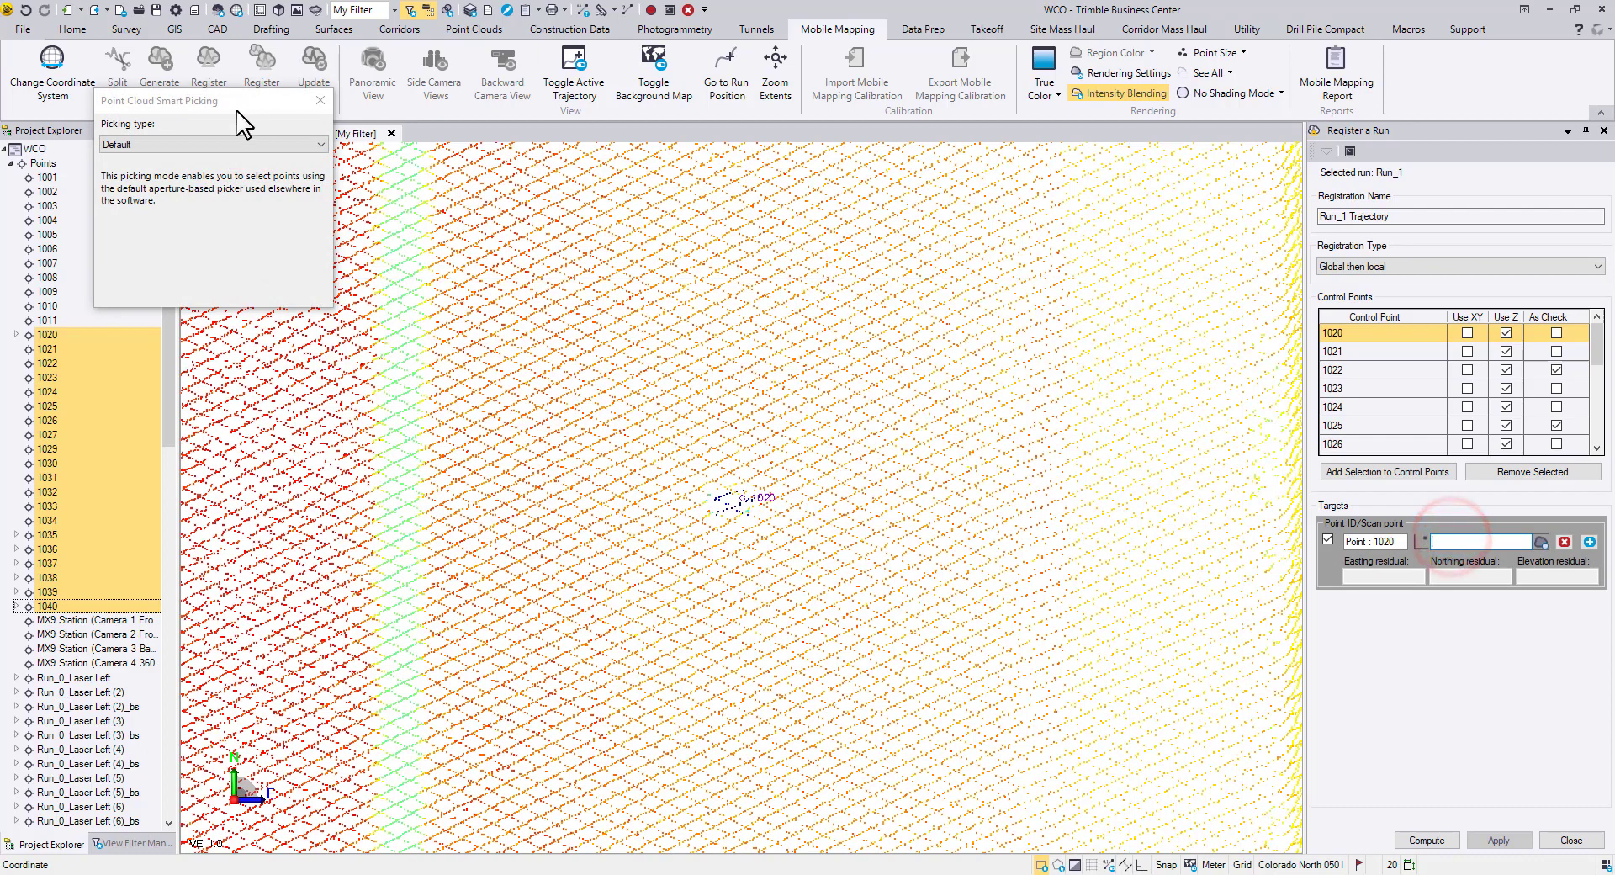
{"action": "left_click", "coordinate": [210, 144]}
{"action": "left_click", "coordinate": [202, 171]}
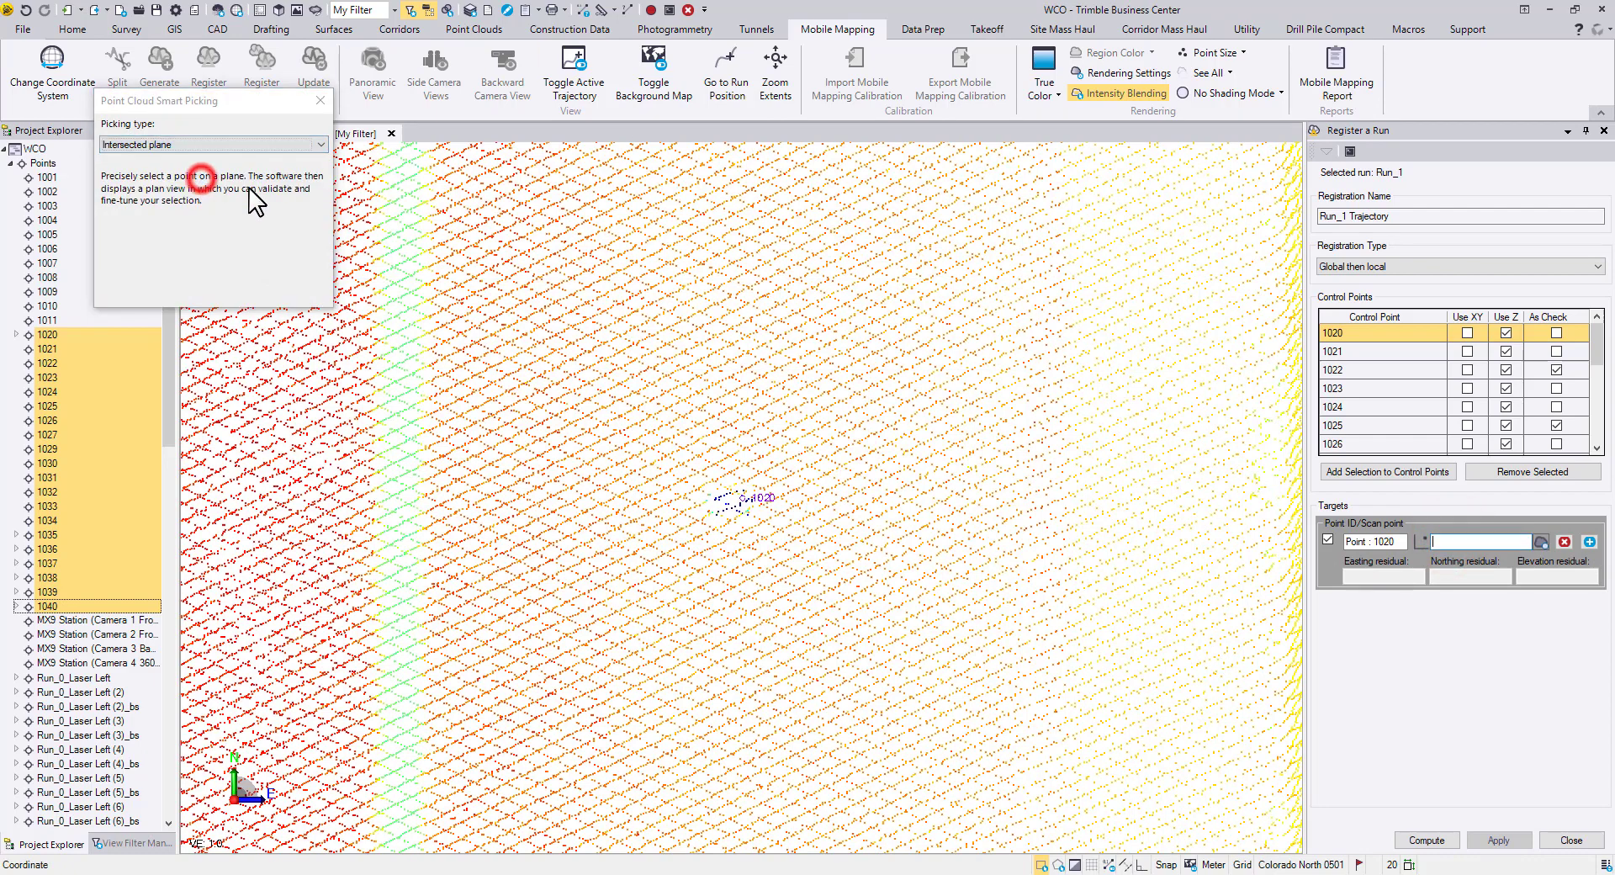
{"action": "left_click", "coordinate": [727, 505]}
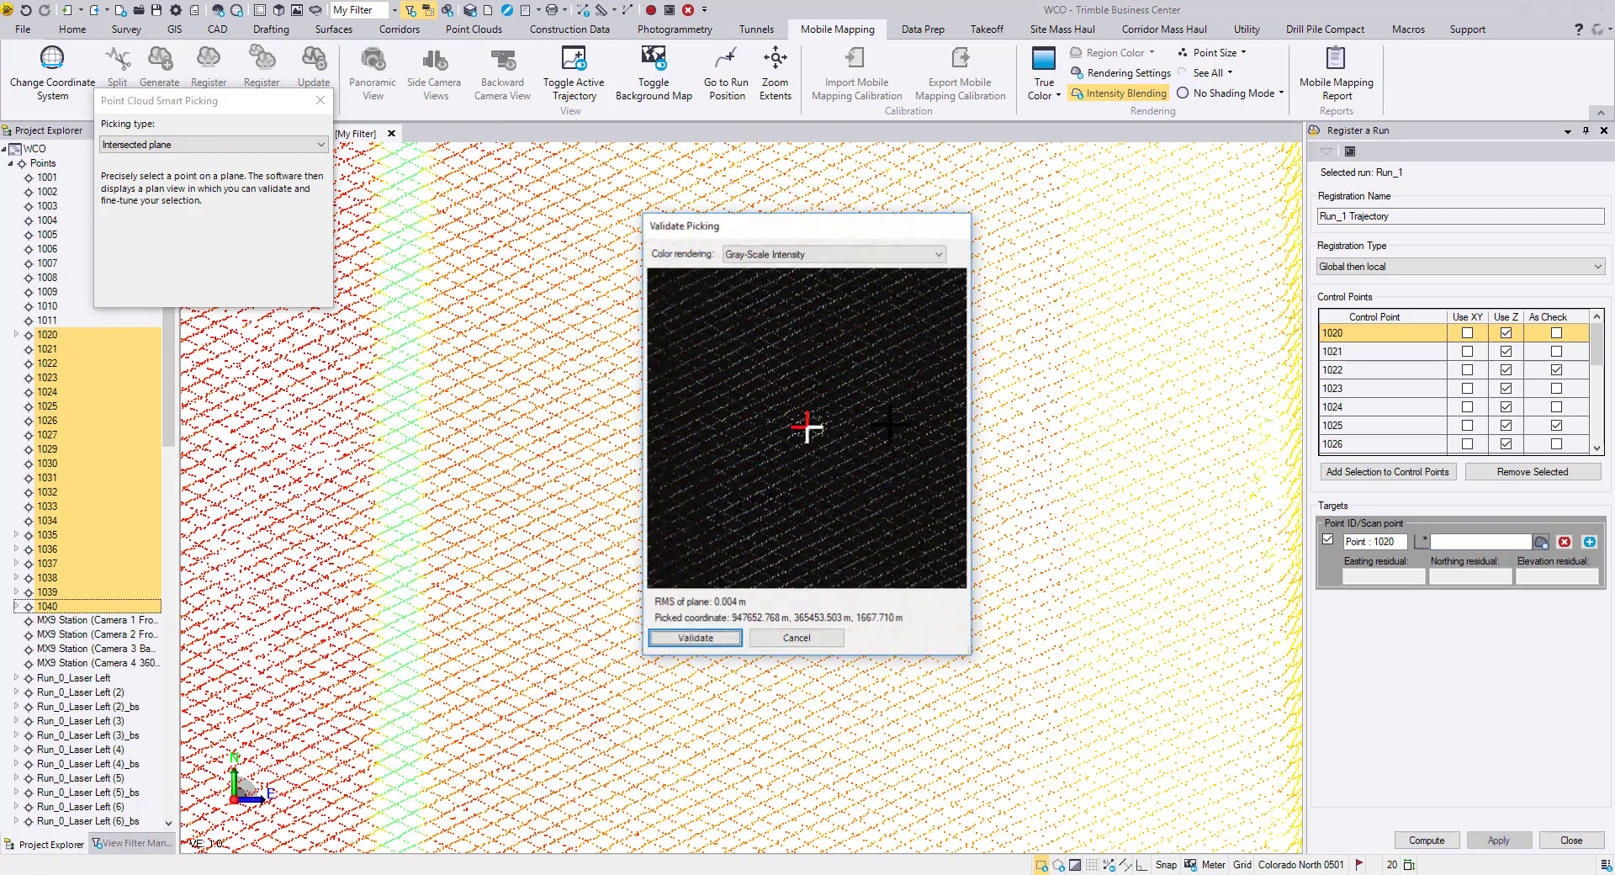
{"action": "left_click", "coordinate": [937, 253]}
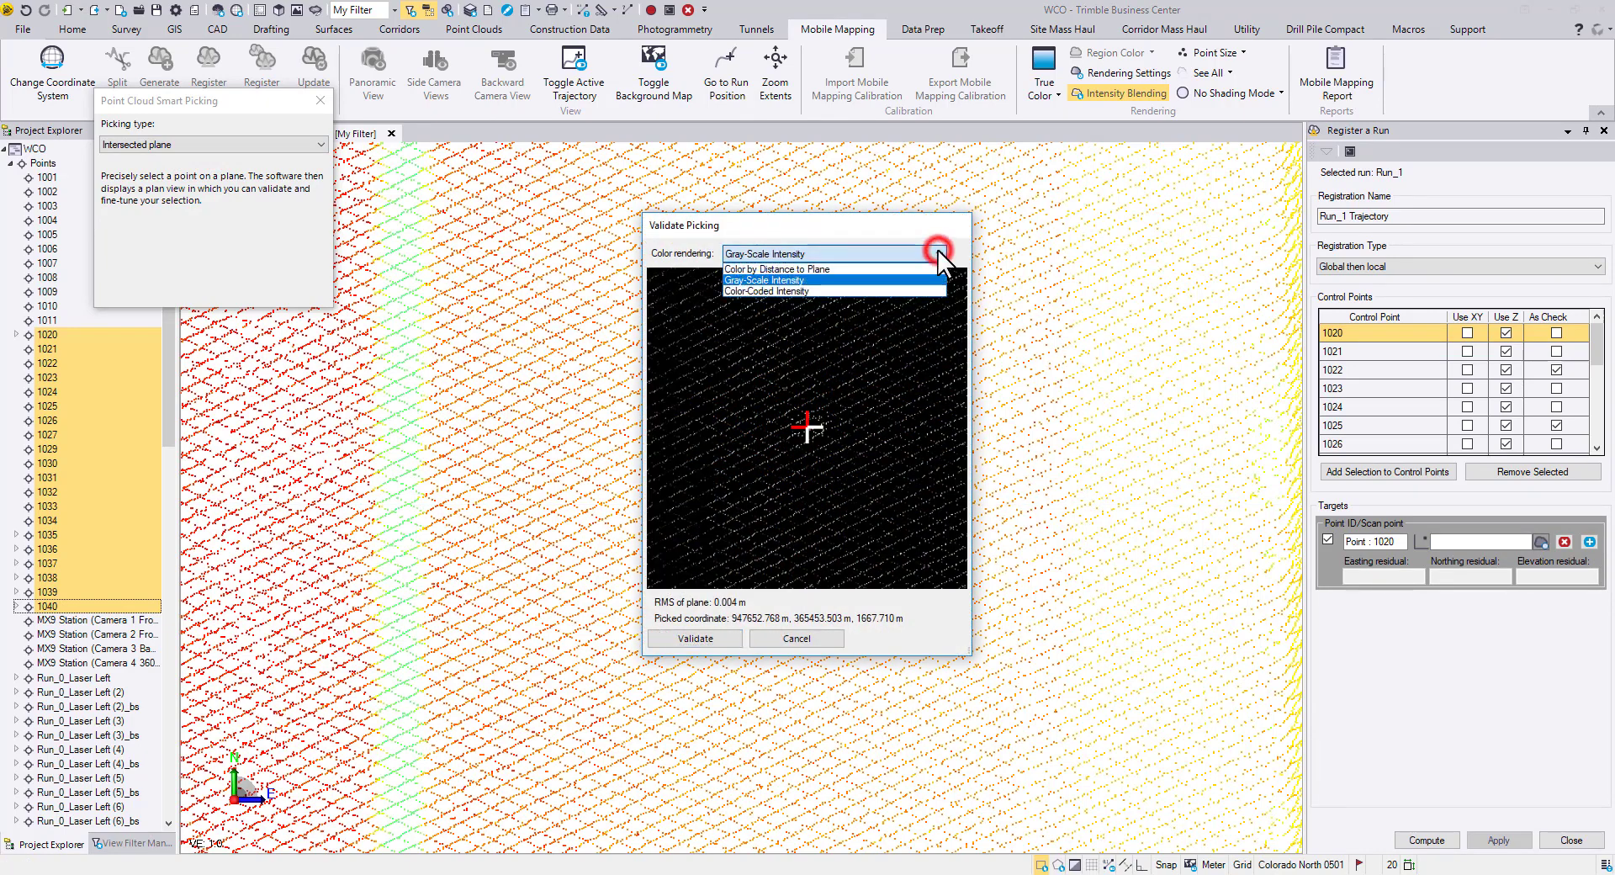
{"action": "left_click", "coordinate": [919, 289]}
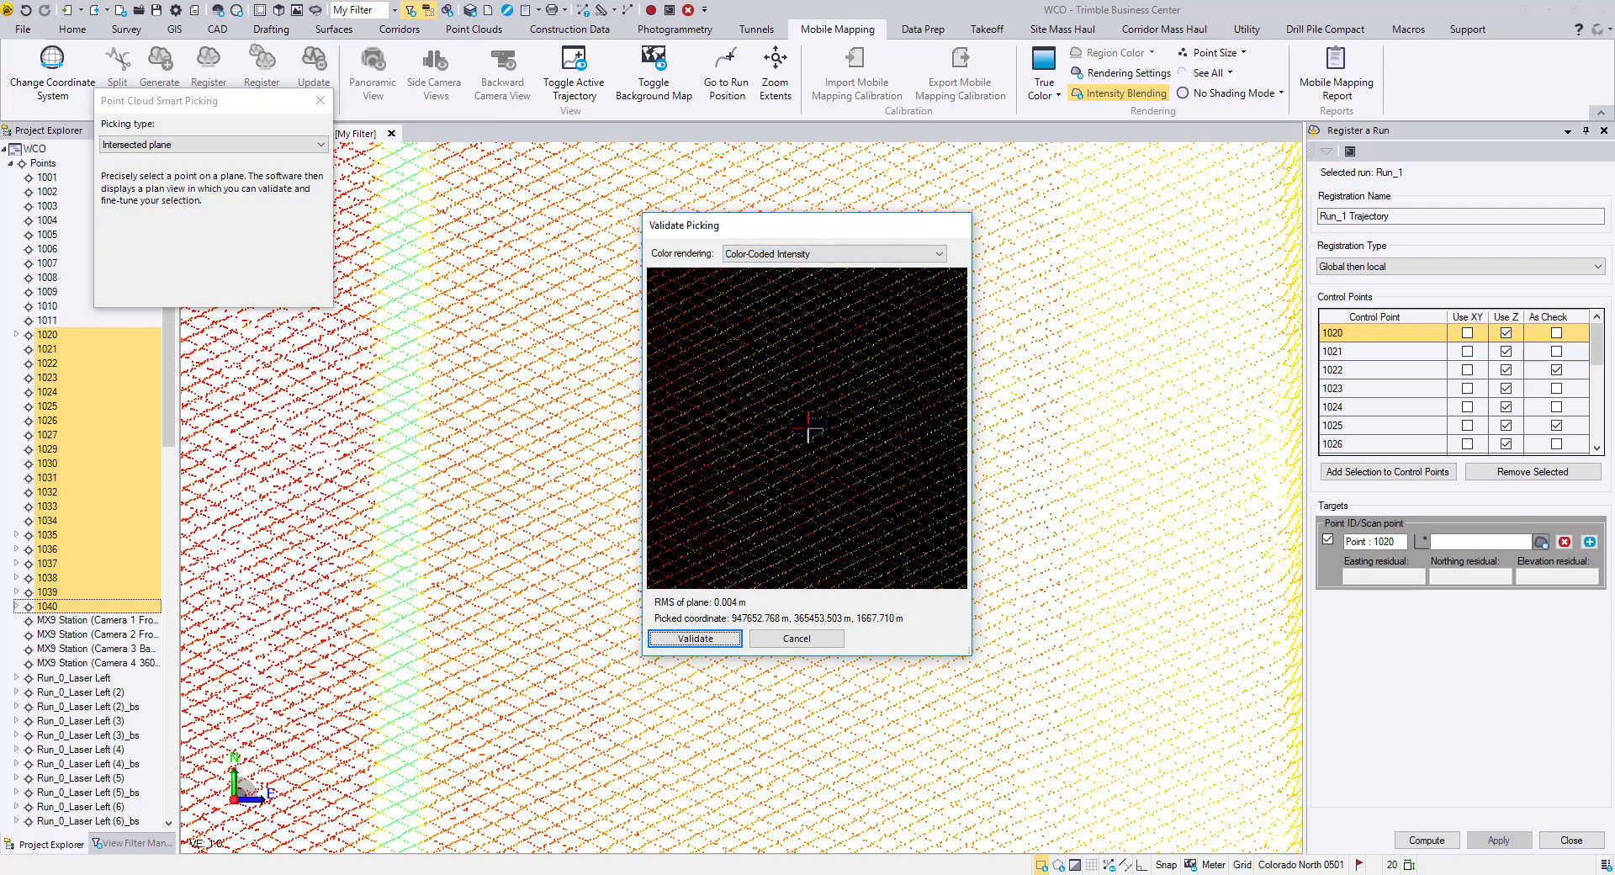
{"action": "left_click", "coordinate": [728, 641]}
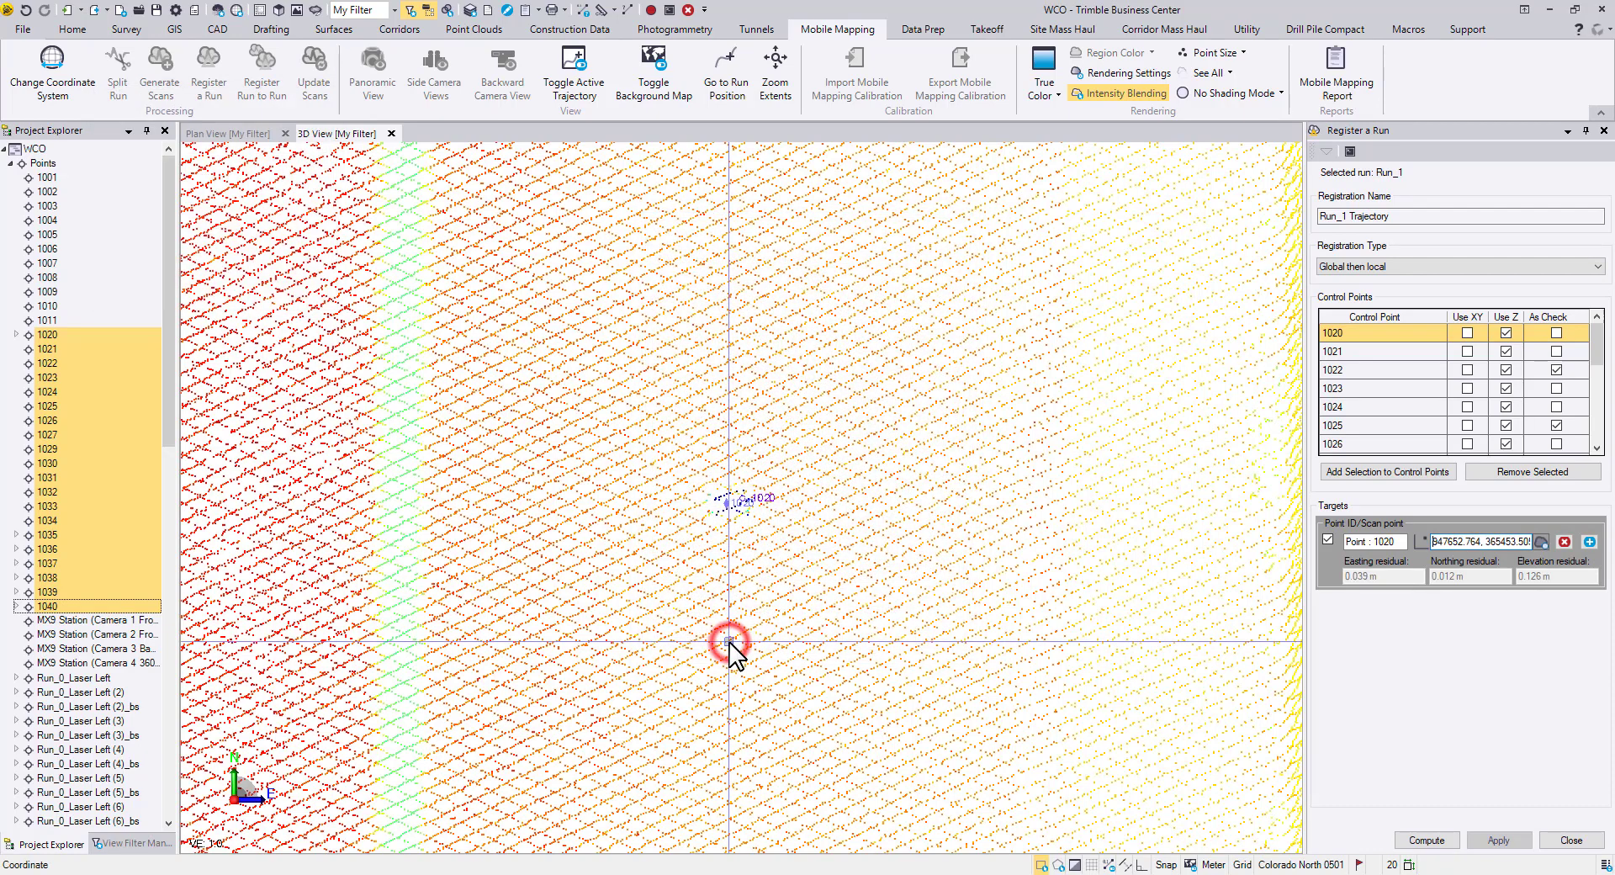
{"action": "mouse_move", "coordinate": [711, 545]}
{"action": "middle_mouse_down"}
{"action": "mouse_move", "coordinate": [757, 457]}
{"action": "mouse_move", "coordinate": [808, 415]}
{"action": "mouse_move", "coordinate": [855, 411]}
{"action": "mouse_move", "coordinate": [699, 414]}
{"action": "mouse_move", "coordinate": [800, 542]}
{"action": "middle_mouse_up"}
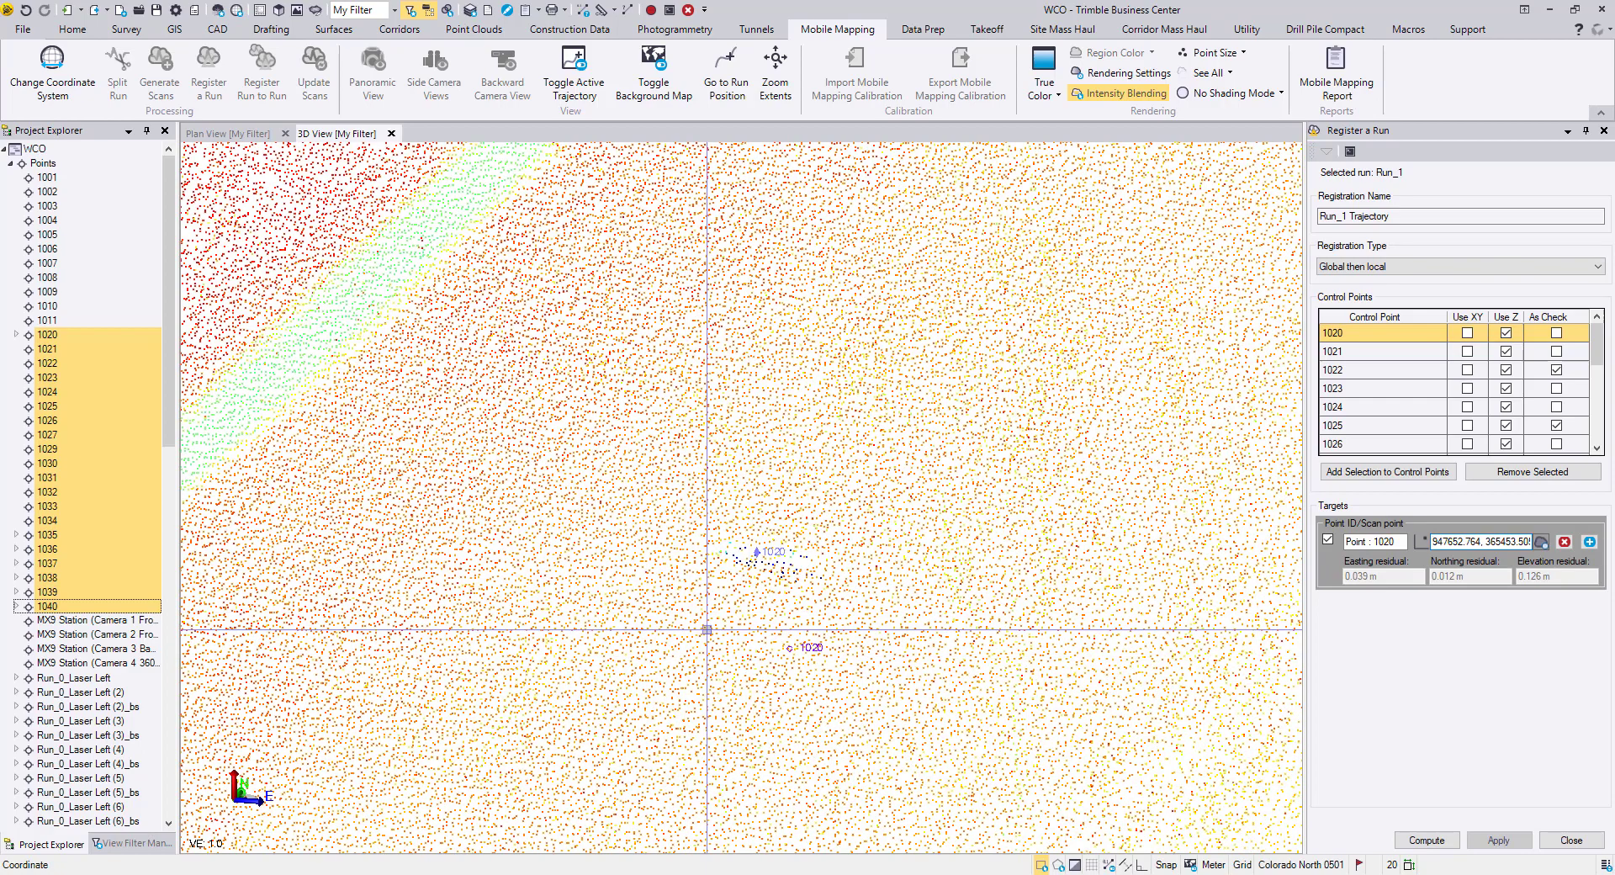
{"action": "mouse_move", "coordinate": [706, 629]}
{"action": "middle_mouse_down"}
{"action": "mouse_move", "coordinate": [728, 633]}
{"action": "mouse_move", "coordinate": [753, 755]}
{"action": "middle_mouse_up"}
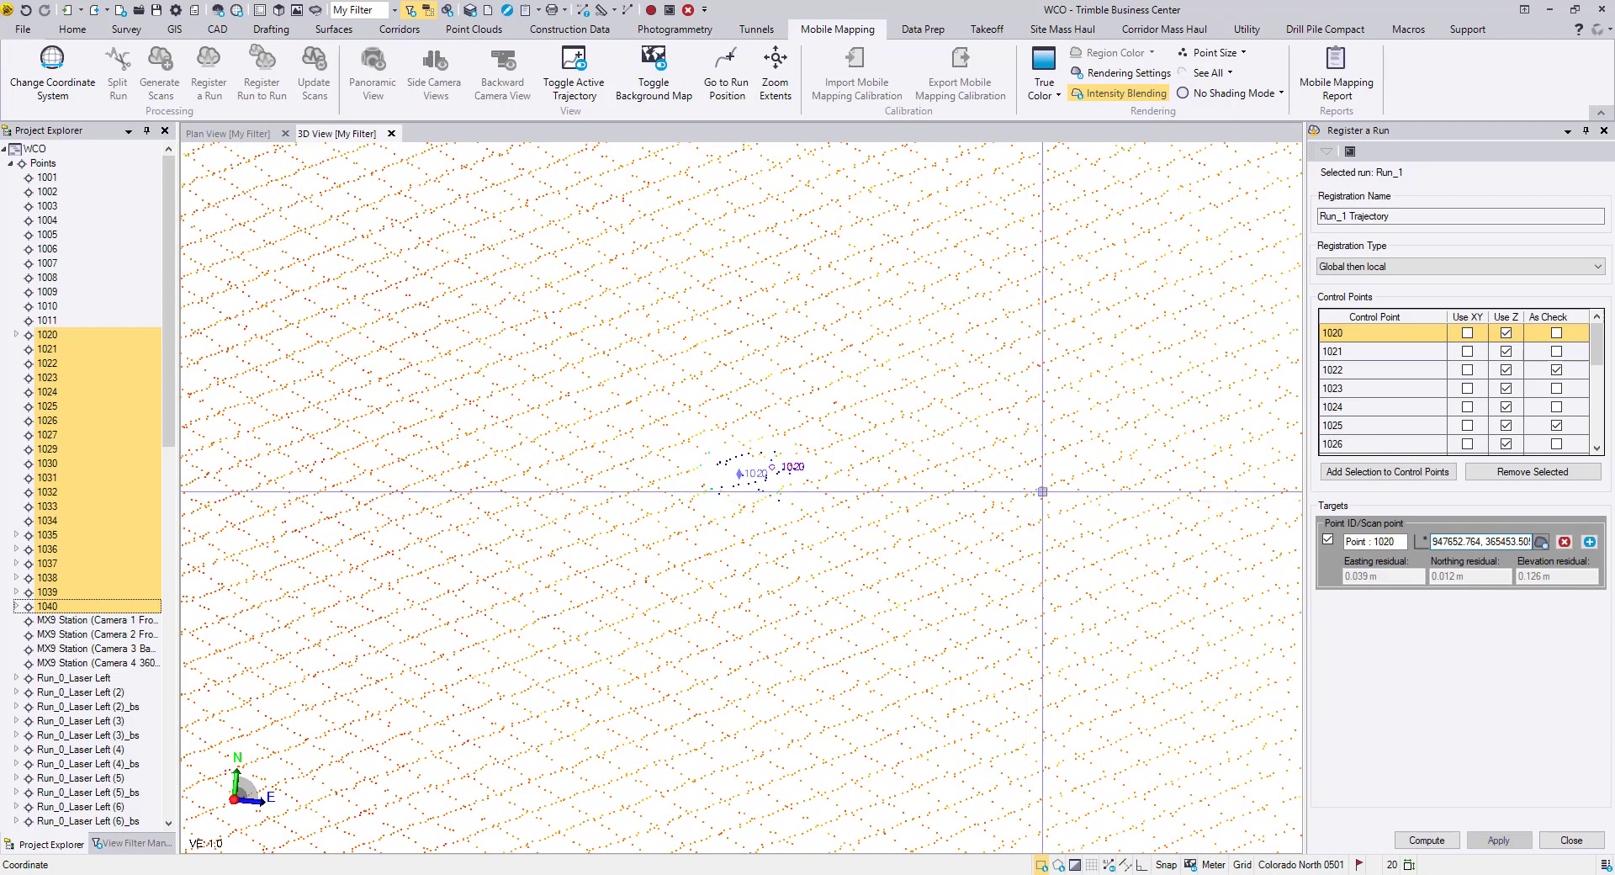
Pick and validate the scan targets for control points 1021 and 1022 using Intersected plane picking
{"action": "left_click", "coordinate": [1362, 352]}
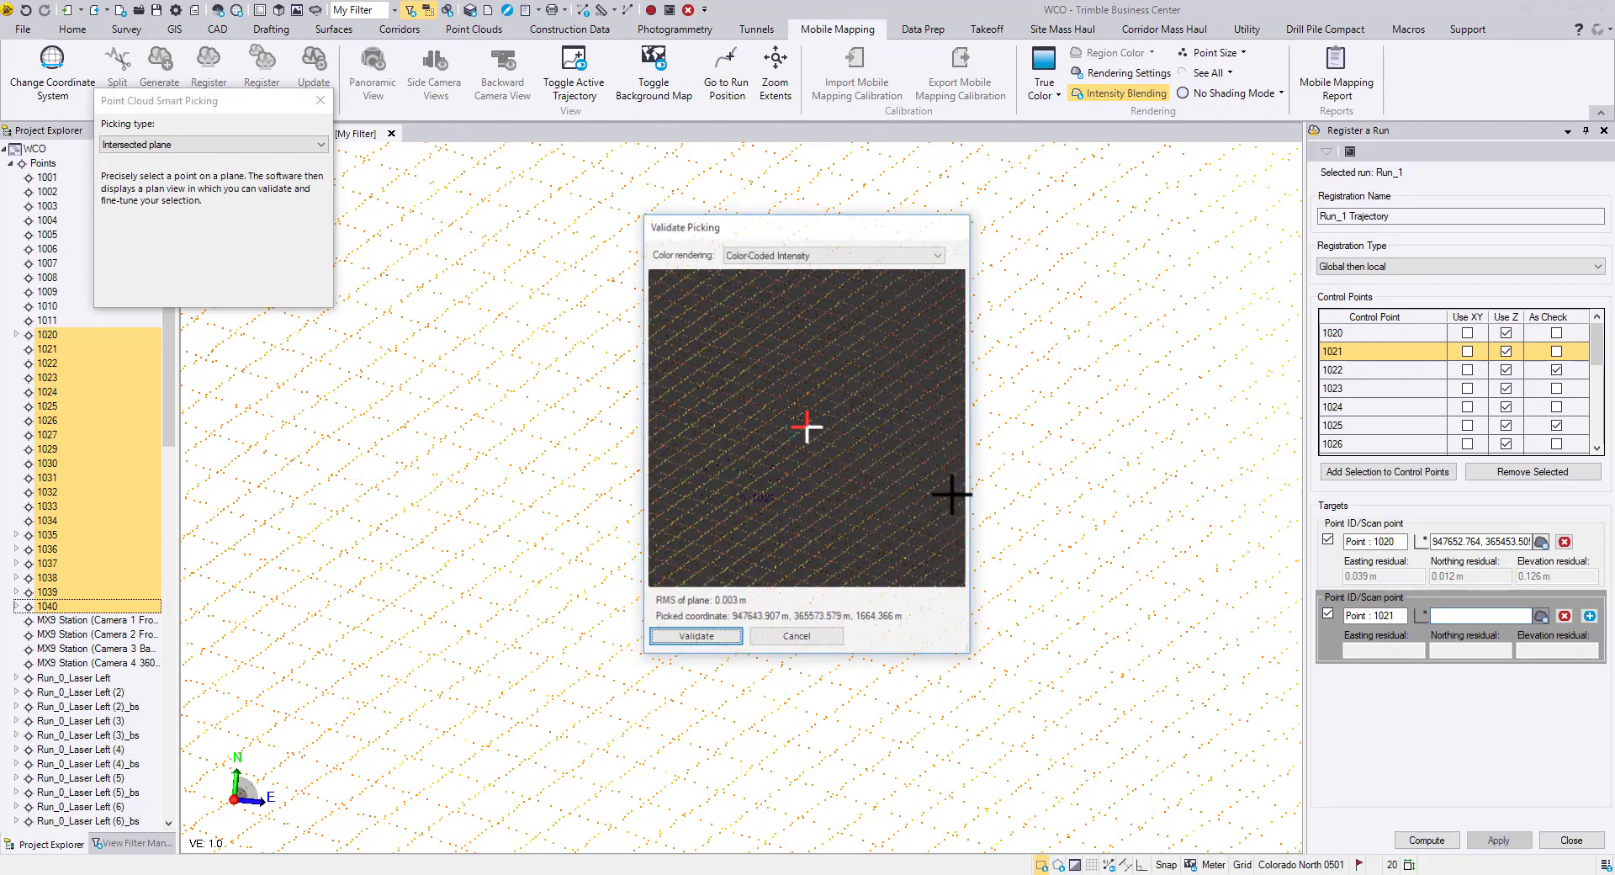
{"action": "left_click", "coordinate": [722, 641]}
{"action": "mouse_move", "coordinate": [747, 589]}
{"action": "middle_mouse_down", "text": "shift"}
{"action": "mouse_move", "coordinate": [692, 450]}
{"action": "mouse_move", "coordinate": [547, 457]}
{"action": "mouse_move", "coordinate": [580, 483]}
{"action": "mouse_move", "coordinate": [919, 426]}
{"action": "mouse_move", "coordinate": [750, 497]}
{"action": "mouse_move", "coordinate": [735, 577]}
{"action": "middle_mouse_up", "text": "shift"}
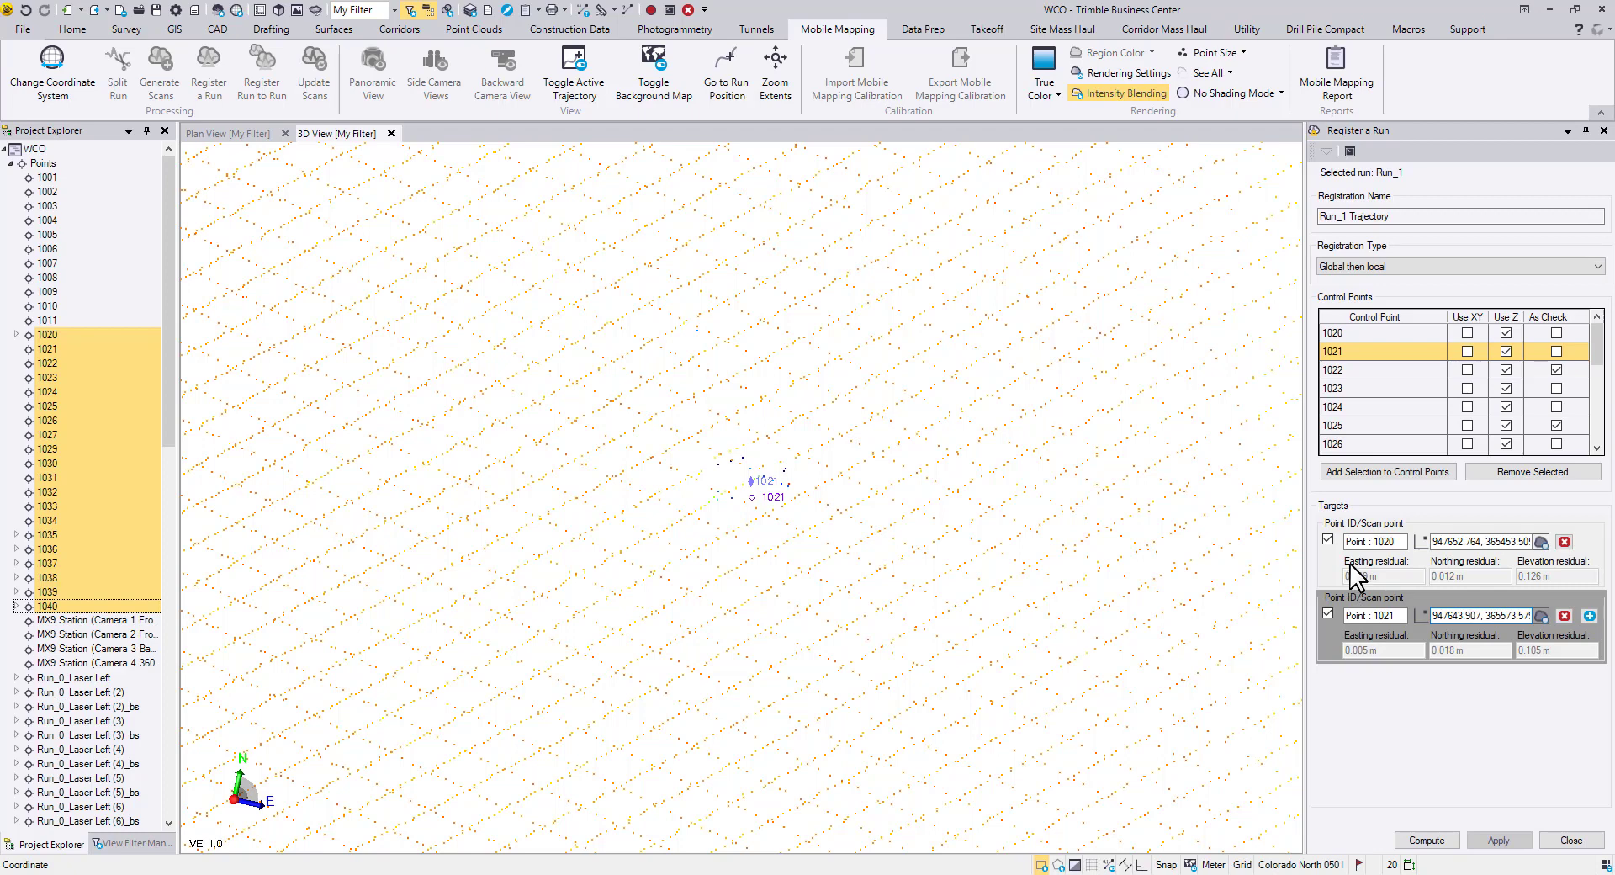
{"action": "left_click", "coordinate": [1371, 369]}
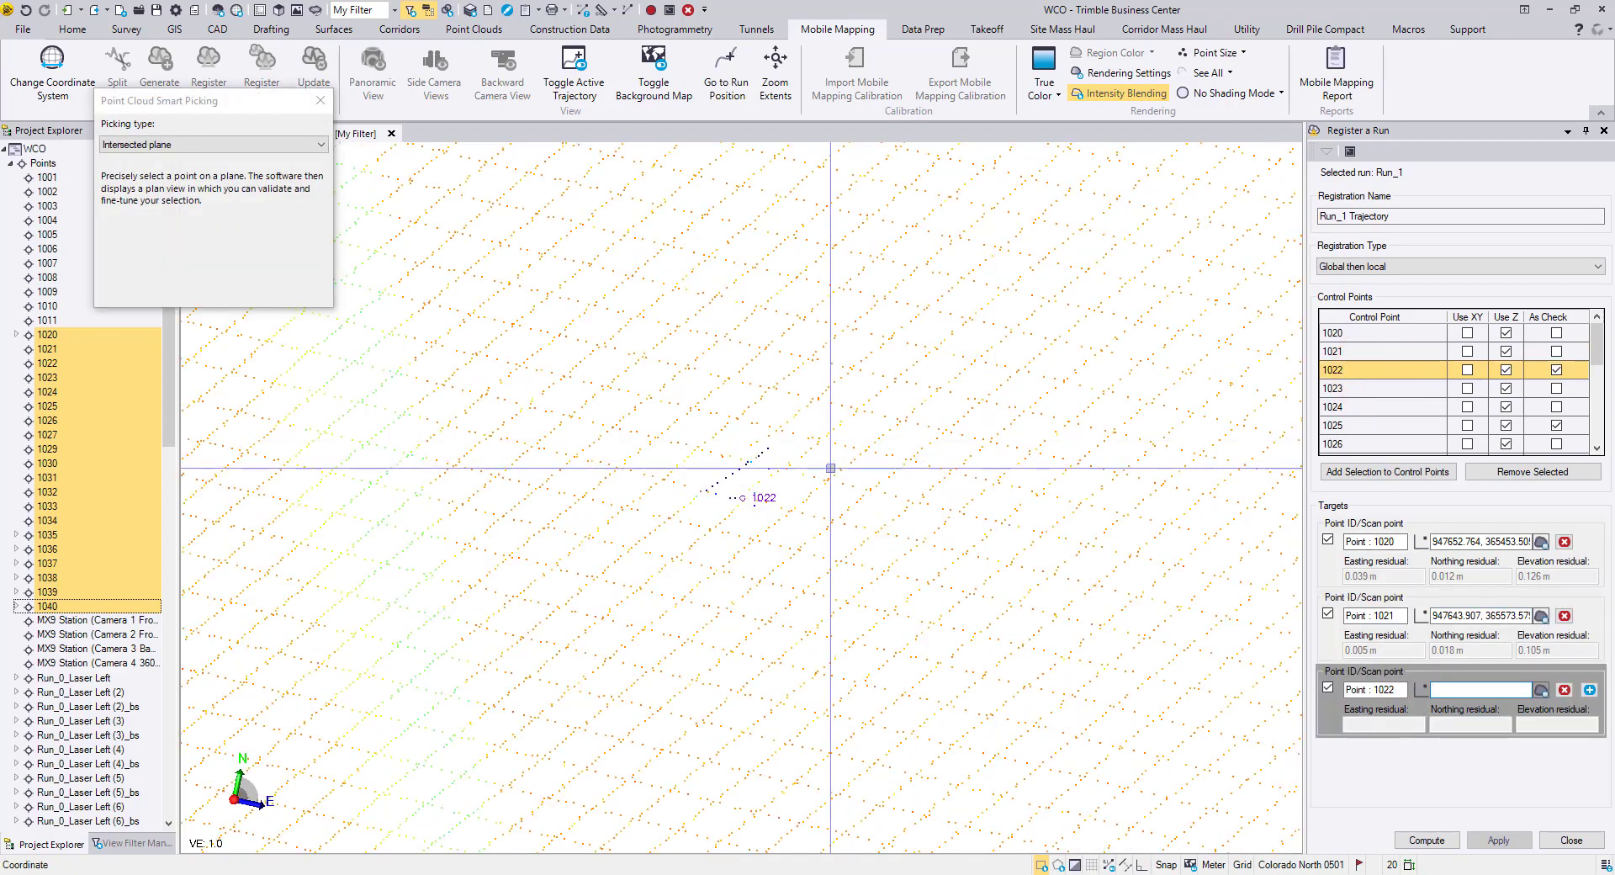
{"action": "left_click", "coordinate": [736, 474]}
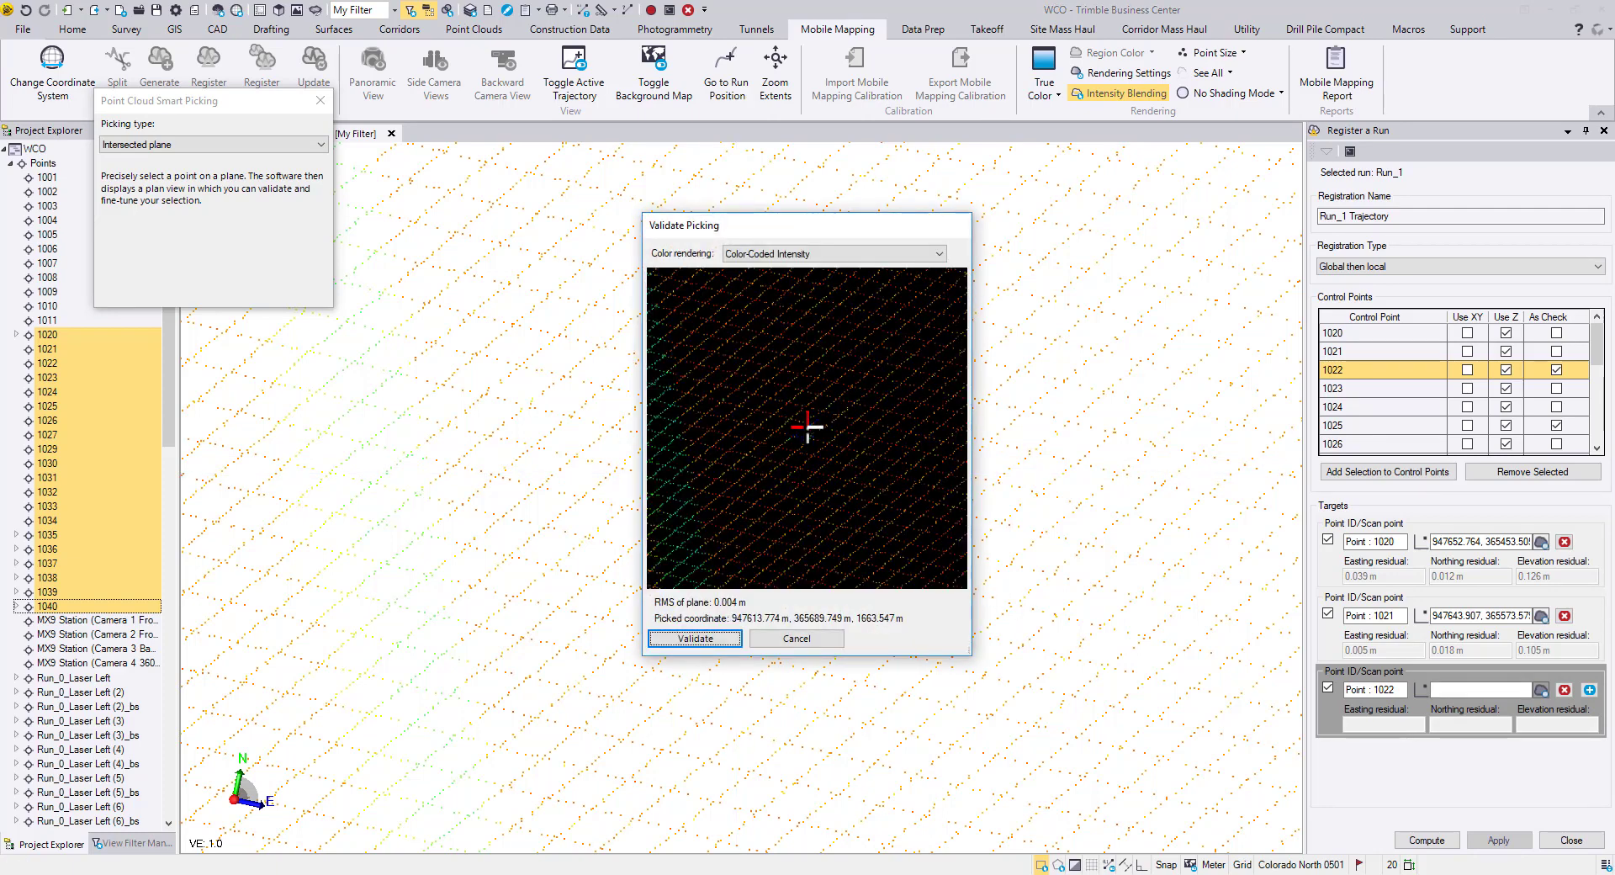
{"action": "left_click", "coordinate": [730, 640]}
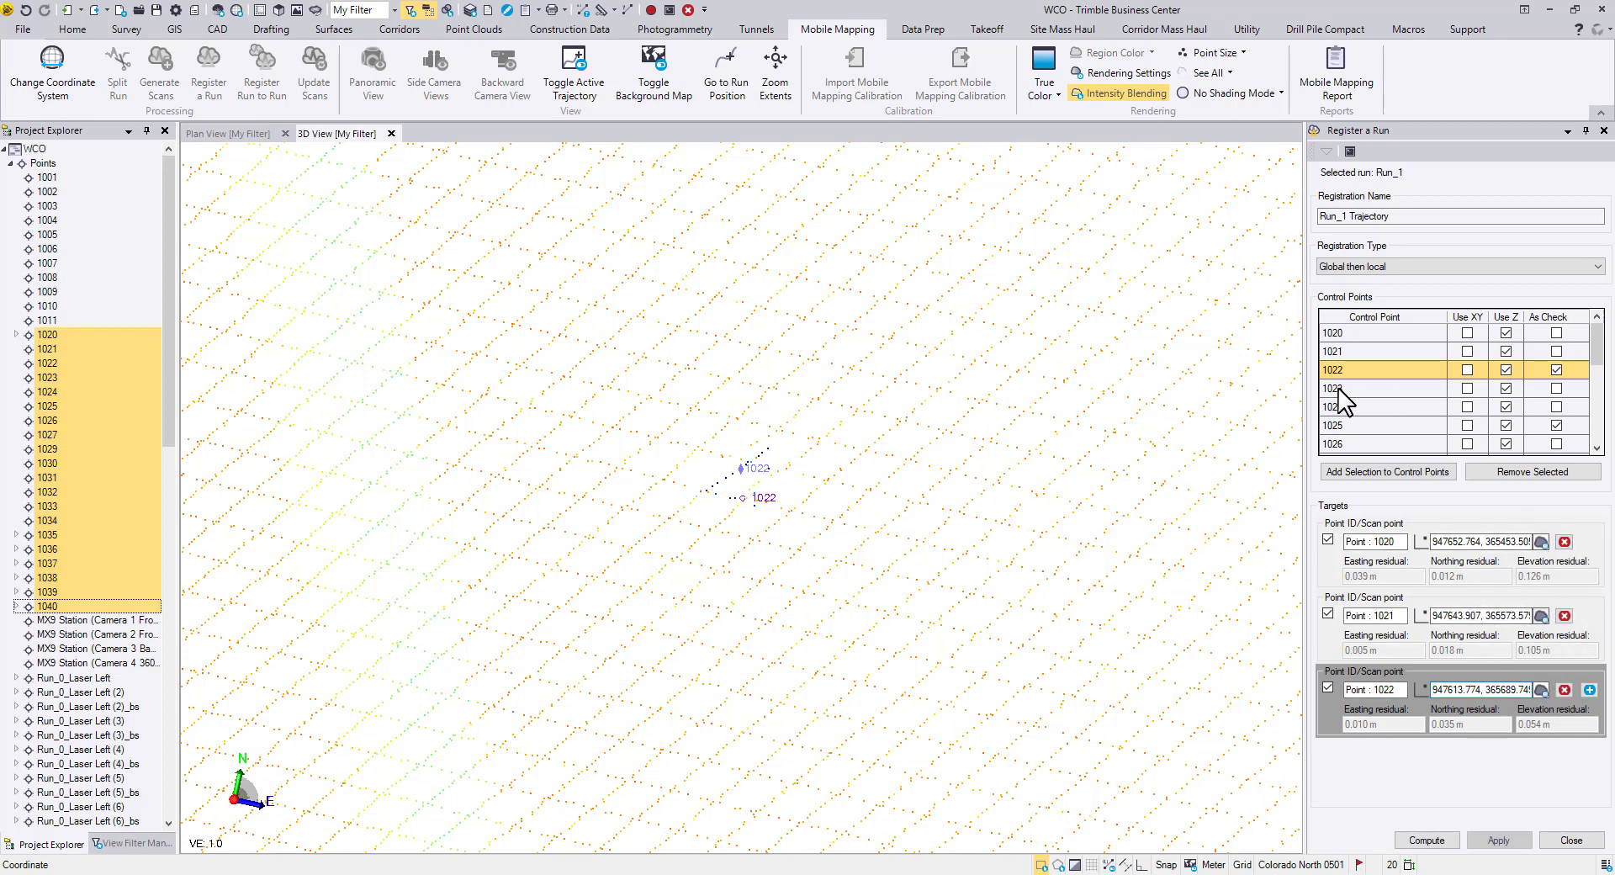
Pick targets for control points 1023 through 1034, and use Roadmark picking for 1035 at the corner of its painted marking
{"action": "left_click", "coordinate": [1360, 388]}
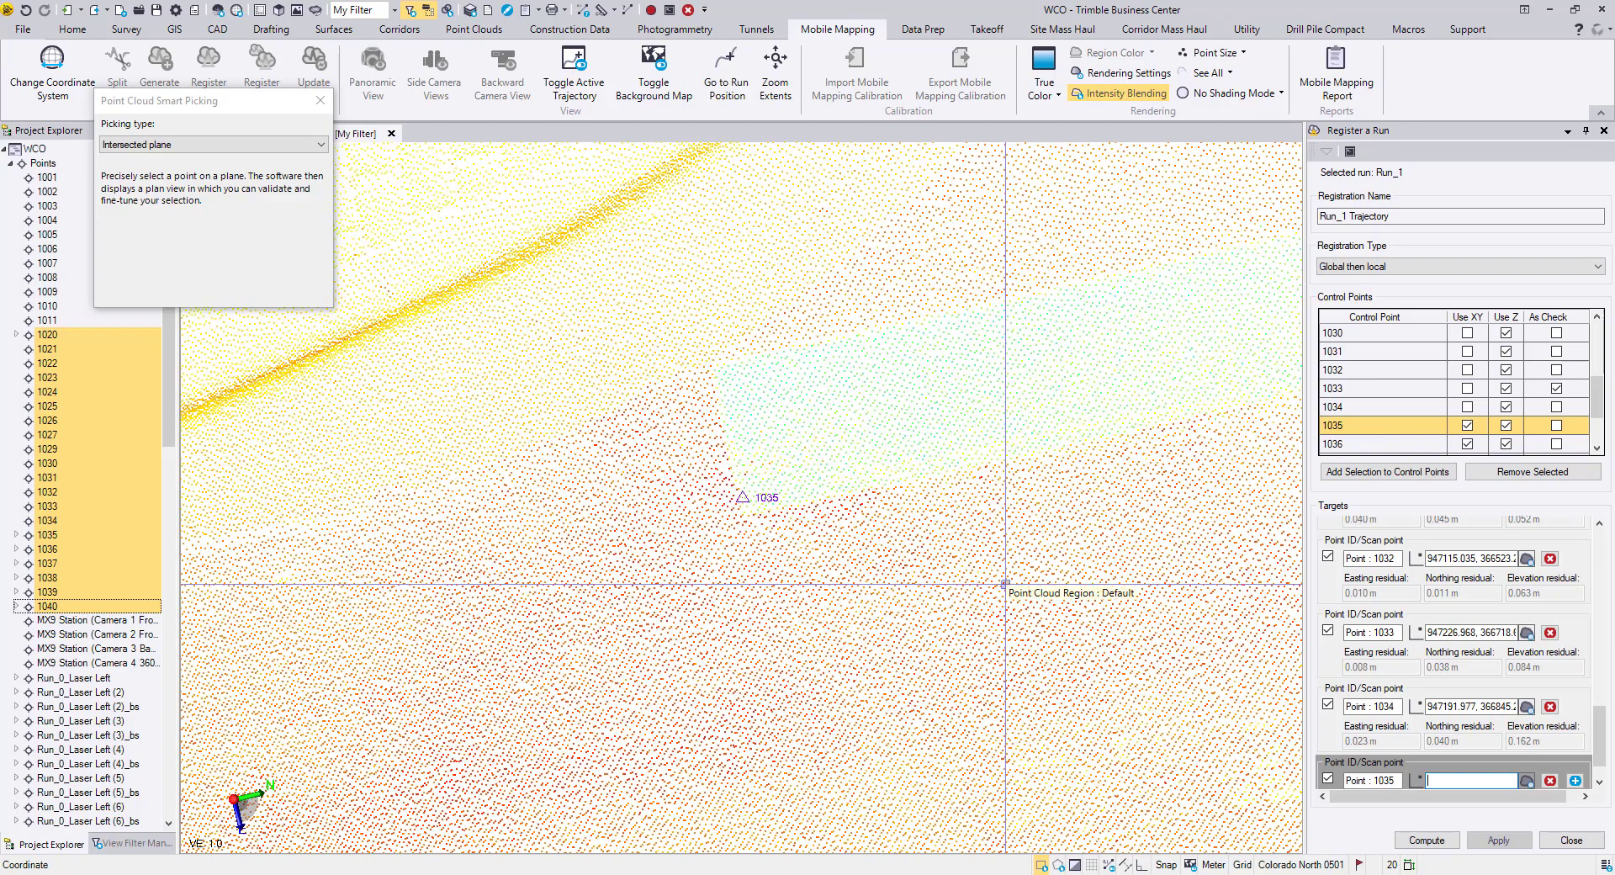
{"action": "middle_click_drag", "start_coordinate": [894, 557], "coordinate": [894, 604]}
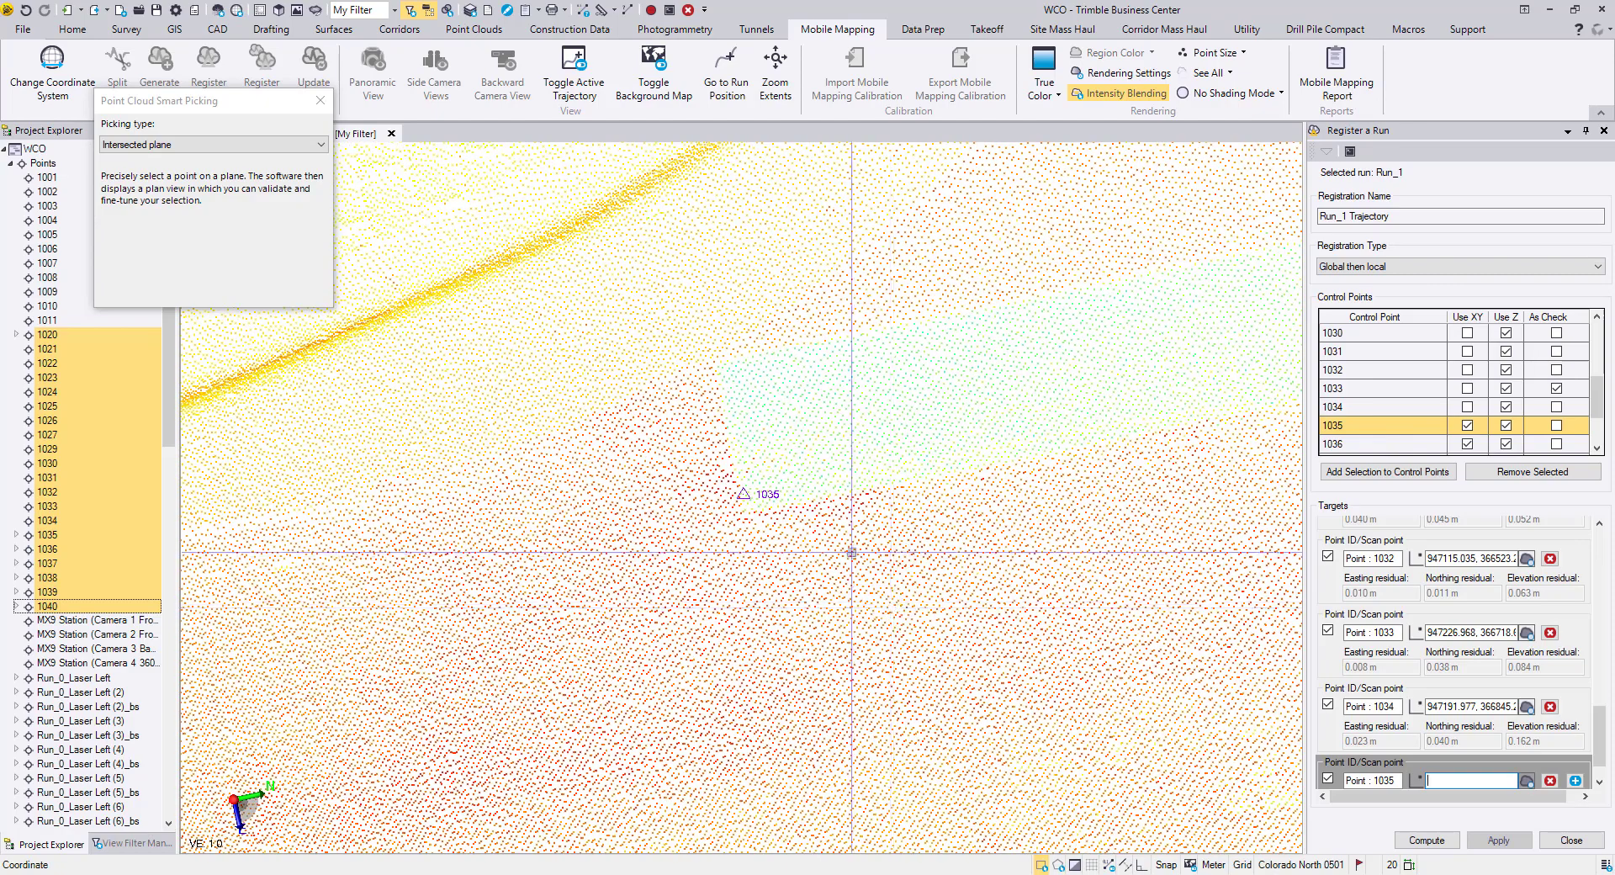
{"action": "left_click", "coordinate": [296, 146]}
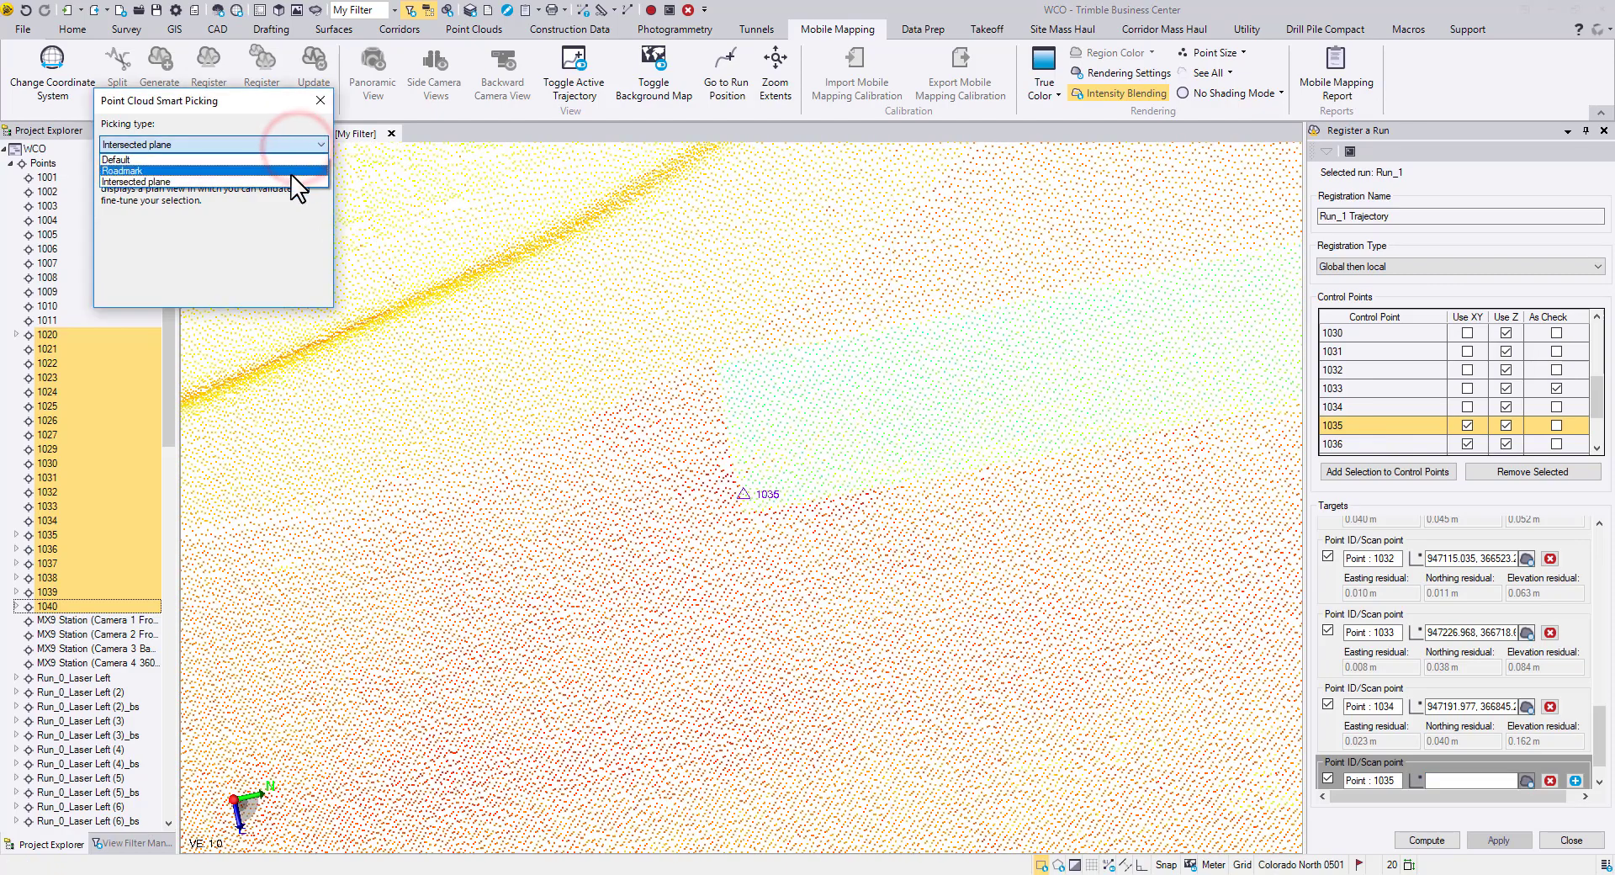
{"action": "left_click", "coordinate": [290, 172]}
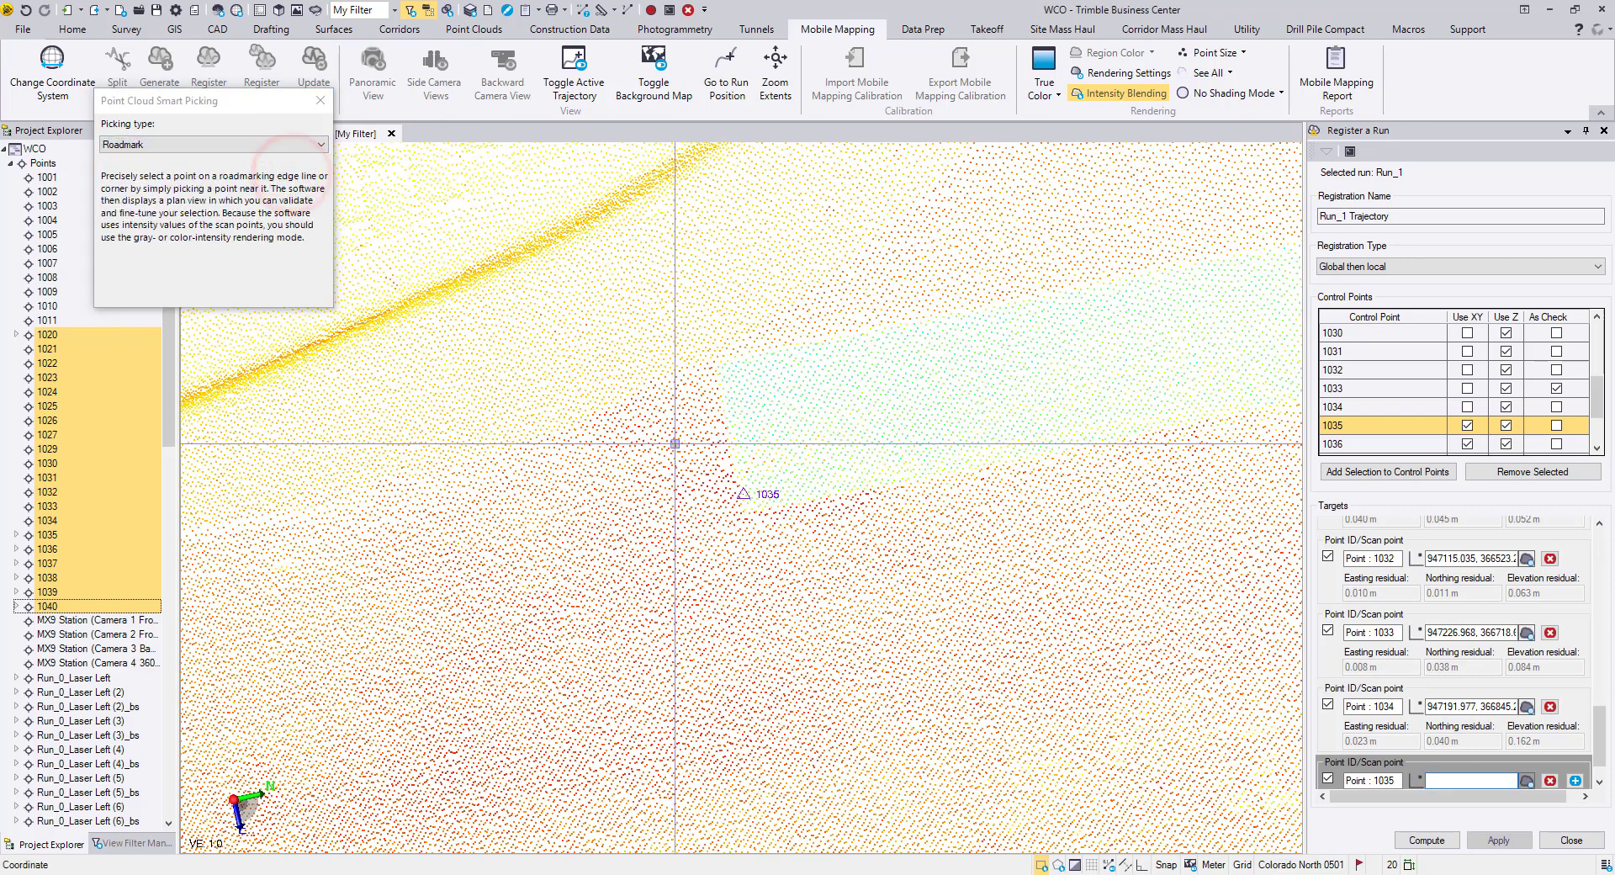
{"action": "left_click", "coordinate": [745, 513]}
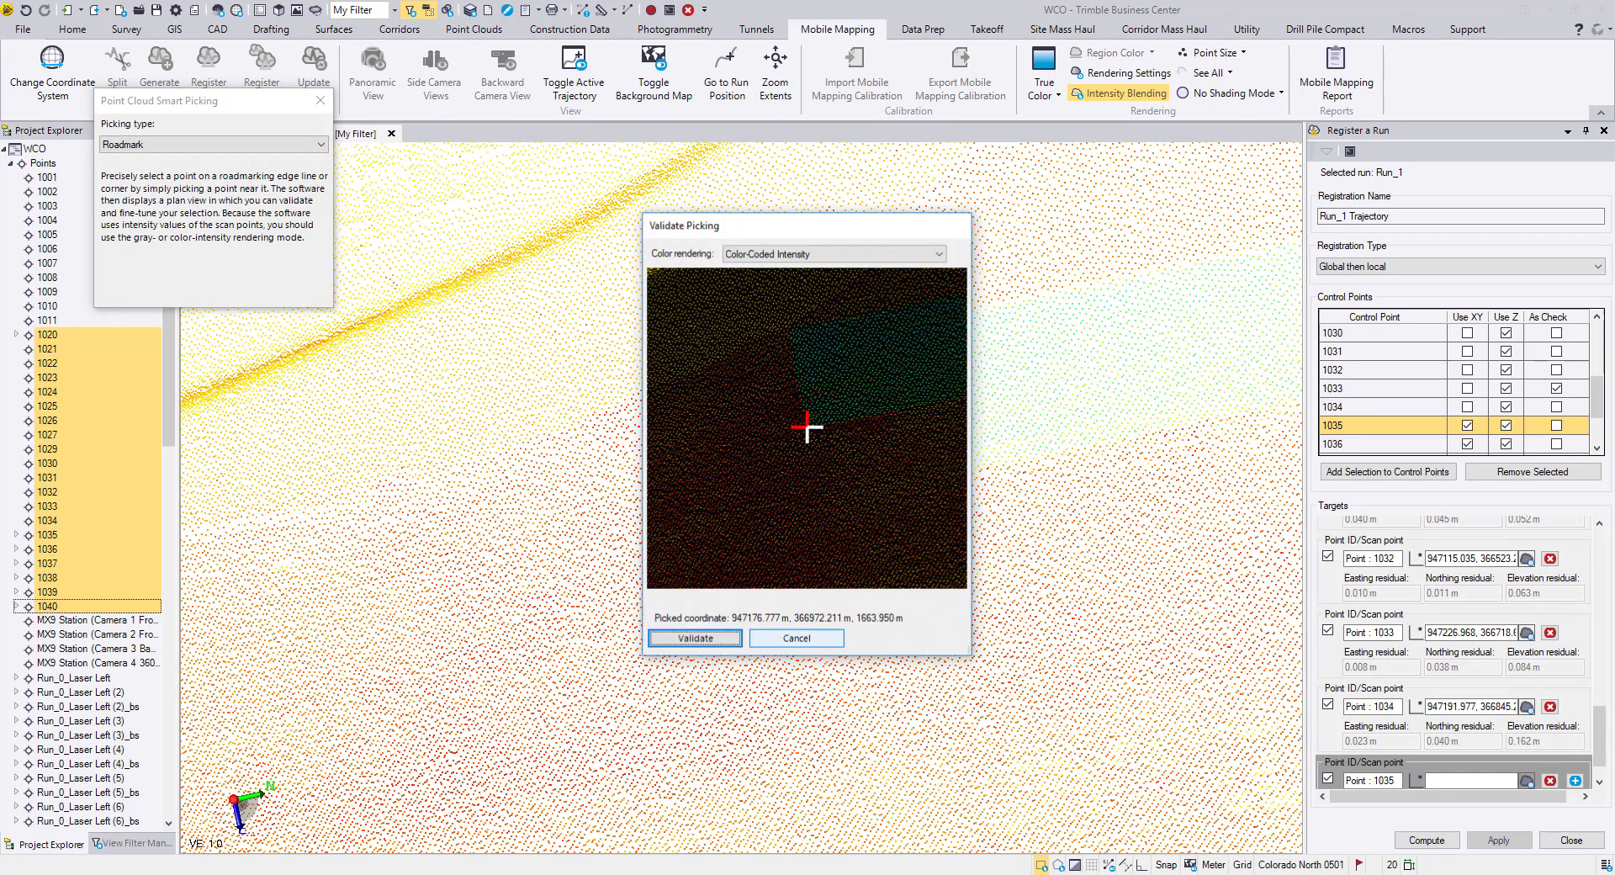
{"action": "left_click", "coordinate": [723, 636]}
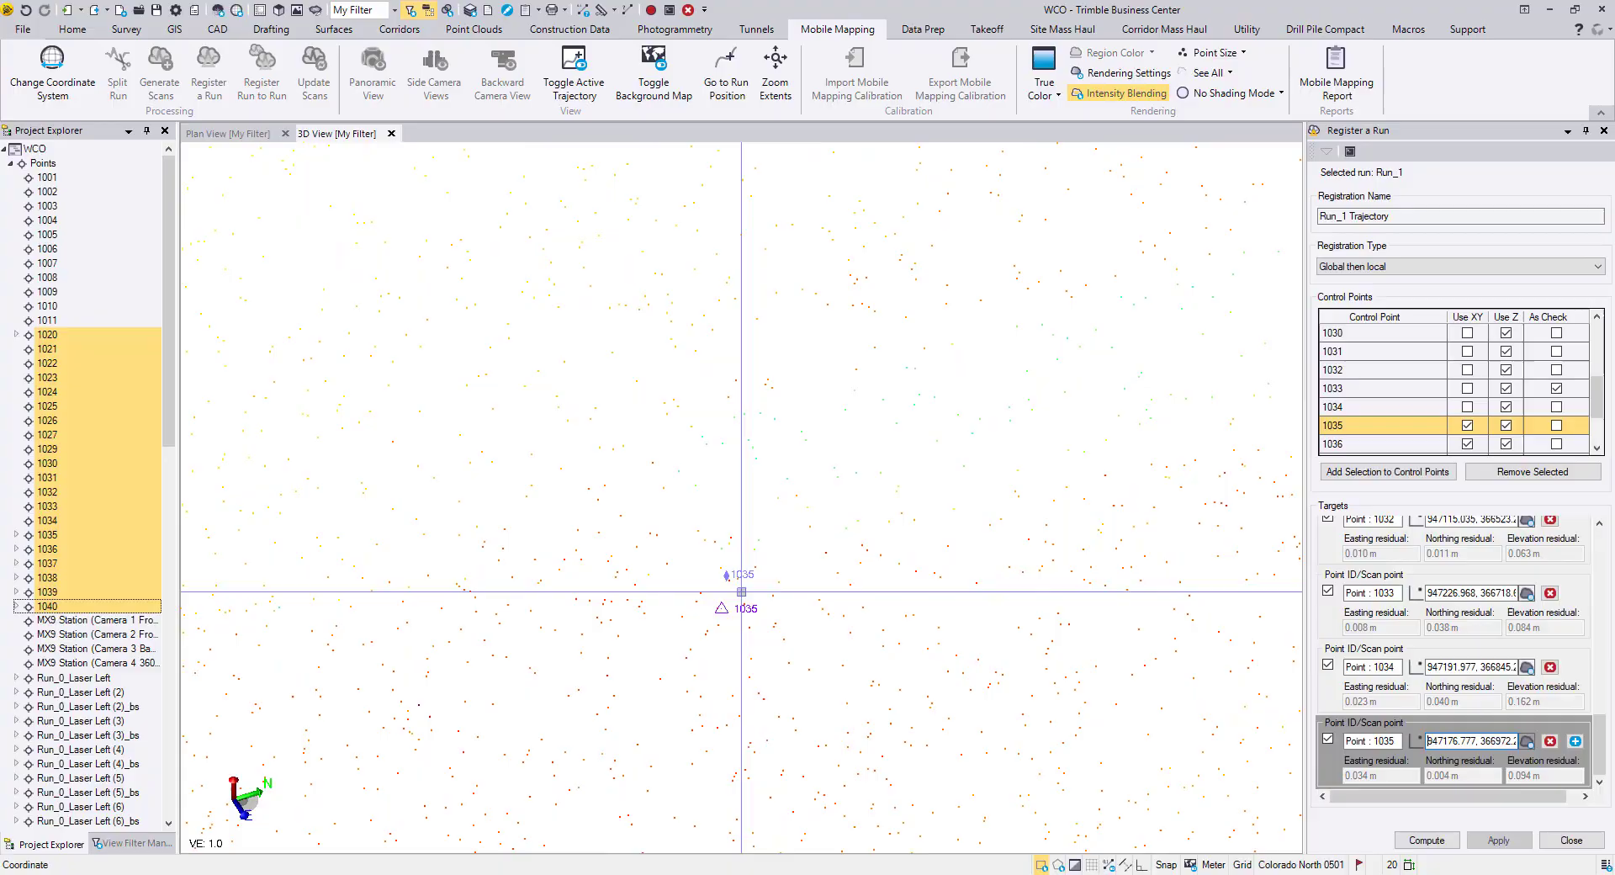
{"action": "mouse_move", "coordinate": [741, 591]}
{"action": "middle_mouse_down"}
{"action": "mouse_move", "coordinate": [789, 580]}
{"action": "mouse_move", "coordinate": [671, 757]}
{"action": "mouse_move", "coordinate": [598, 813]}
{"action": "middle_mouse_up"}
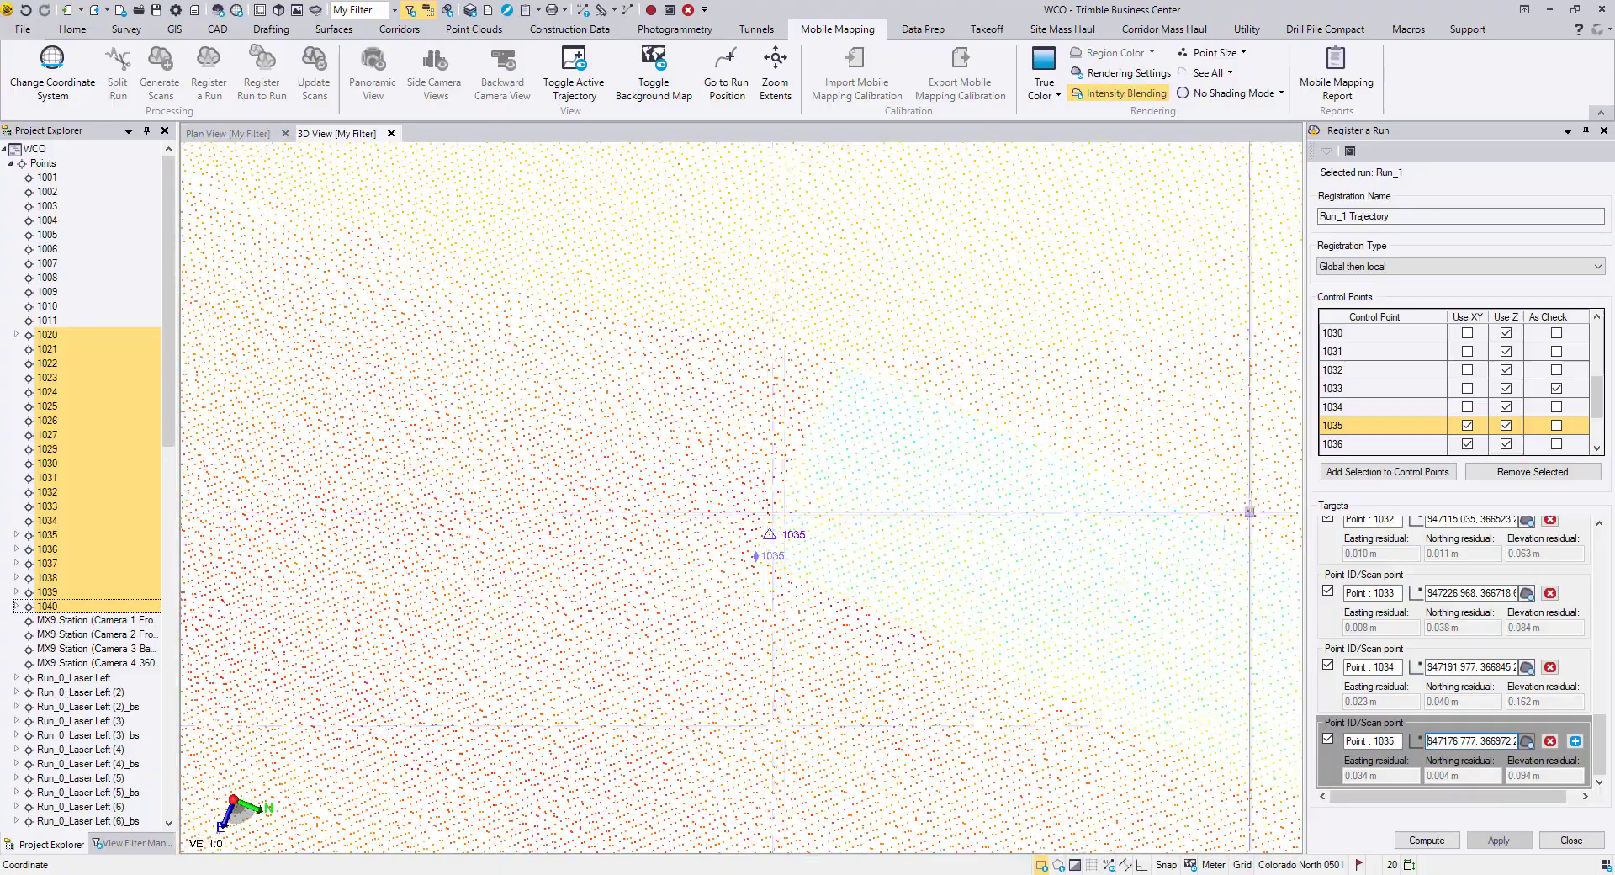
Pick the scan targets for control points 1036 through 1040 at their road-marking corners
{"action": "left_click", "coordinate": [1354, 444]}
{"action": "key", "text": "Down"}
{"action": "key", "text": "Down"}
{"action": "key", "text": "Down"}
{"action": "key", "text": "Down"}
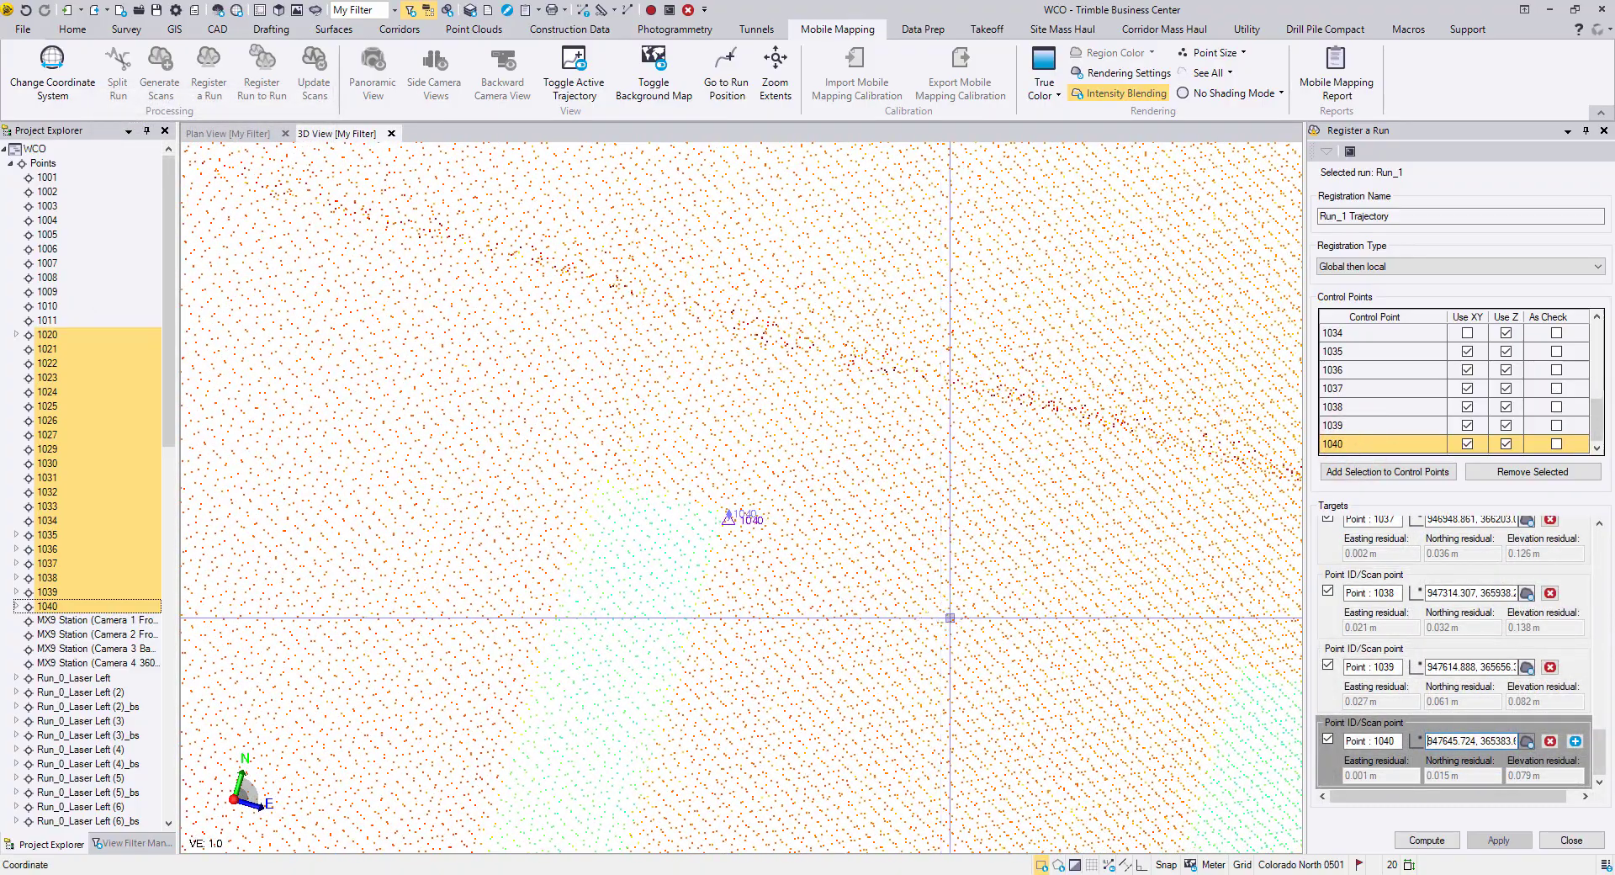
Review the target residuals from point 1020 onward, compute the Run_1 registration, and dismiss the point cloud picking options
{"action": "left_click_drag", "start_coordinate": [1605, 764], "coordinate": [1600, 551]}
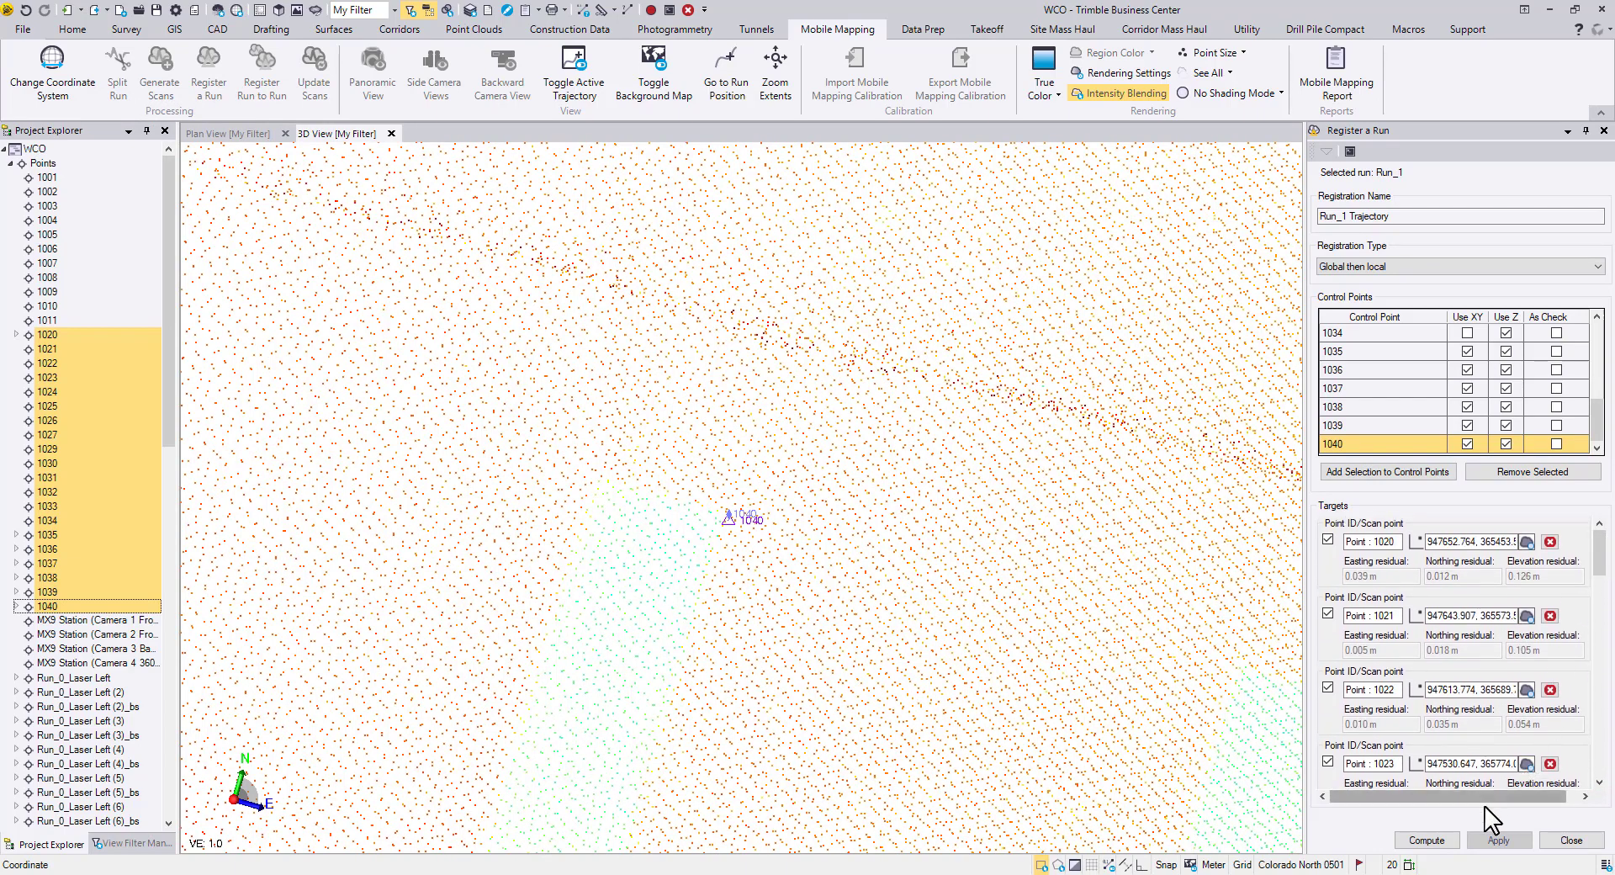
{"action": "left_click", "coordinate": [1454, 846]}
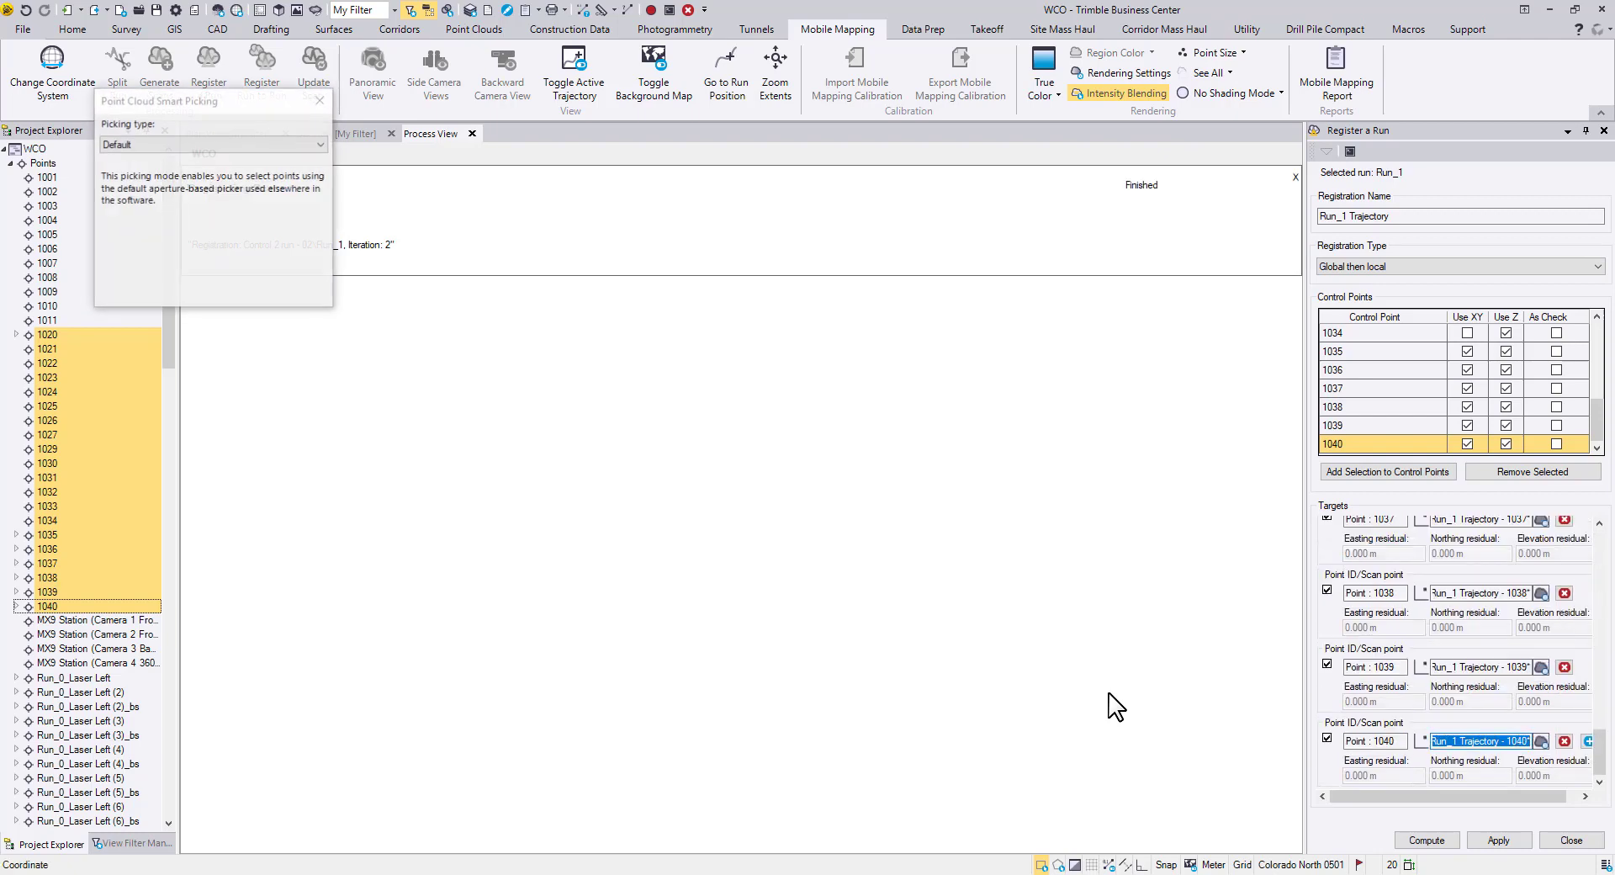
{"action": "left_click", "coordinate": [324, 102]}
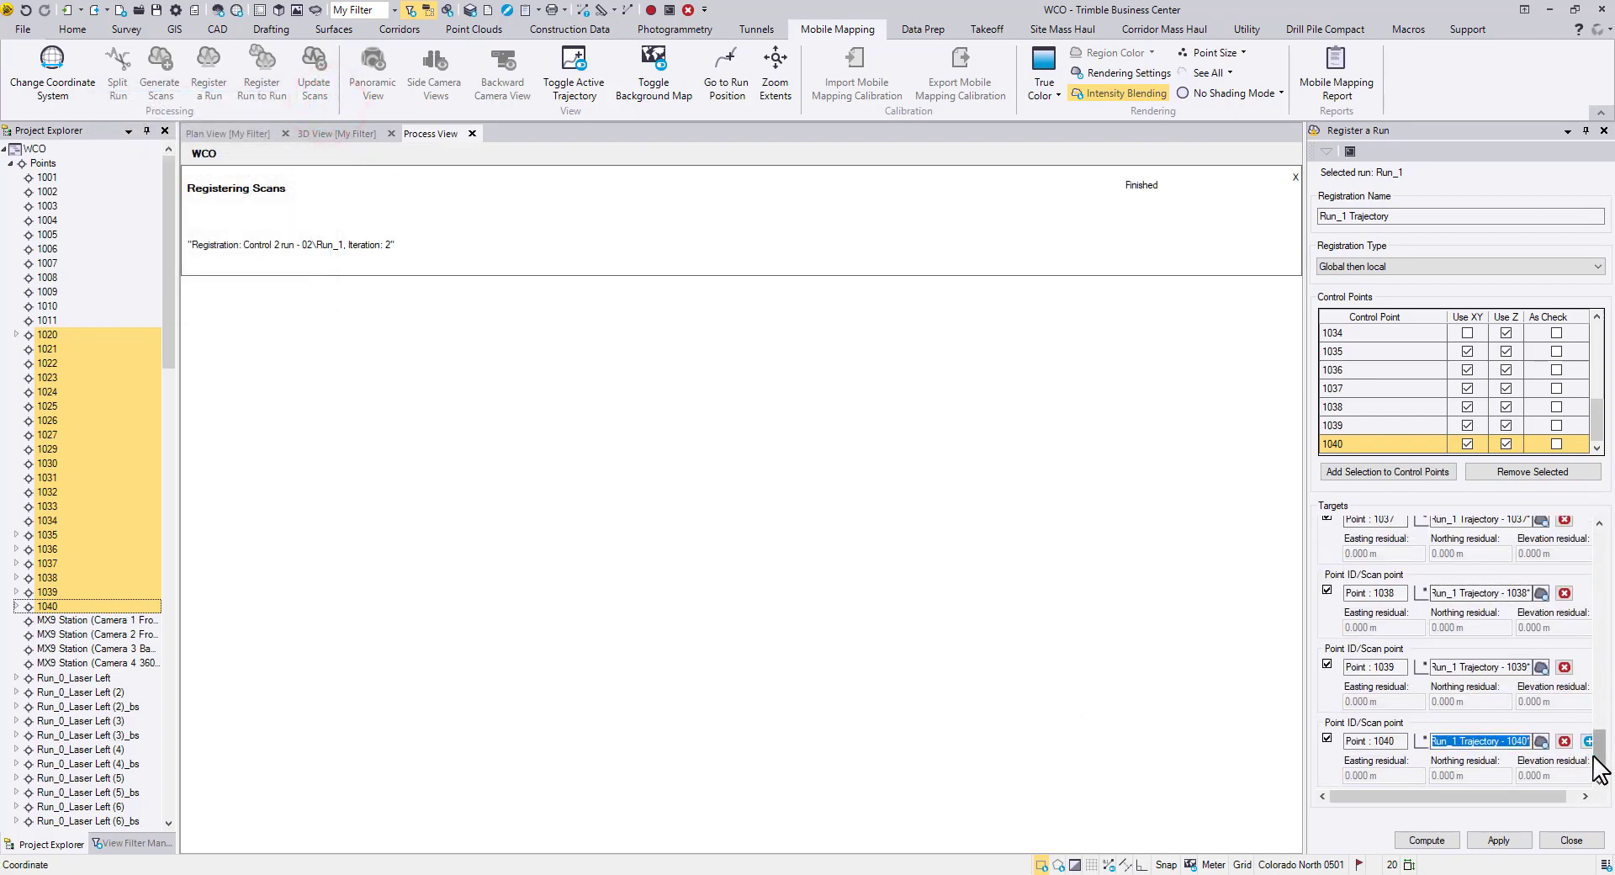
Check the adjusted residuals of targets 1020 through 1040 against their control or check settings, and apply the registration
{"action": "left_click_drag", "start_coordinate": [1598, 767], "coordinate": [1595, 551]}
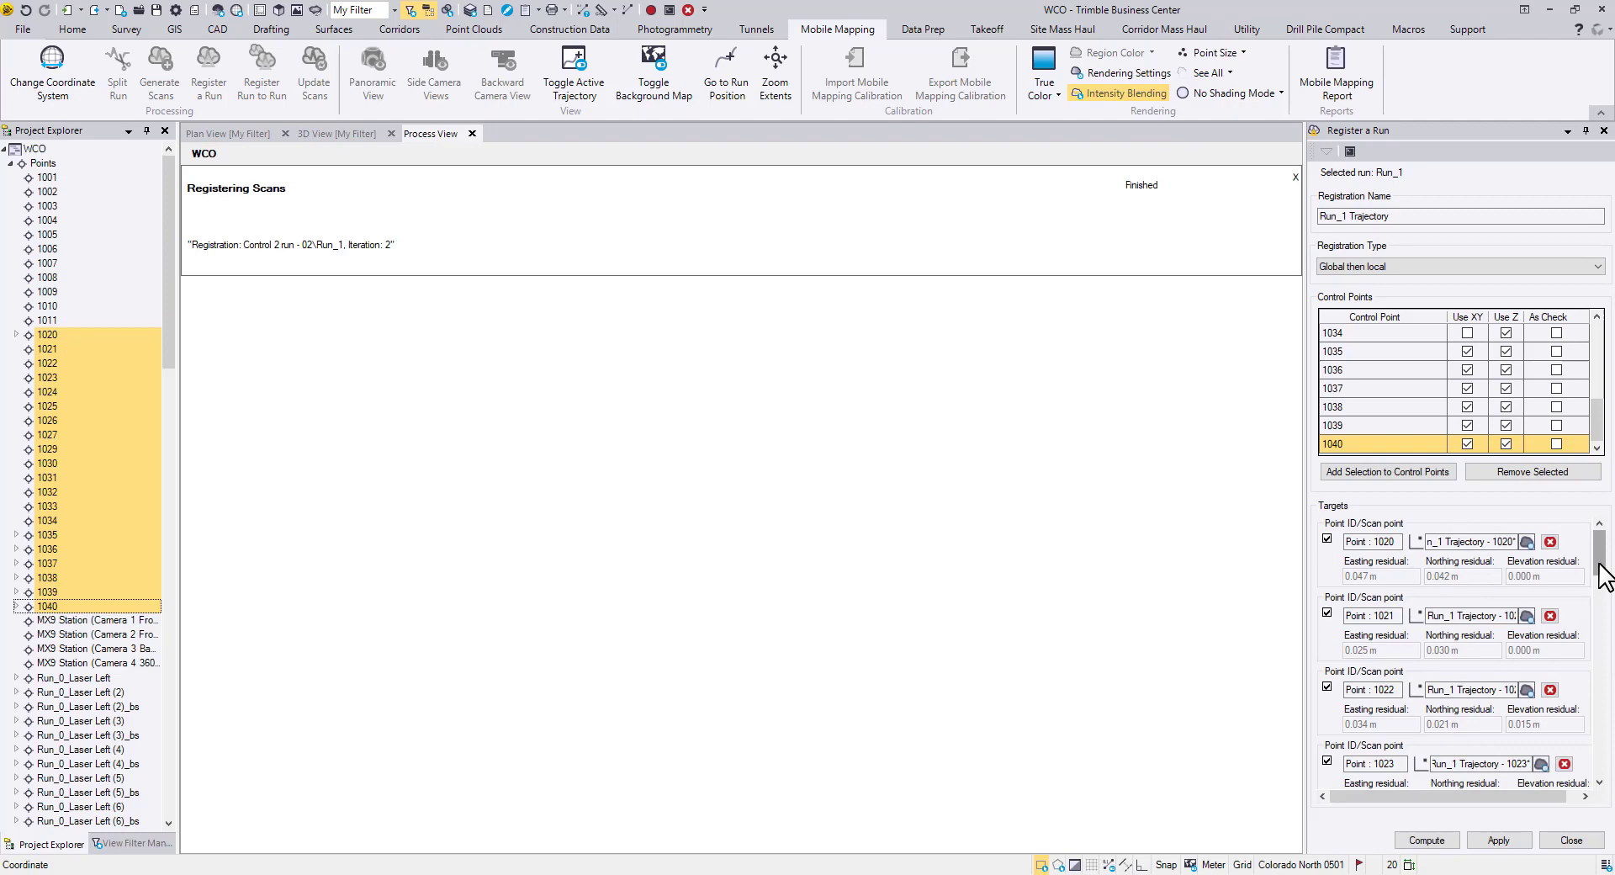
{"action": "left_click_drag", "start_coordinate": [1598, 563], "coordinate": [1599, 582]}
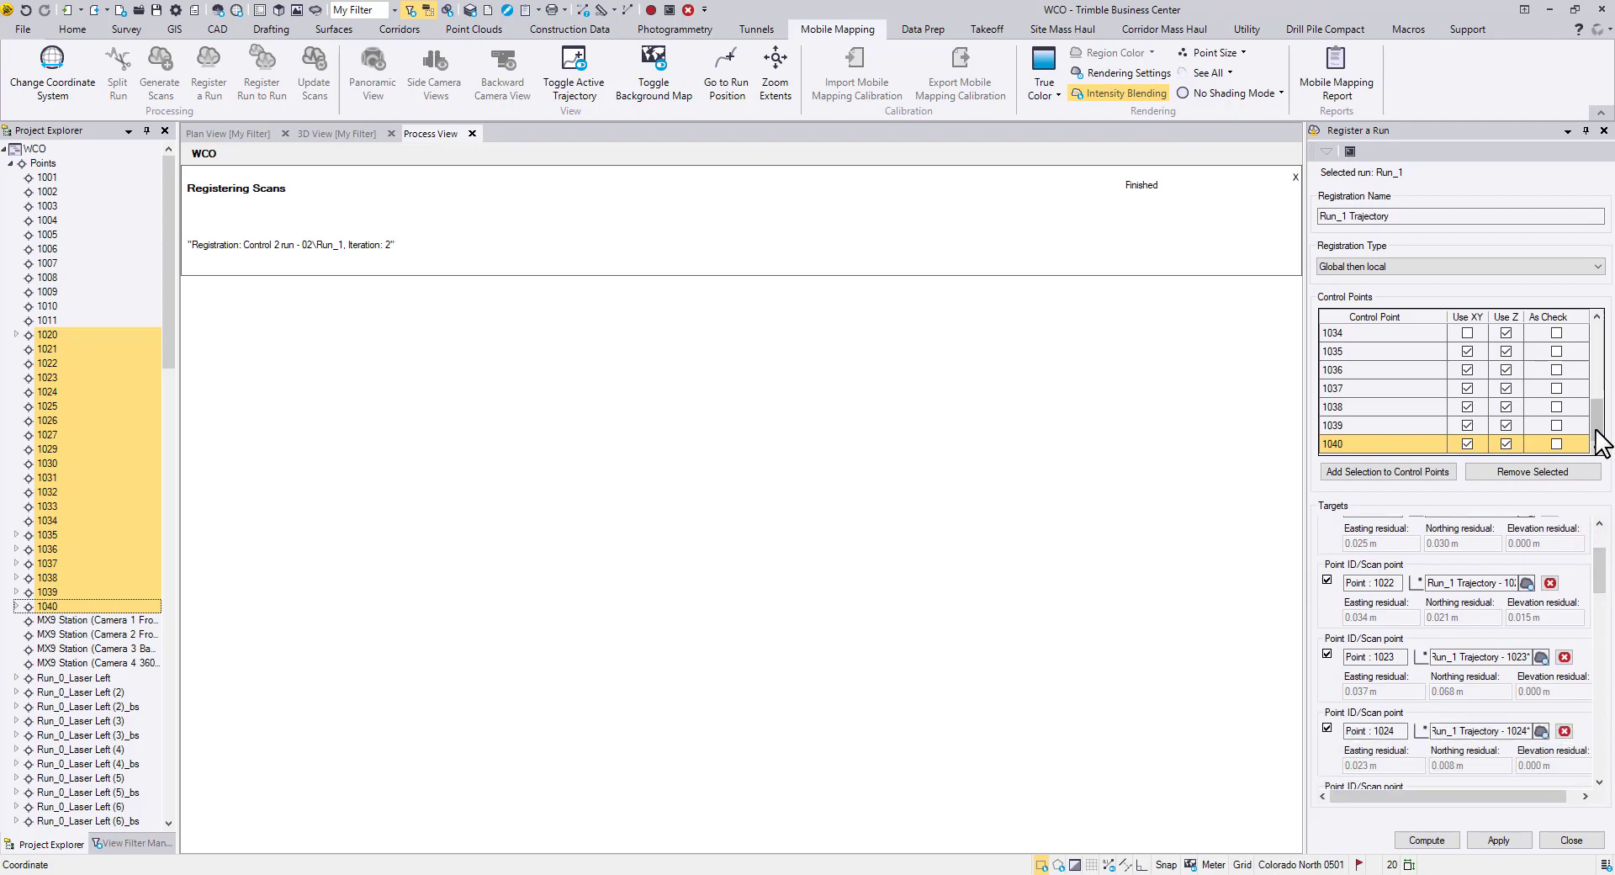
{"action": "scroll", "coordinate": [1594, 431], "scroll_direction": "up", "scroll_amount": 5}
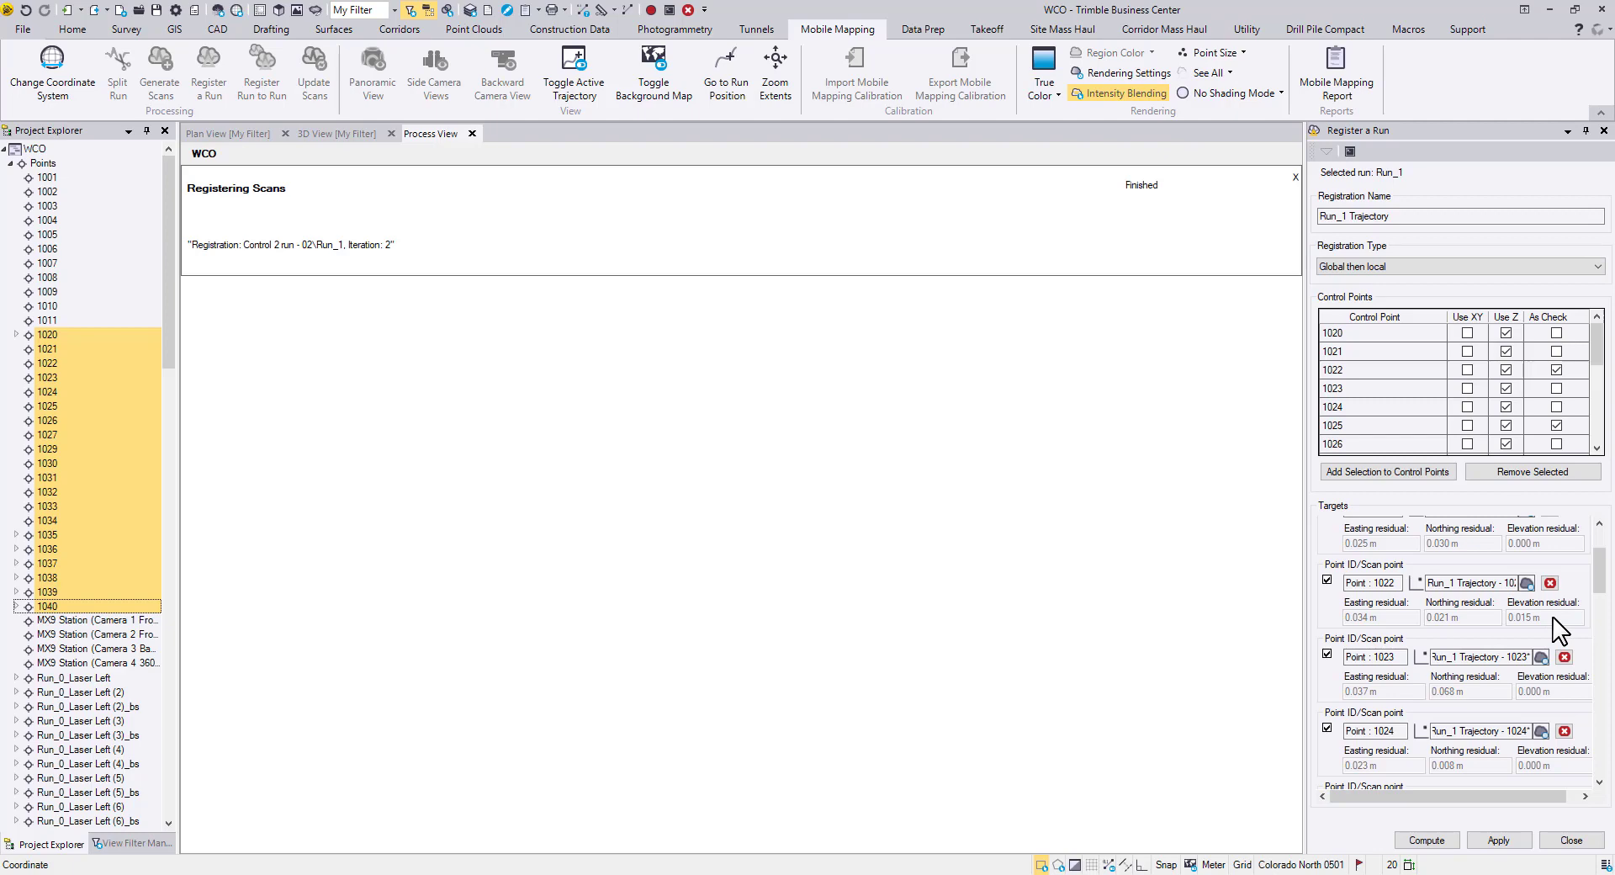
{"action": "left_click_drag", "start_coordinate": [1601, 581], "coordinate": [1589, 757]}
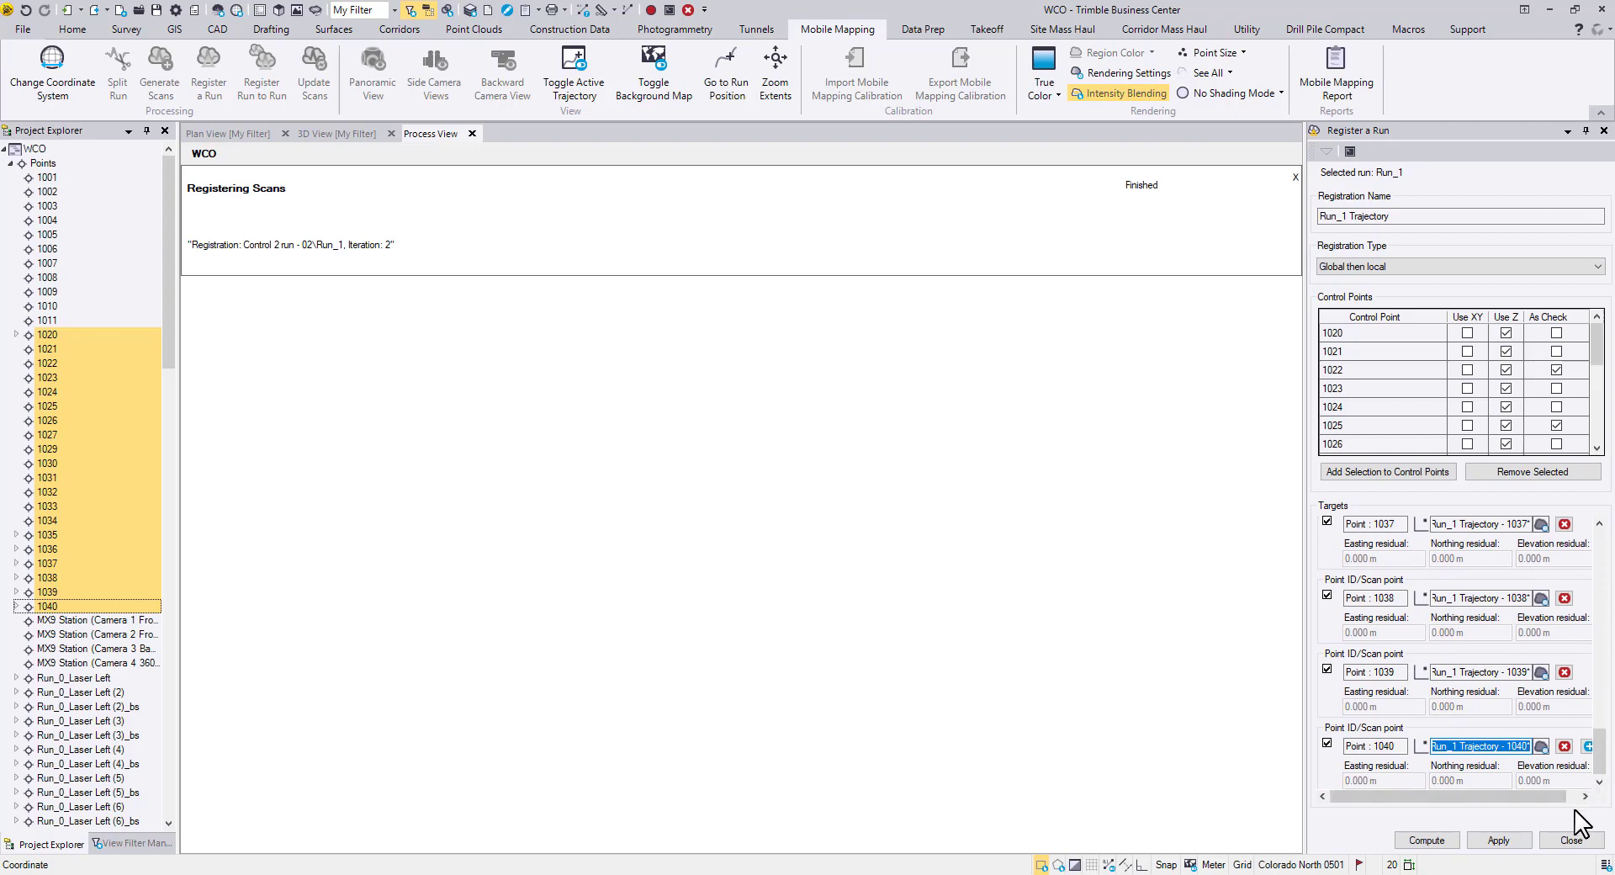
{"action": "left_click", "coordinate": [1524, 839]}
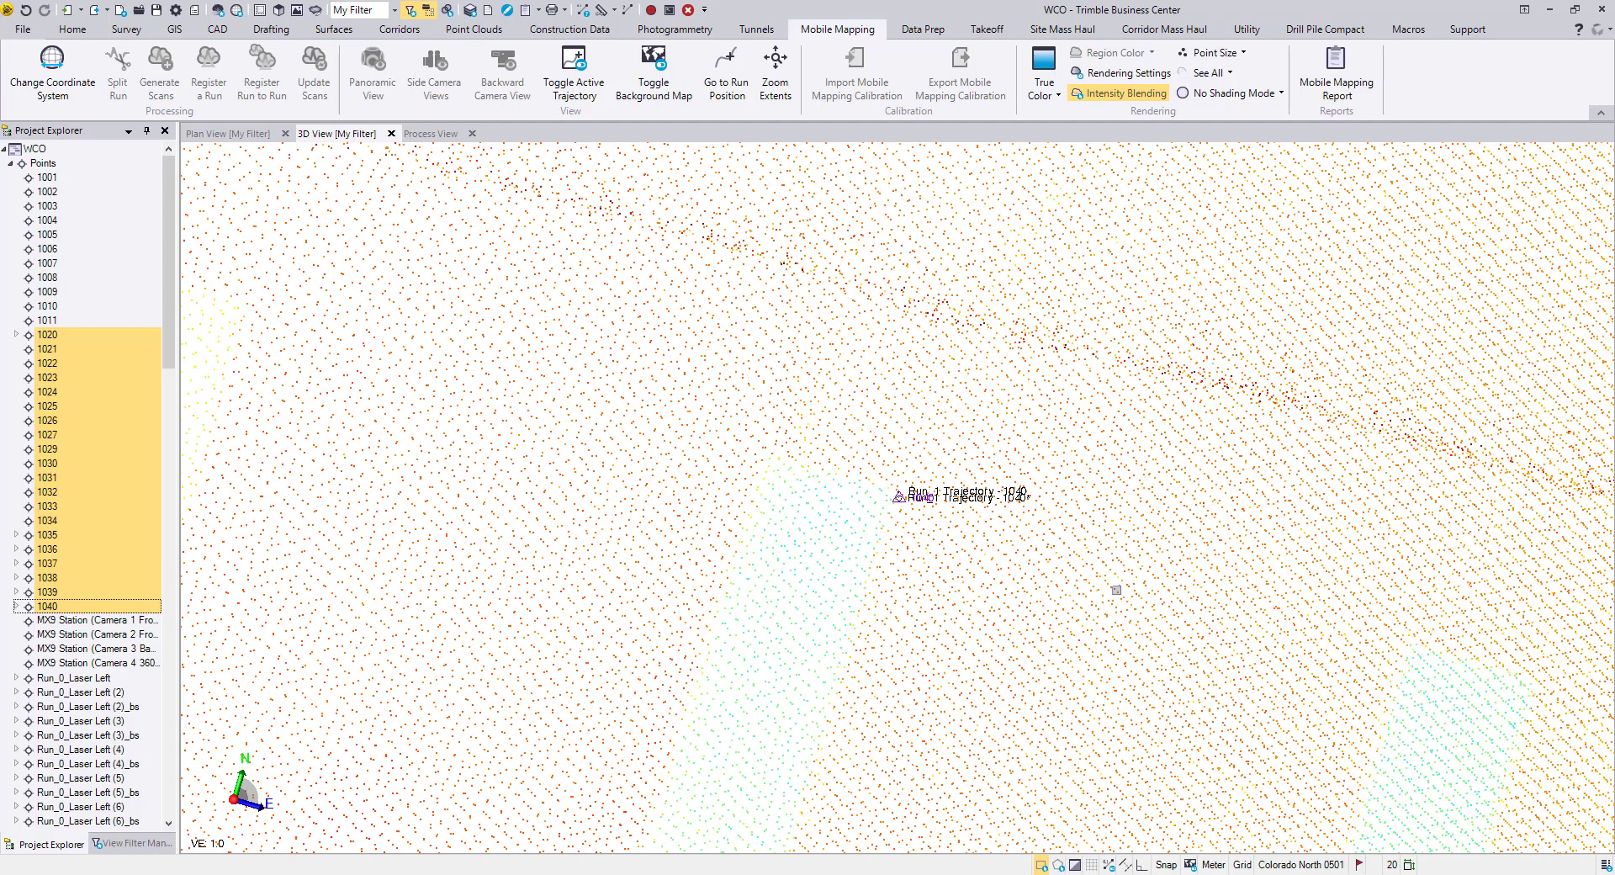
Generate the Mobile Mapping Report and examine the Run_1 Trajectory control points, validation points and their original and adjusted residuals
{"action": "left_click", "coordinate": [1368, 74]}
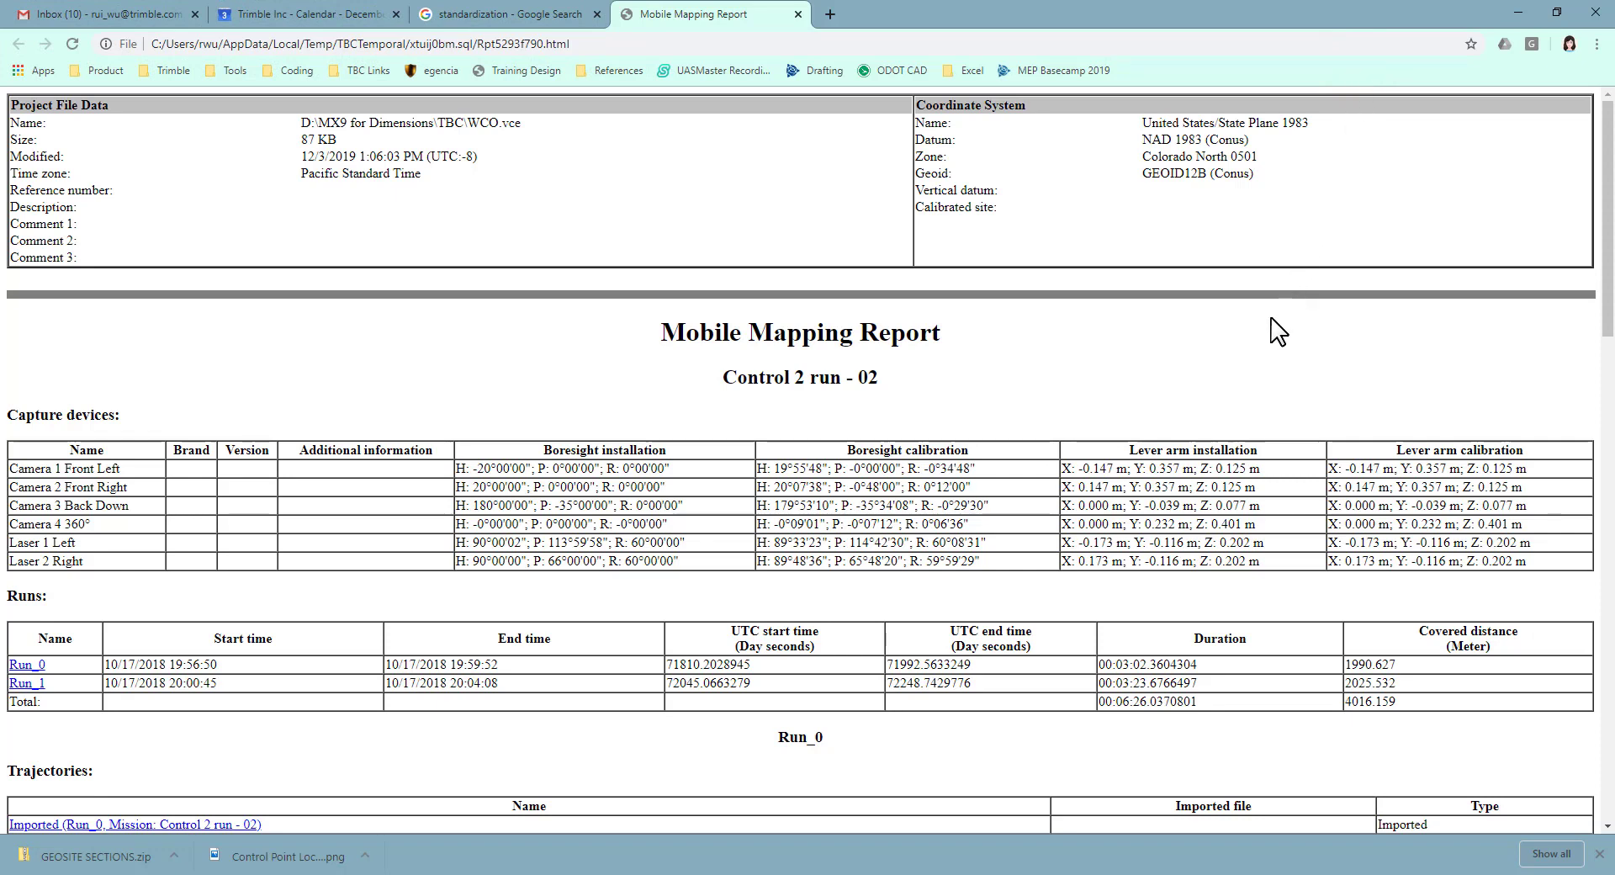
{"action": "scroll", "coordinate": [1278, 330], "scroll_direction": "down", "scroll_amount": 1}
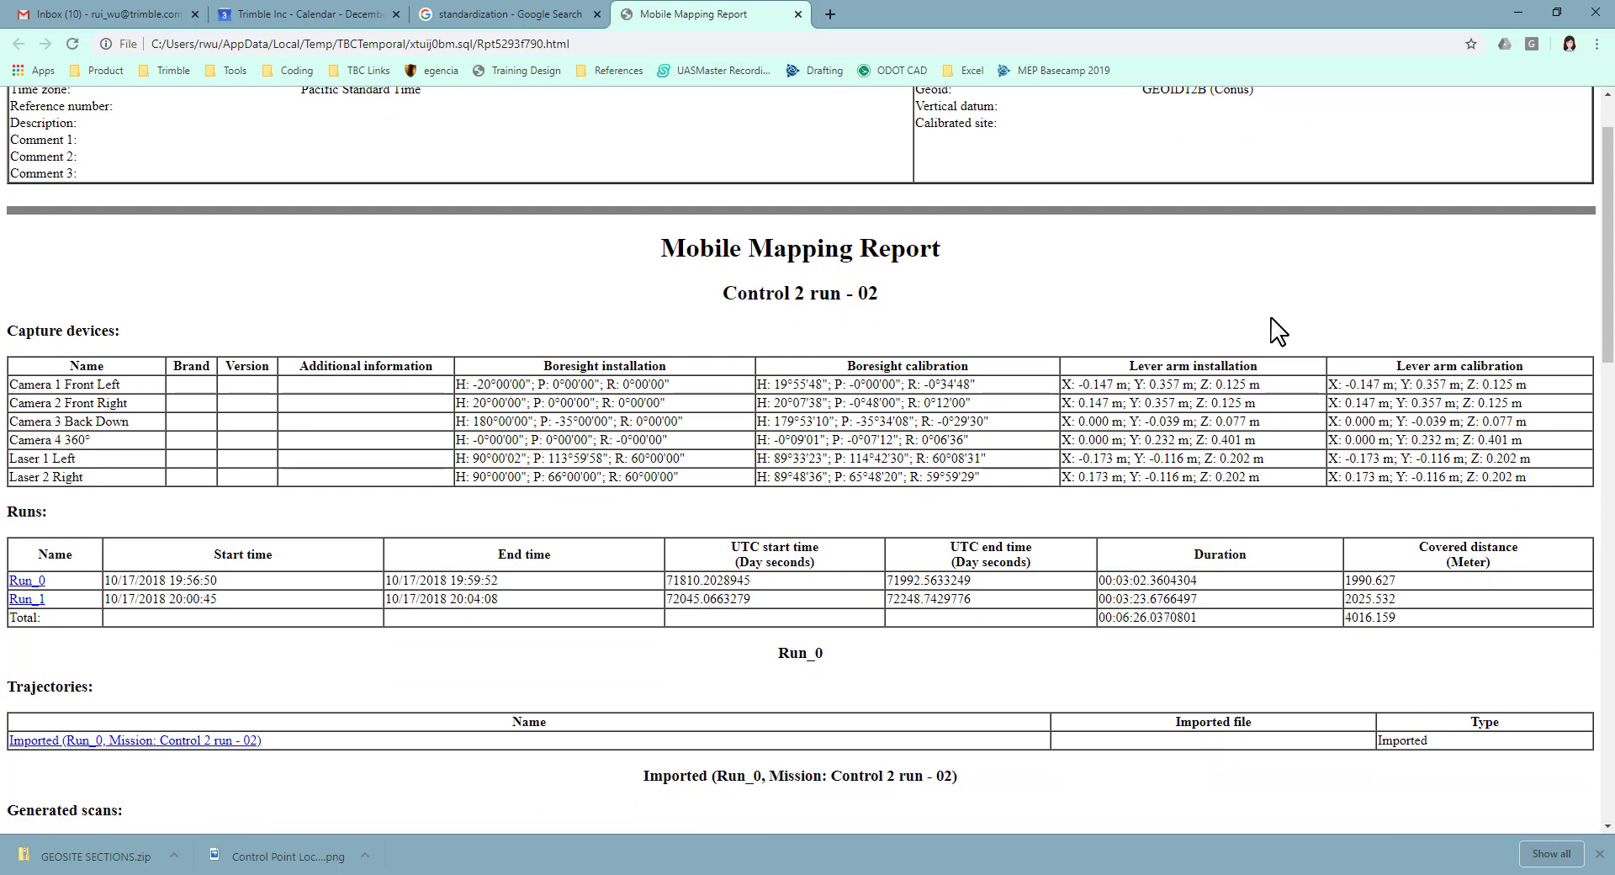
{"action": "scroll", "coordinate": [1278, 331], "scroll_direction": "down", "scroll_amount": 4}
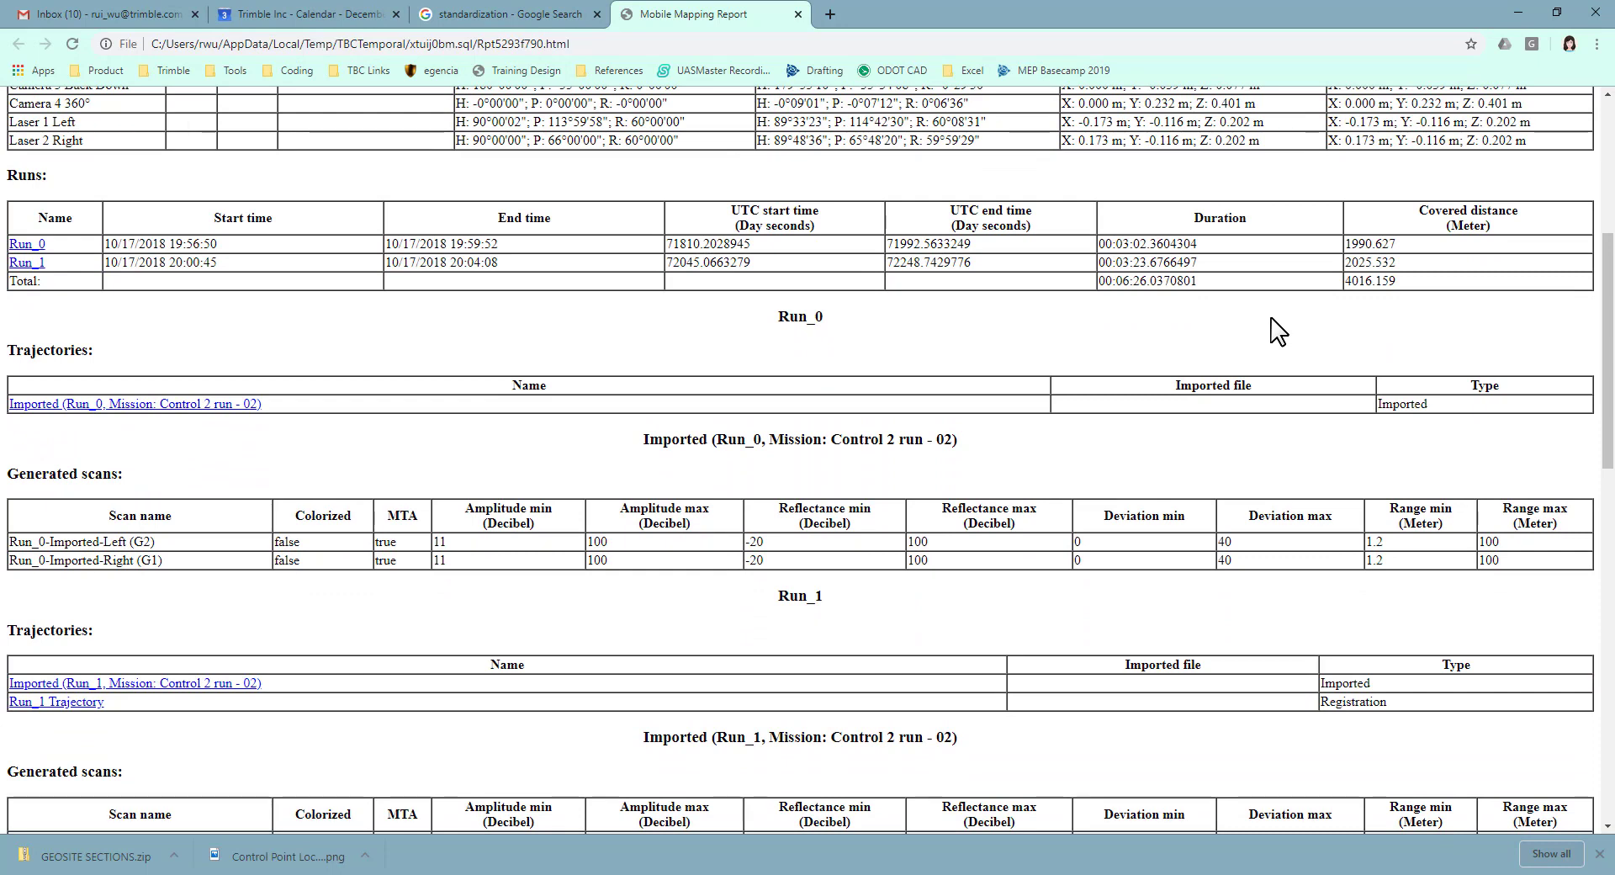
{"action": "scroll", "coordinate": [1278, 330], "scroll_direction": "down", "scroll_amount": 2}
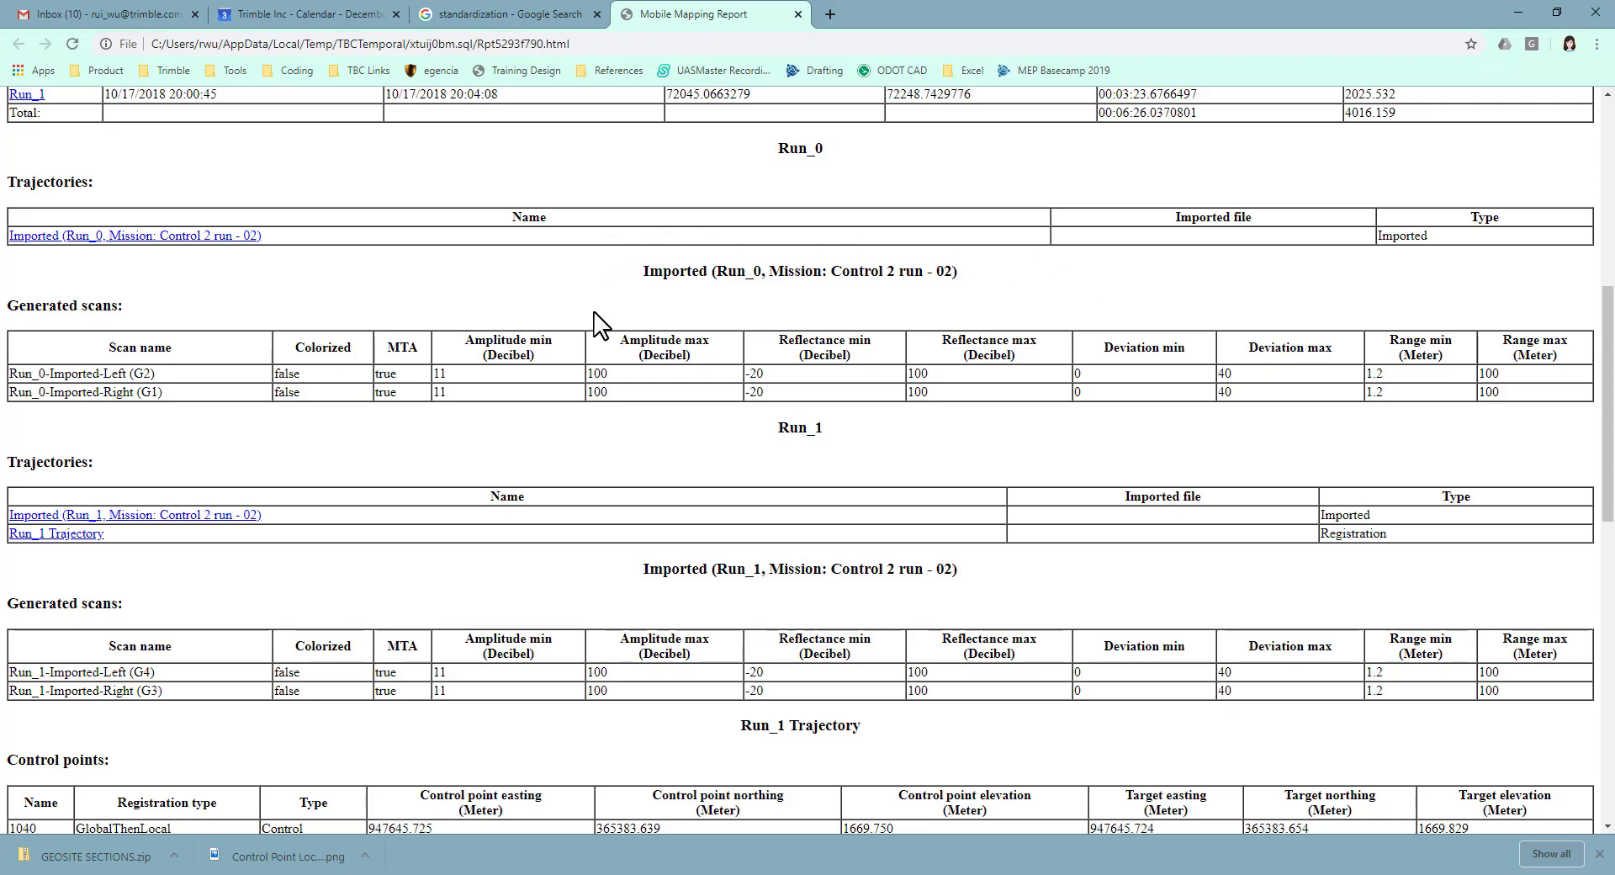
{"action": "scroll", "coordinate": [1123, 322], "scroll_direction": "down", "scroll_amount": 2}
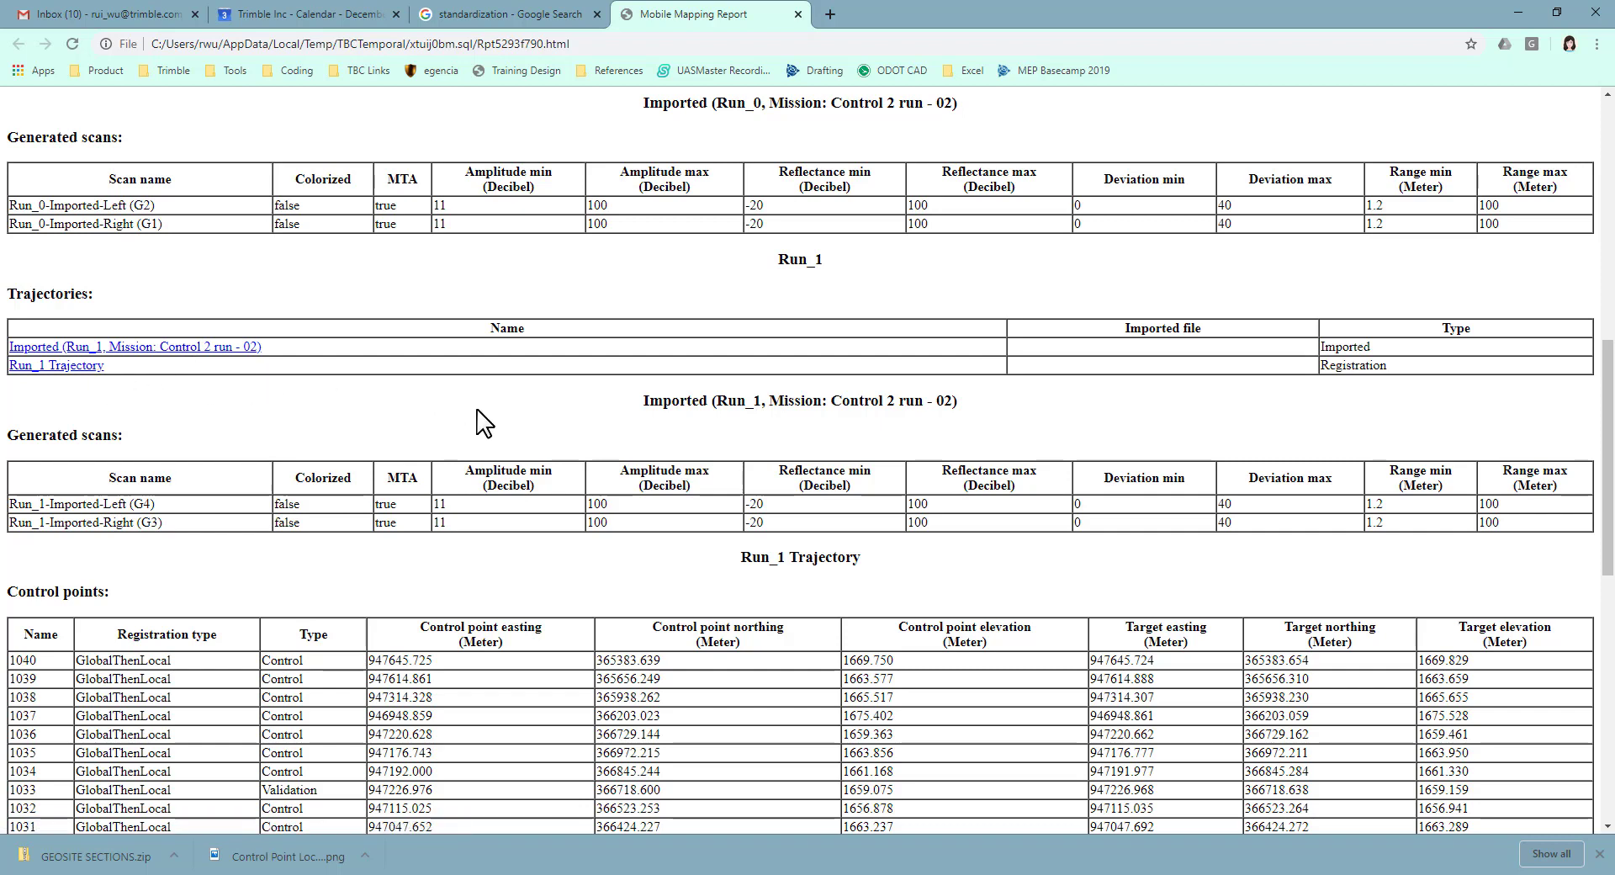
{"action": "scroll", "coordinate": [484, 422], "scroll_direction": "down", "scroll_amount": 2}
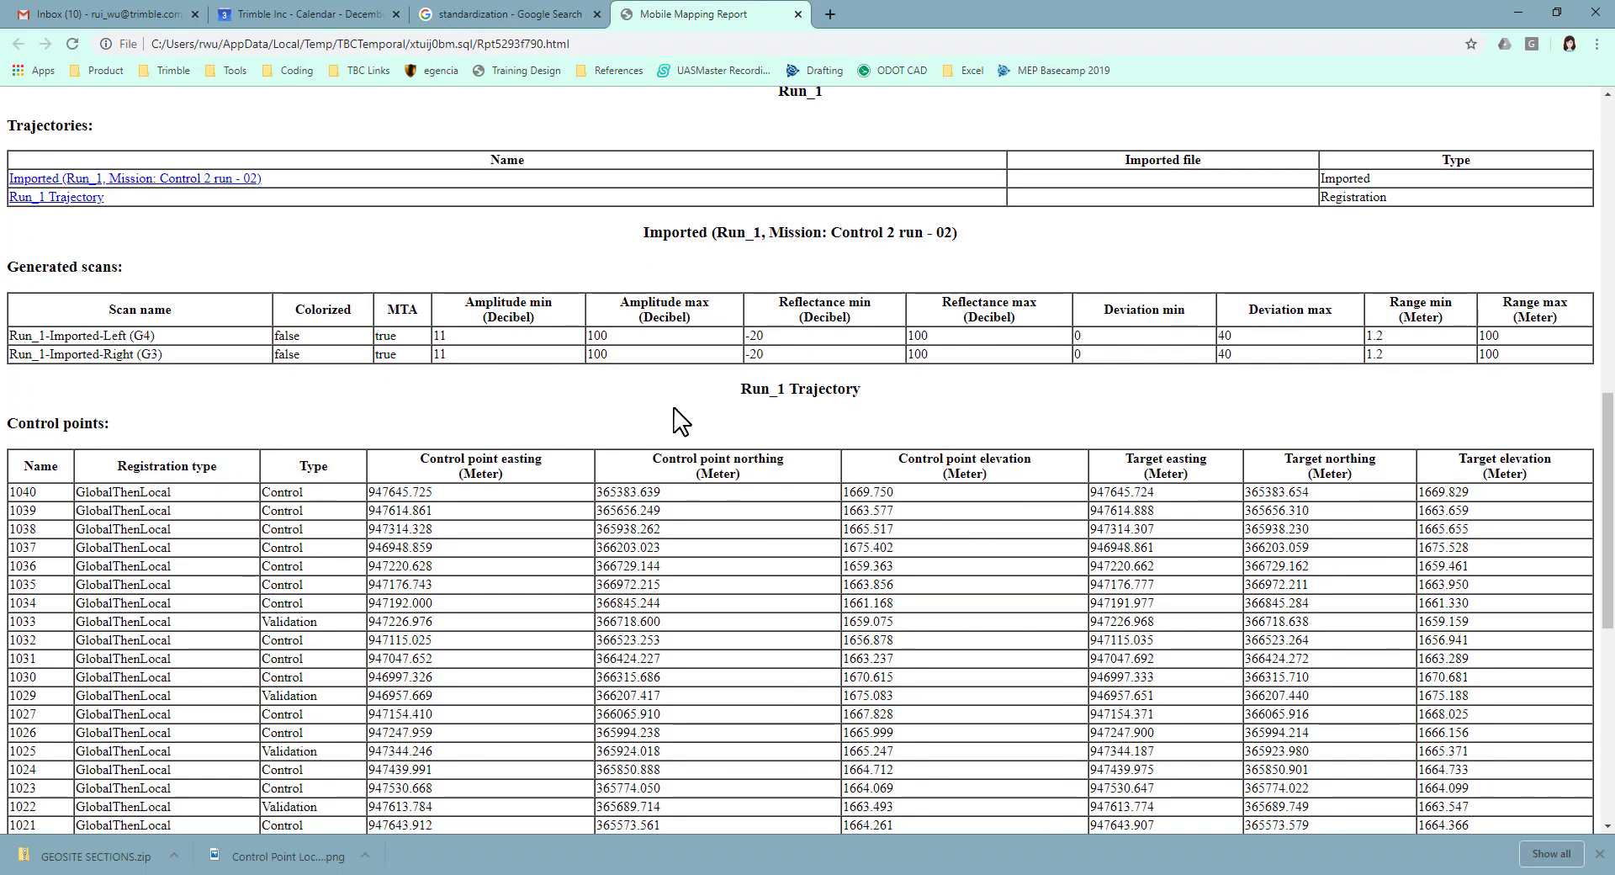
{"action": "scroll", "coordinate": [767, 423], "scroll_direction": "down", "scroll_amount": 2}
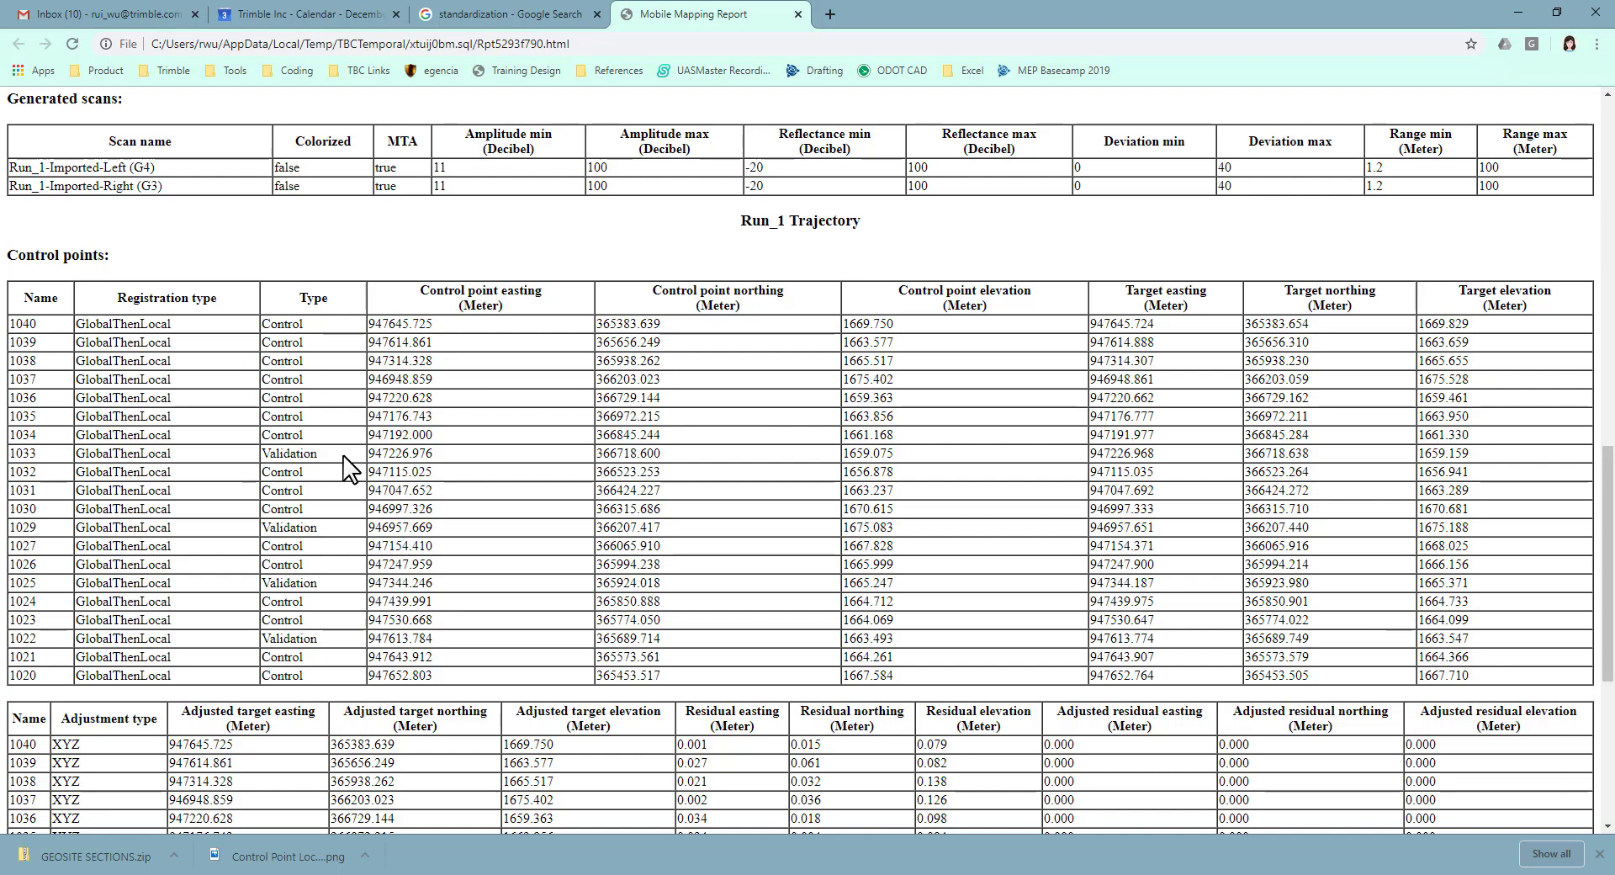
{"action": "scroll", "coordinate": [348, 464], "scroll_direction": "down", "scroll_amount": 3}
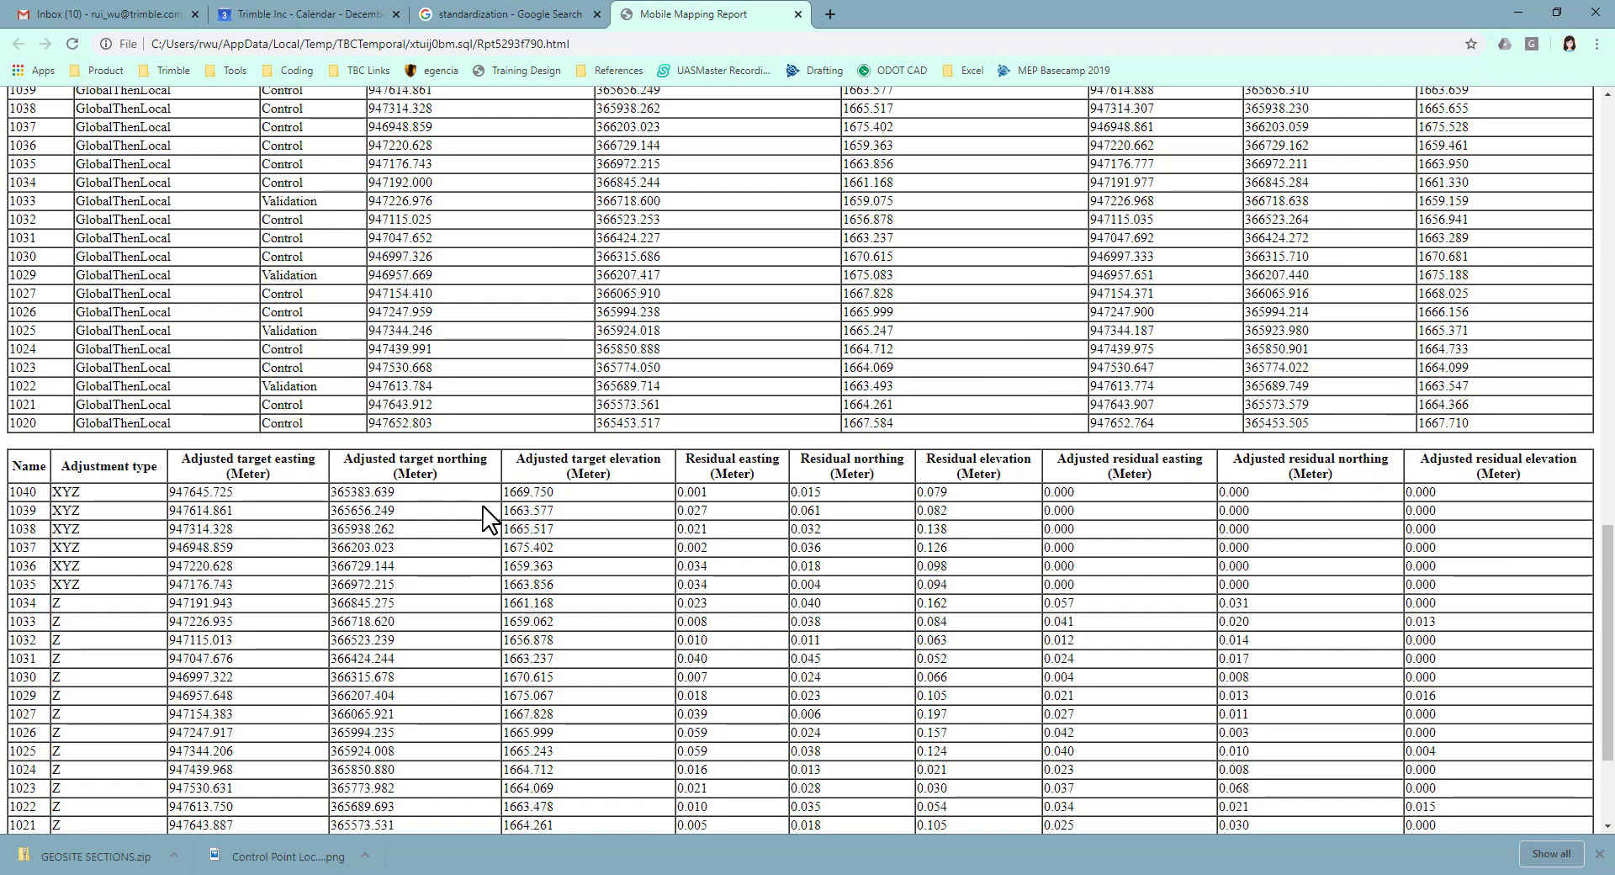
{"action": "scroll", "coordinate": [486, 518], "scroll_direction": "down", "scroll_amount": 1}
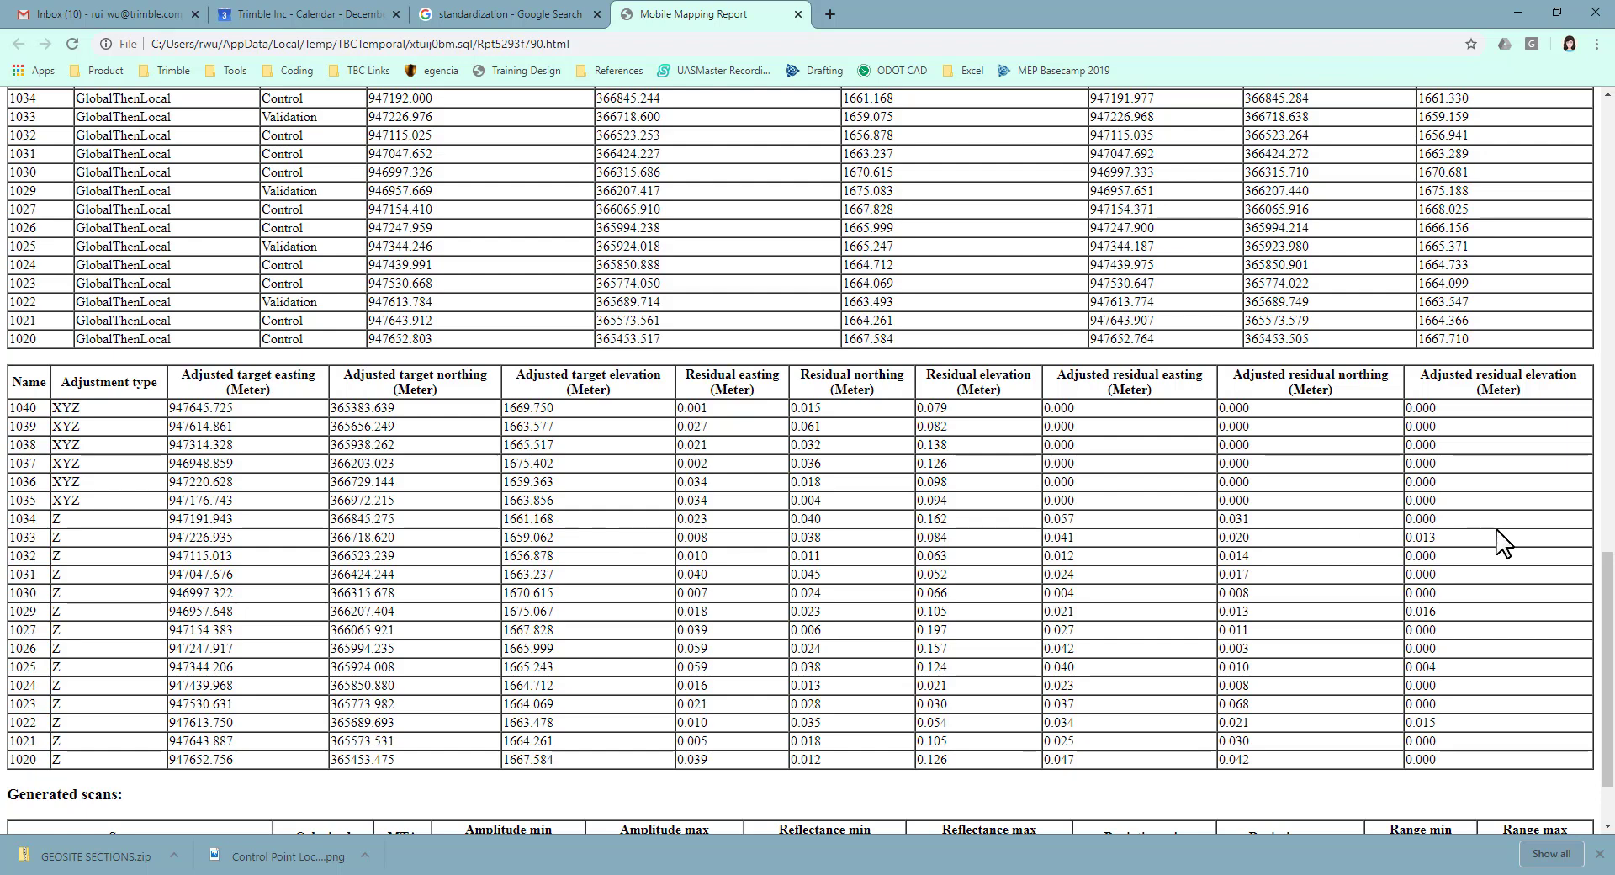
{"action": "scroll", "coordinate": [1502, 543], "scroll_direction": "down", "scroll_amount": 2}
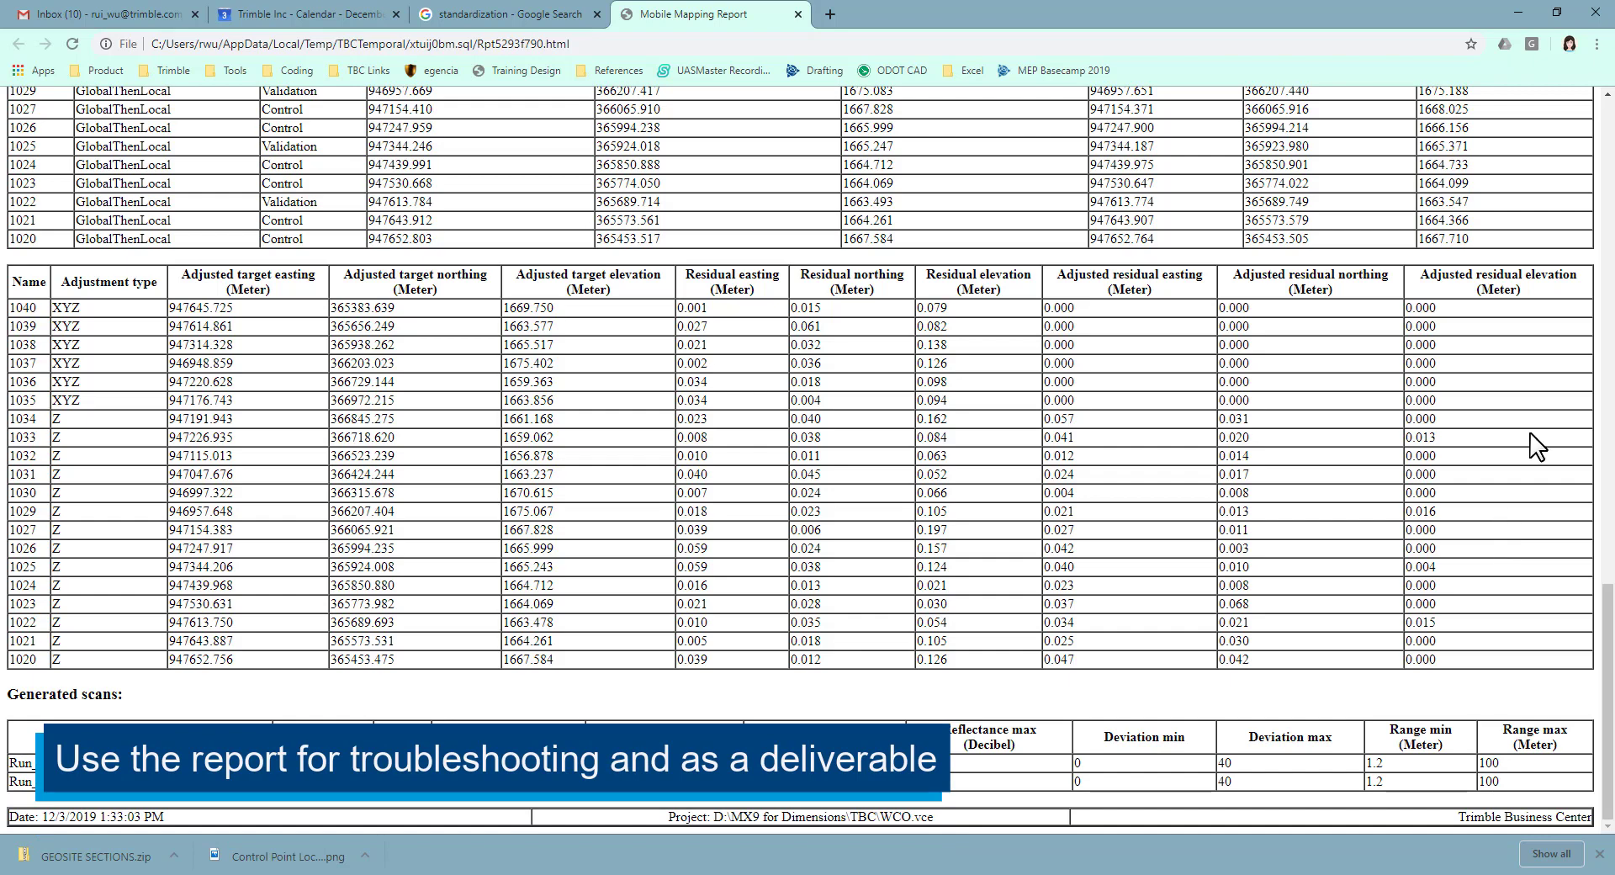
{"action": "left_click", "coordinate": [1518, 13]}
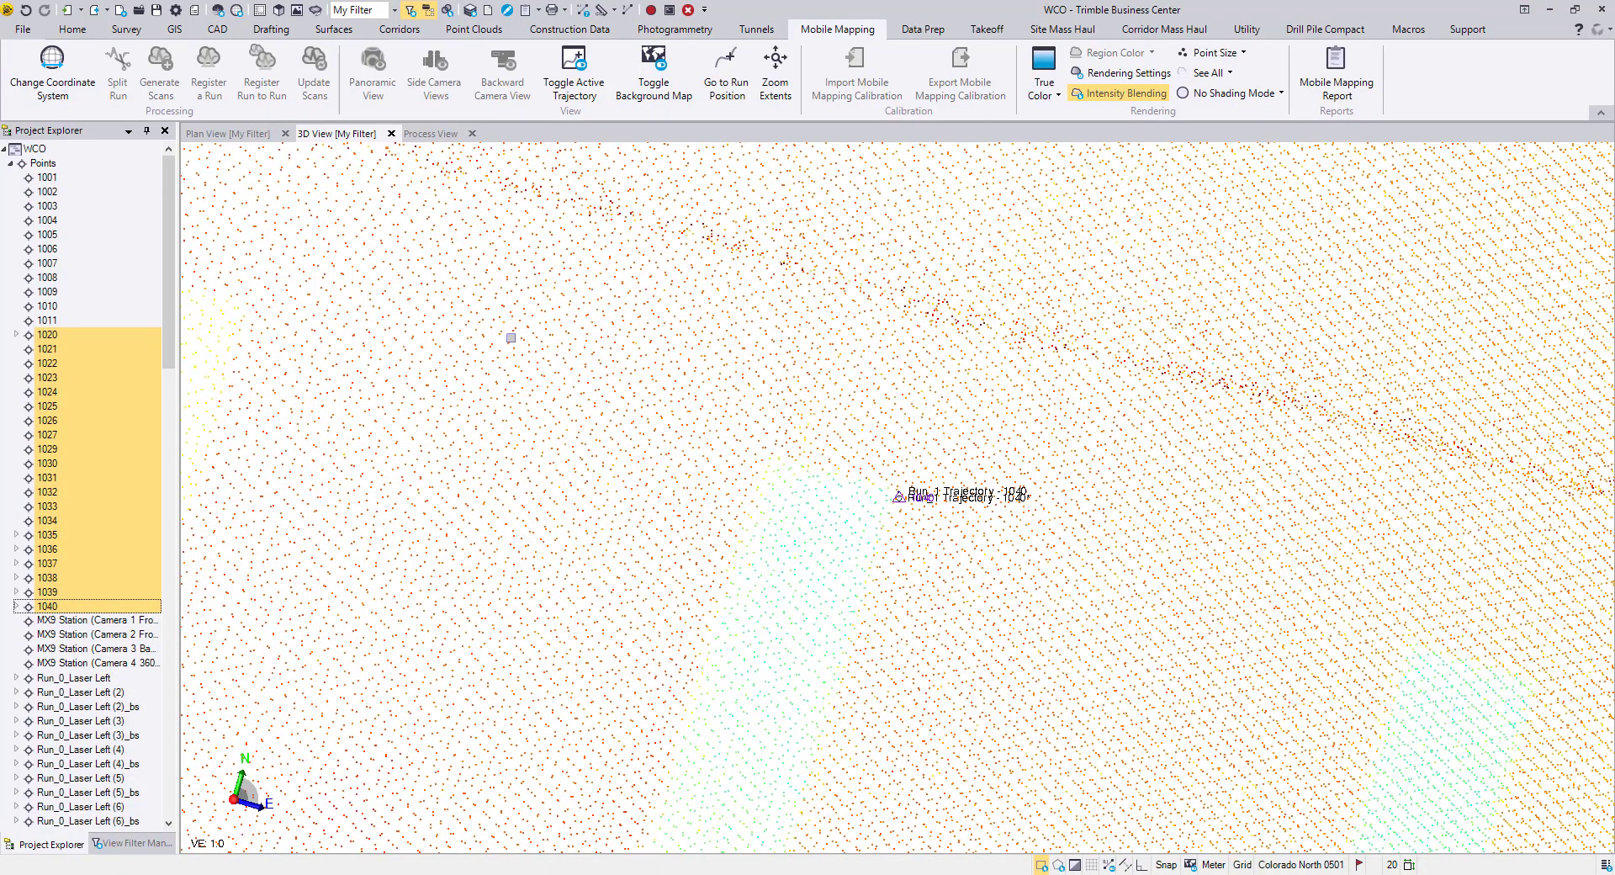
Start a scan update for Run_1 in mission Control 2 run - 02 and exclude Run_0 from it
{"action": "left_click", "coordinate": [10, 163]}
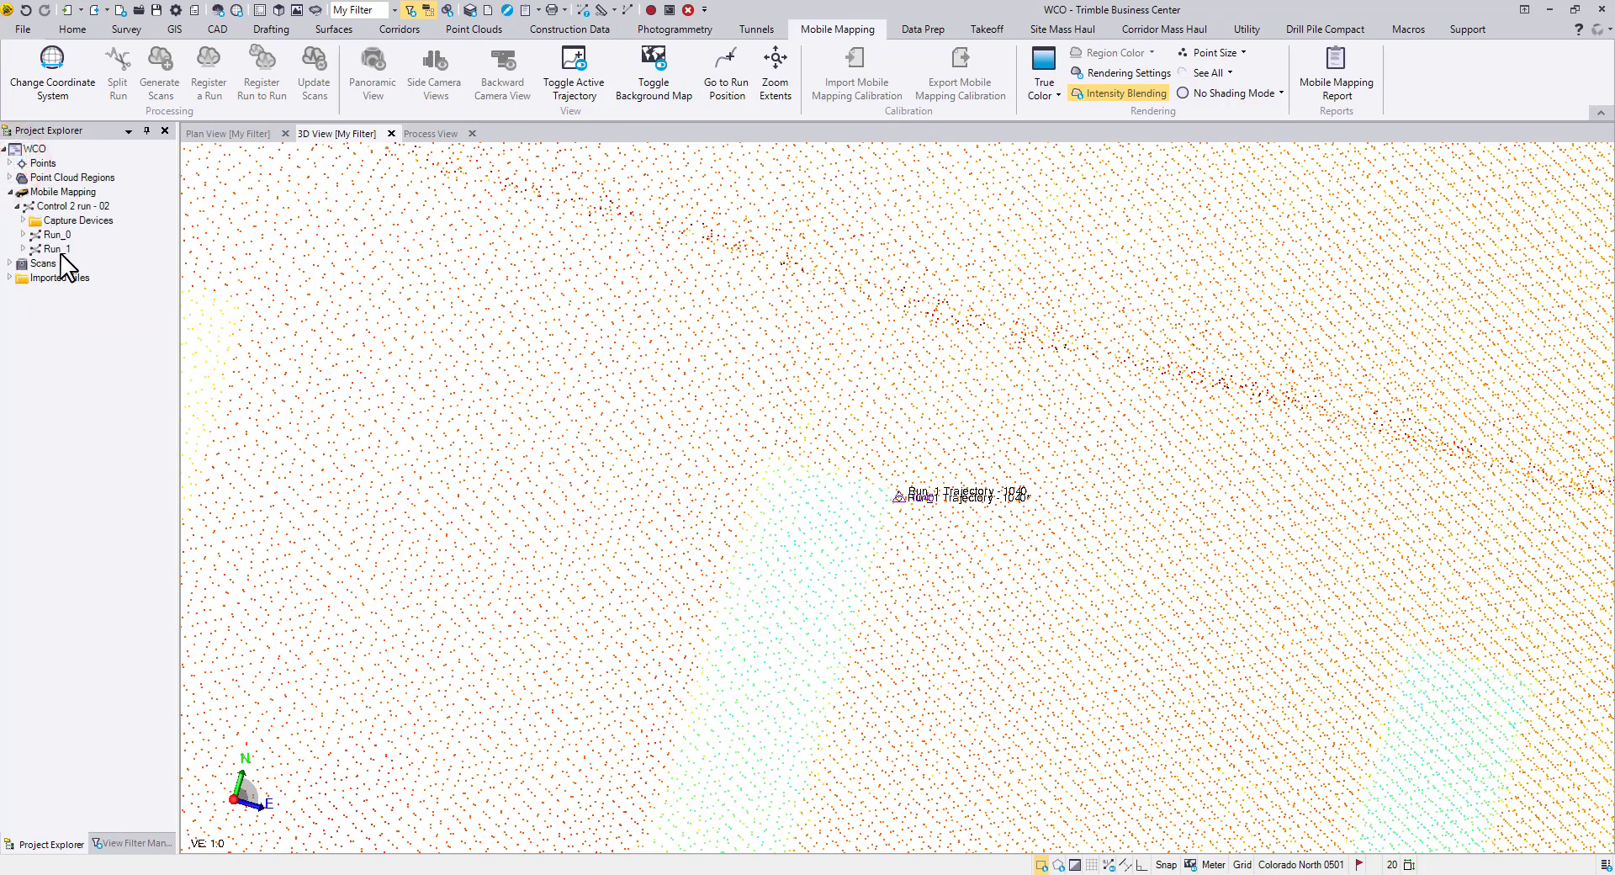
{"action": "left_click", "coordinate": [60, 250]}
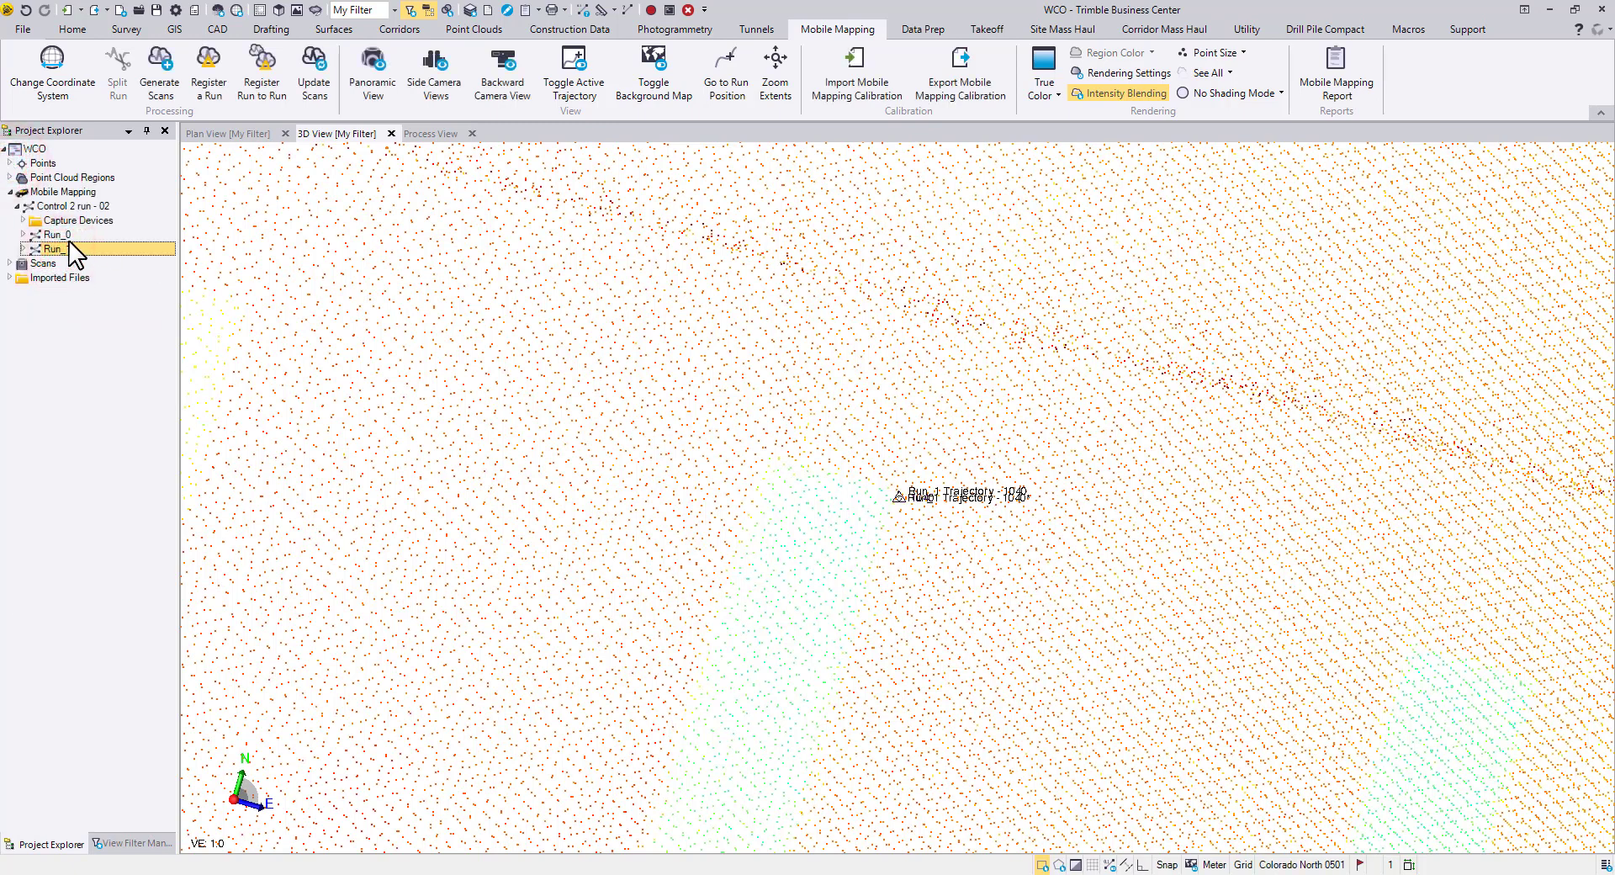
{"action": "right_click", "coordinate": [110, 249]}
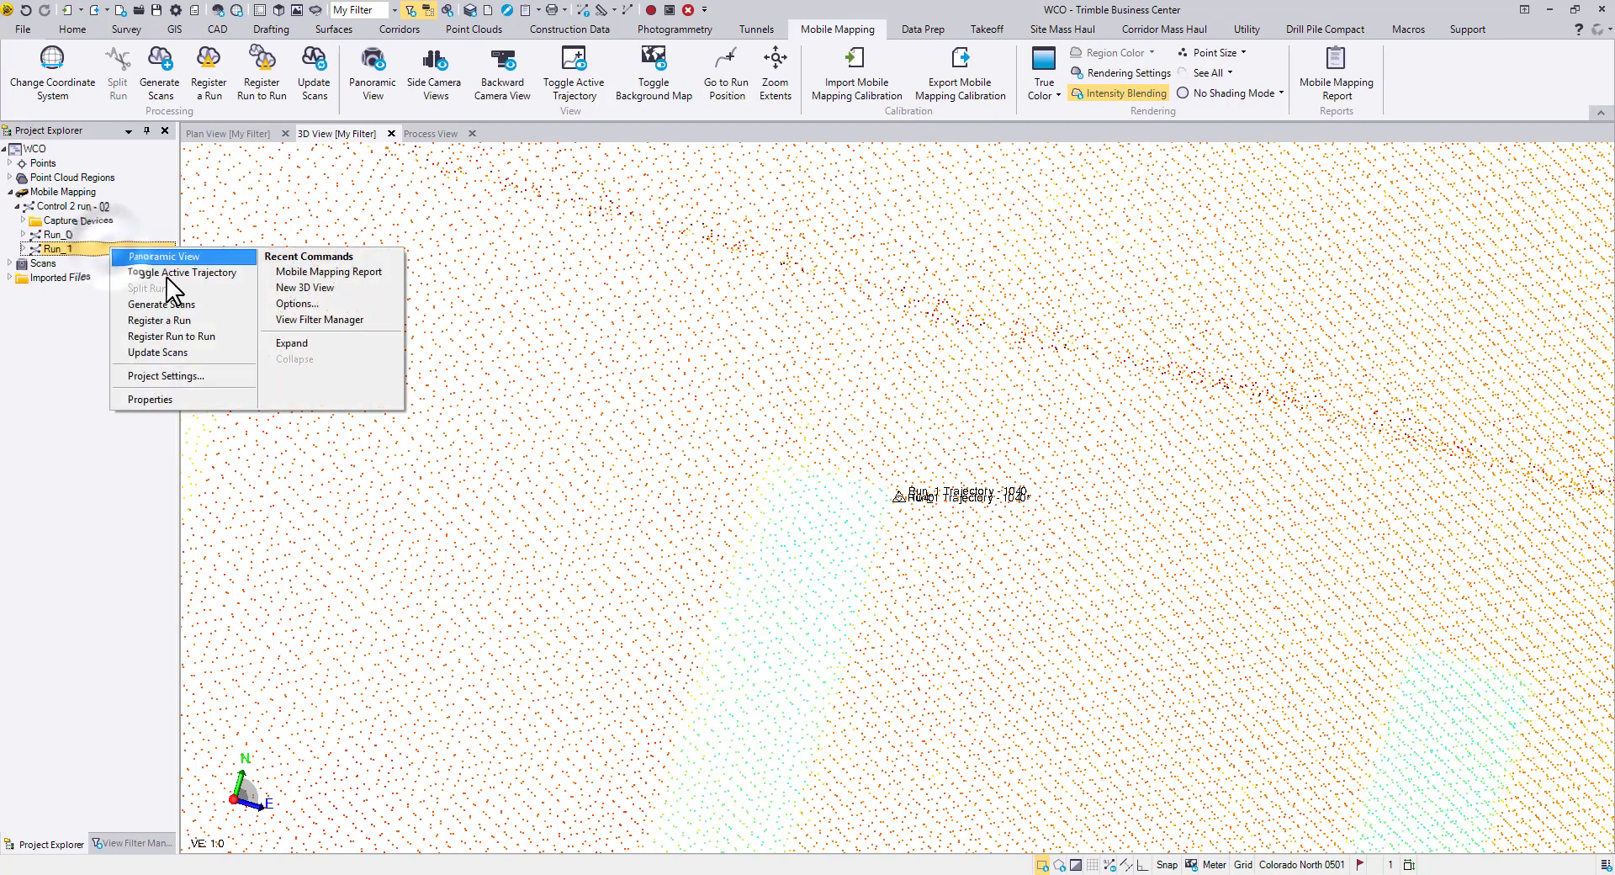
{"action": "left_click", "coordinate": [223, 360]}
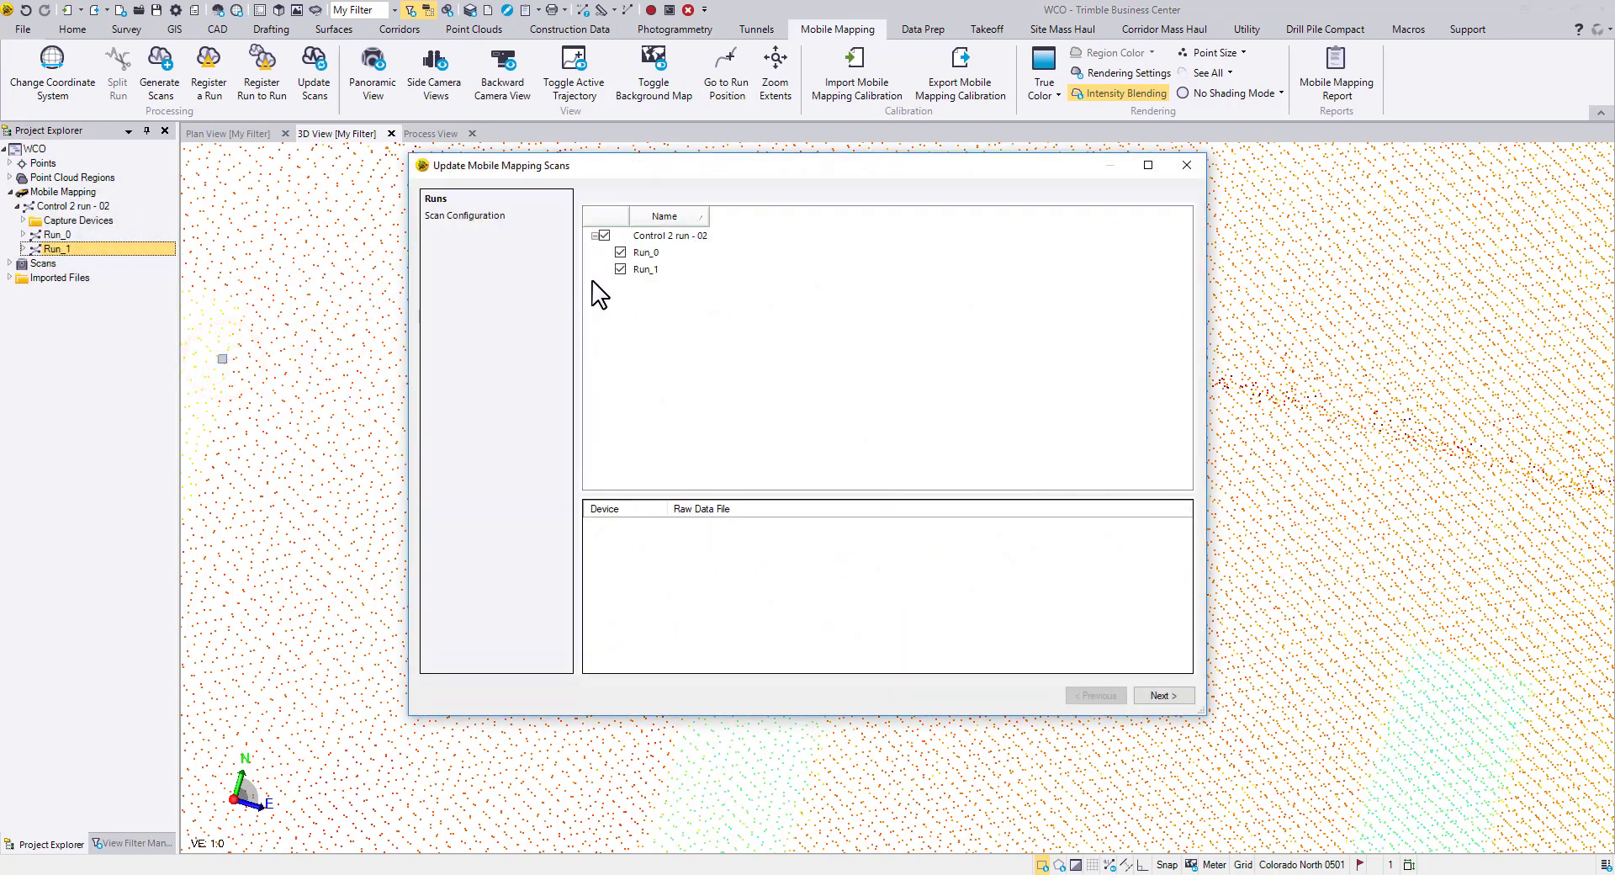
{"action": "left_click", "coordinate": [619, 252]}
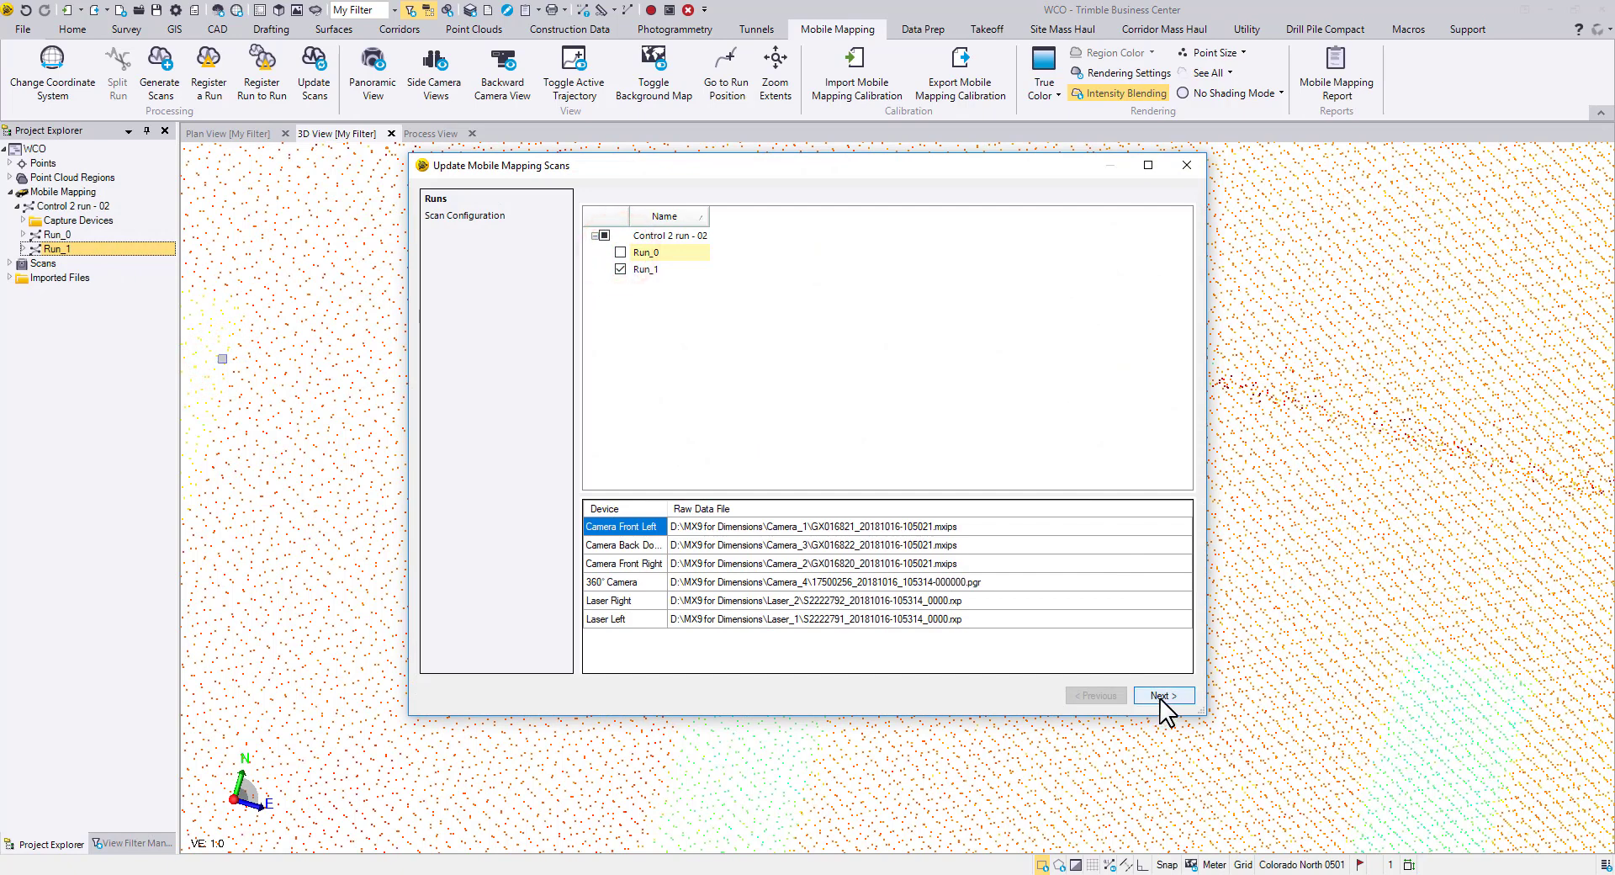
Process the scan update with Run_1 Trajectory and no point colorization, and close the results and the Process View
{"action": "left_click", "coordinate": [1190, 696]}
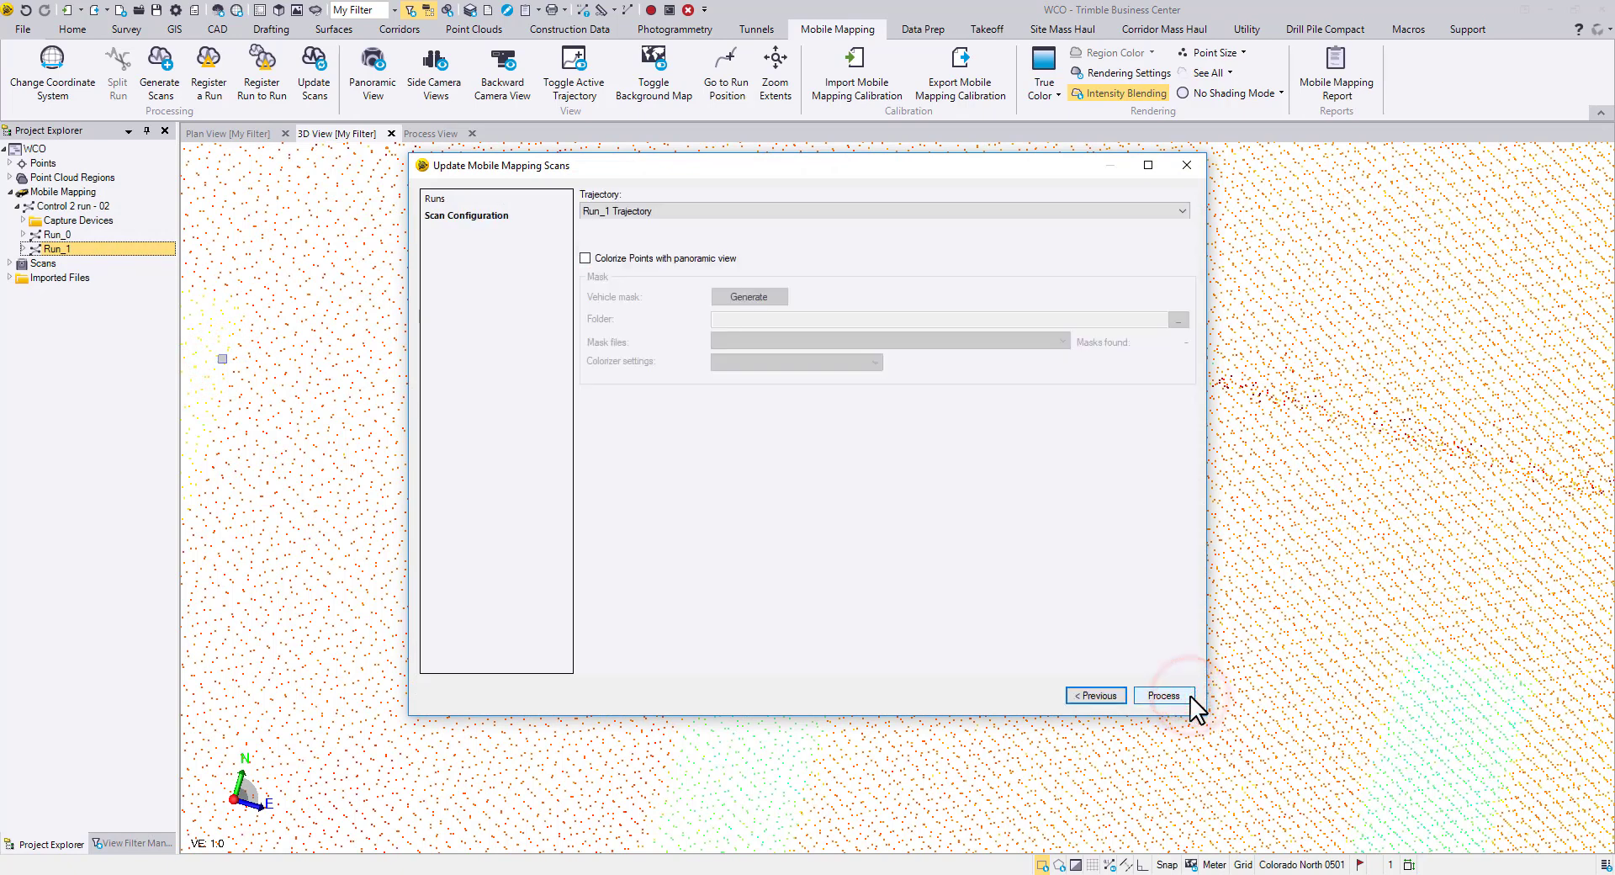
{"action": "left_click", "coordinate": [1183, 212]}
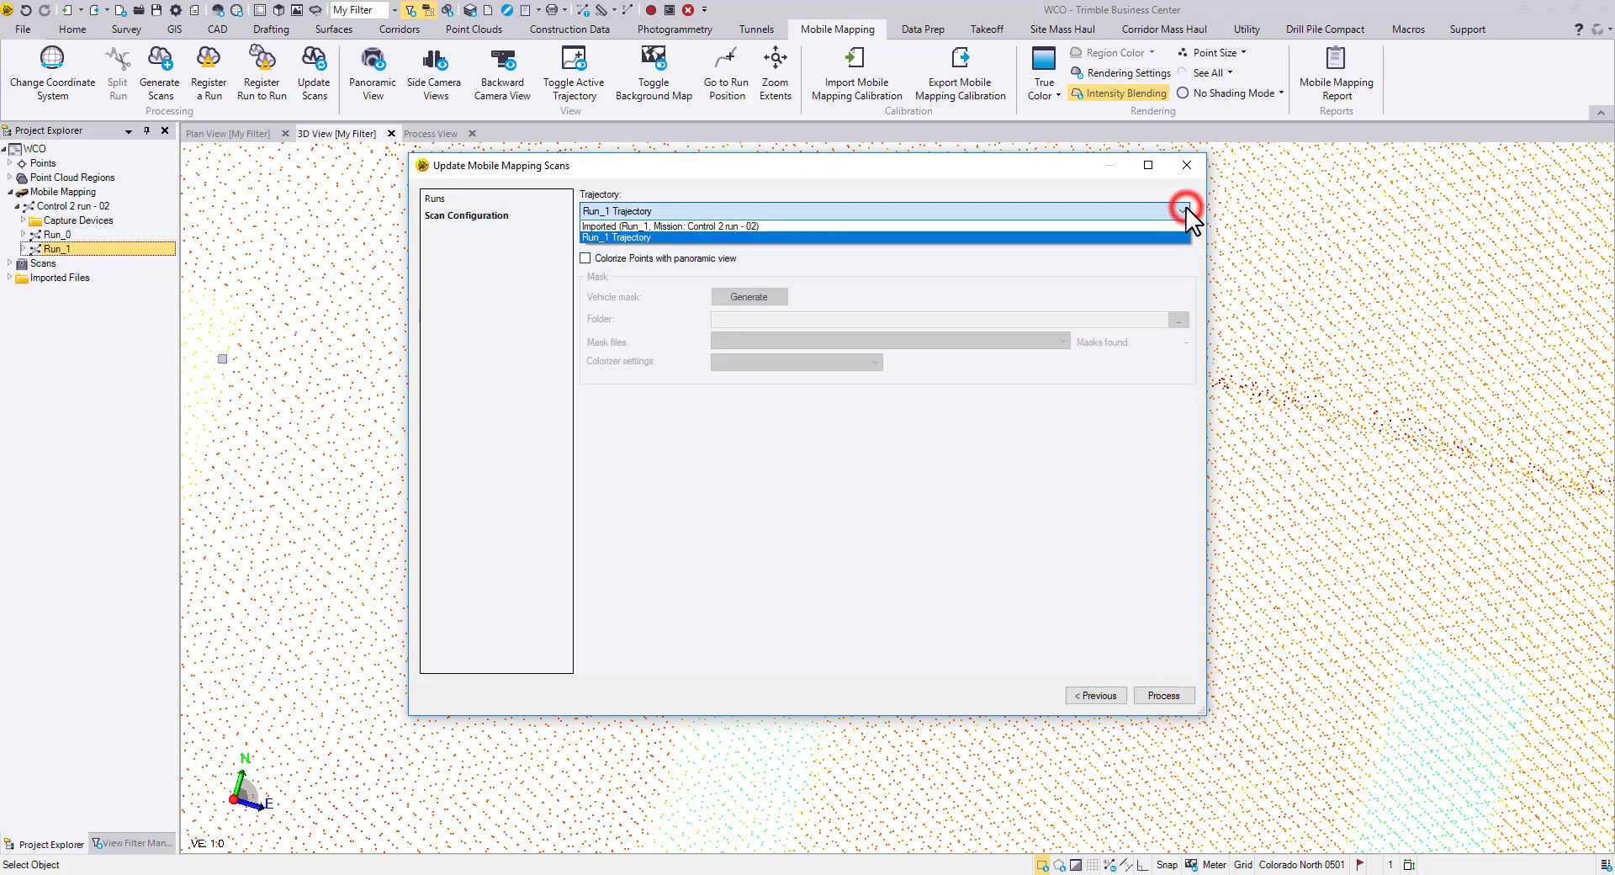
{"action": "left_click", "coordinate": [1186, 212]}
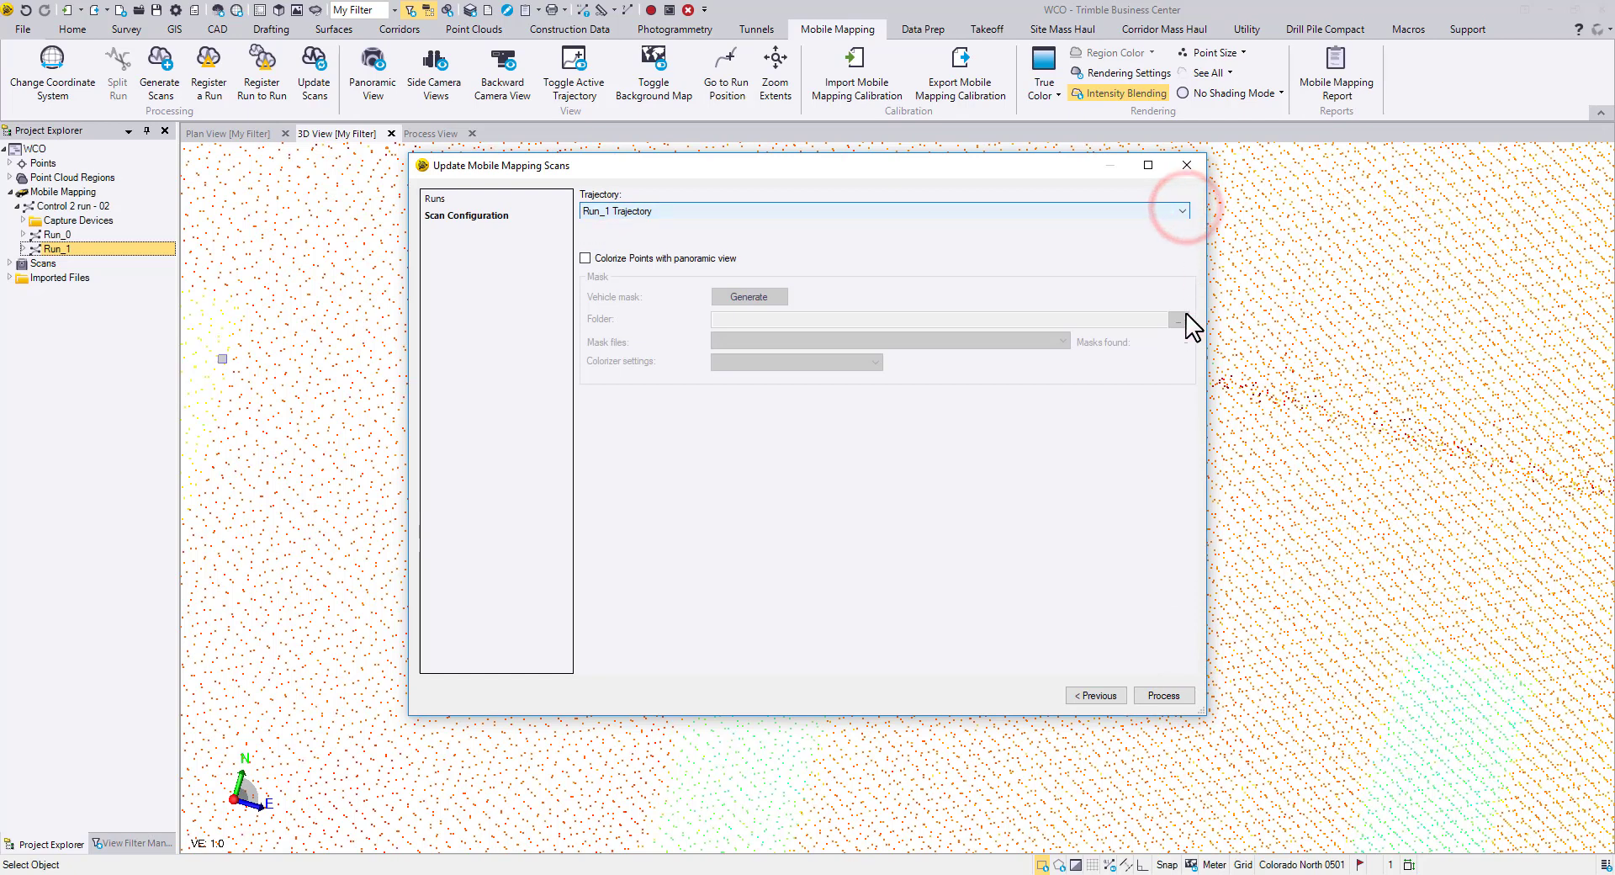
{"action": "left_click", "coordinate": [1184, 699]}
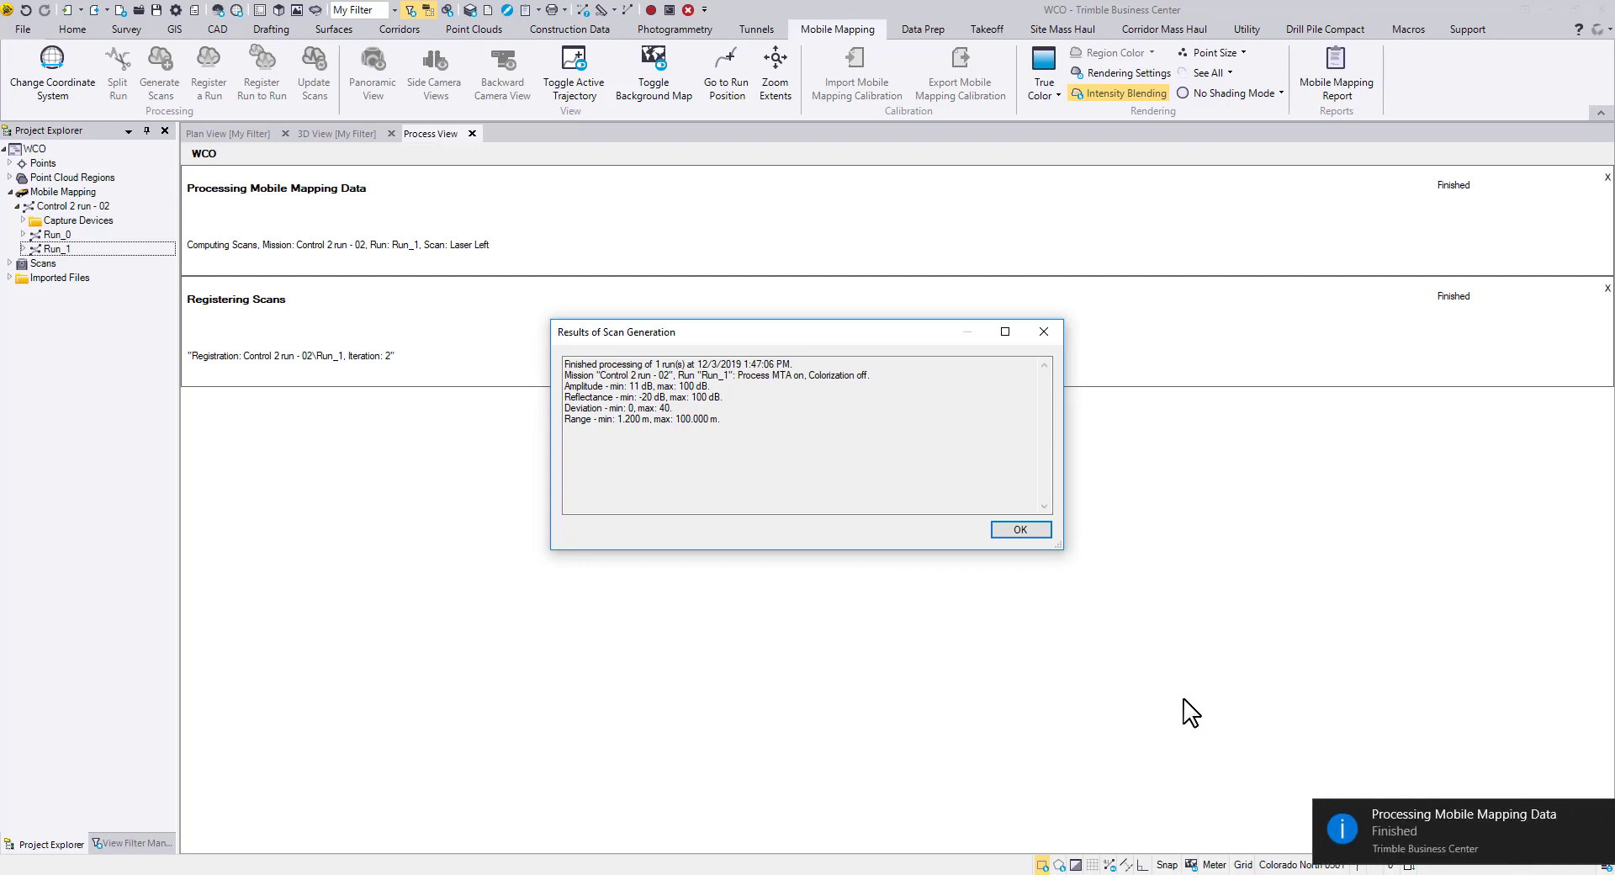
{"action": "left_click", "coordinate": [1019, 529]}
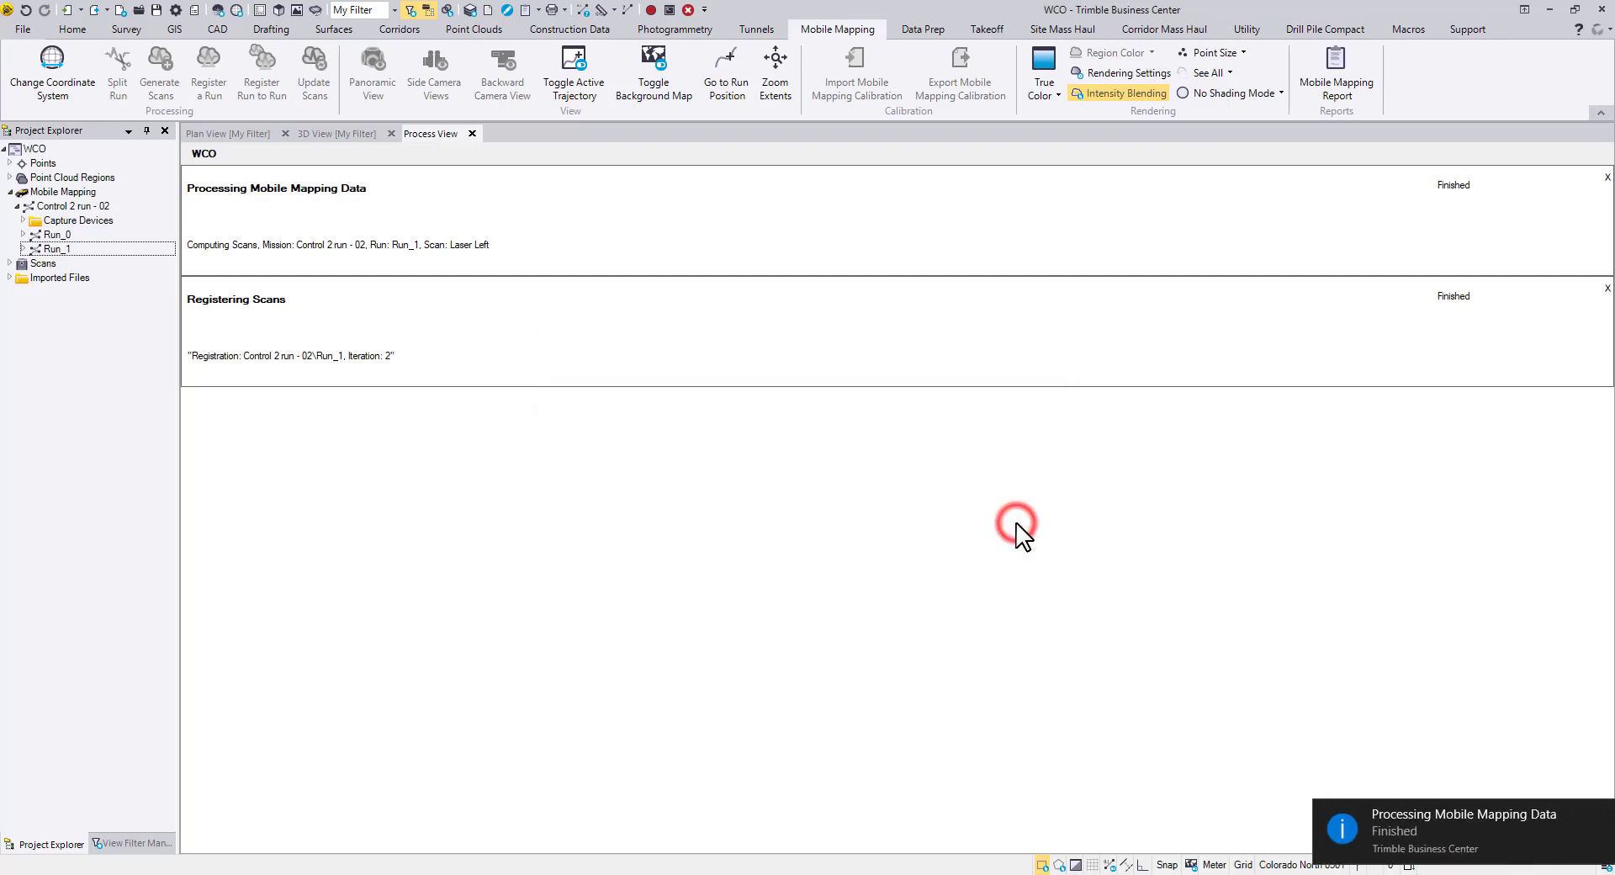
{"action": "left_click", "coordinate": [472, 134]}
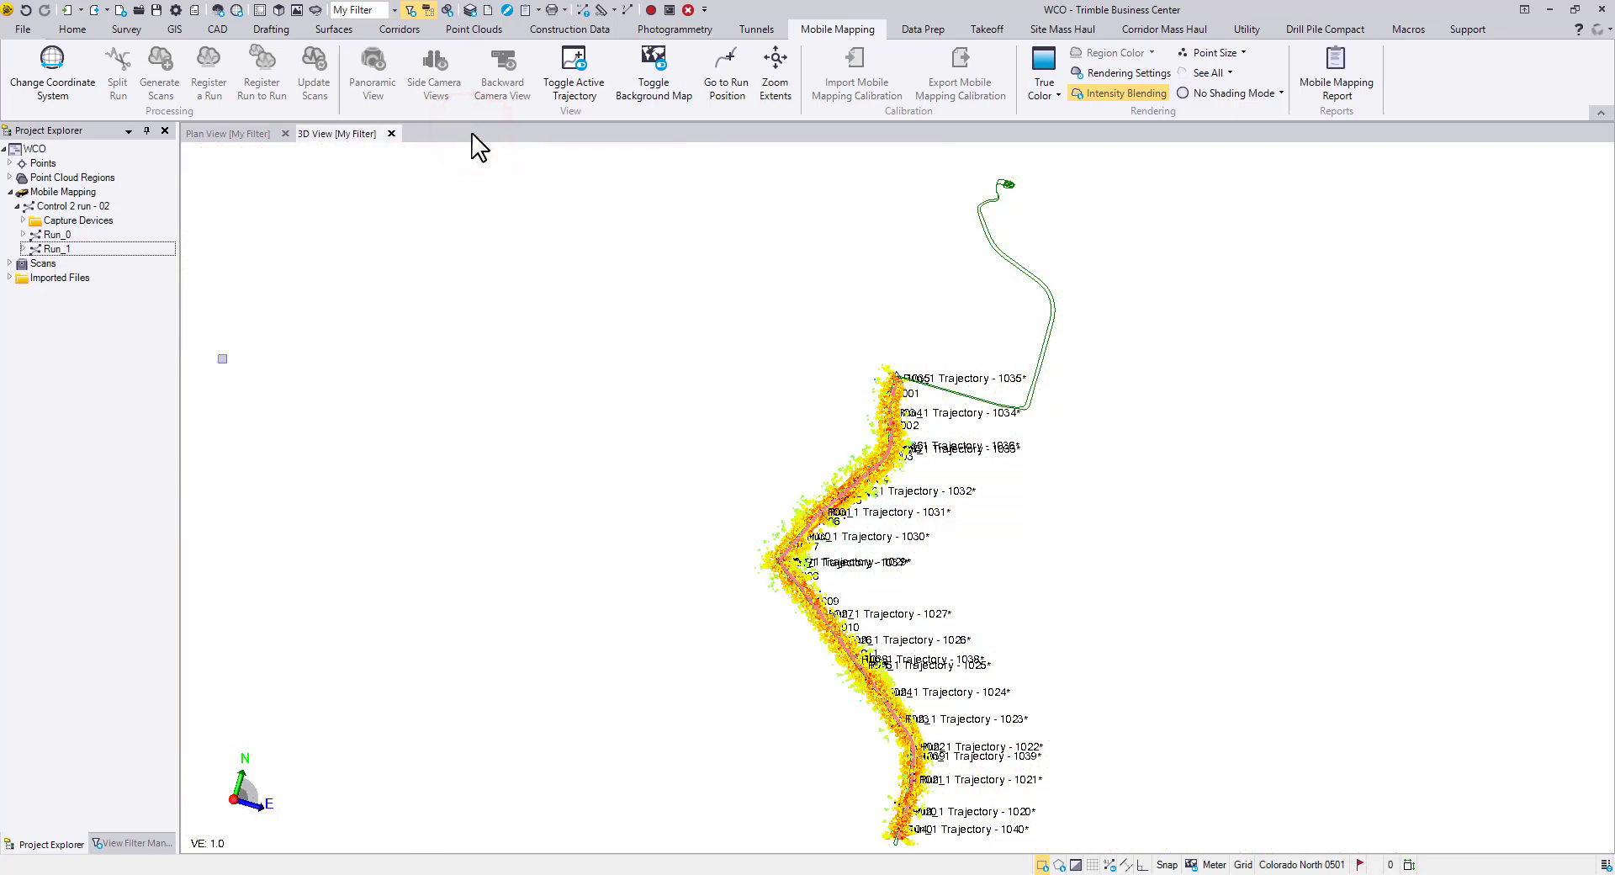
Hide all scans in My Filter and show the full trajectory with its control points in the plan view
{"action": "left_click", "coordinate": [166, 841]}
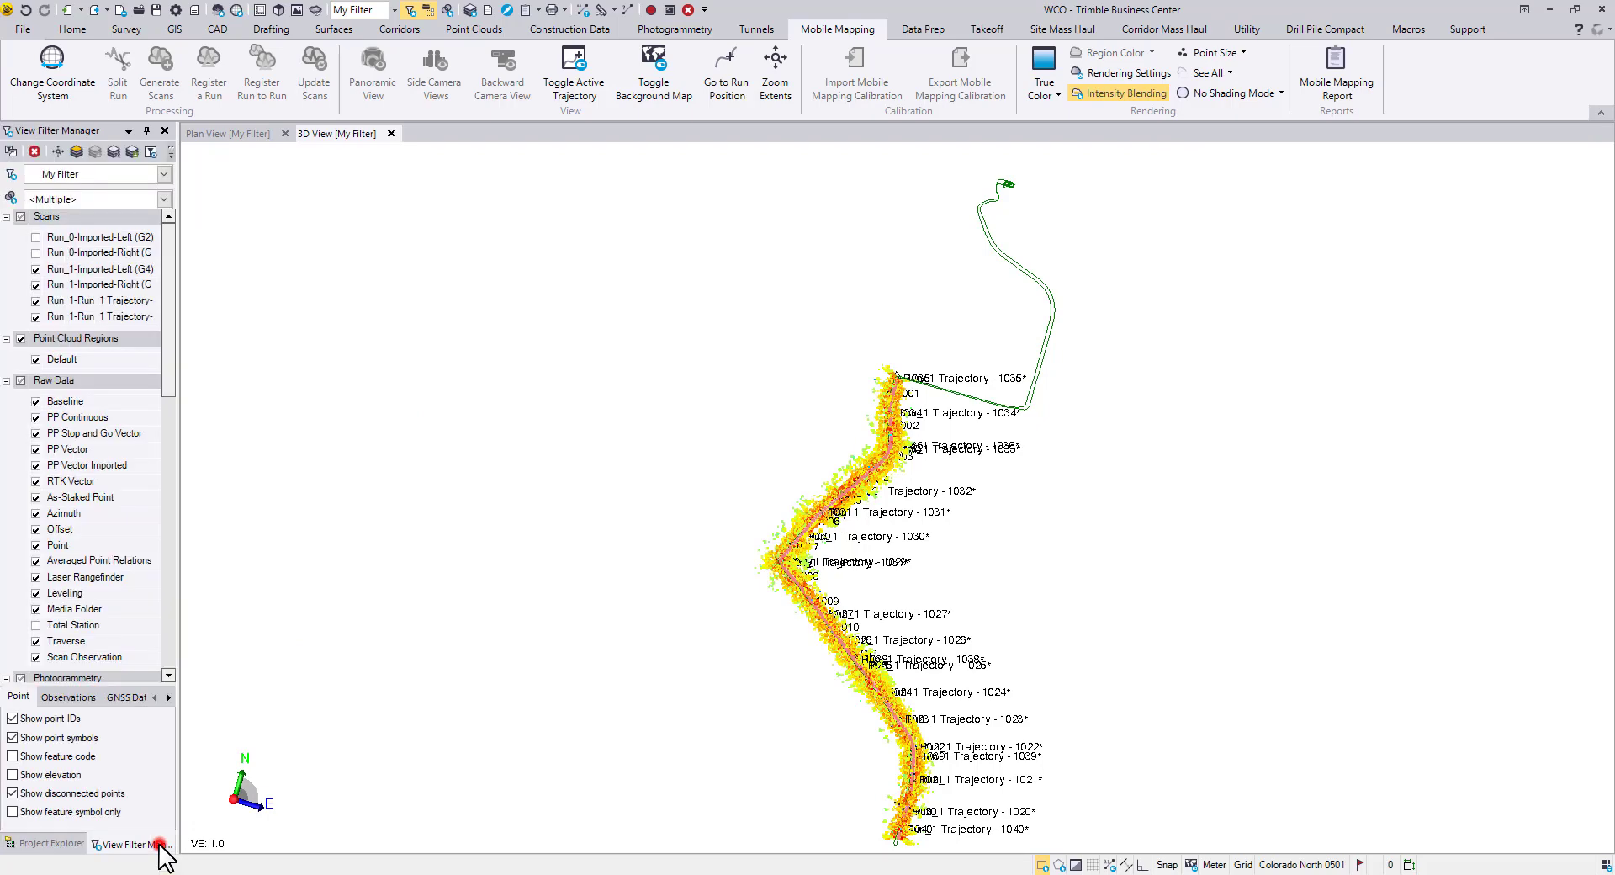
{"action": "left_click", "coordinate": [21, 216]}
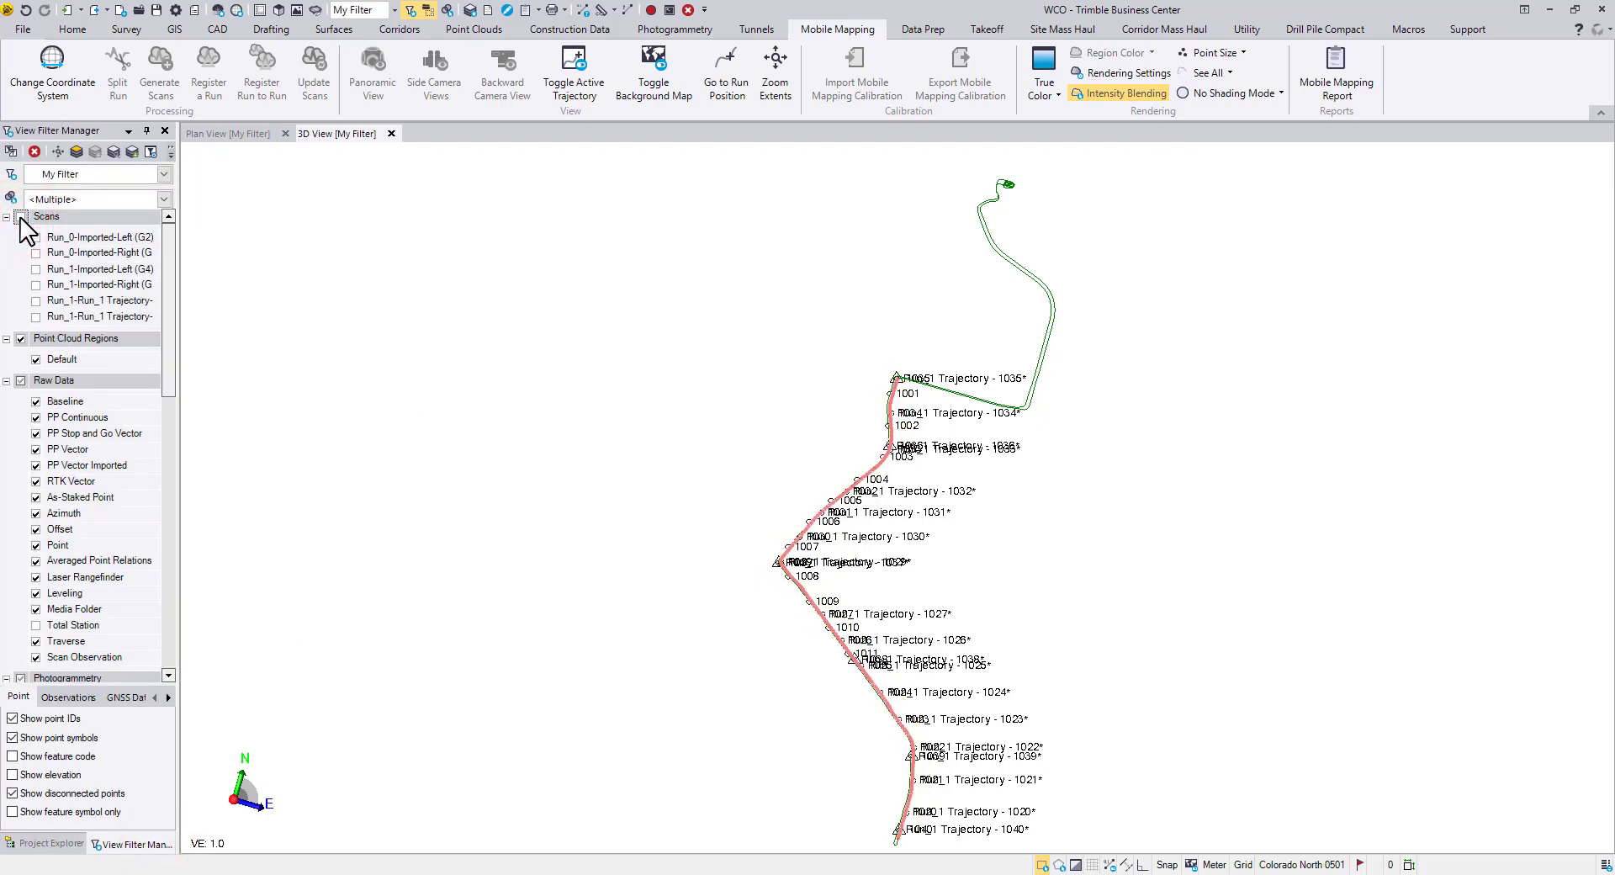
{"action": "left_click", "coordinate": [210, 134]}
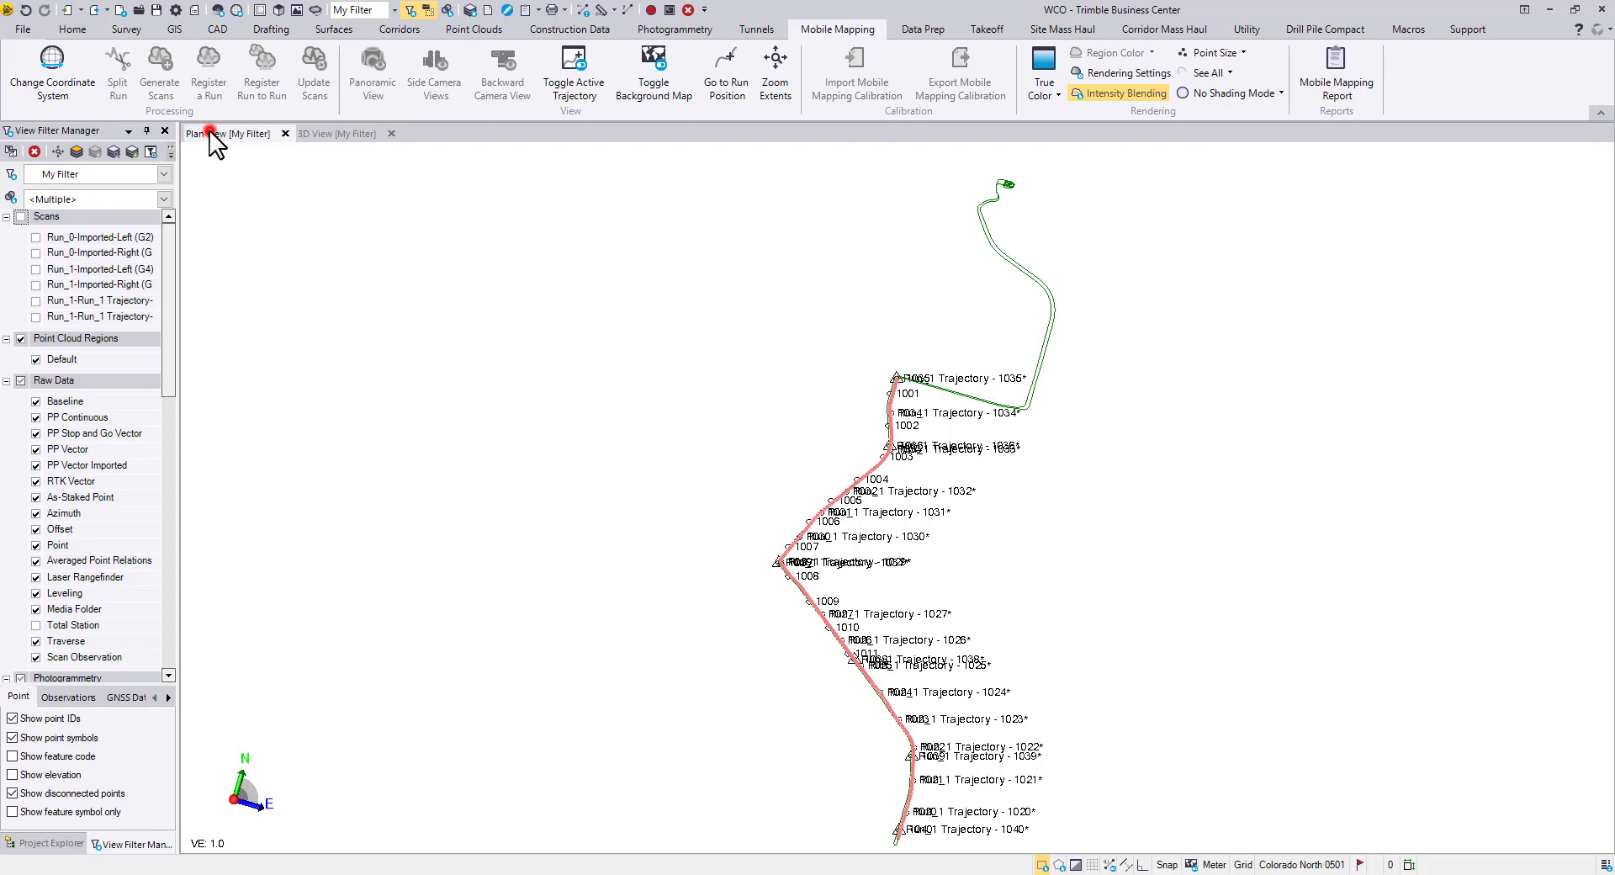
{"action": "middle_click_drag", "start_coordinate": [502, 214], "coordinate": [533, 486]}
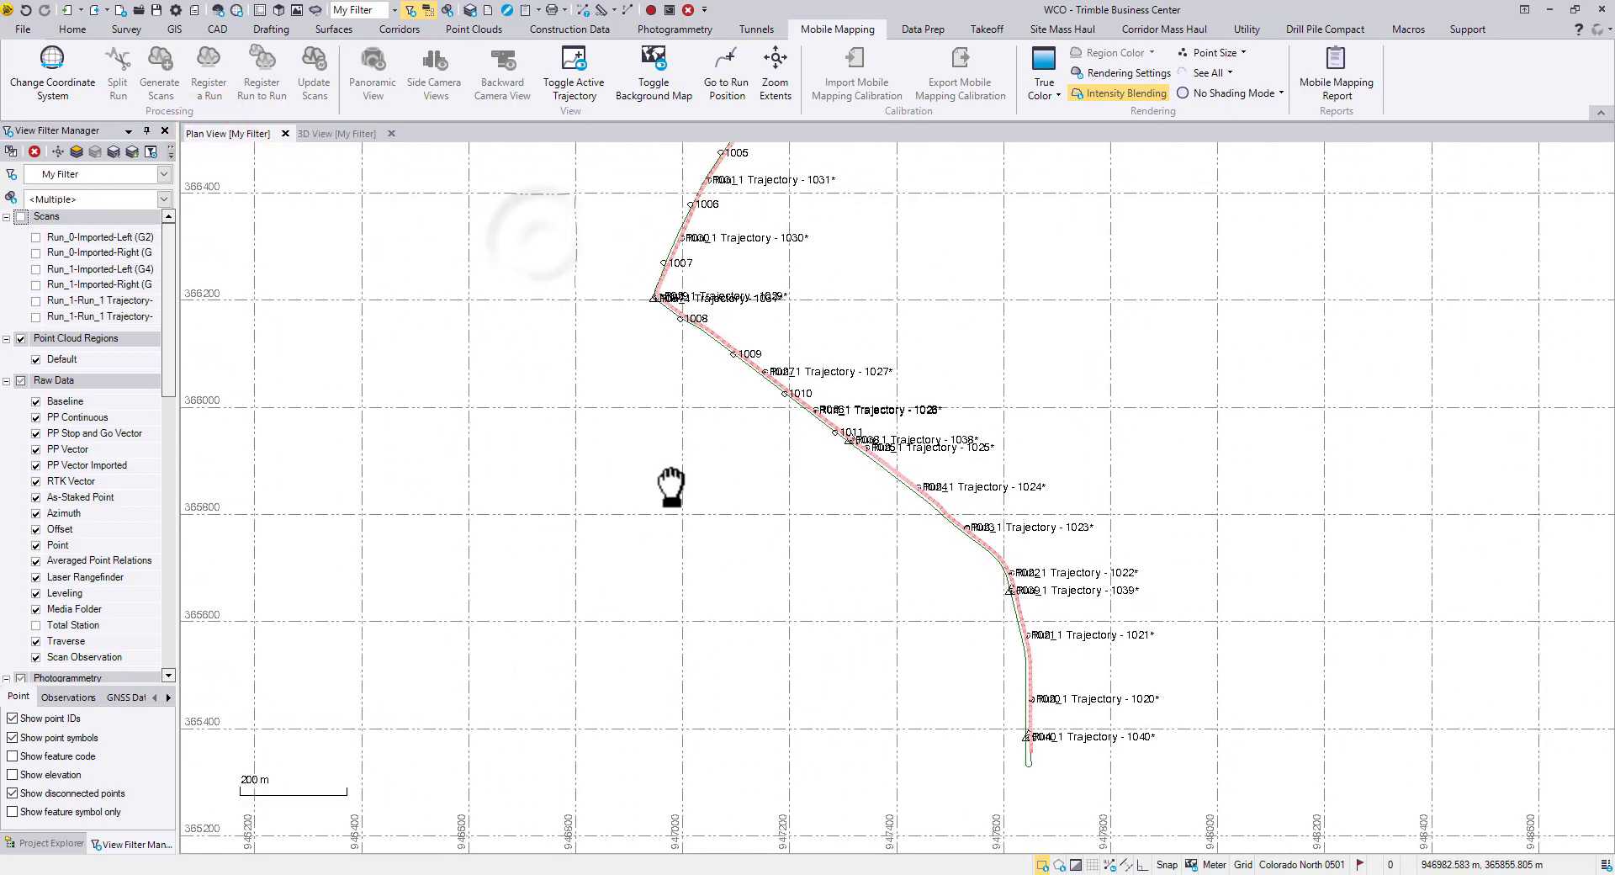
{"action": "scroll", "coordinate": [670, 481], "scroll_direction": "down", "scroll_amount": 2}
{"action": "middle_click_drag", "start_coordinate": [670, 480], "coordinate": [738, 598]}
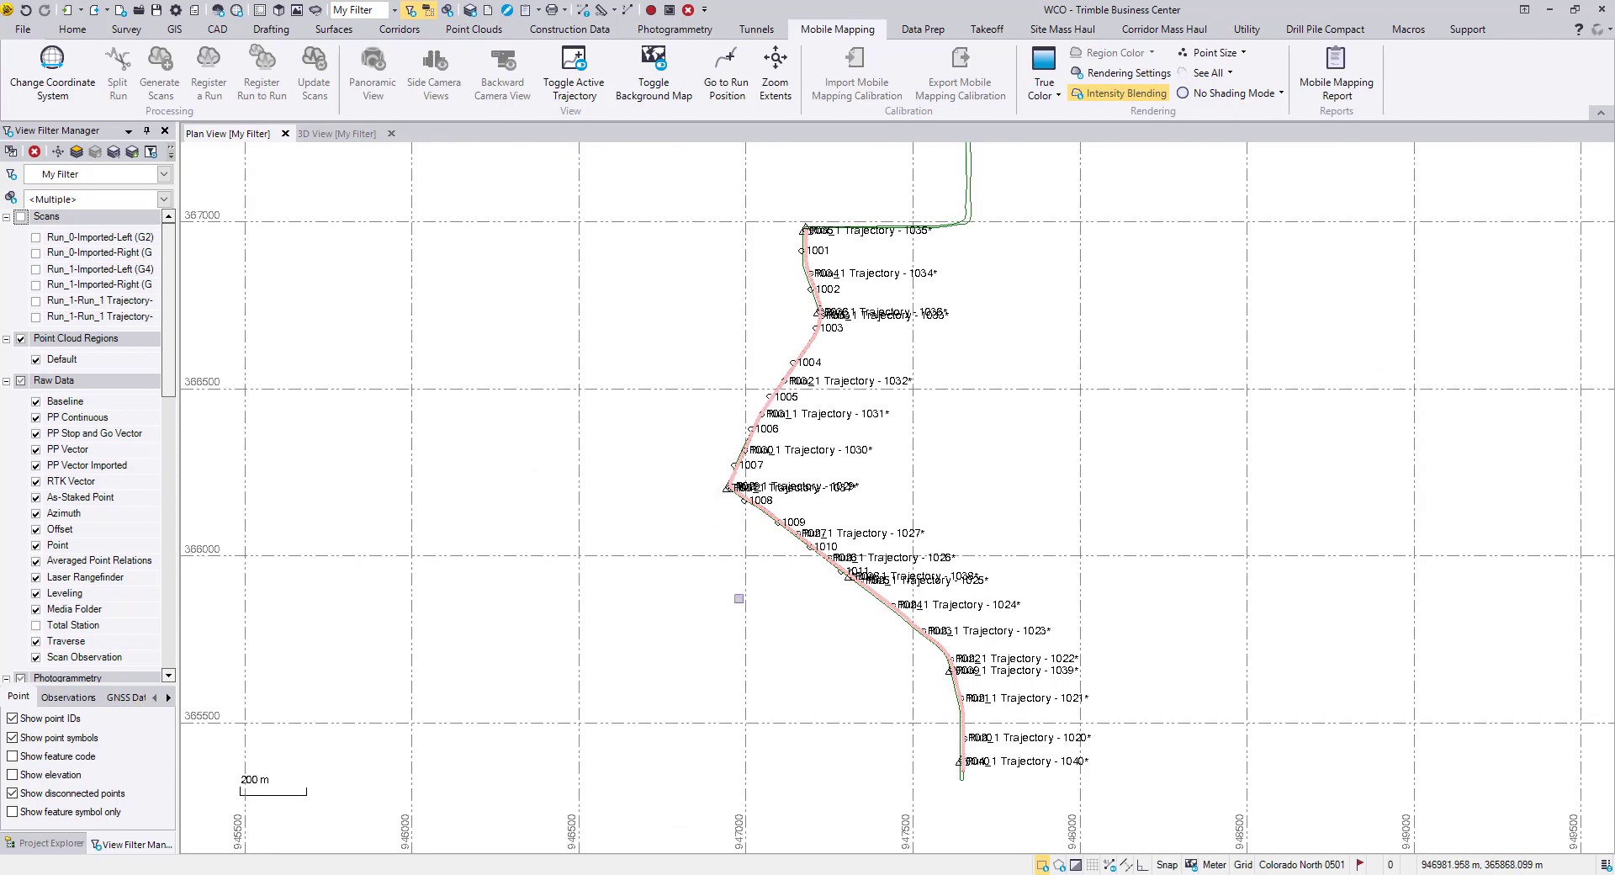
Create a new plane in the Plane Manager and name it Run 1 Check
{"action": "left_click", "coordinate": [491, 32]}
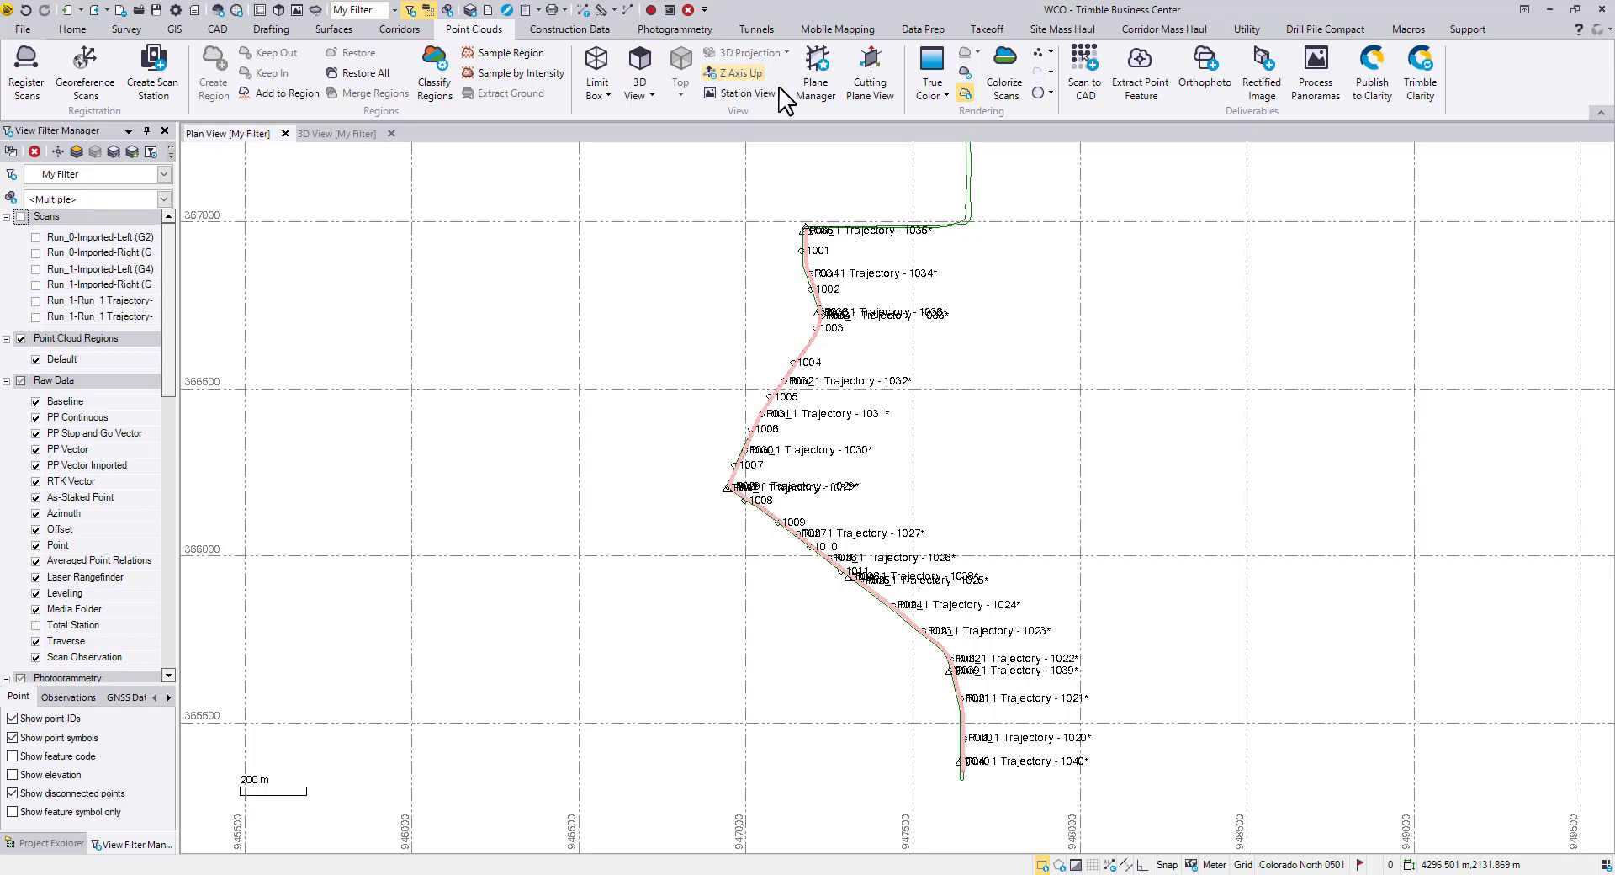
{"action": "left_click", "coordinate": [809, 99]}
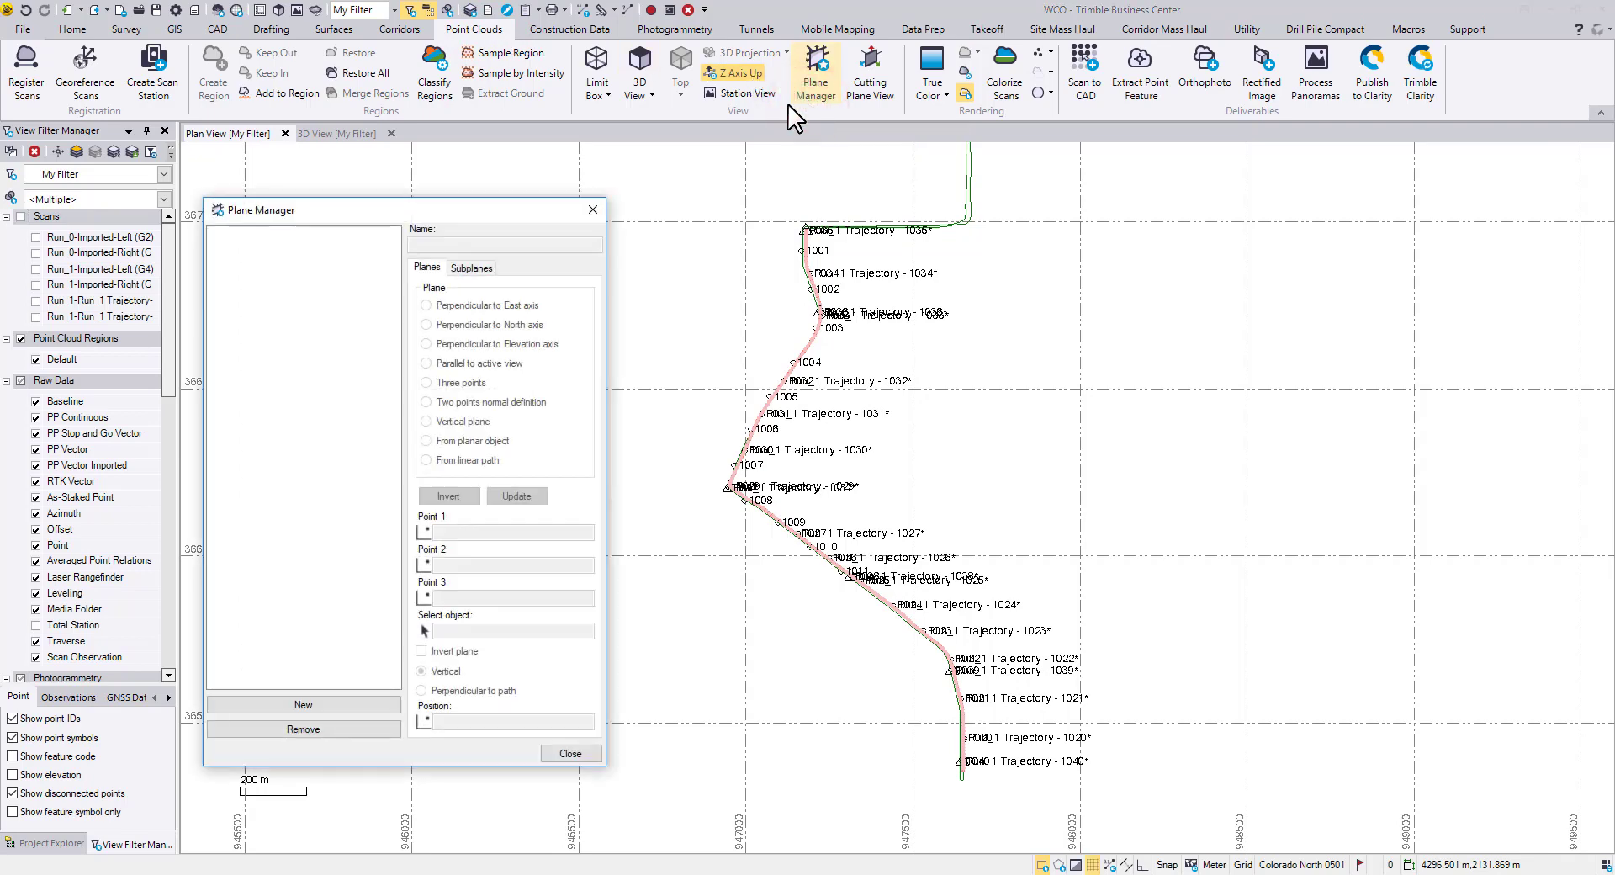
{"action": "left_click", "coordinate": [353, 708]}
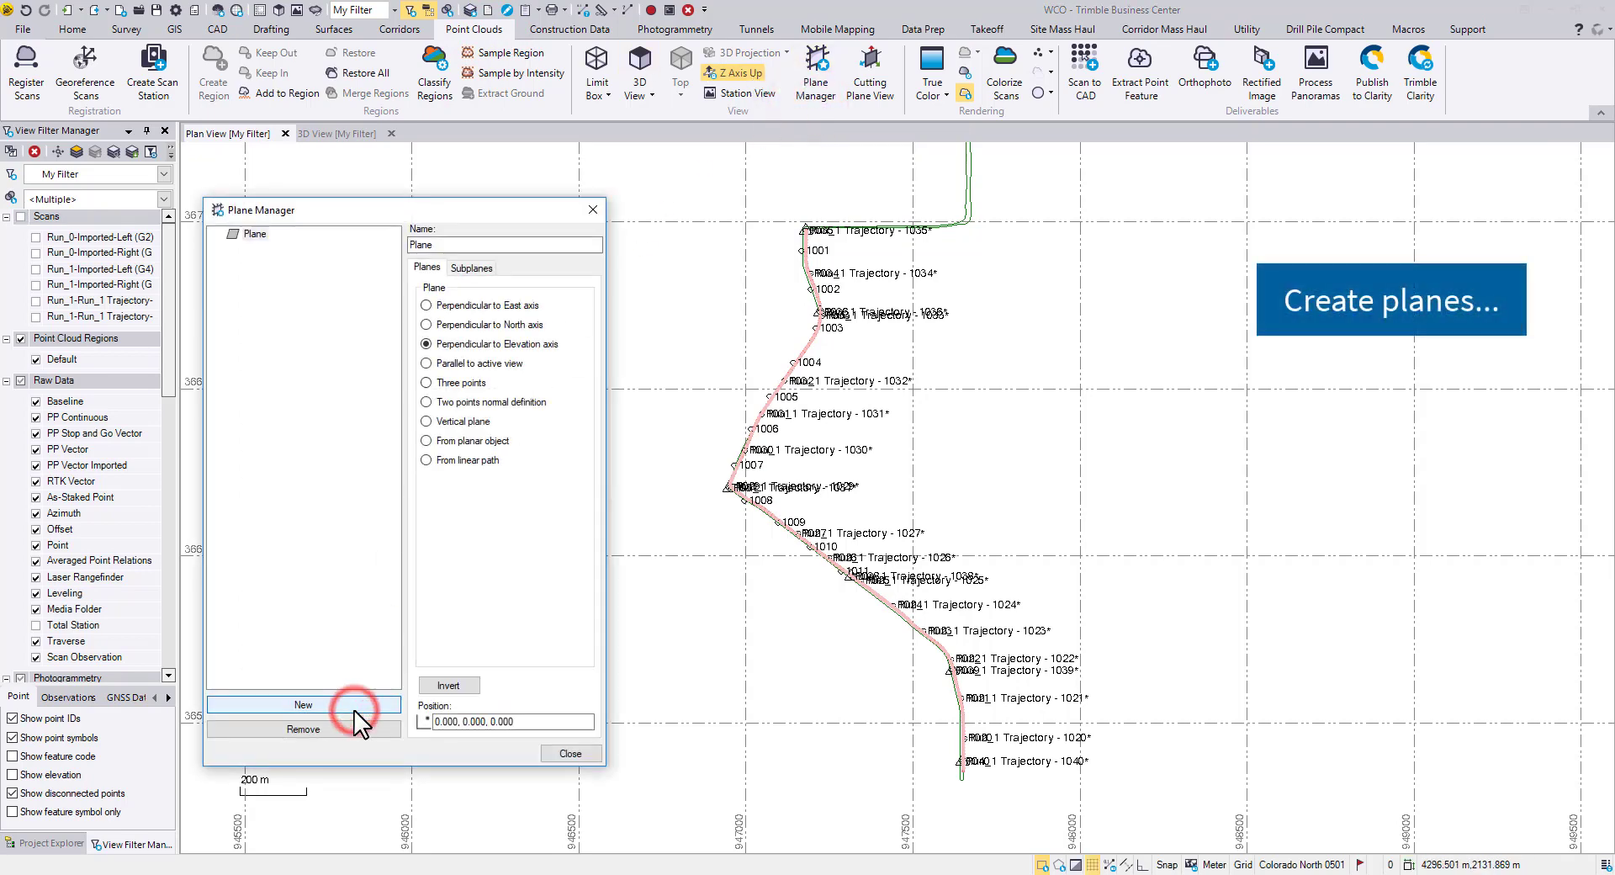
{"action": "double_click", "coordinate": [458, 244]}
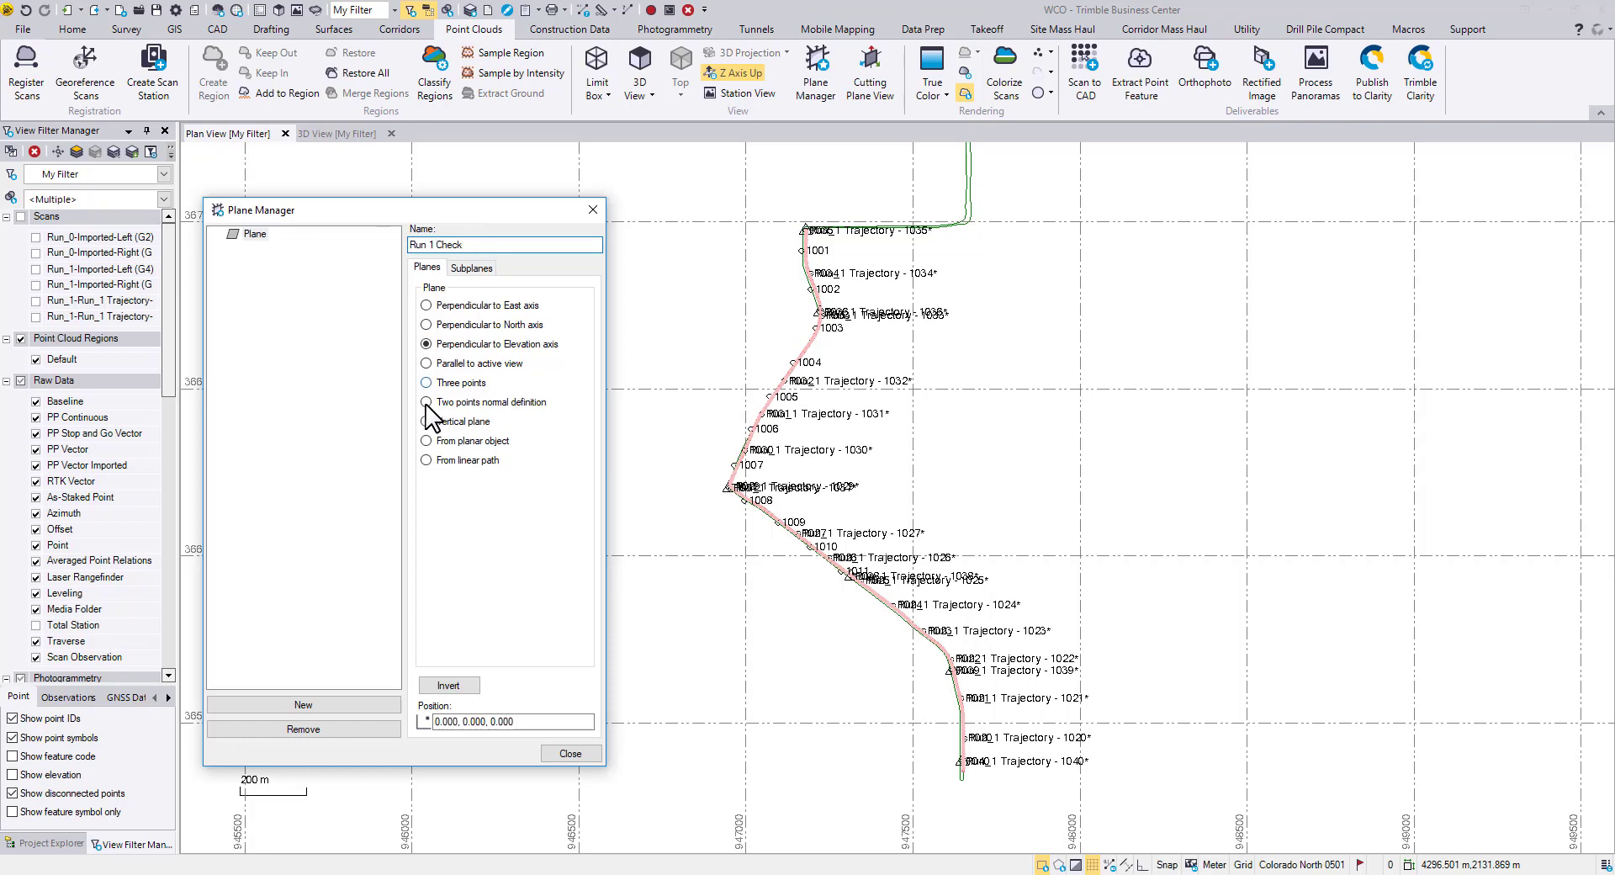
Define the Run 1 Check plane from a linear path along Run_1 Trajectory, perpendicular to the path
{"action": "left_click", "coordinate": [426, 460]}
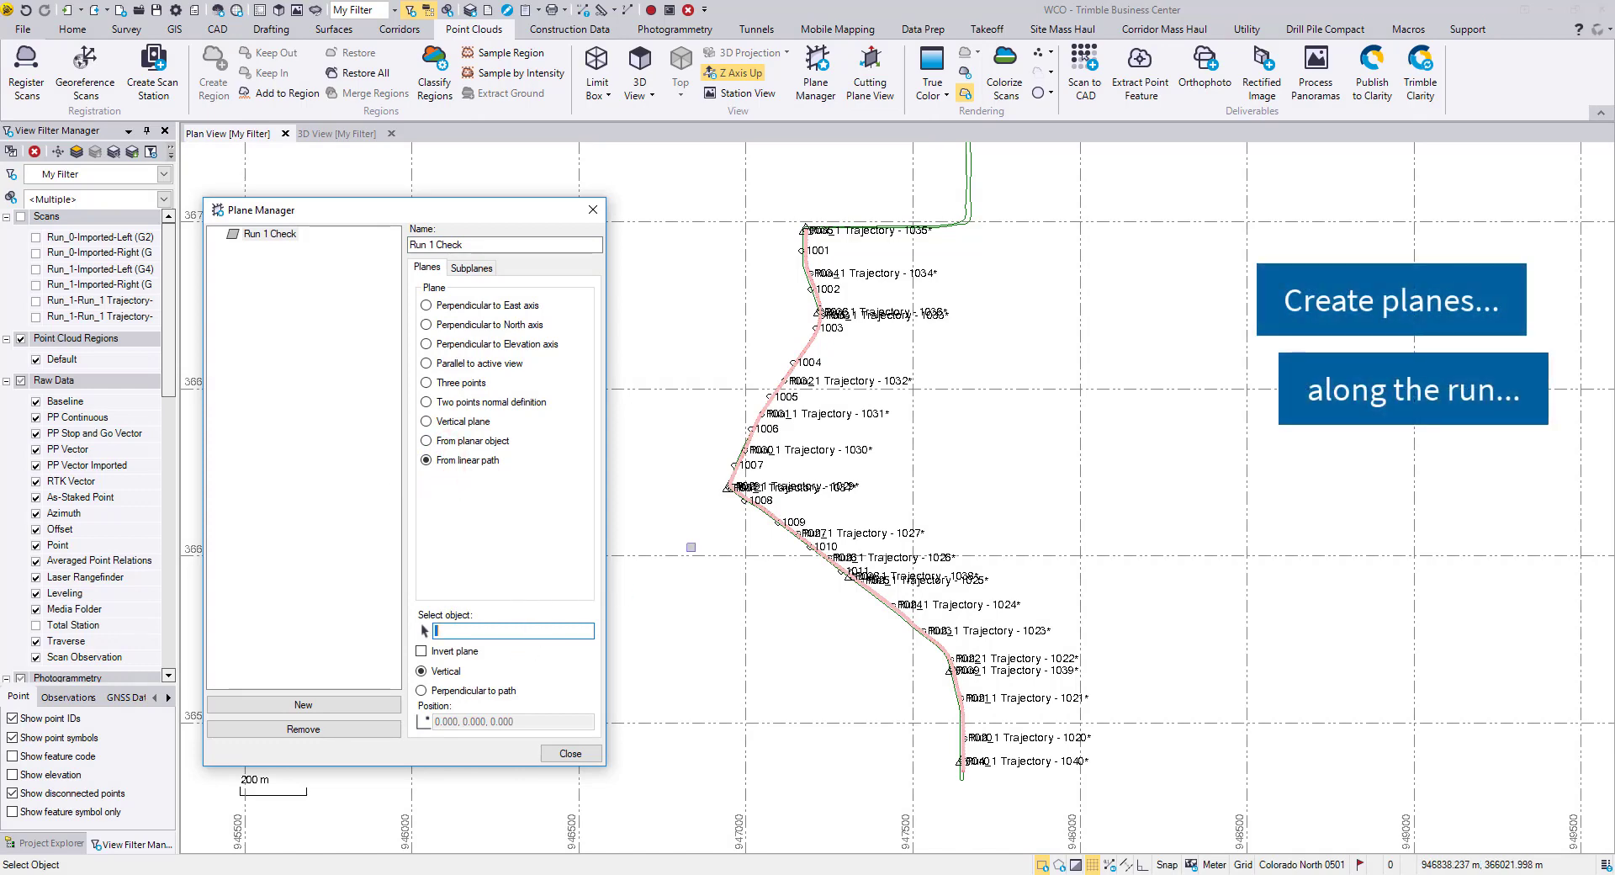
{"action": "scroll", "coordinate": [768, 507], "scroll_direction": "up", "scroll_amount": 3}
{"action": "left_click", "coordinate": [768, 507]}
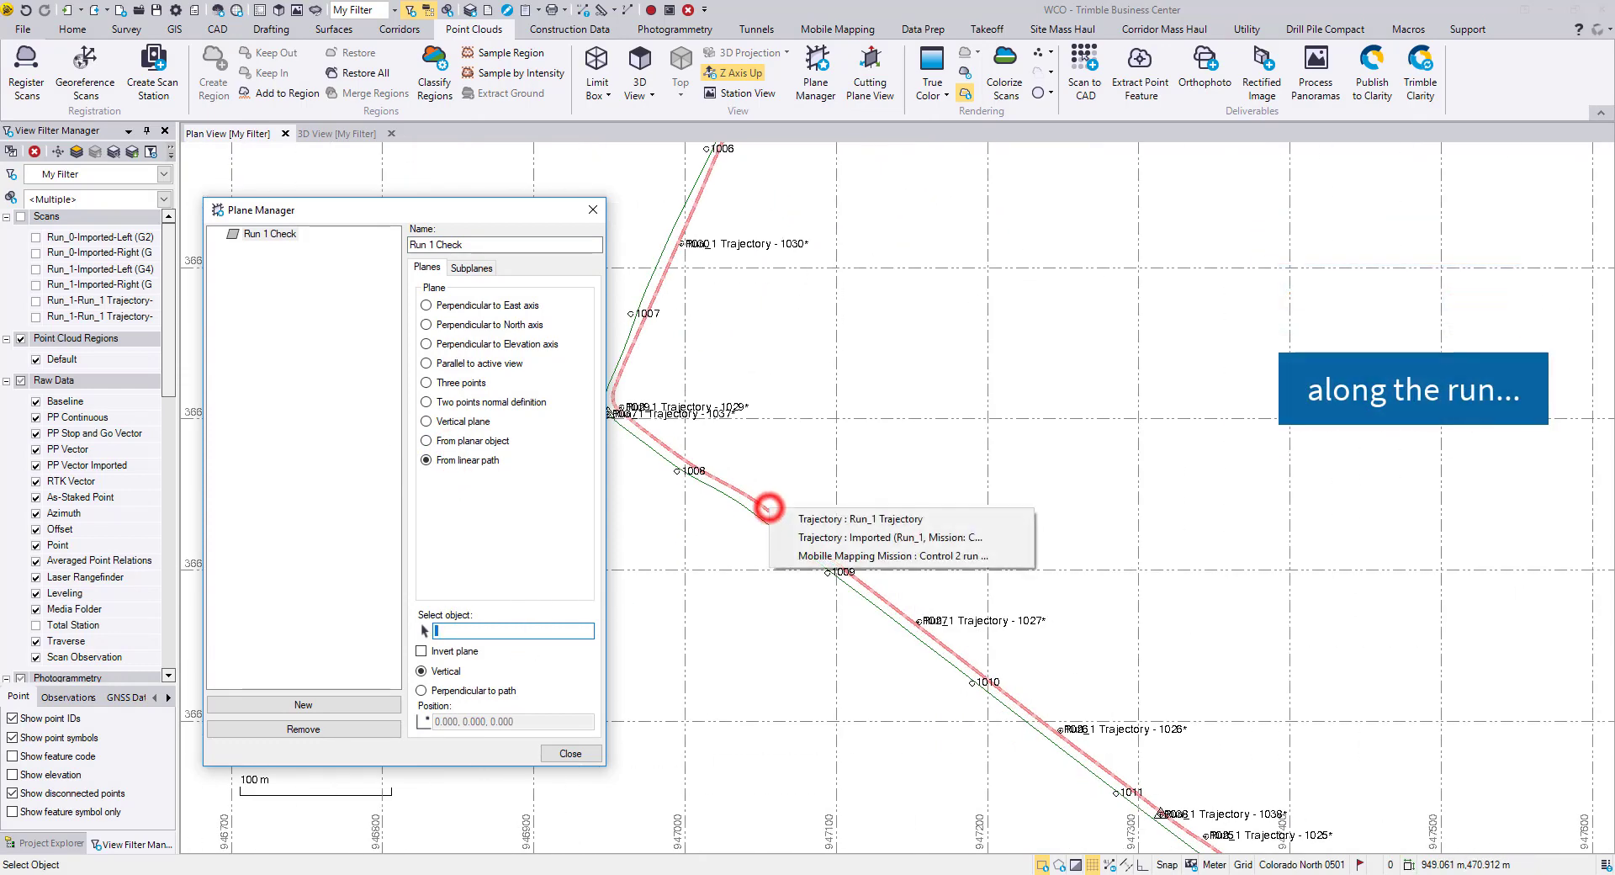
{"action": "left_click", "coordinate": [941, 519]}
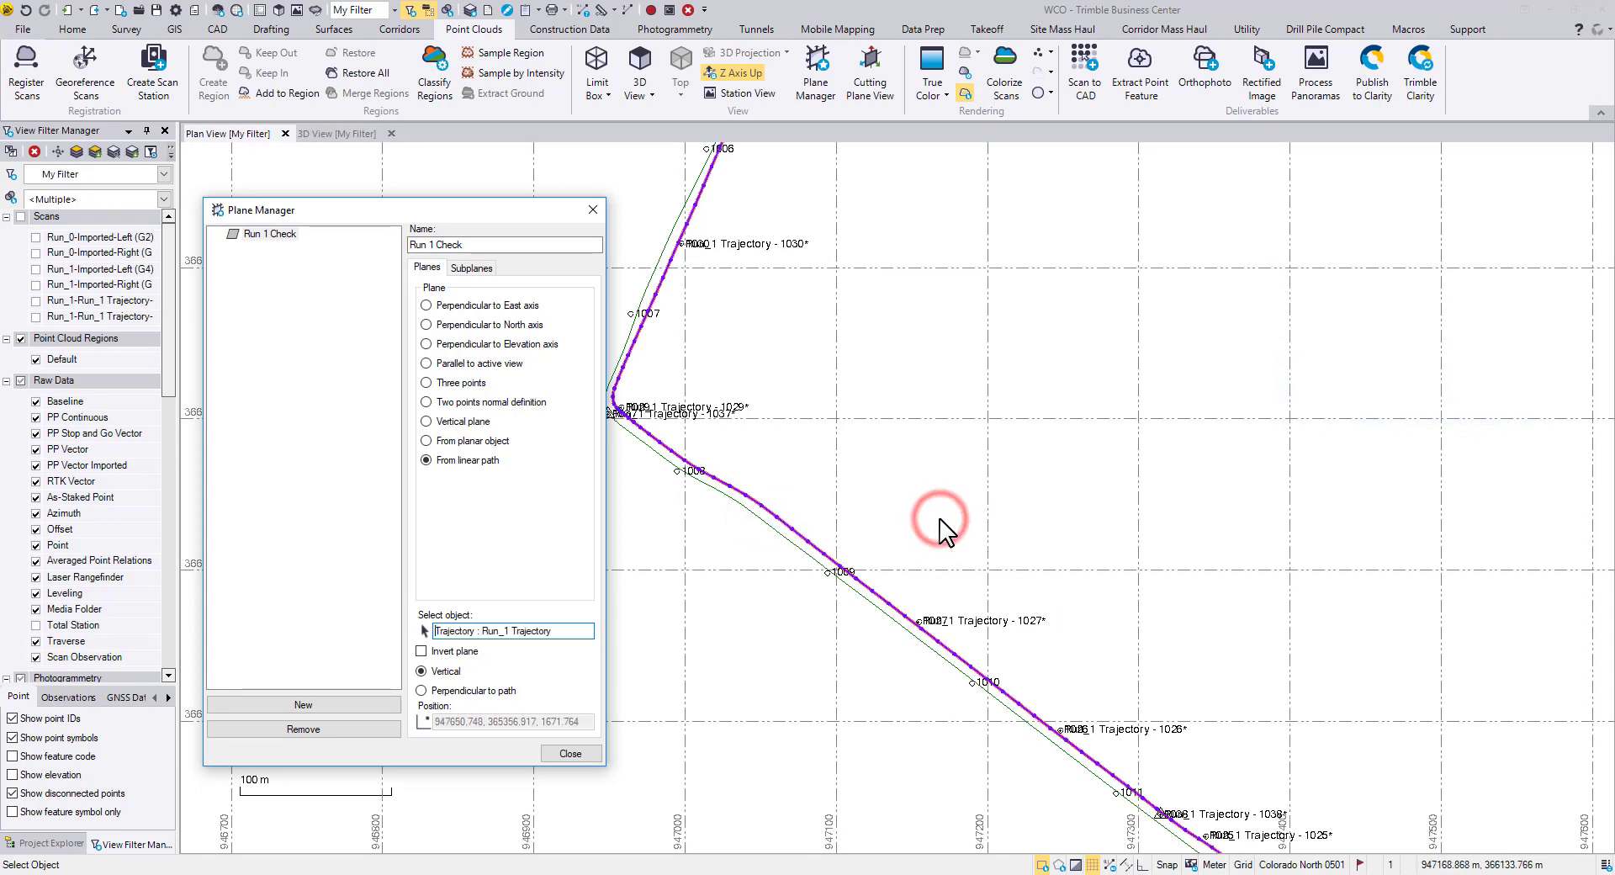
{"action": "left_click", "coordinate": [497, 692]}
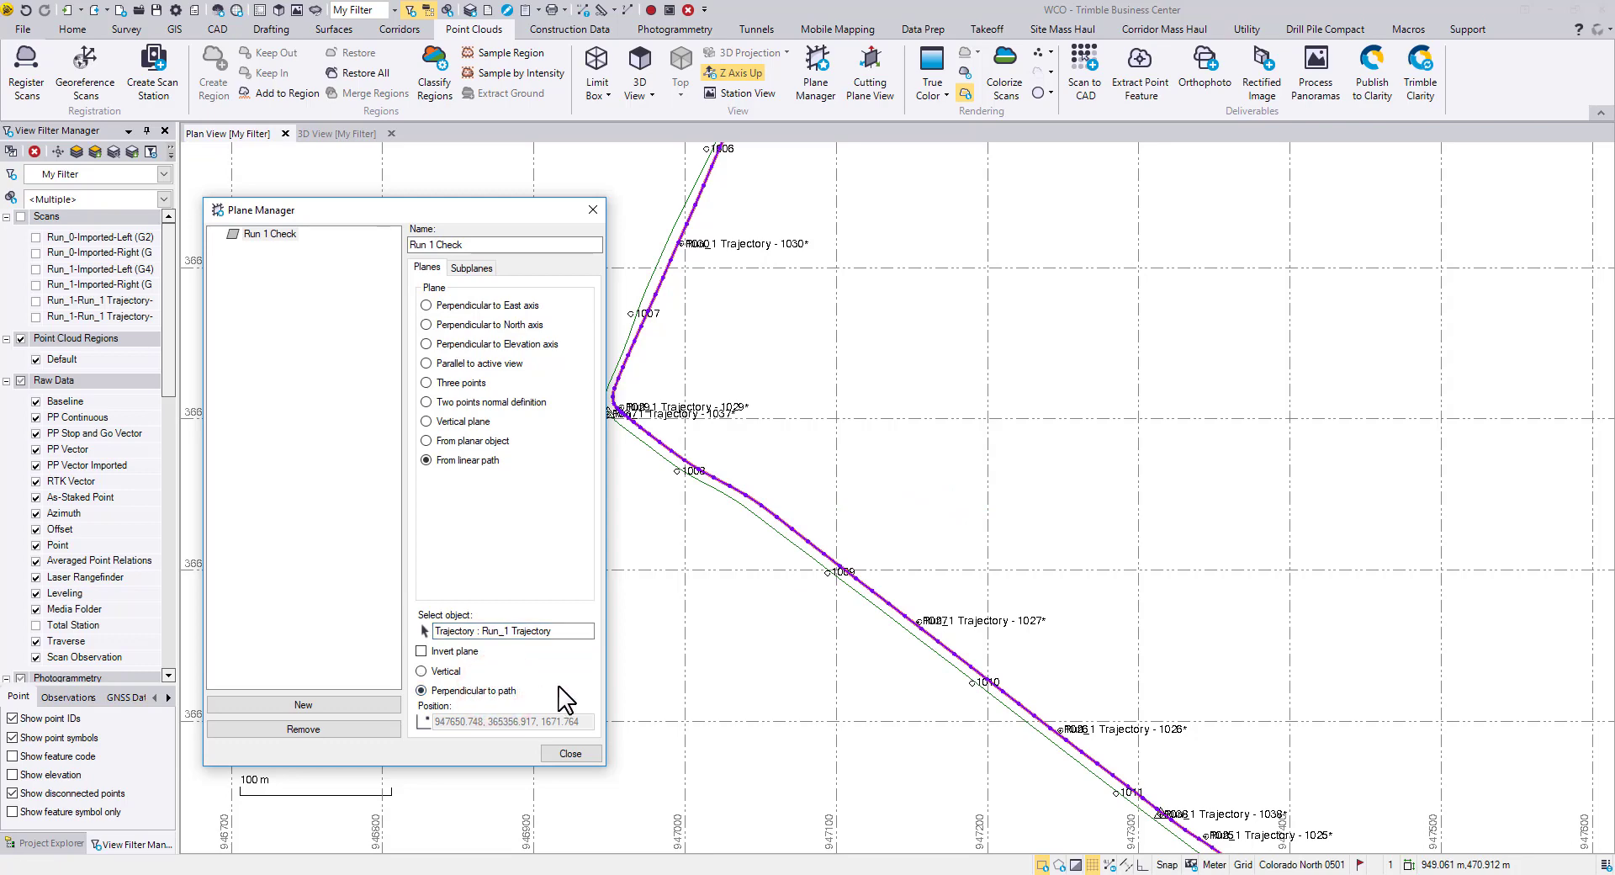
Show the subplane settings of Run 1 Check and hide Run_1 Trajectory in My Filter
{"action": "left_click", "coordinate": [494, 270]}
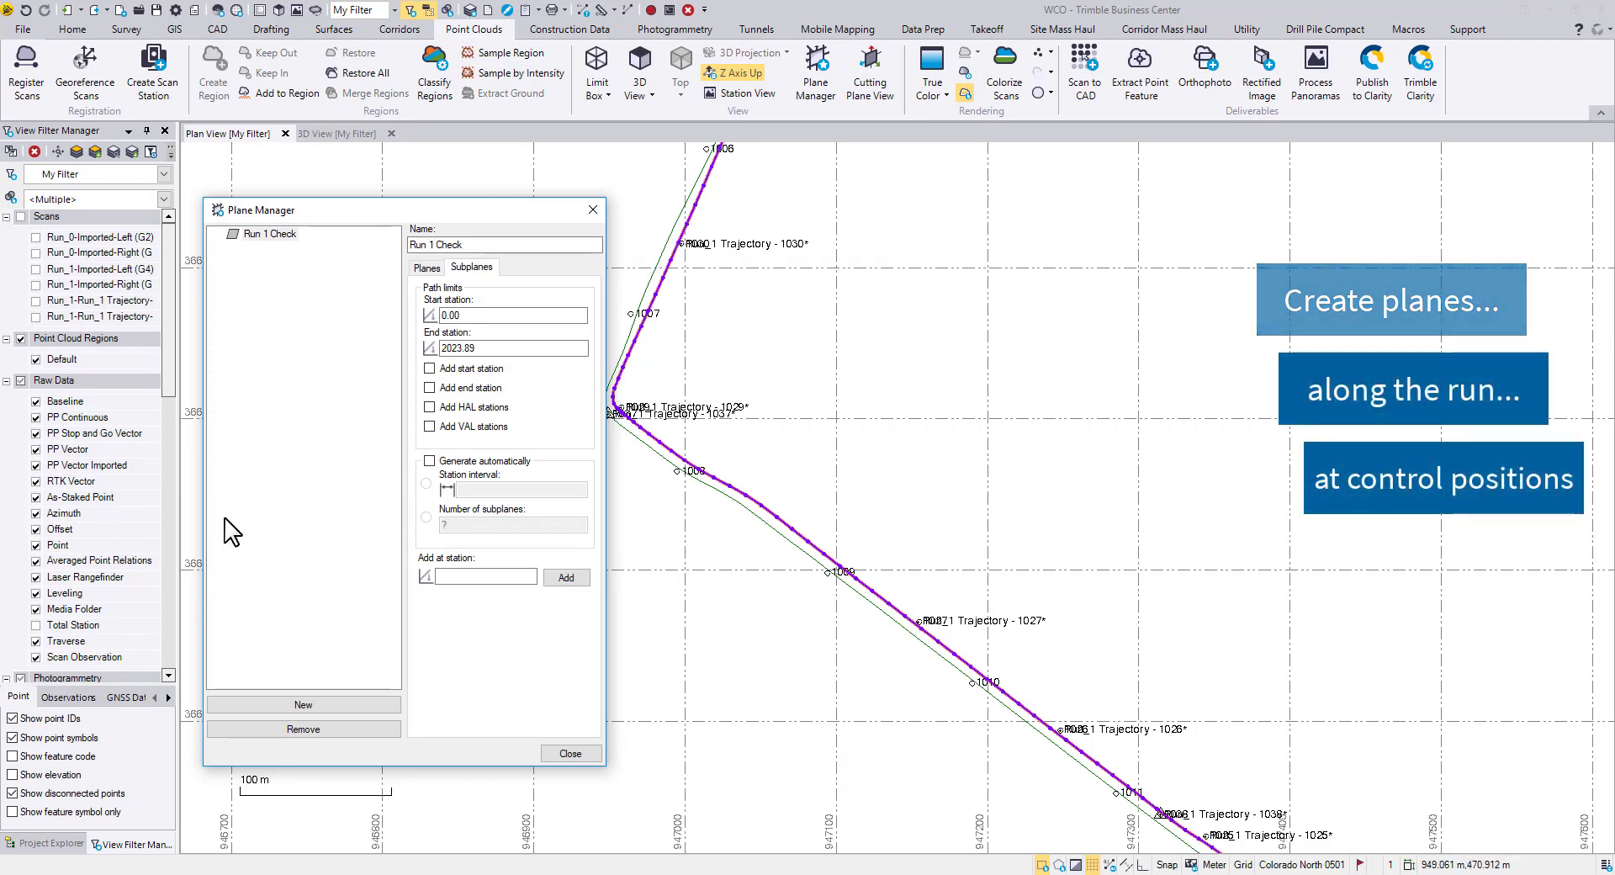
{"action": "scroll", "coordinate": [106, 540], "scroll_direction": "down", "scroll_amount": 5}
{"action": "scroll", "coordinate": [106, 542], "scroll_direction": "down", "scroll_amount": 5}
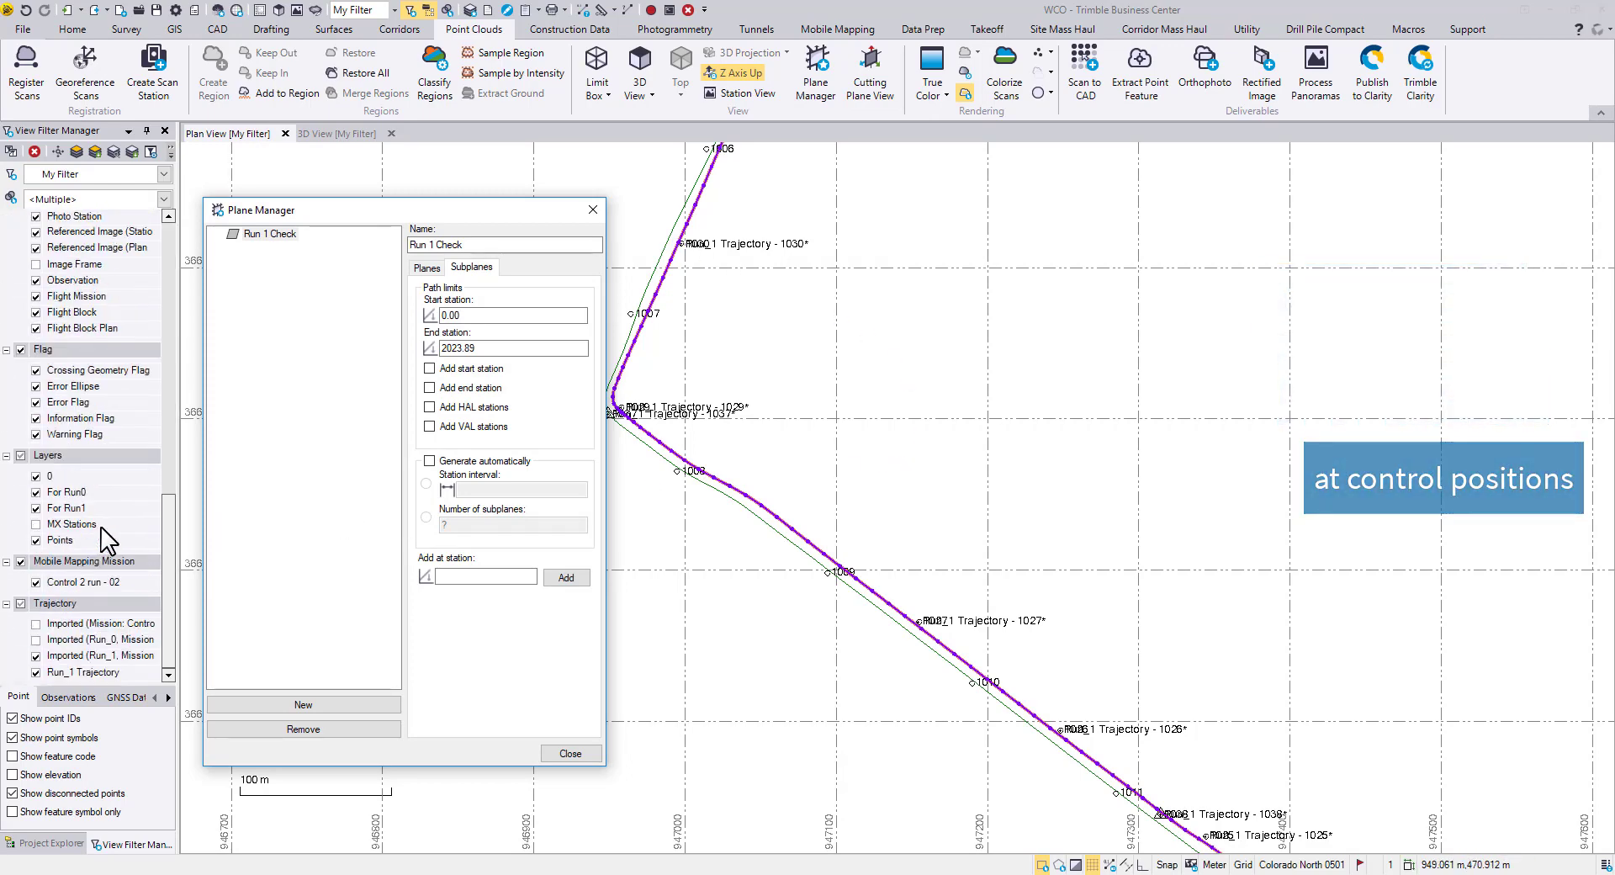
{"action": "left_click", "coordinate": [35, 673]}
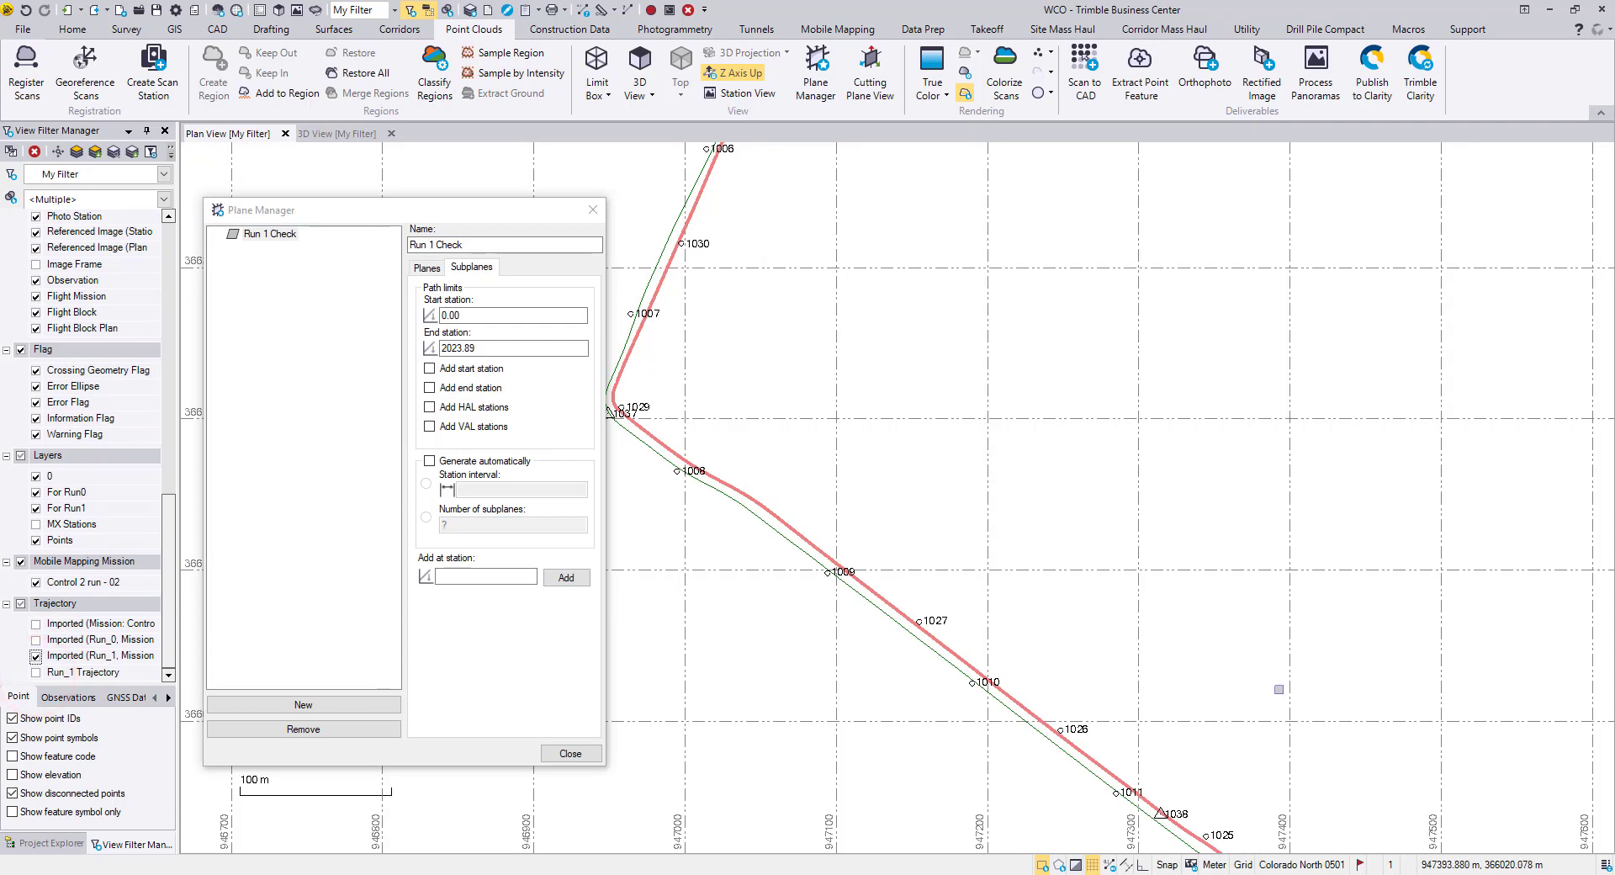
Add a subplane at control point 1040, station 26.73, and expand Run 1 Check to list it
{"action": "middle_click_drag", "start_coordinate": [1280, 695], "coordinate": [1258, 375]}
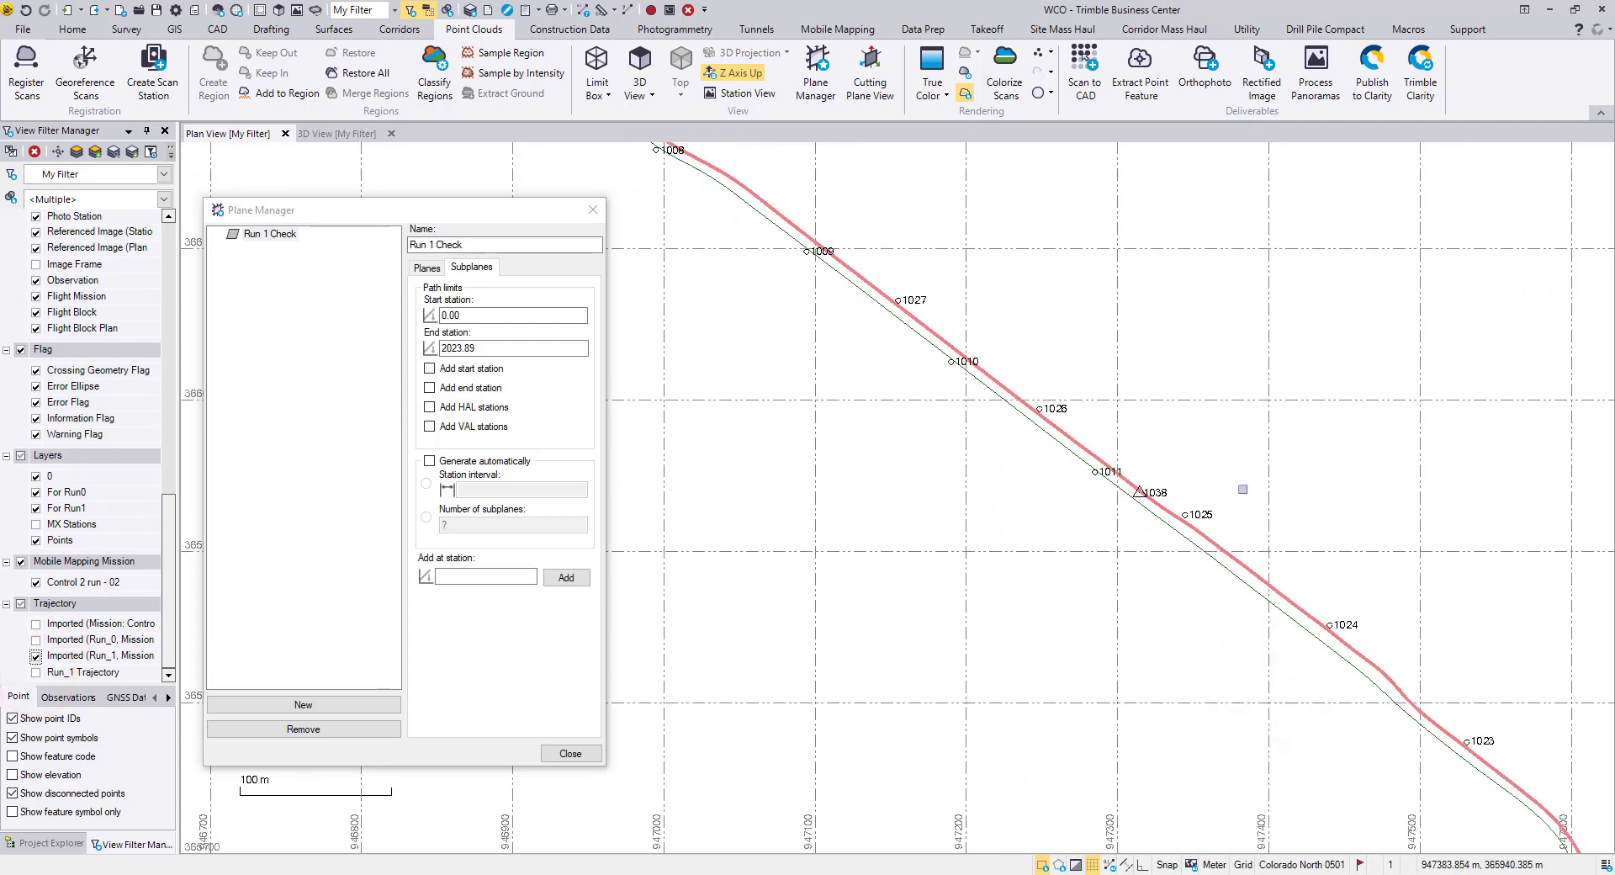
{"action": "middle_click_drag", "start_coordinate": [1391, 750], "coordinate": [800, 174]}
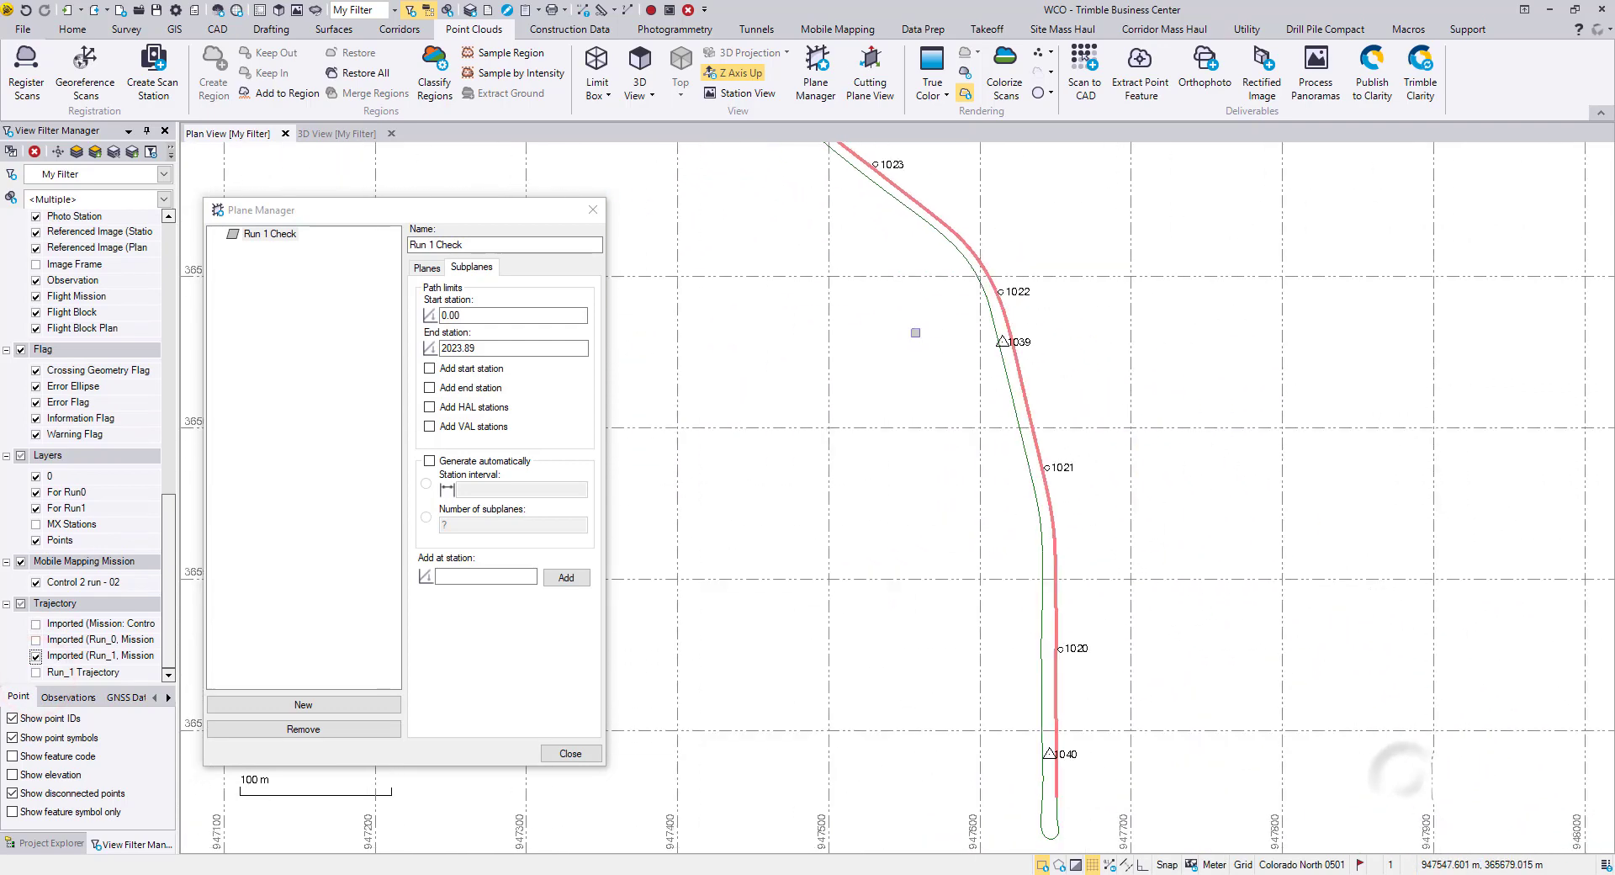
{"action": "scroll", "coordinate": [1218, 667], "scroll_direction": "up", "scroll_amount": 4}
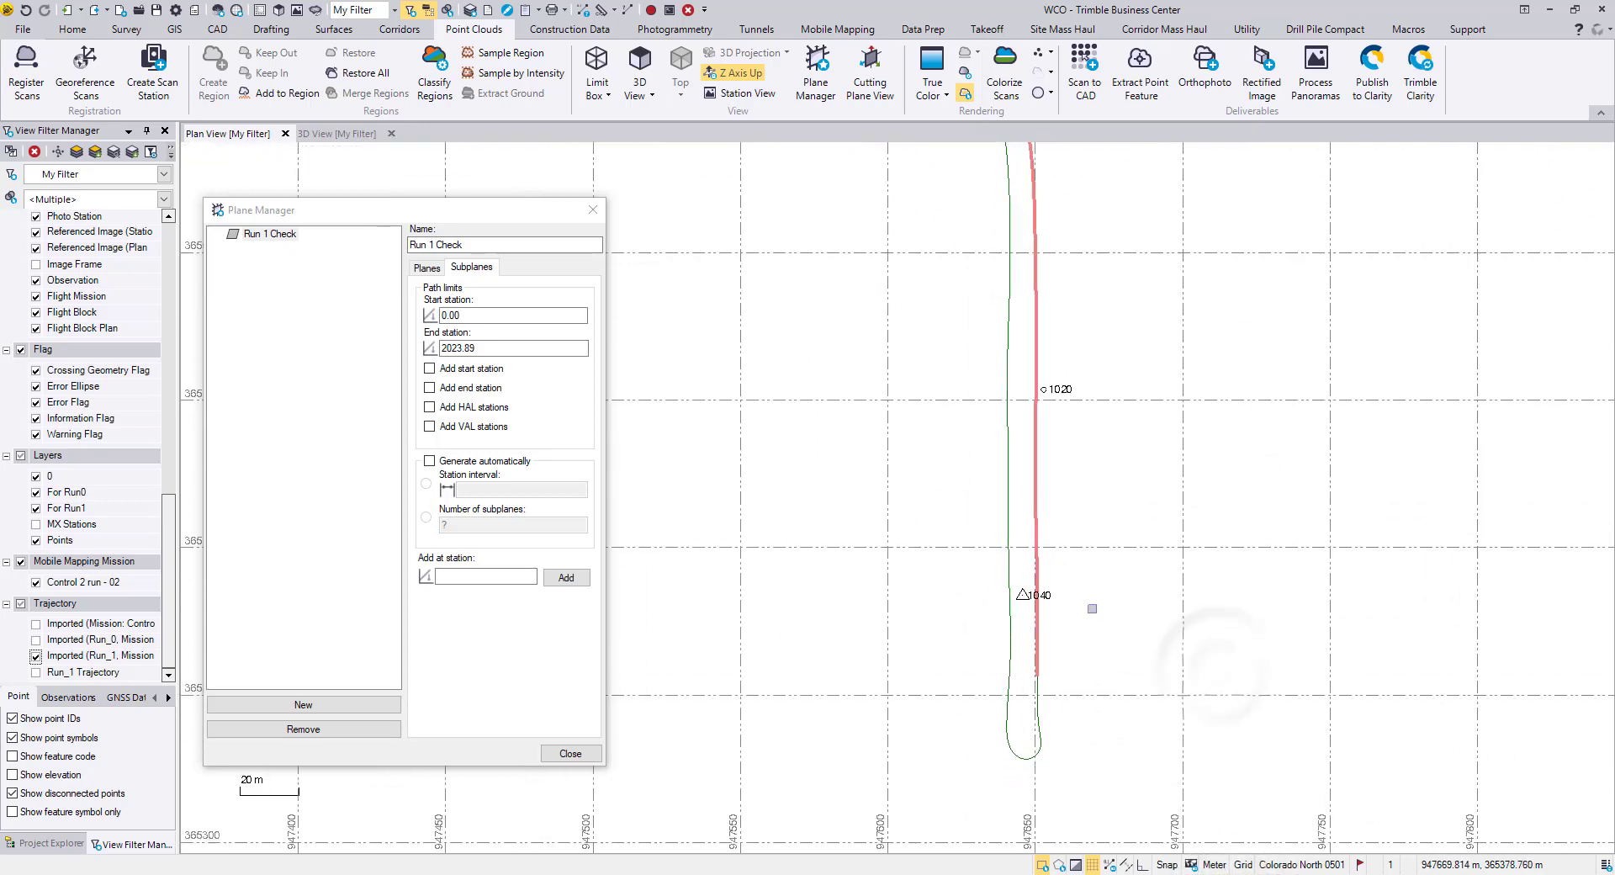
{"action": "left_click", "coordinate": [518, 576]}
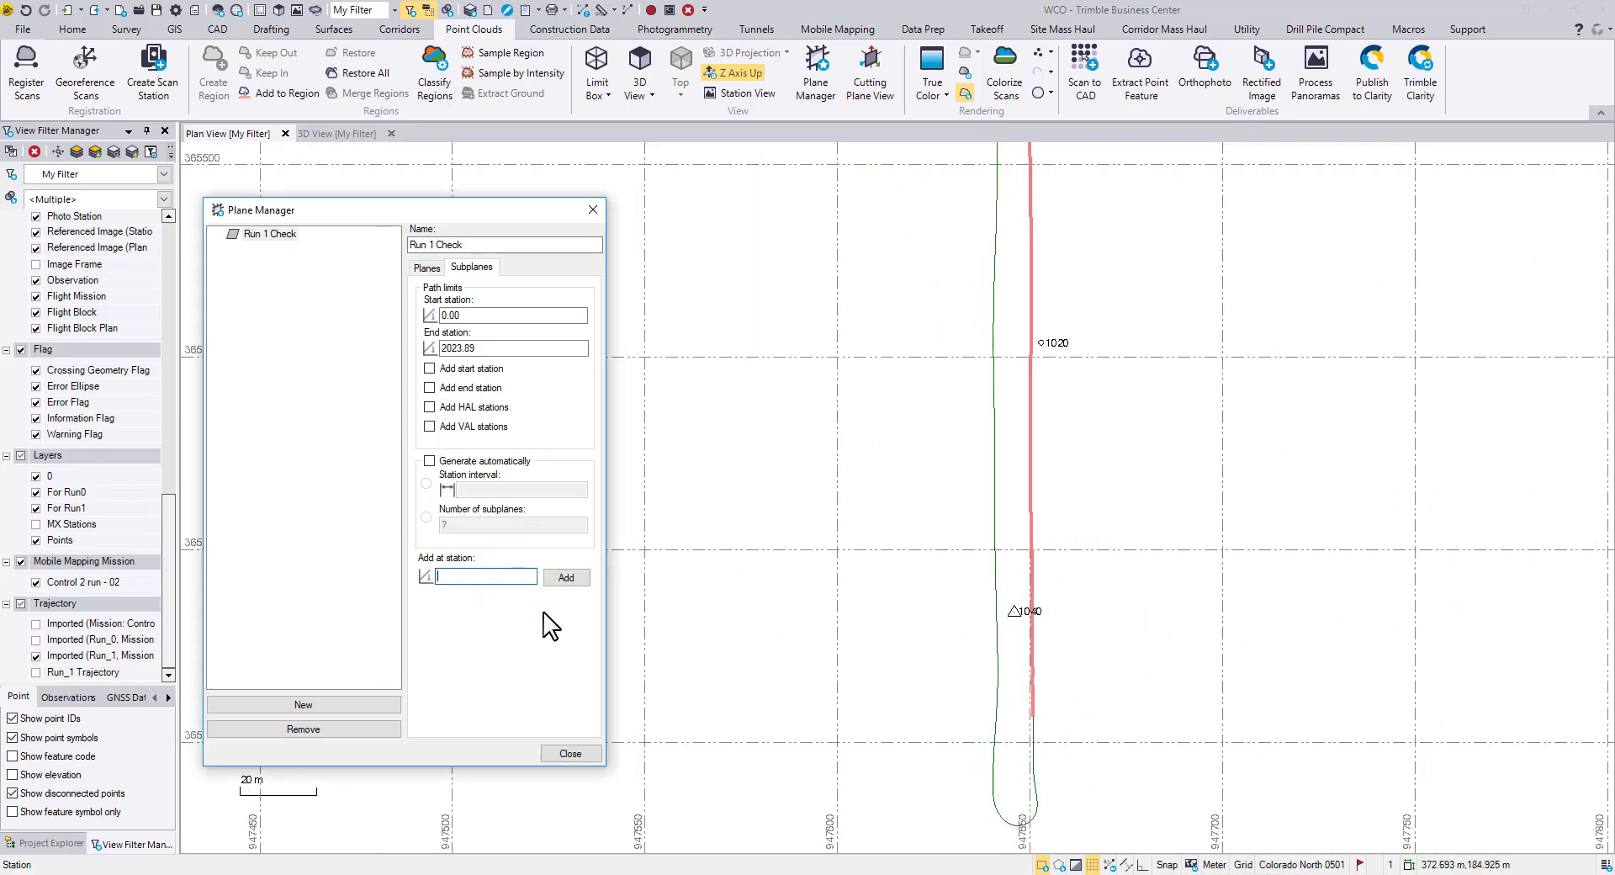
{"action": "scroll", "coordinate": [1021, 609], "scroll_direction": "up", "scroll_amount": 3}
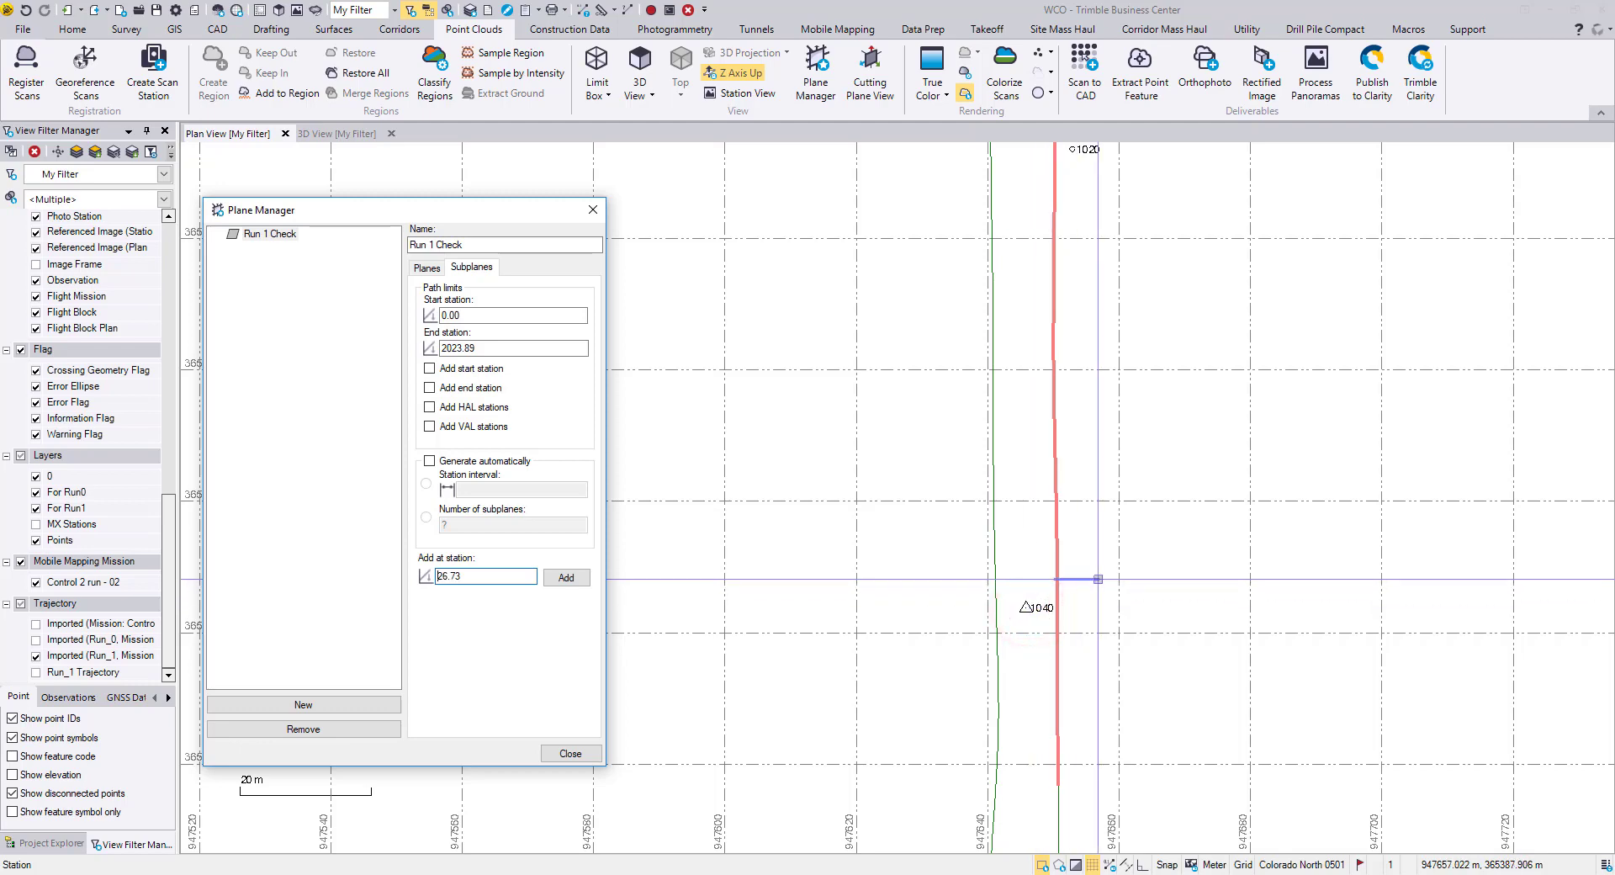
{"action": "left_click", "coordinate": [766, 587]}
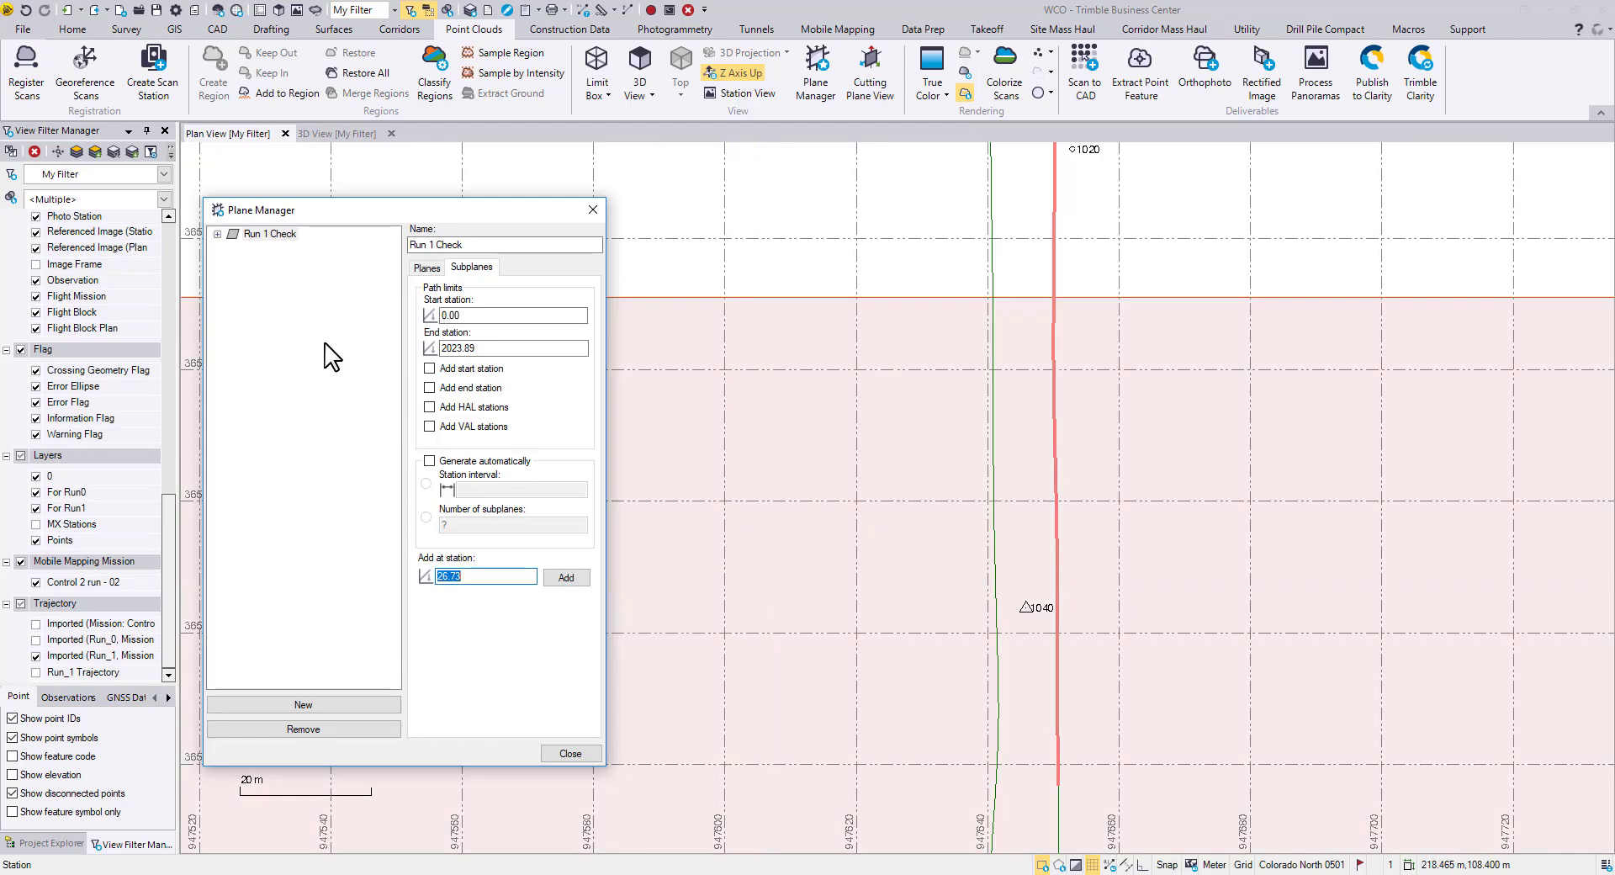
{"action": "left_click", "coordinate": [217, 235]}
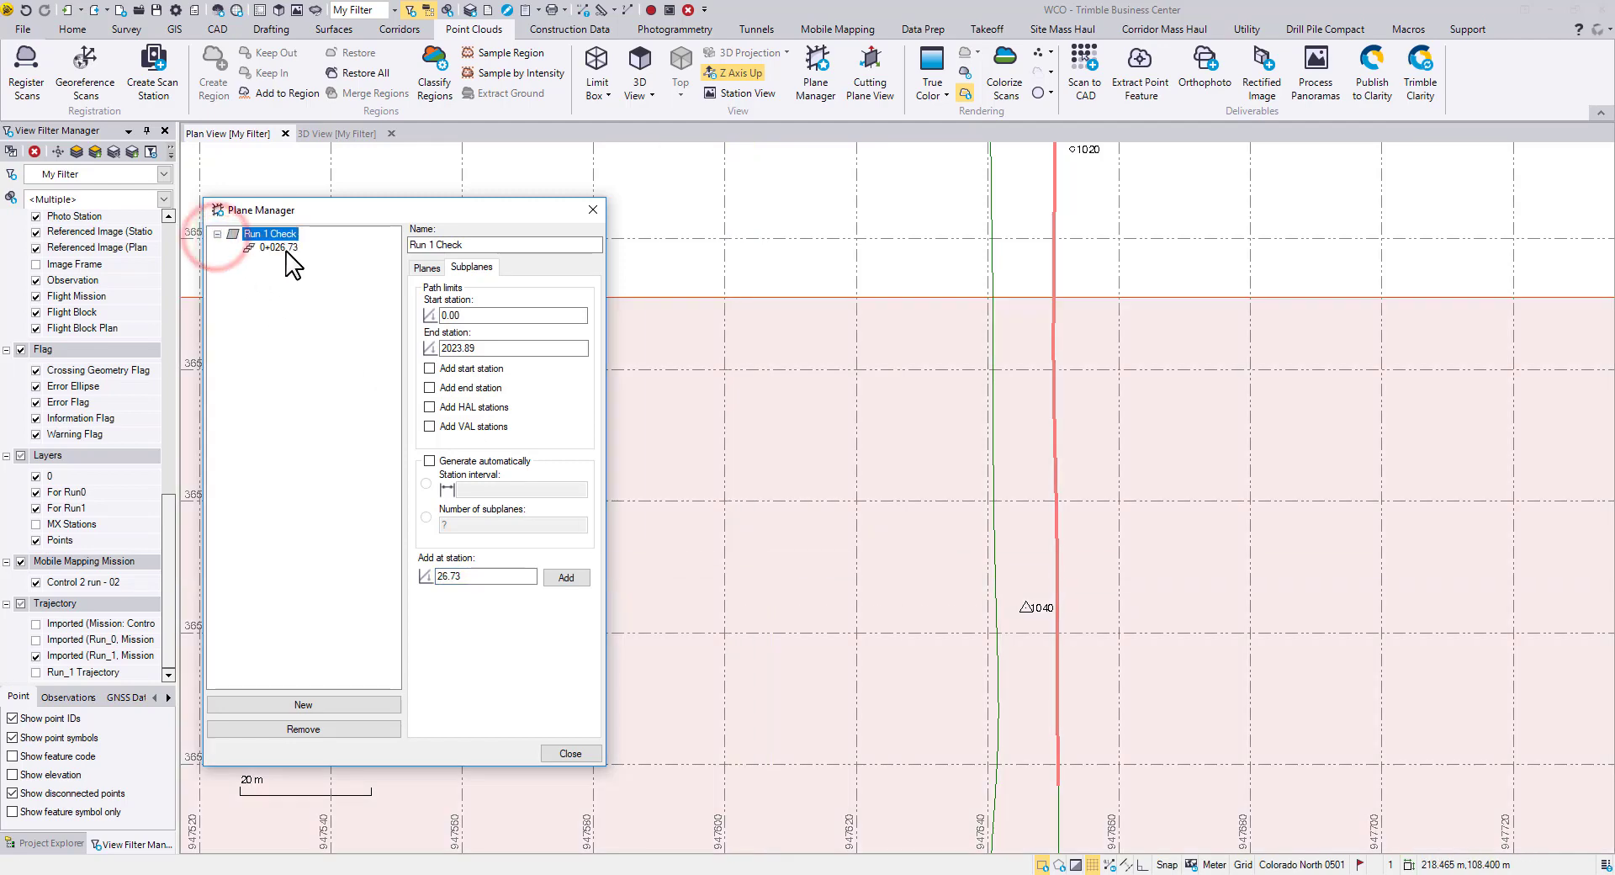
Add a subplane to Run 1 Check at point 1020, station 96.64
{"action": "scroll", "coordinate": [916, 472], "scroll_direction": "down", "scroll_amount": 2}
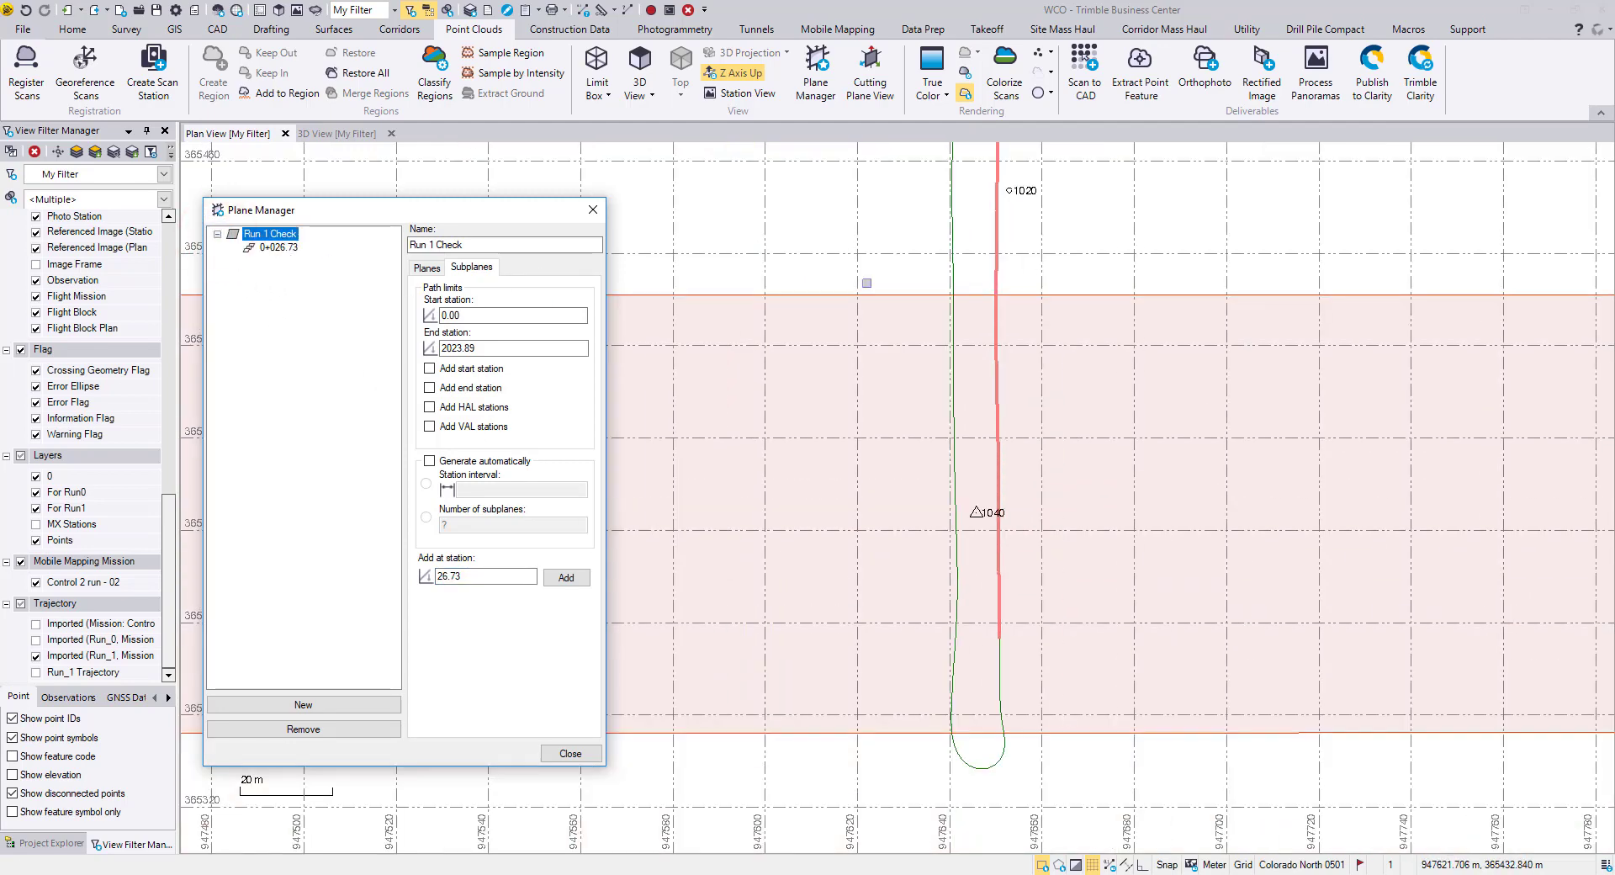
{"action": "middle_click_drag", "start_coordinate": [916, 472], "coordinate": [908, 469]}
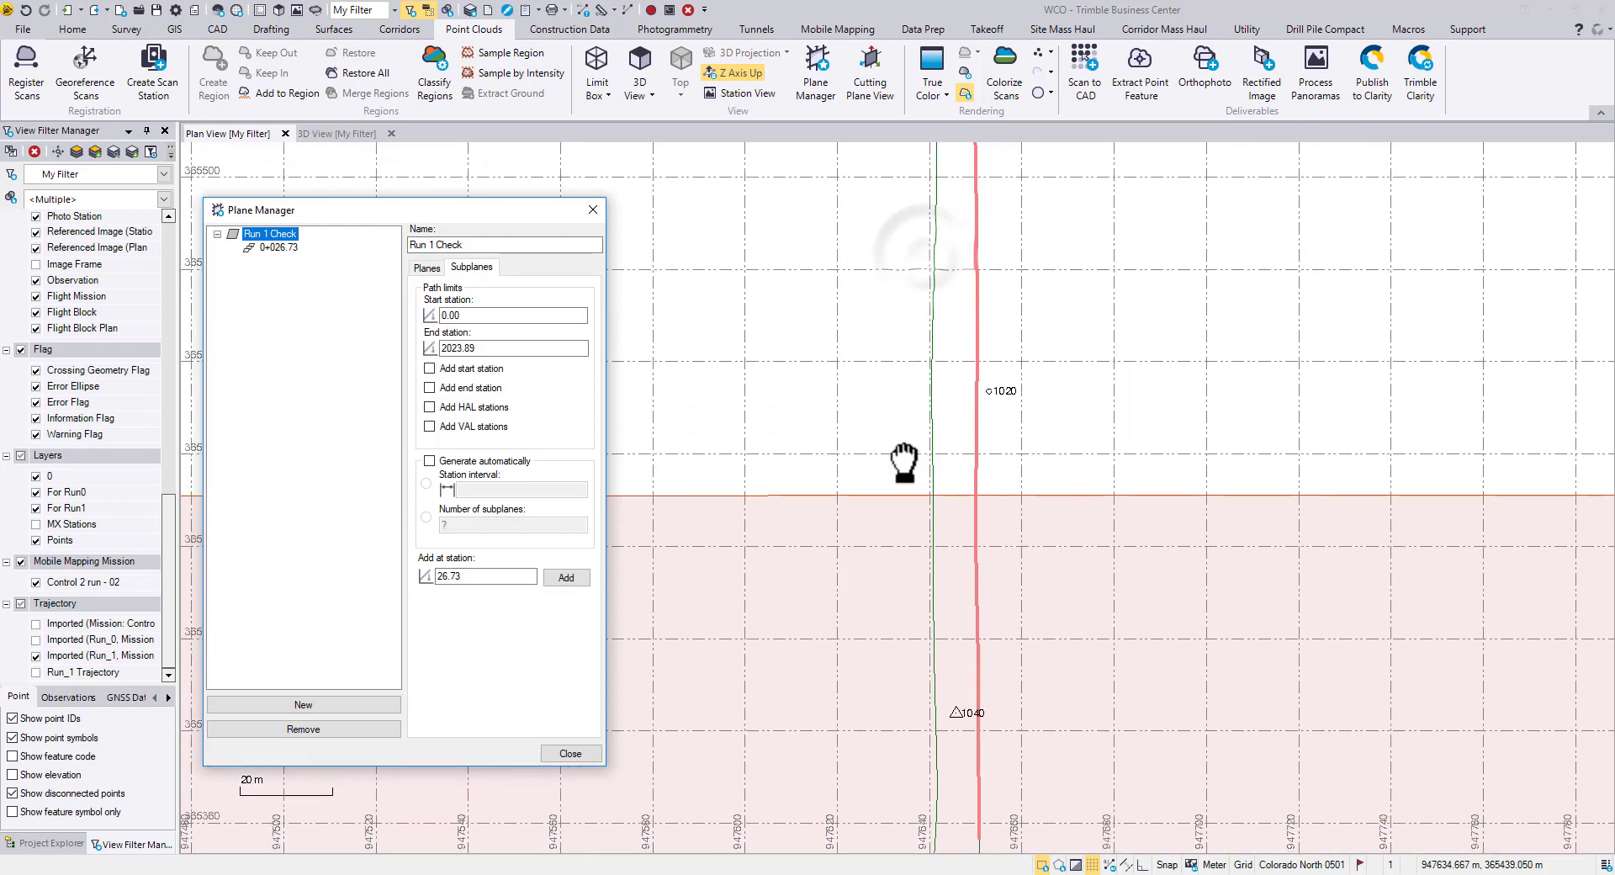
{"action": "left_click", "coordinate": [496, 576]}
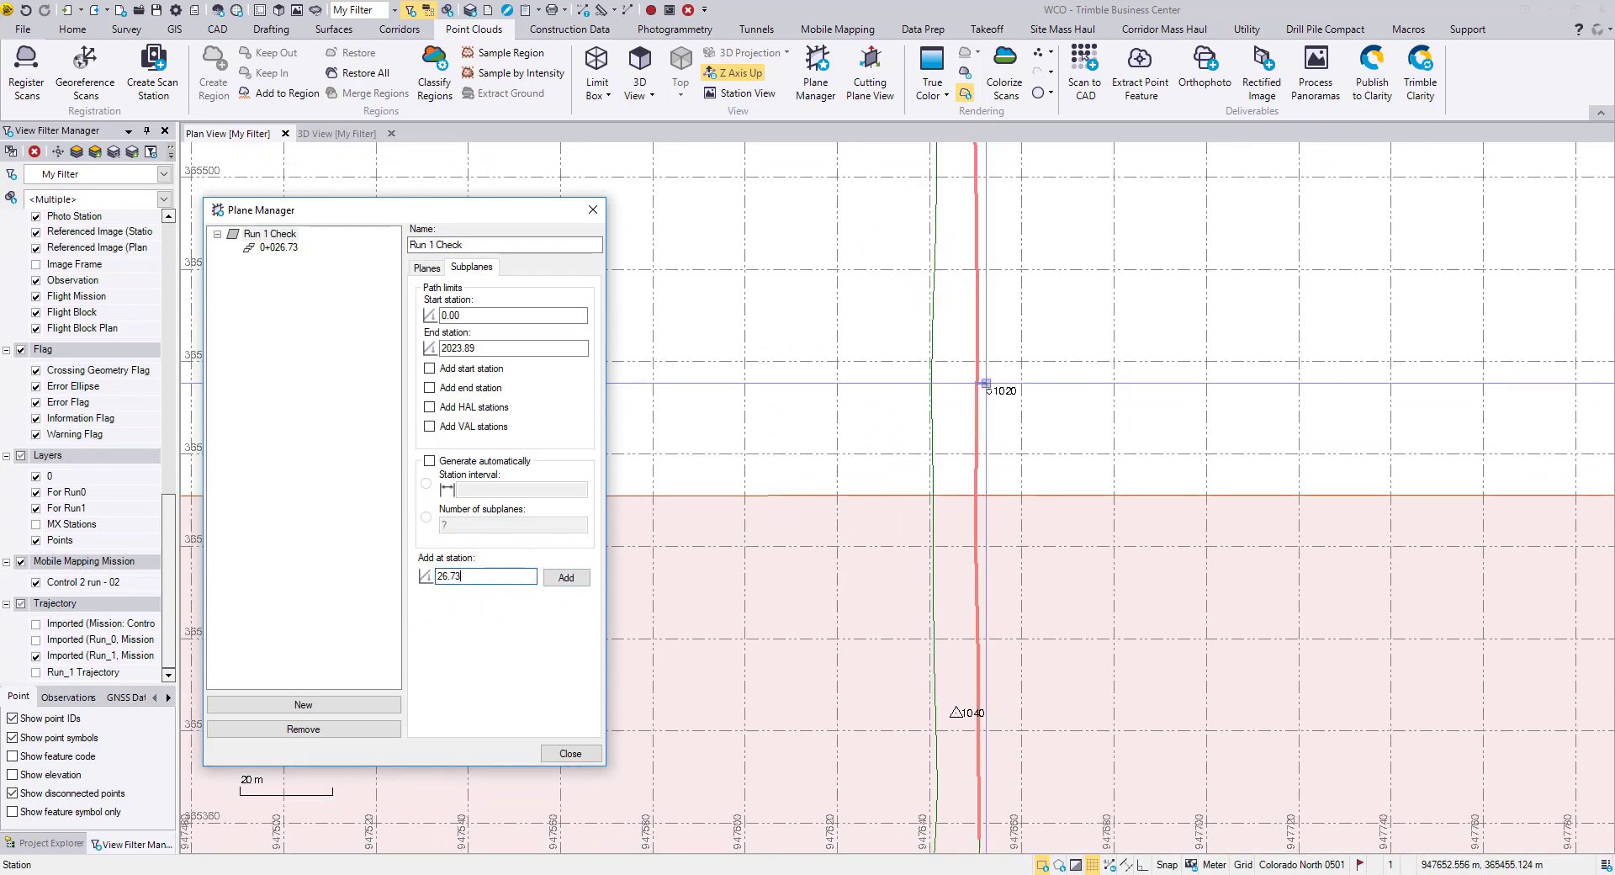
{"action": "left_click", "coordinate": [990, 391]}
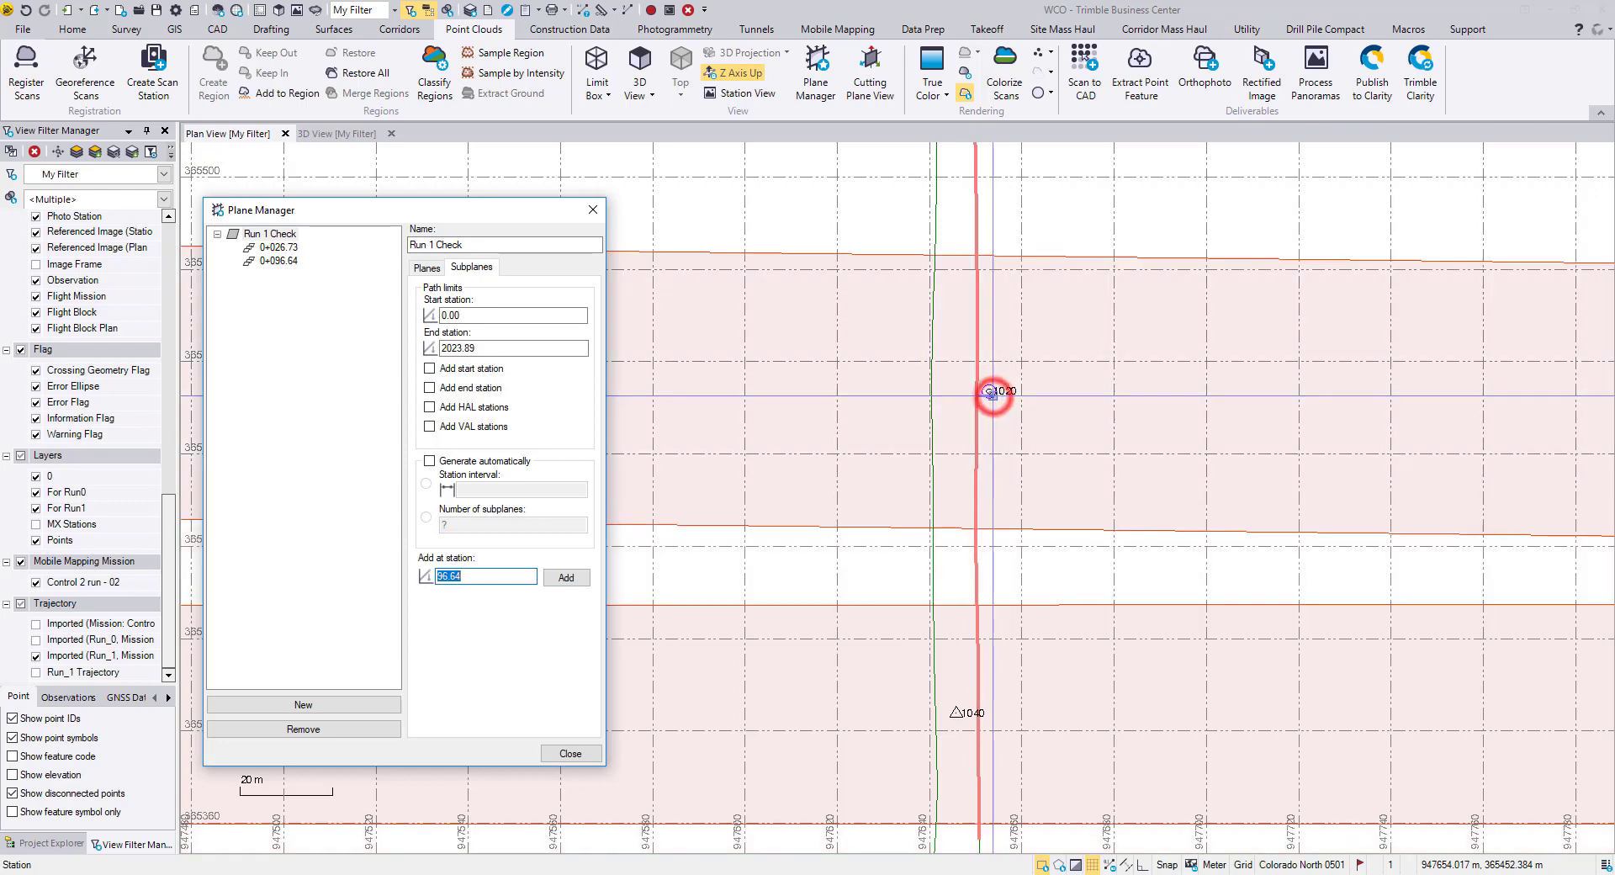
Add subplanes at the remaining points along the run from 1021 to 1035, stations 216.76 to 2020.76, and close the Plane Manager
{"action": "middle_click_drag", "start_coordinate": [1123, 251], "coordinate": [1085, 714]}
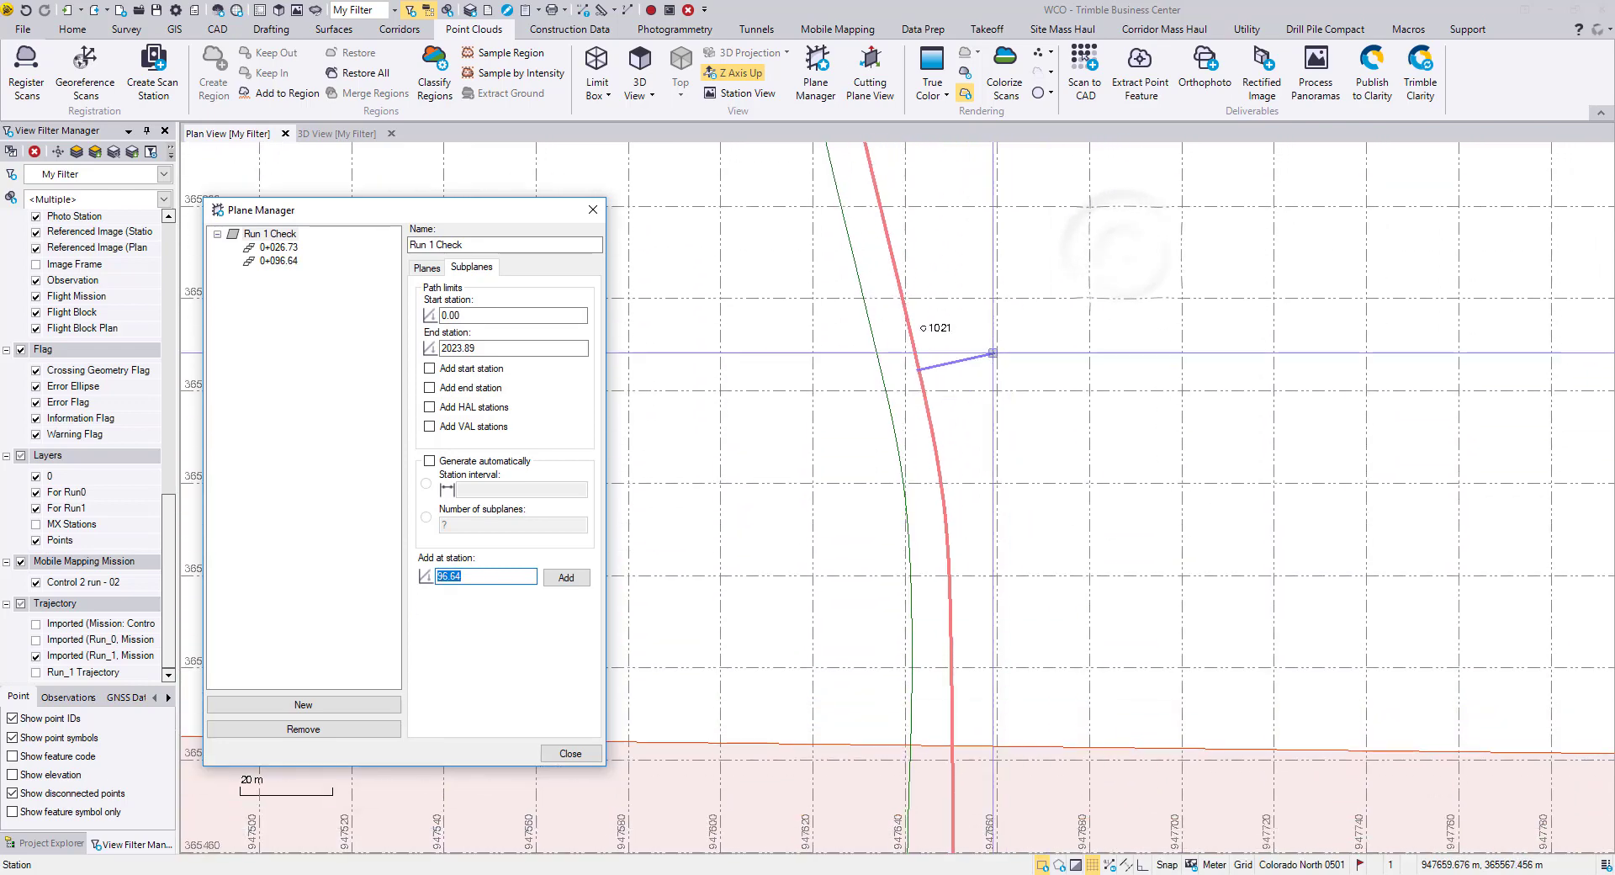
{"action": "left_click", "coordinate": [922, 329]}
{"action": "middle_click_drag", "start_coordinate": [1088, 299], "coordinate": [1299, 699]}
{"action": "left_click", "coordinate": [1004, 351]}
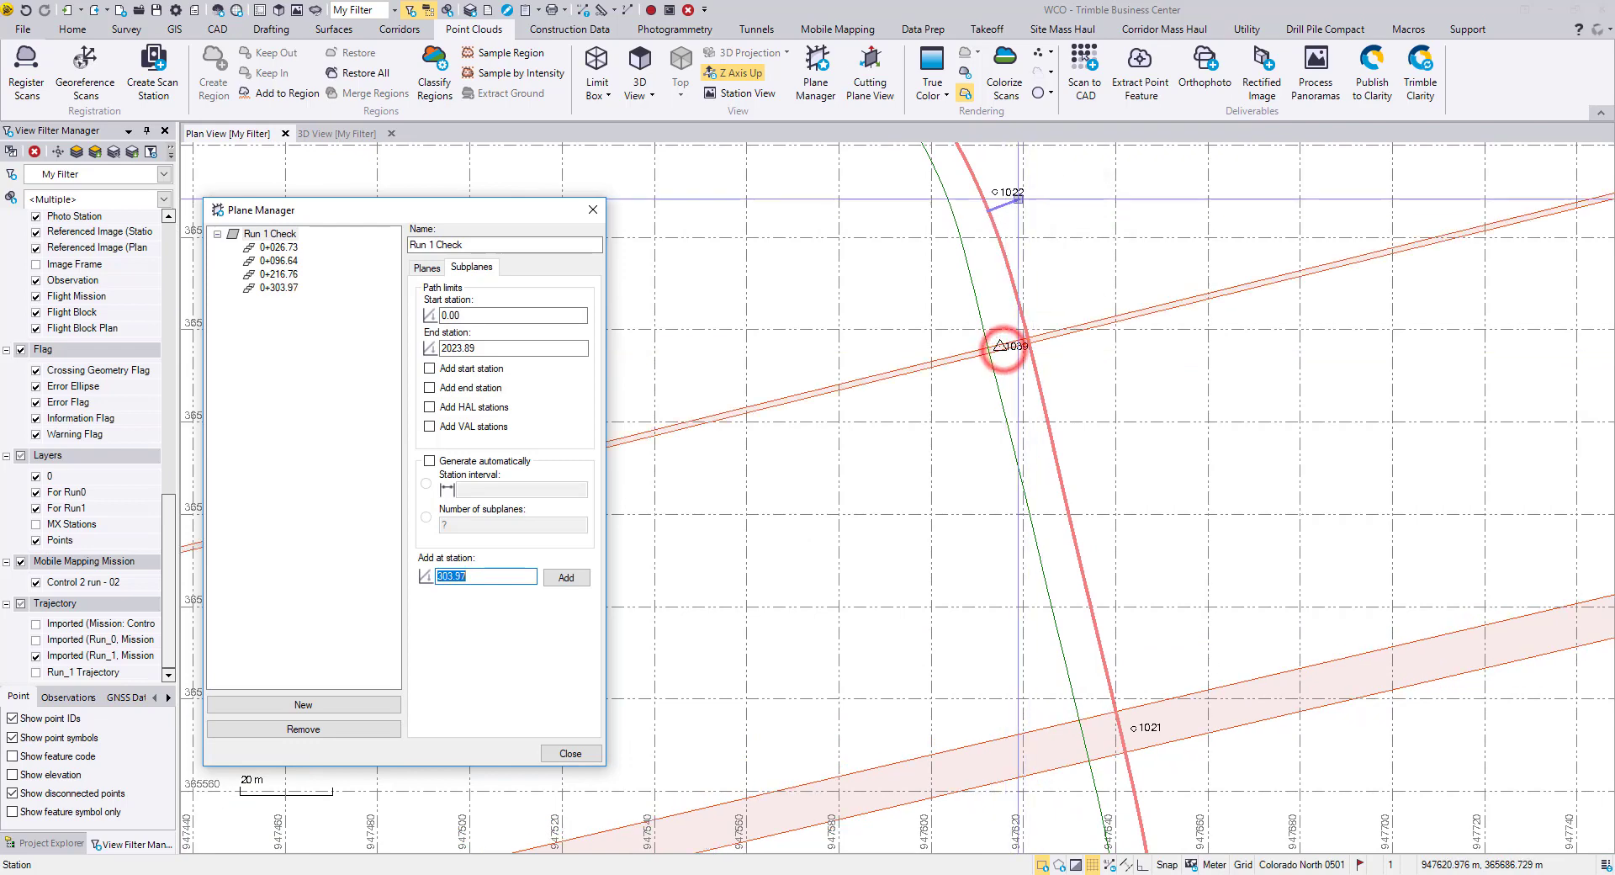
{"action": "left_click", "coordinate": [995, 192]}
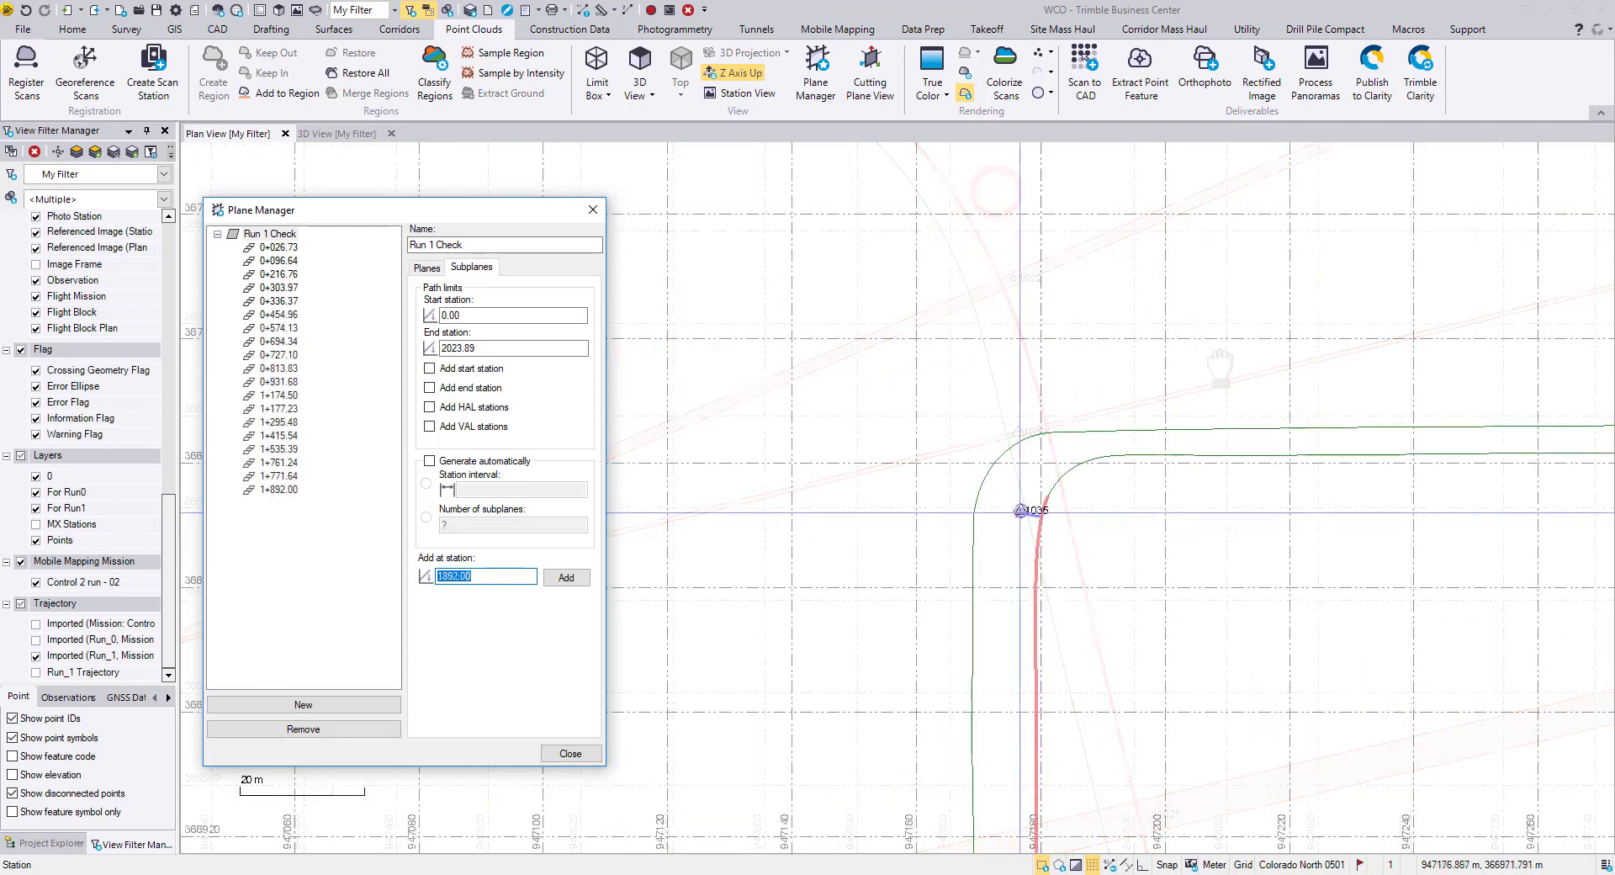
{"action": "left_click", "coordinate": [1020, 511]}
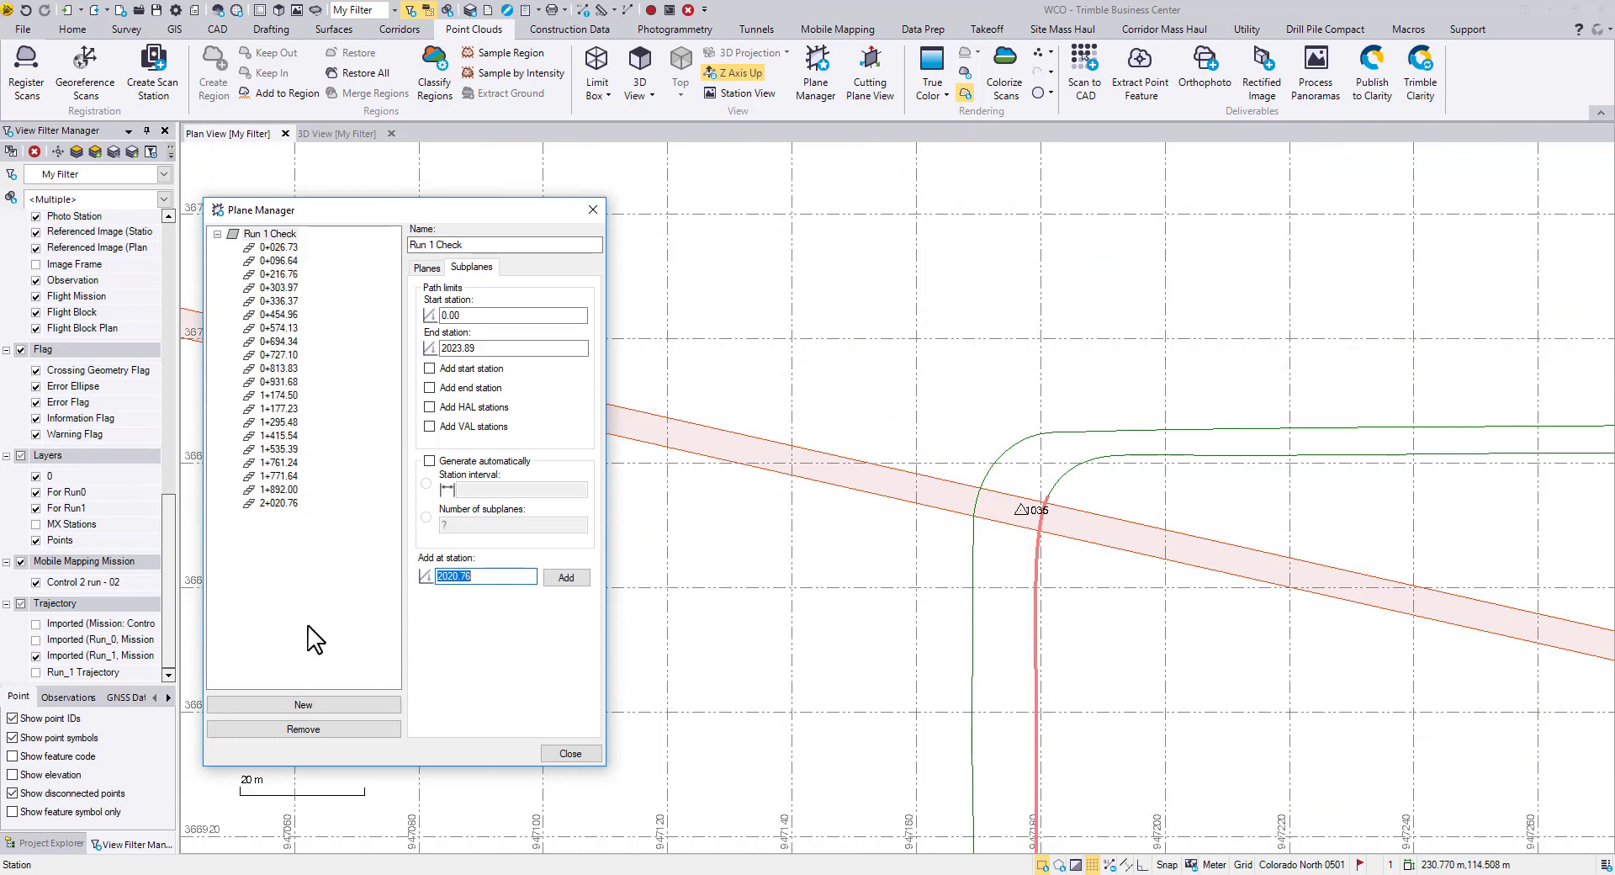
{"action": "left_click", "coordinate": [588, 753]}
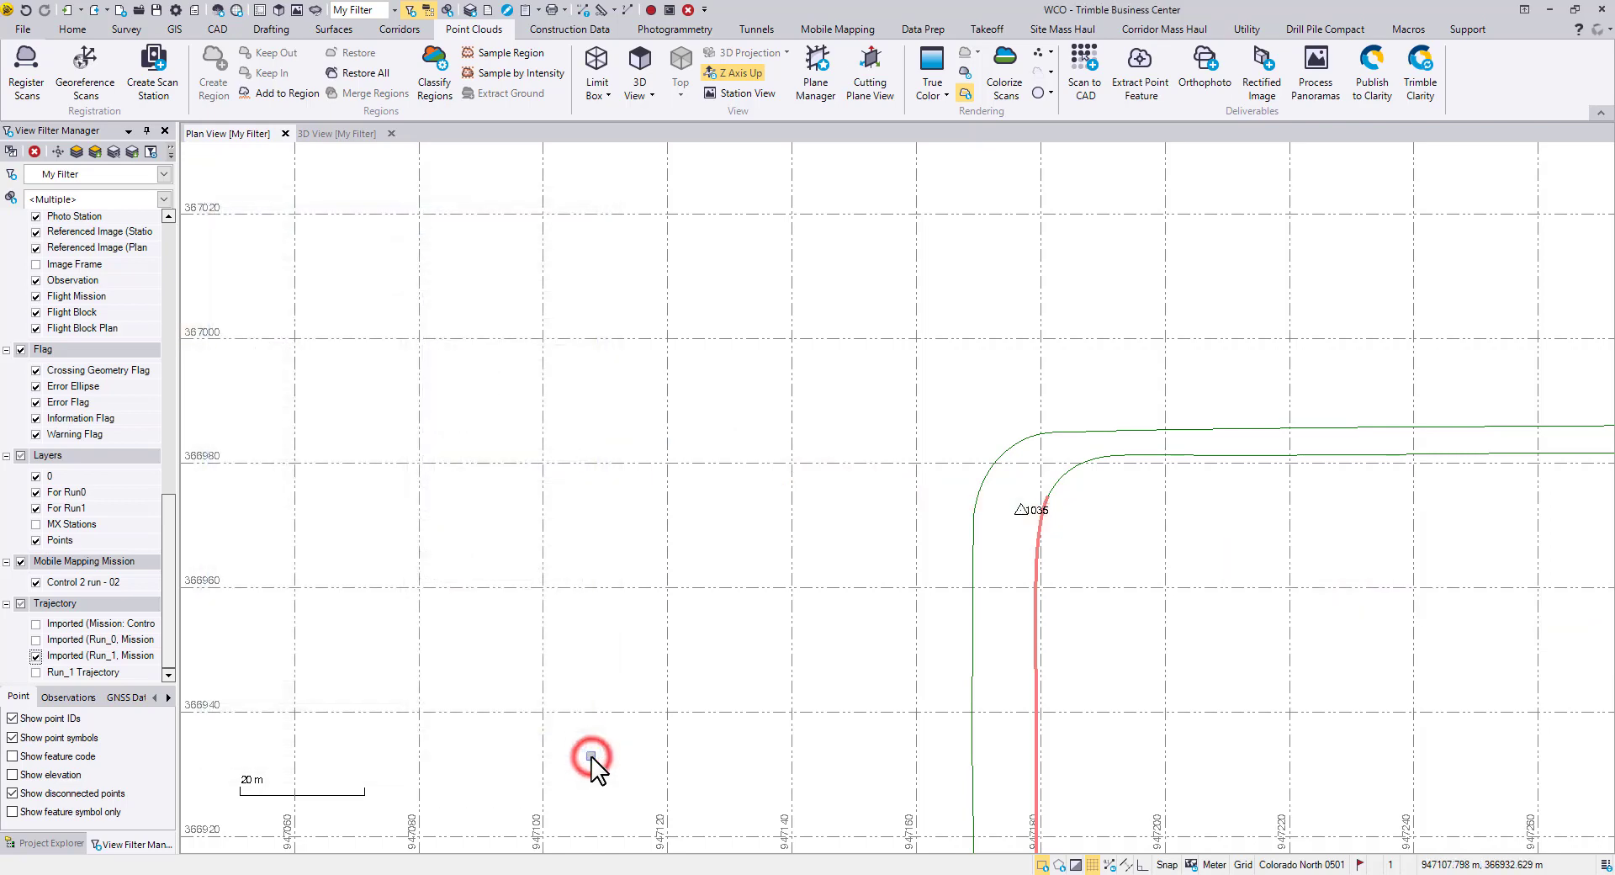
Open an enlarged Cutting Plane View of Run 1 Check and show the two Run_1 Trajectory scans in My Filter
{"action": "left_click", "coordinate": [884, 89]}
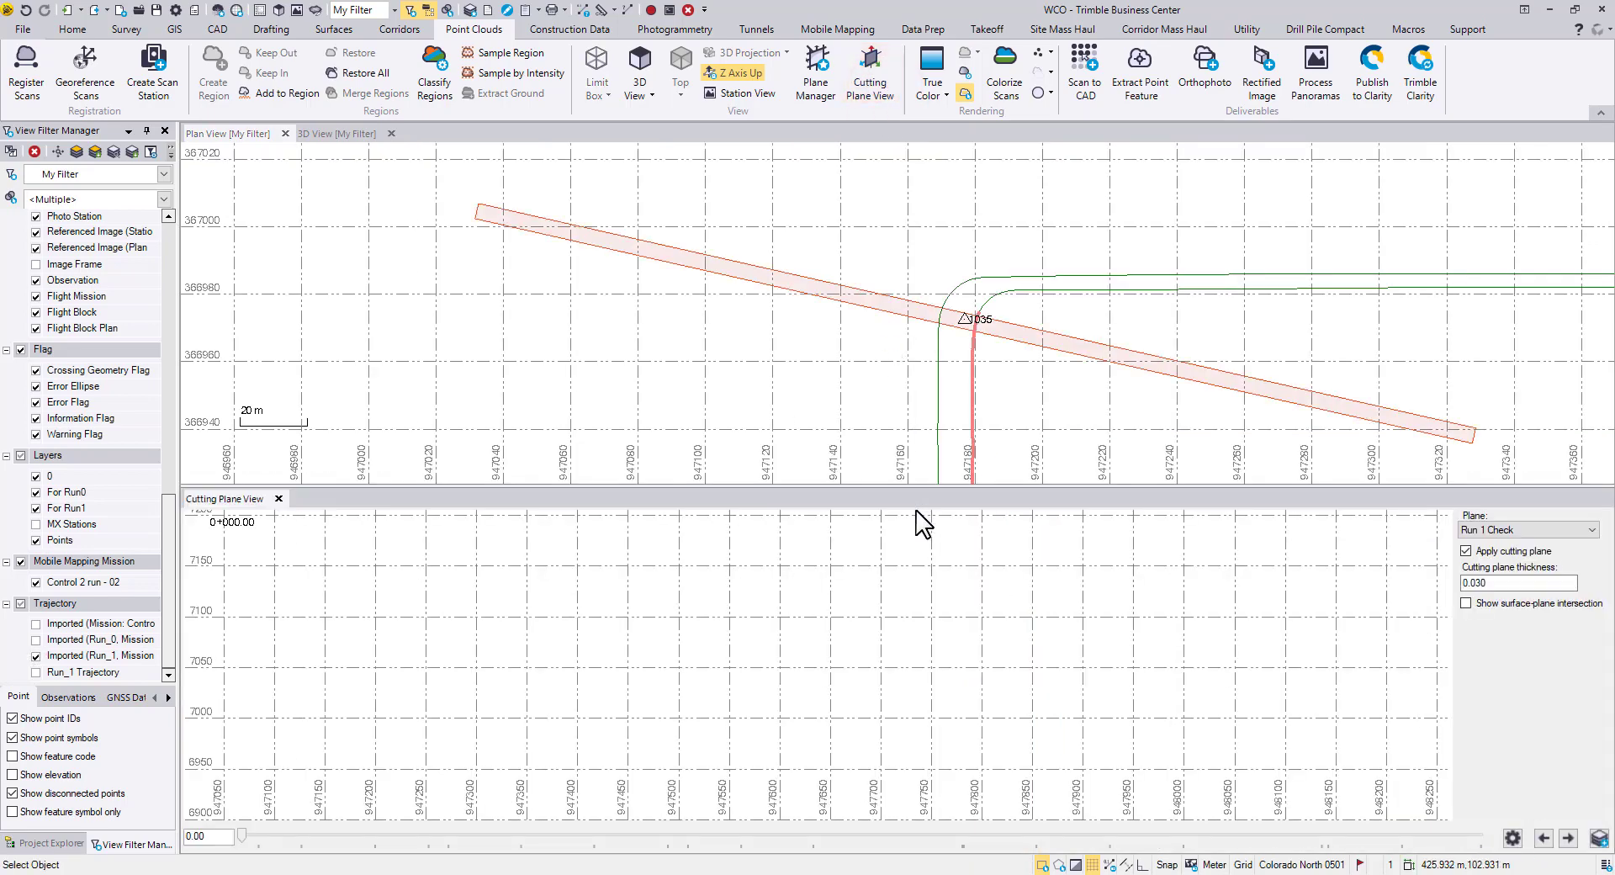
{"action": "left_click_drag", "start_coordinate": [924, 486], "coordinate": [937, 372]}
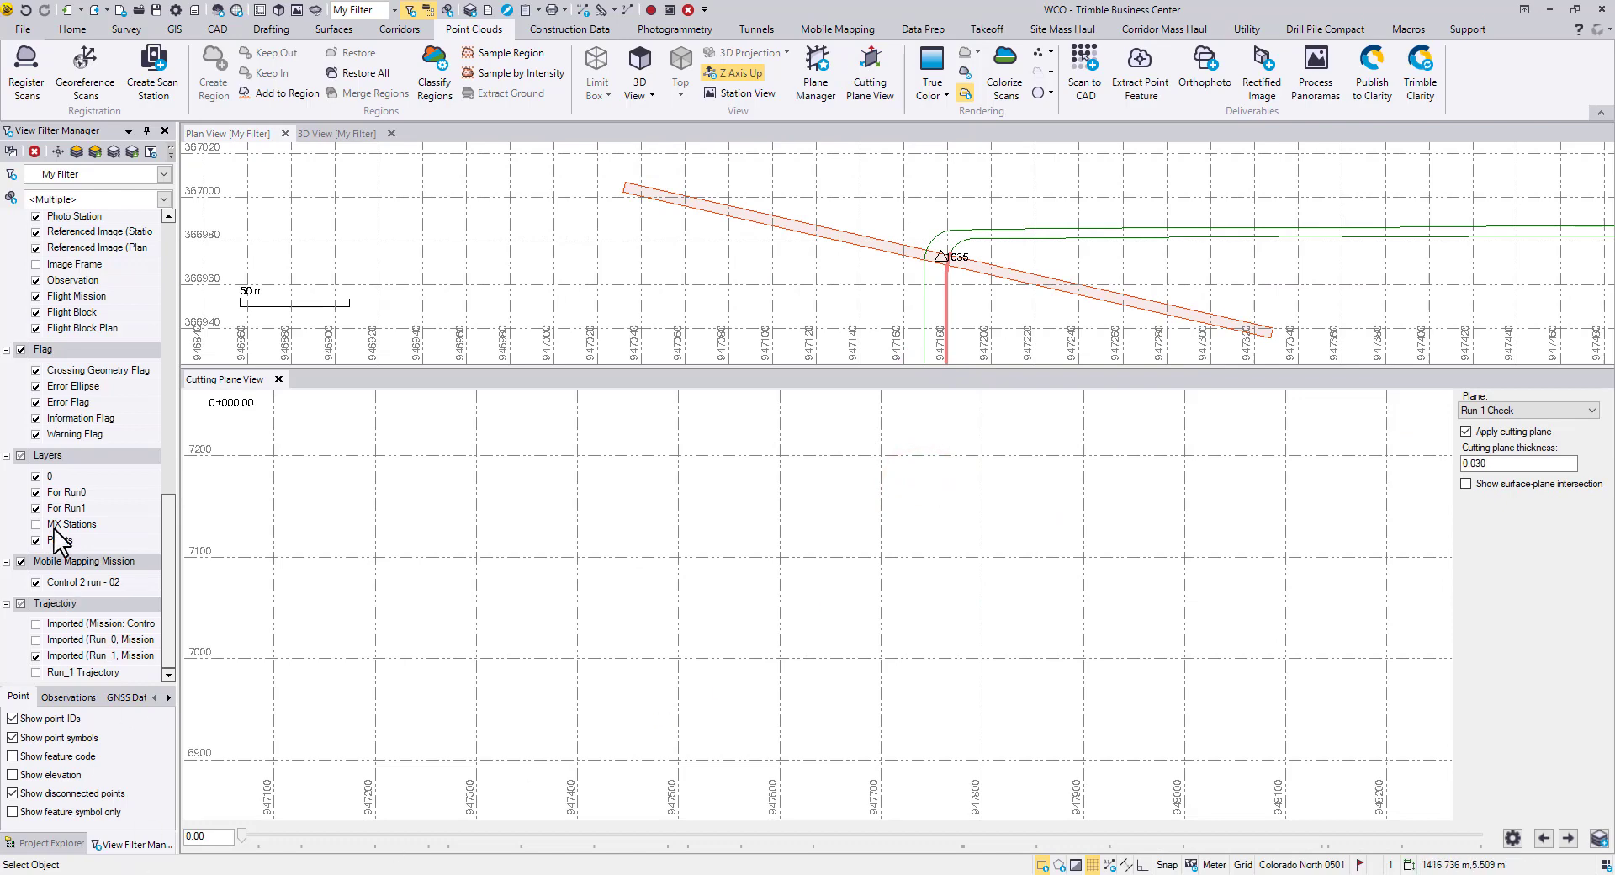
{"action": "scroll", "coordinate": [76, 341], "scroll_direction": "up", "scroll_amount": 10}
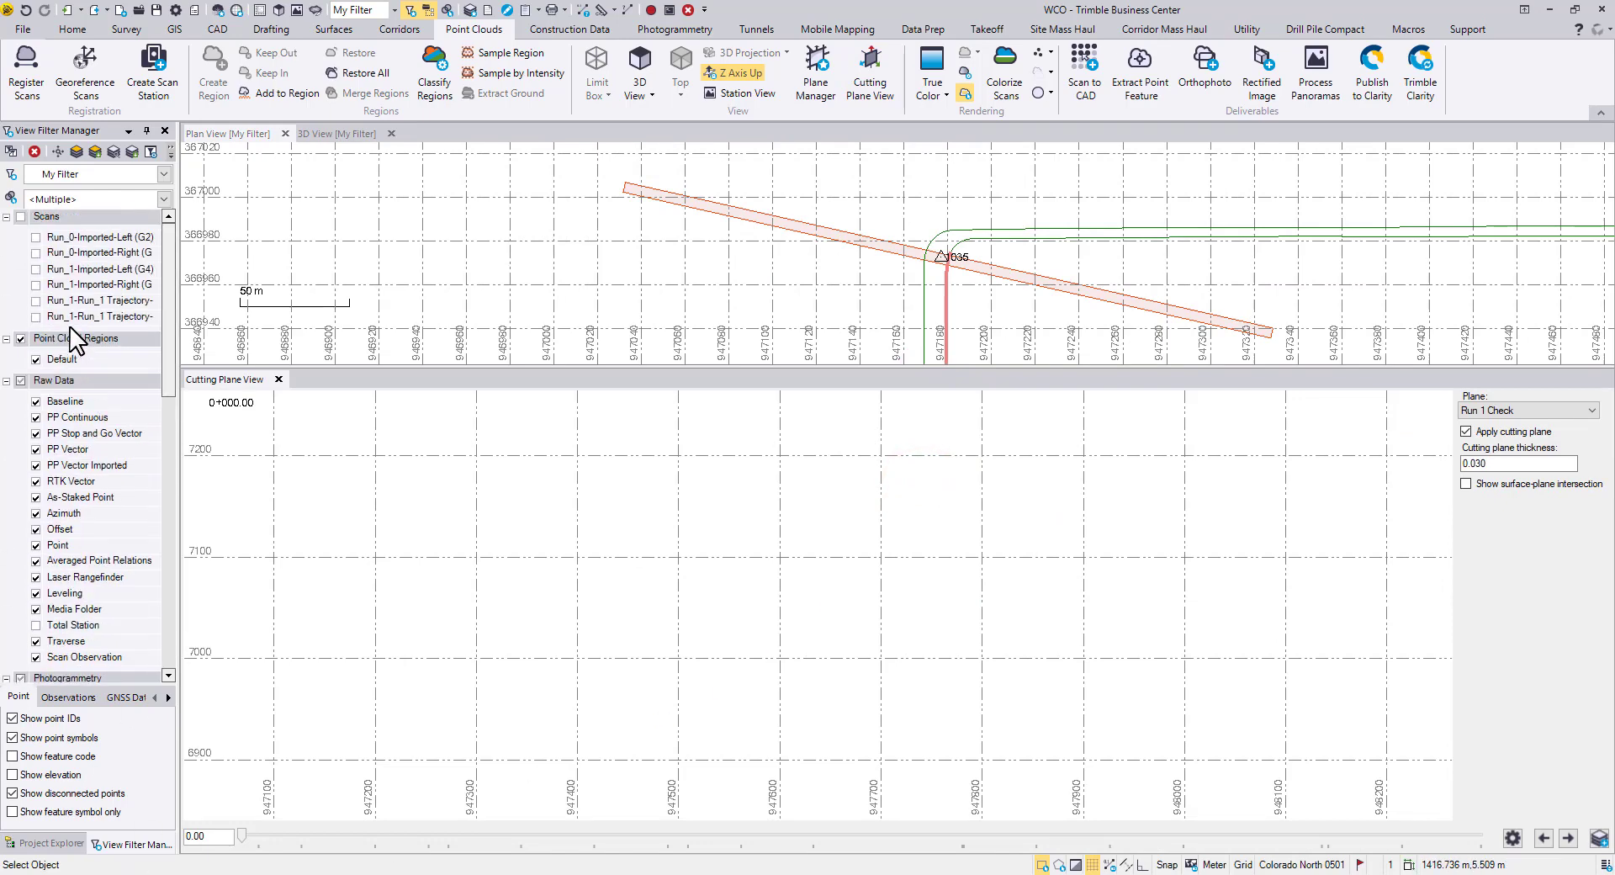
{"action": "left_click", "coordinate": [35, 300]}
{"action": "left_click", "coordinate": [36, 316]}
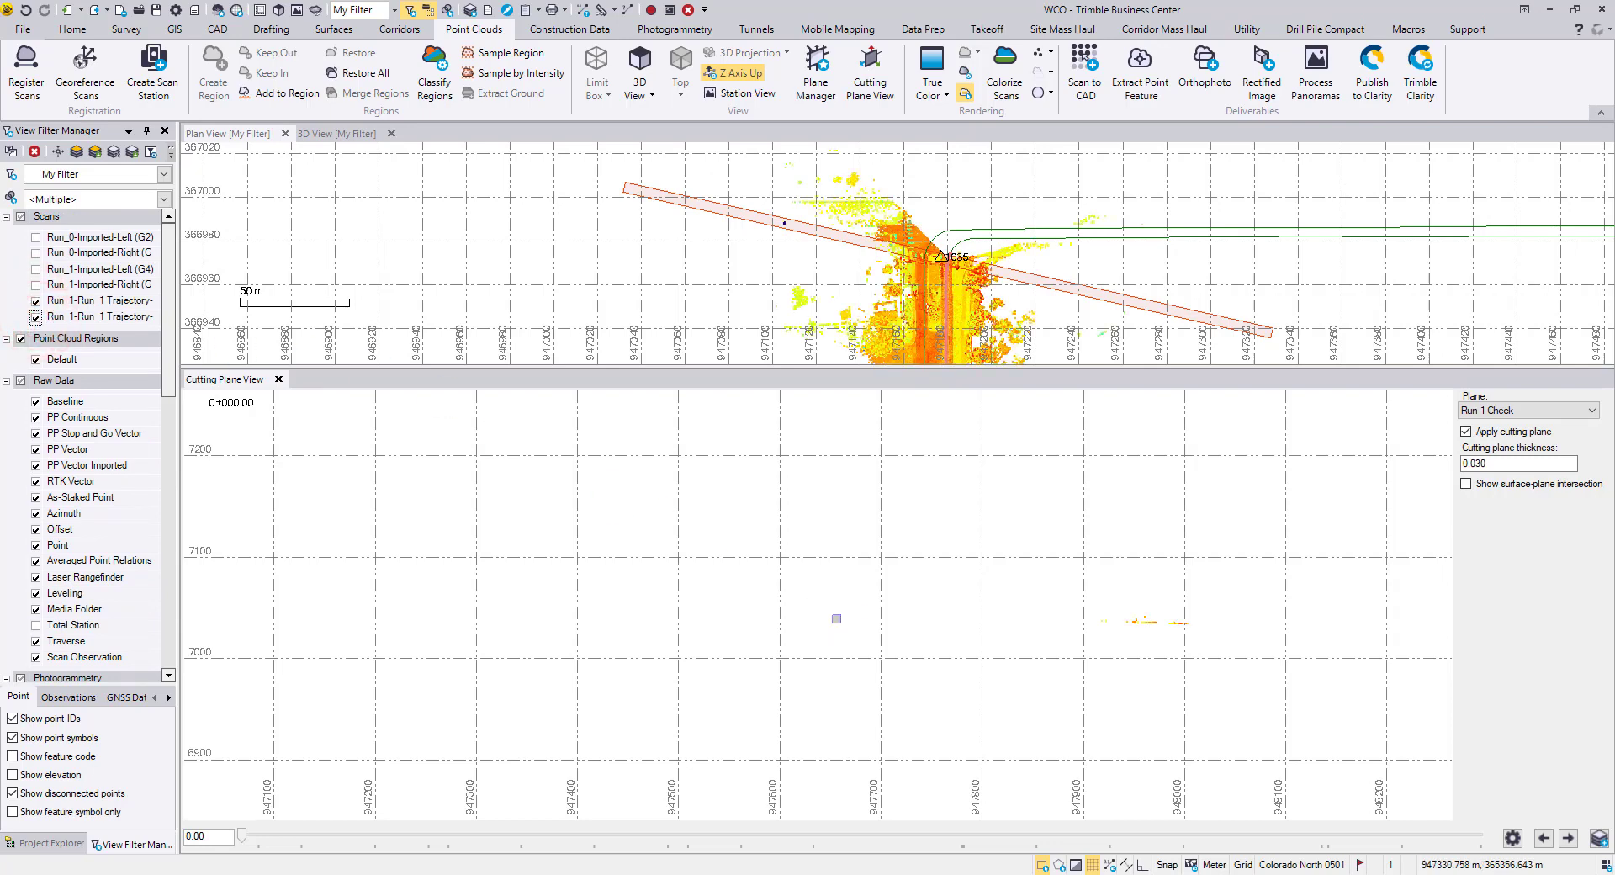
Advance the cutting plane to the first subplane at station 26.73 and zoom in on the scanned road surface
{"action": "left_click", "coordinate": [1567, 838]}
{"action": "scroll", "coordinate": [1177, 616], "scroll_direction": "up", "scroll_amount": 10}
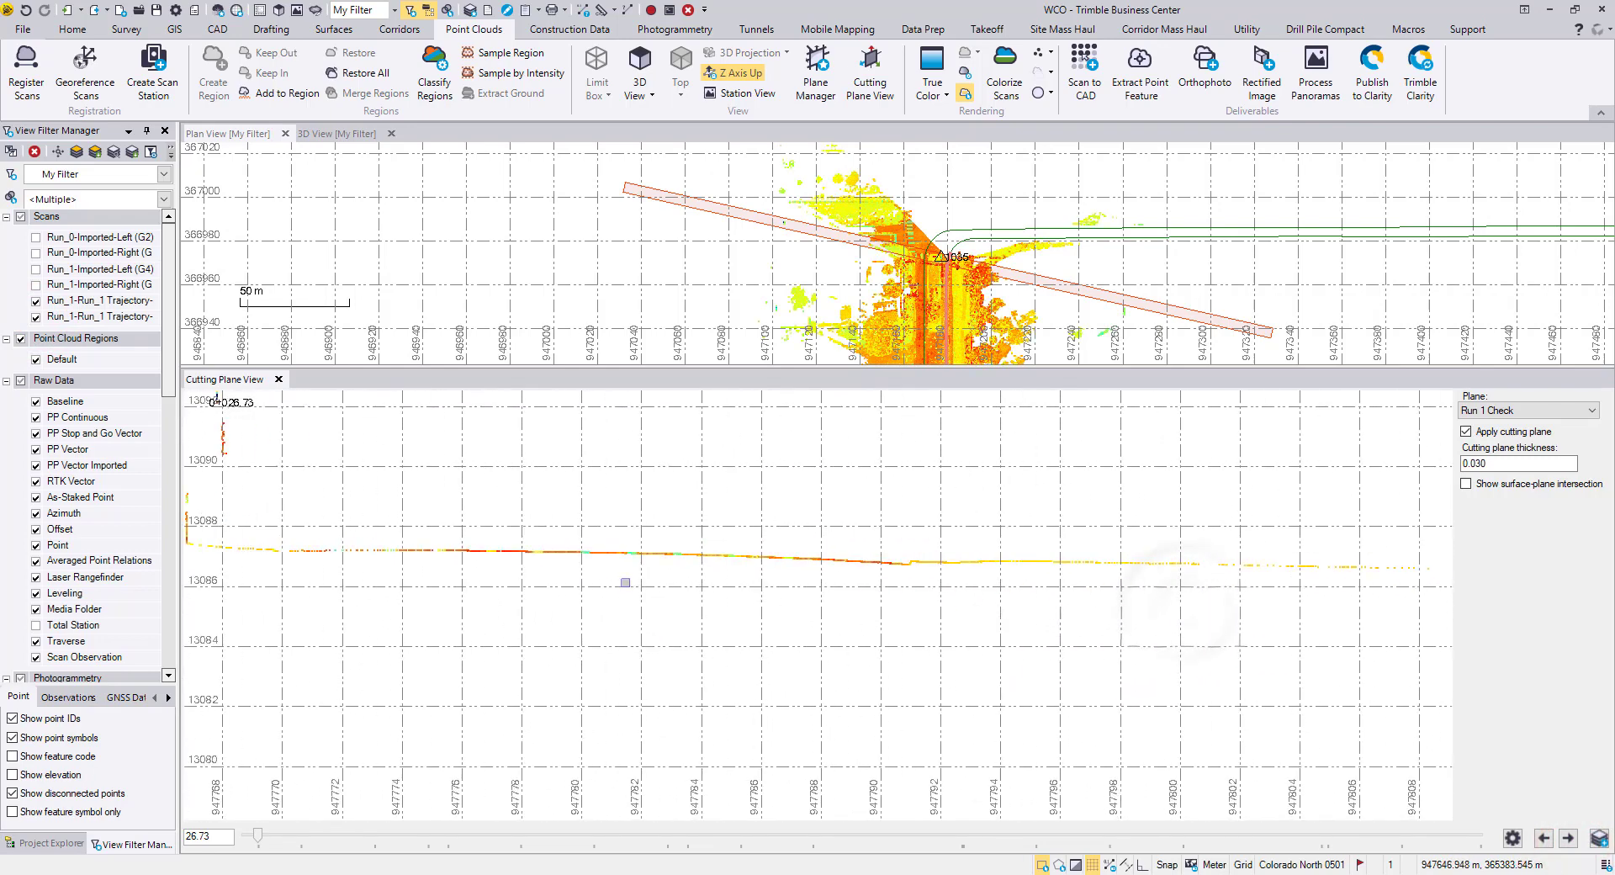
{"action": "middle_click_drag", "start_coordinate": [776, 592], "coordinate": [731, 613]}
Show the Run_1 Trajectory in My Filter
{"action": "scroll", "coordinate": [118, 551], "scroll_direction": "down", "scroll_amount": 10}
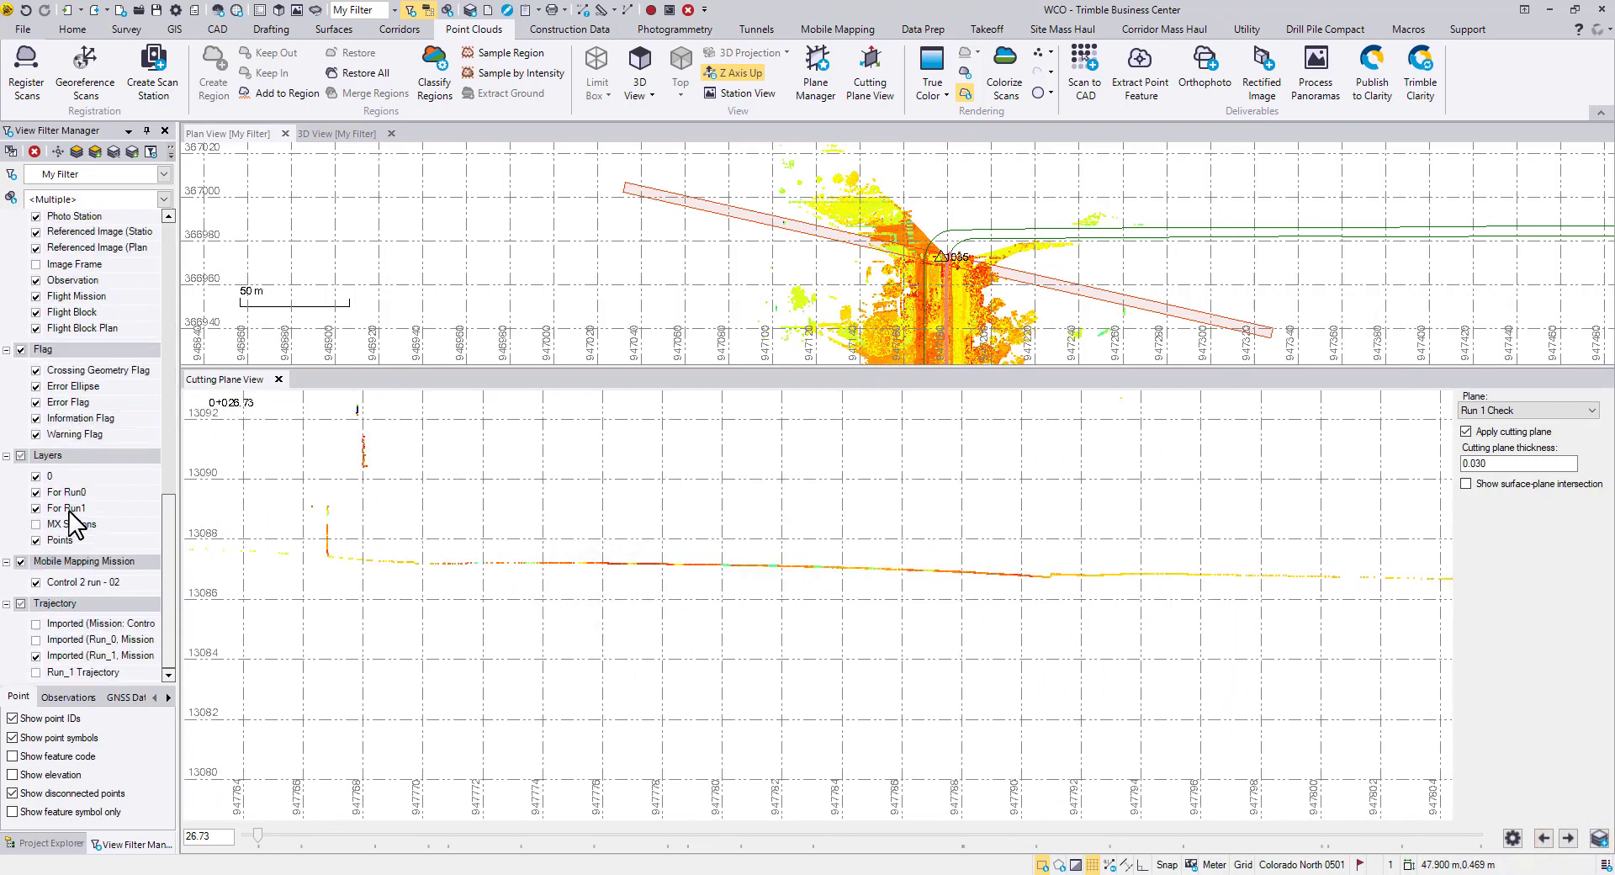
{"action": "left_click", "coordinate": [34, 672]}
{"action": "middle_click_drag", "start_coordinate": [847, 649], "coordinate": [894, 673]}
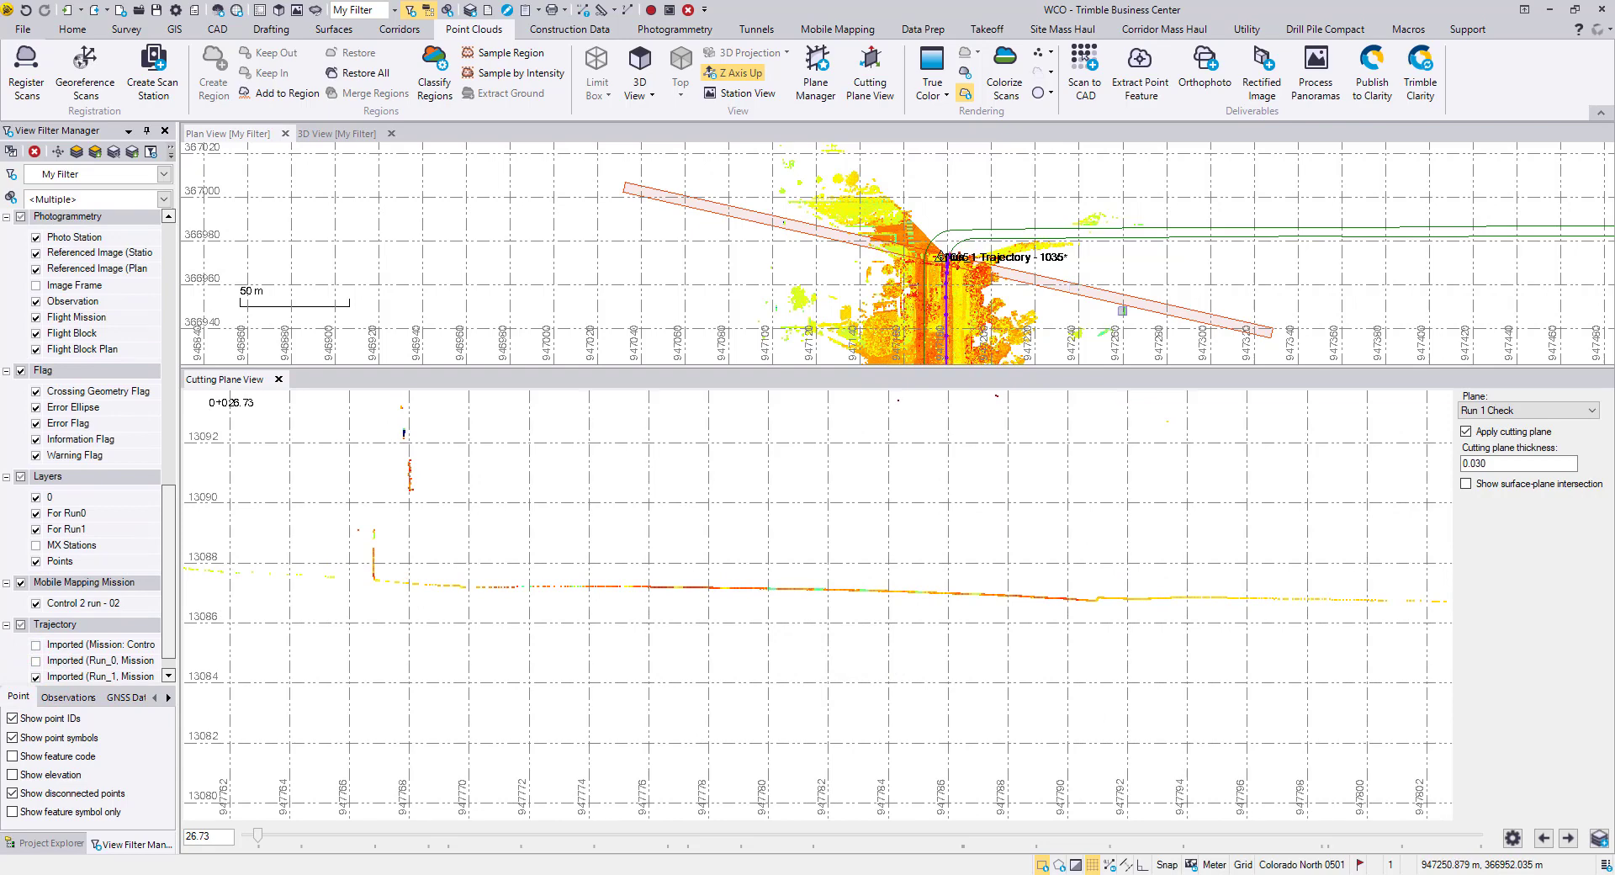
Set the cutting plane thickness to 0.3 and inspect the scan against control point 1040 at station 26.73
{"action": "left_click_drag", "start_coordinate": [1514, 463], "coordinate": [1397, 468]}
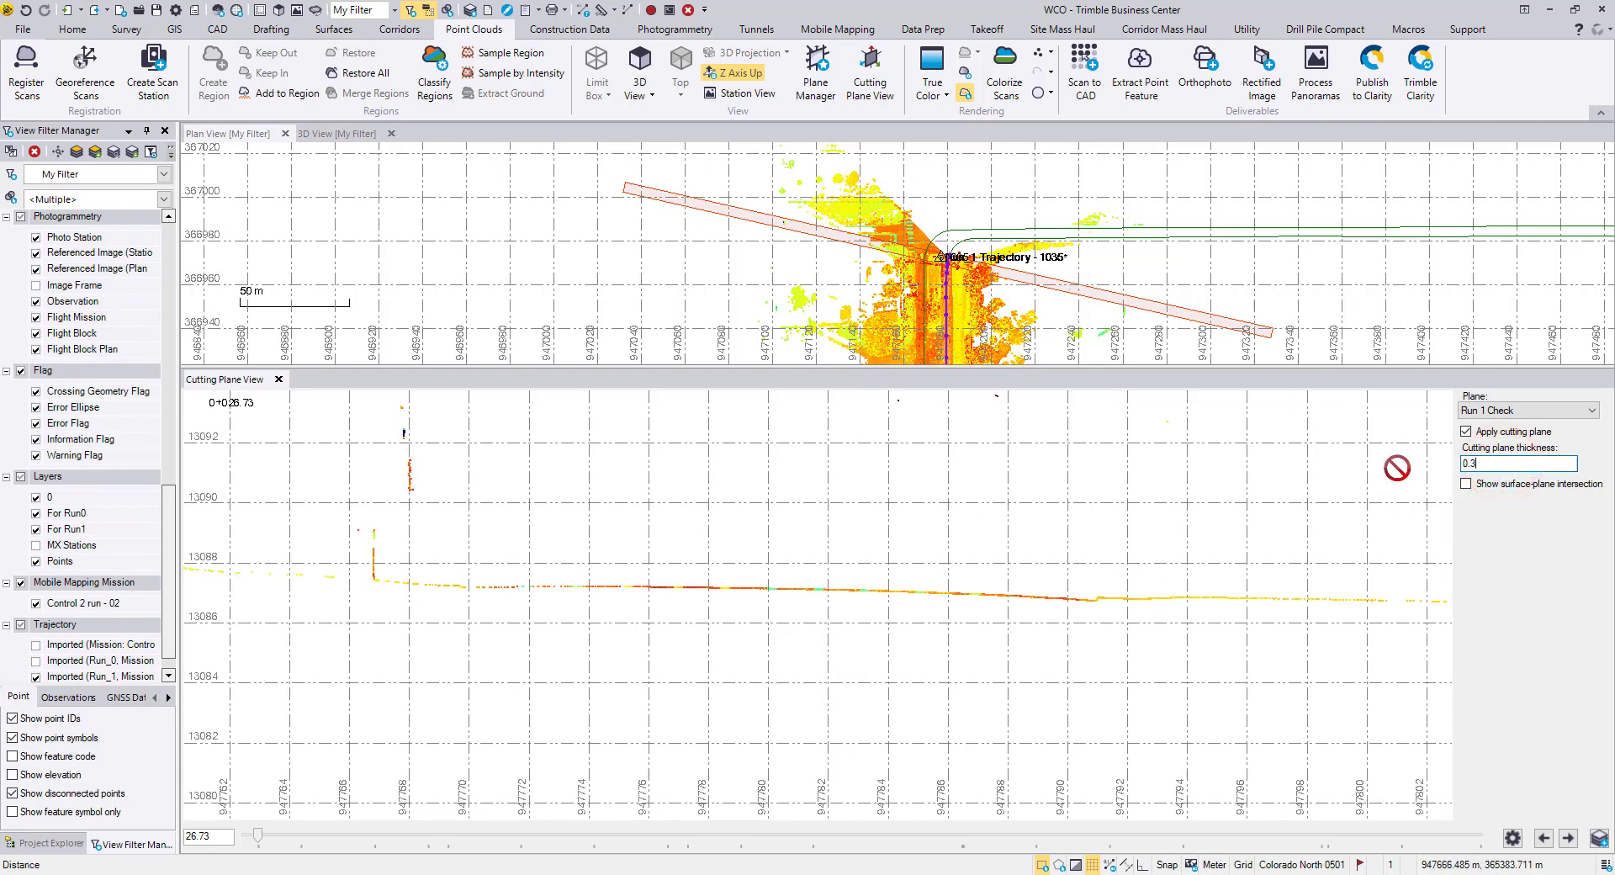
{"action": "key", "text": "Return"}
{"action": "scroll", "coordinate": [1169, 641], "scroll_direction": "up", "scroll_amount": 10}
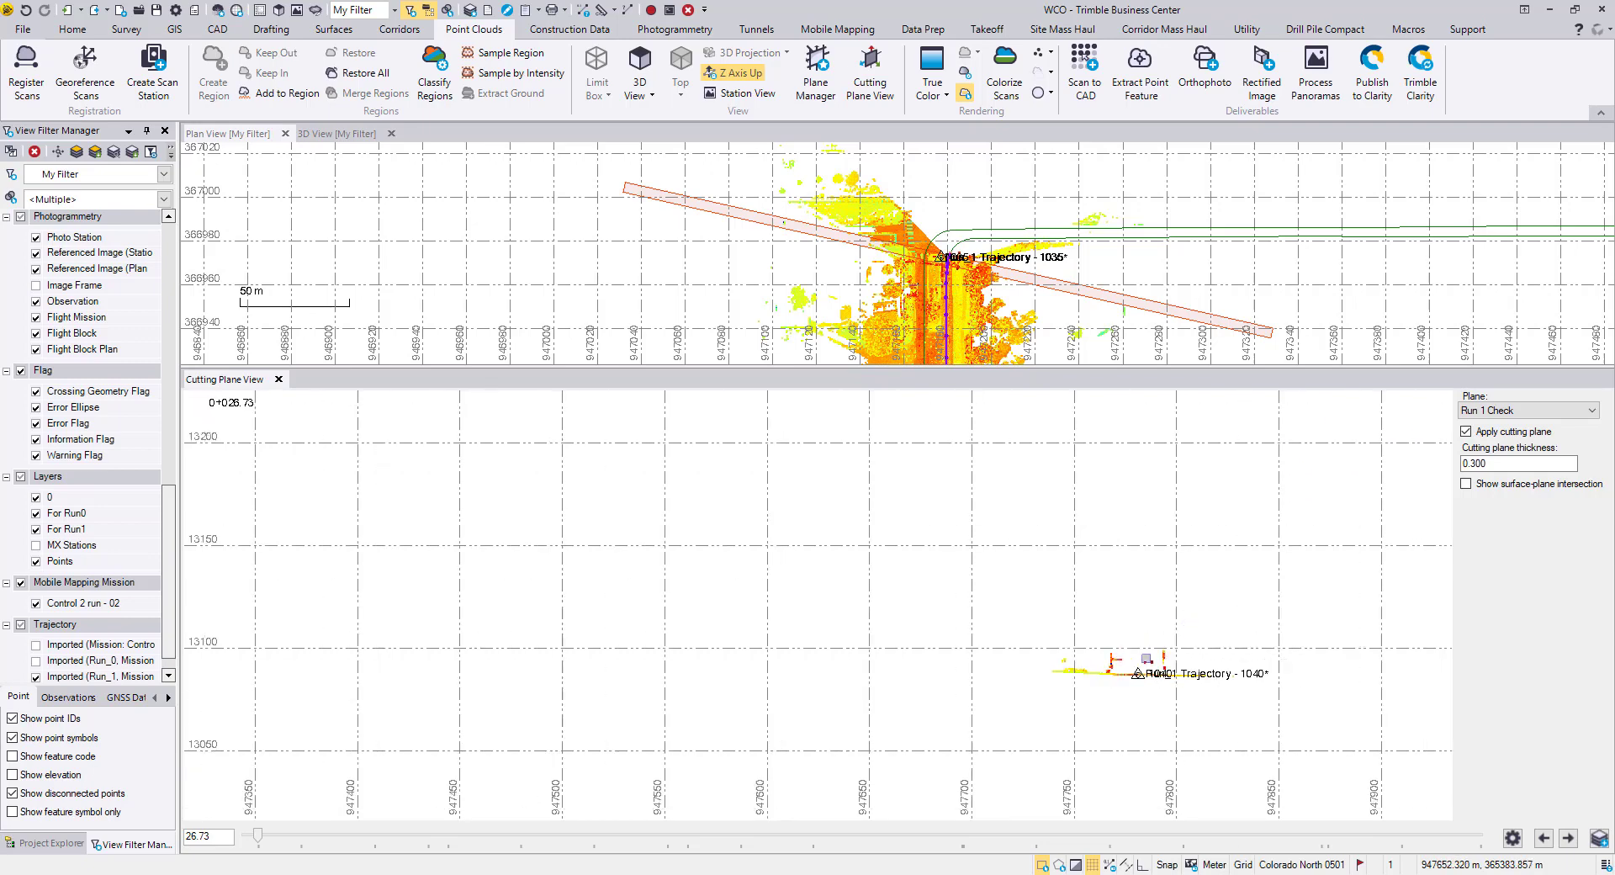
{"action": "scroll", "coordinate": [1171, 638], "scroll_direction": "up", "scroll_amount": 5}
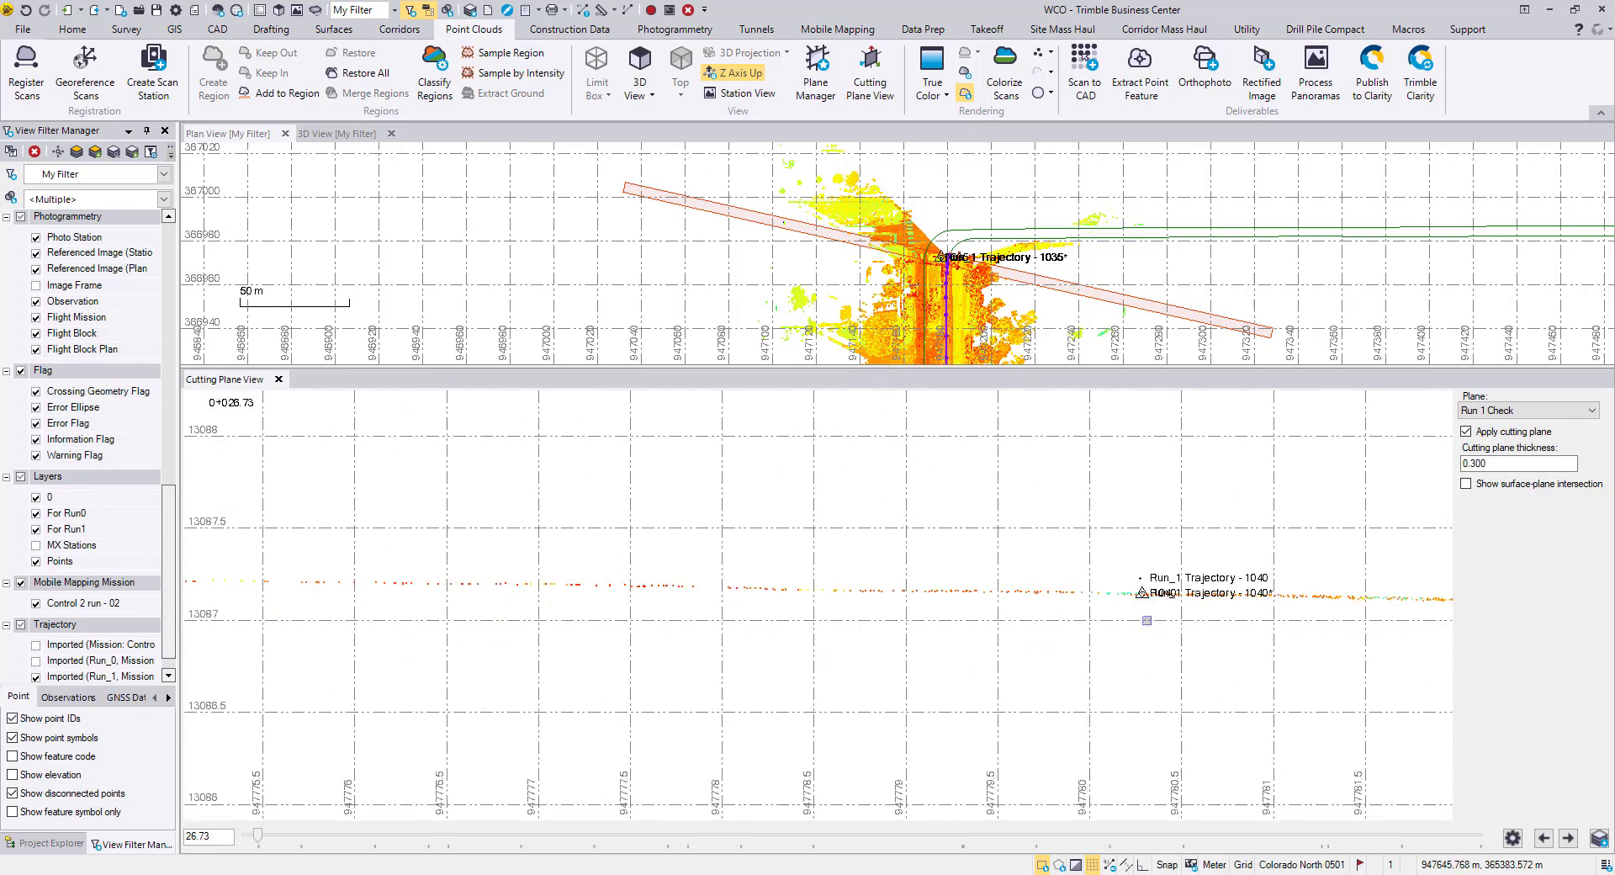
{"action": "middle_click_drag", "start_coordinate": [1009, 666], "coordinate": [925, 648]}
{"action": "scroll", "coordinate": [894, 671], "scroll_direction": "up", "scroll_amount": 2}
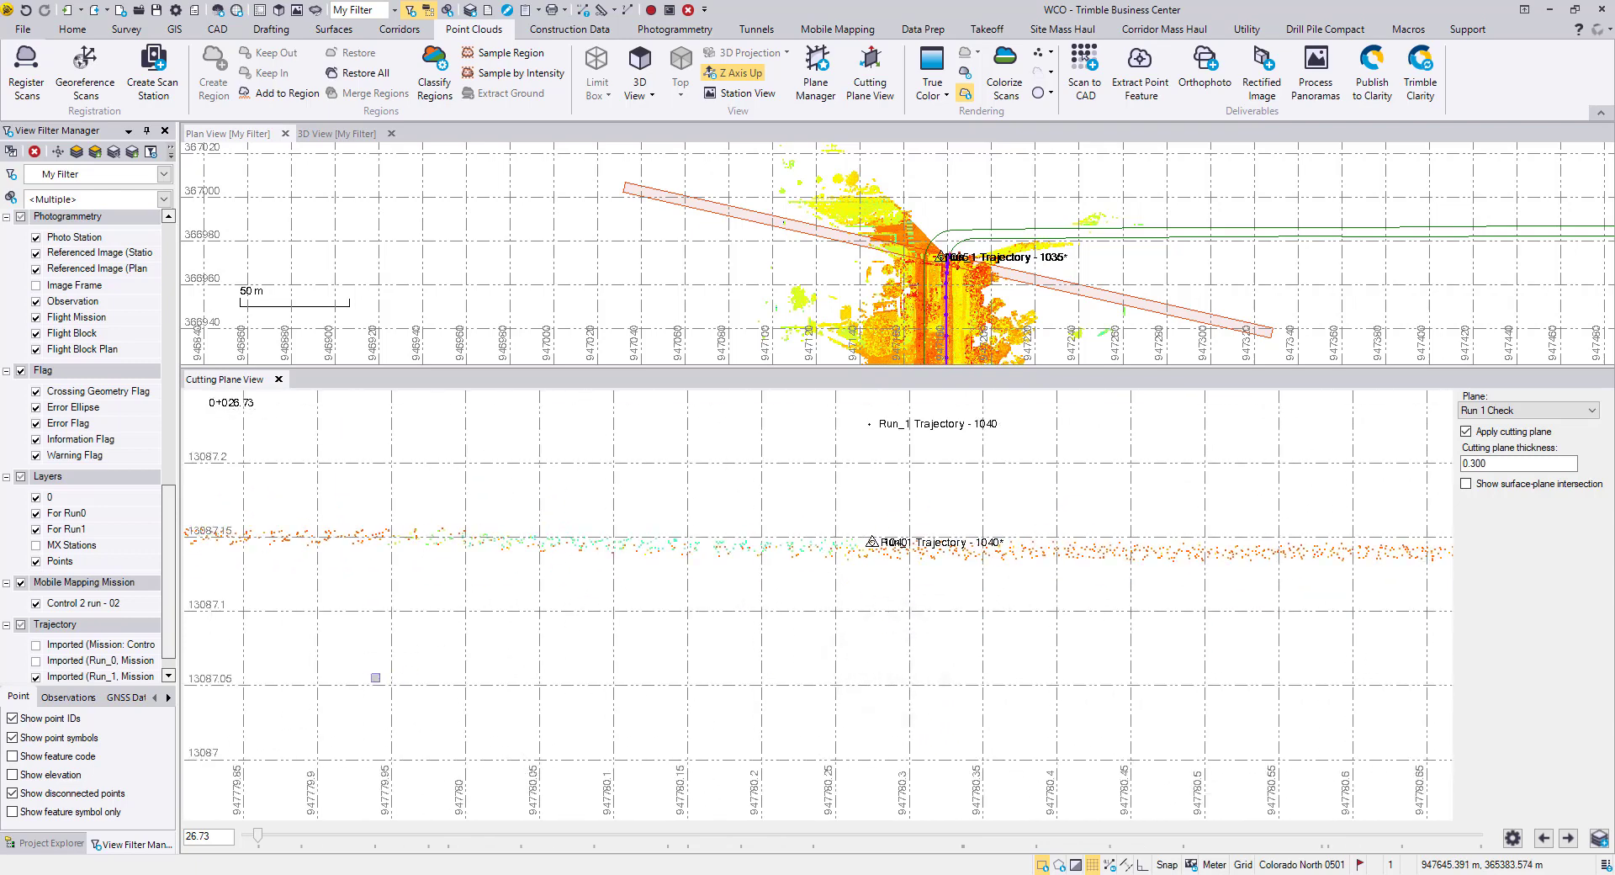
Hide the Run_1 Trajectory in My Filter so only control point 1040 is labelled on the scan
{"action": "scroll", "coordinate": [67, 672], "scroll_direction": "down", "scroll_amount": 1}
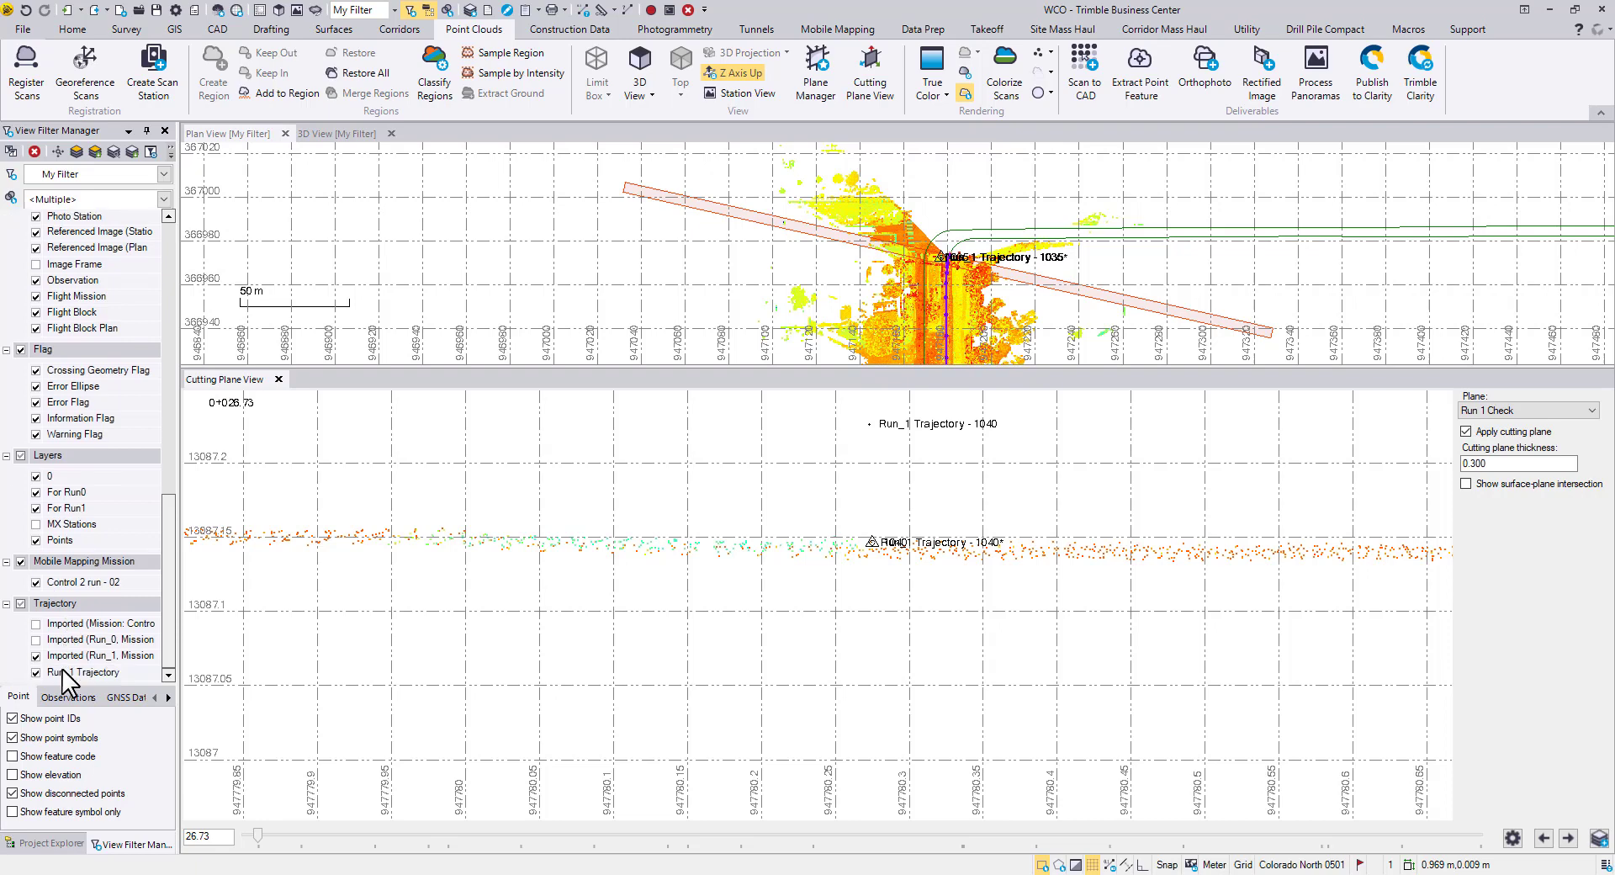
{"action": "left_click", "coordinate": [36, 672]}
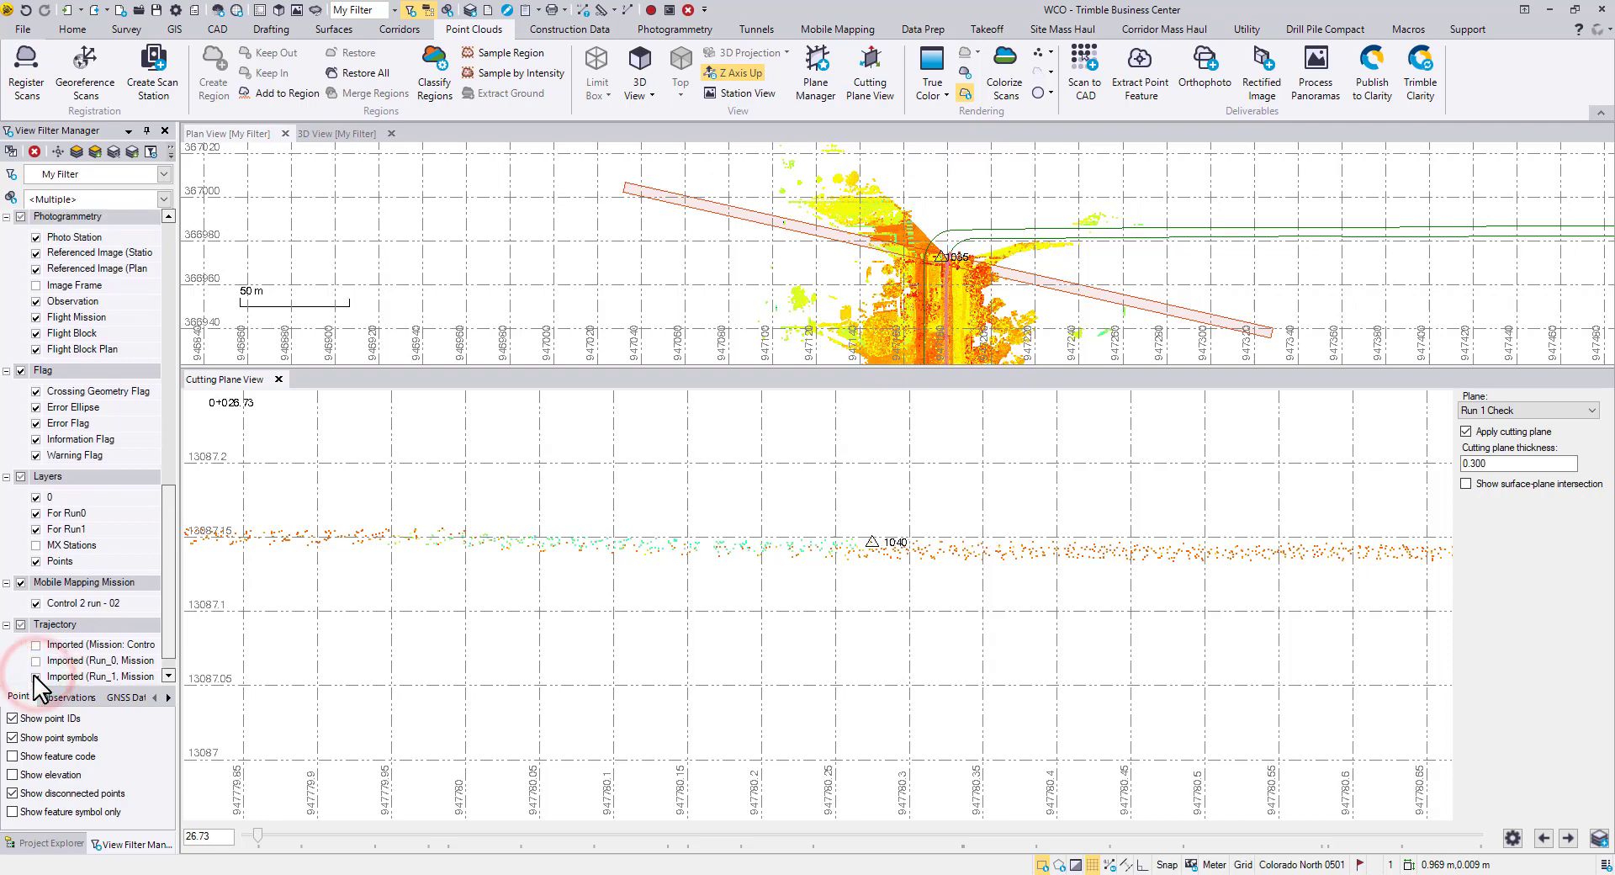
{"action": "scroll", "coordinate": [33, 674], "scroll_direction": "down", "scroll_amount": 1}
{"action": "middle_click_drag", "start_coordinate": [854, 698], "coordinate": [955, 689]}
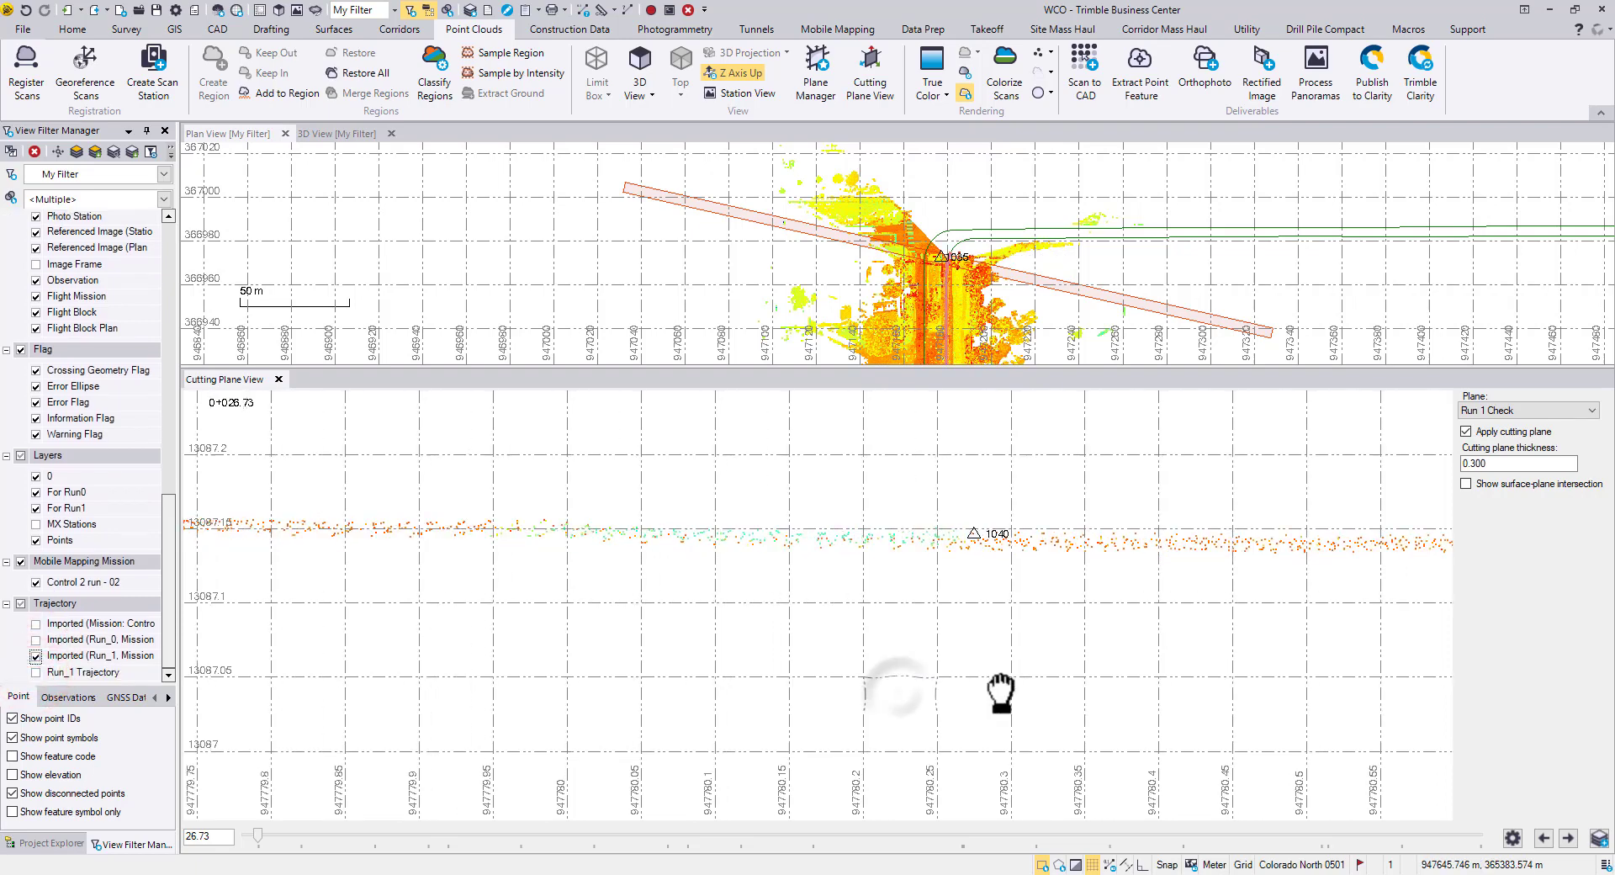
Advance the cutting plane to station 96.64 and compare the scanned surface with point 1020
{"action": "left_click", "coordinate": [1569, 838]}
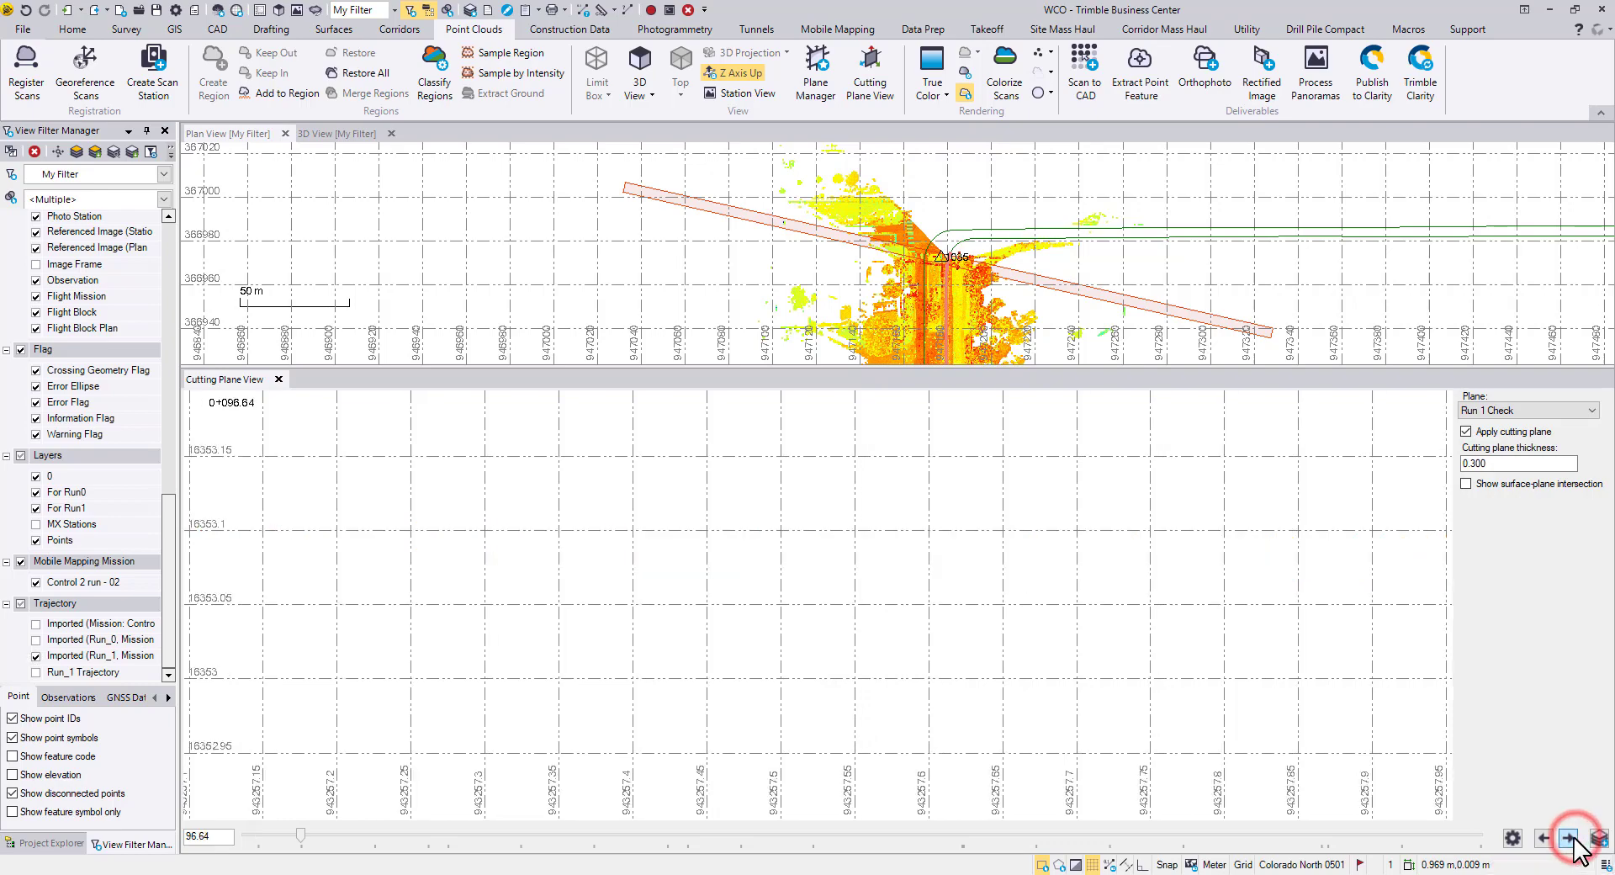
{"action": "left_click", "coordinate": [1568, 838]}
{"action": "left_click", "coordinate": [1568, 838]}
{"action": "scroll", "coordinate": [1038, 658], "scroll_direction": "down", "scroll_amount": 5}
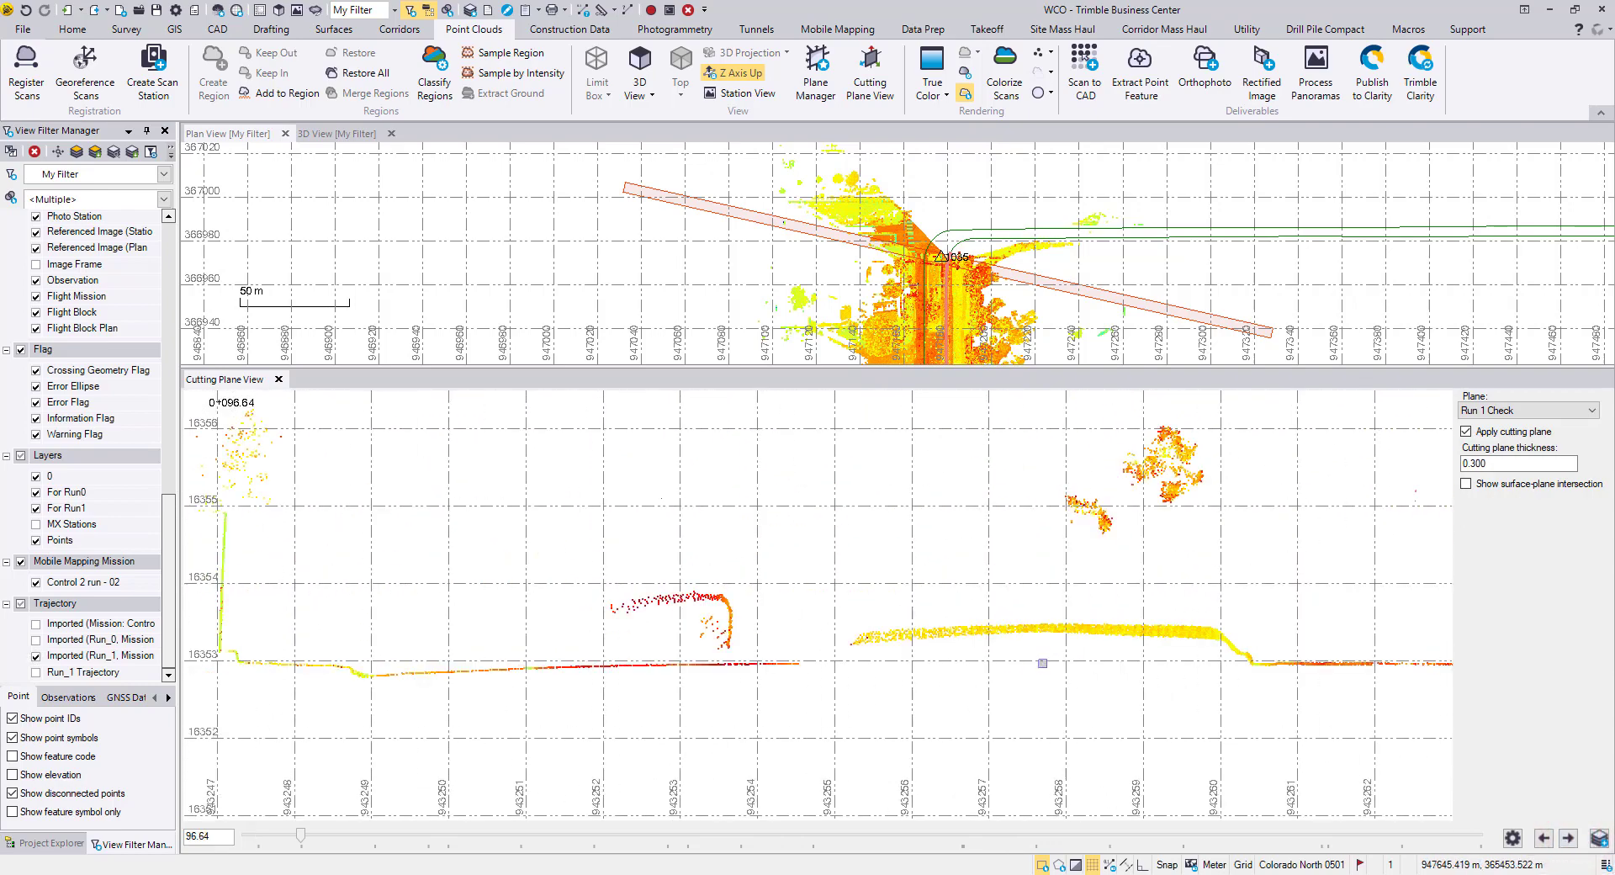
{"action": "scroll", "coordinate": [1039, 656], "scroll_direction": "up", "scroll_amount": 5}
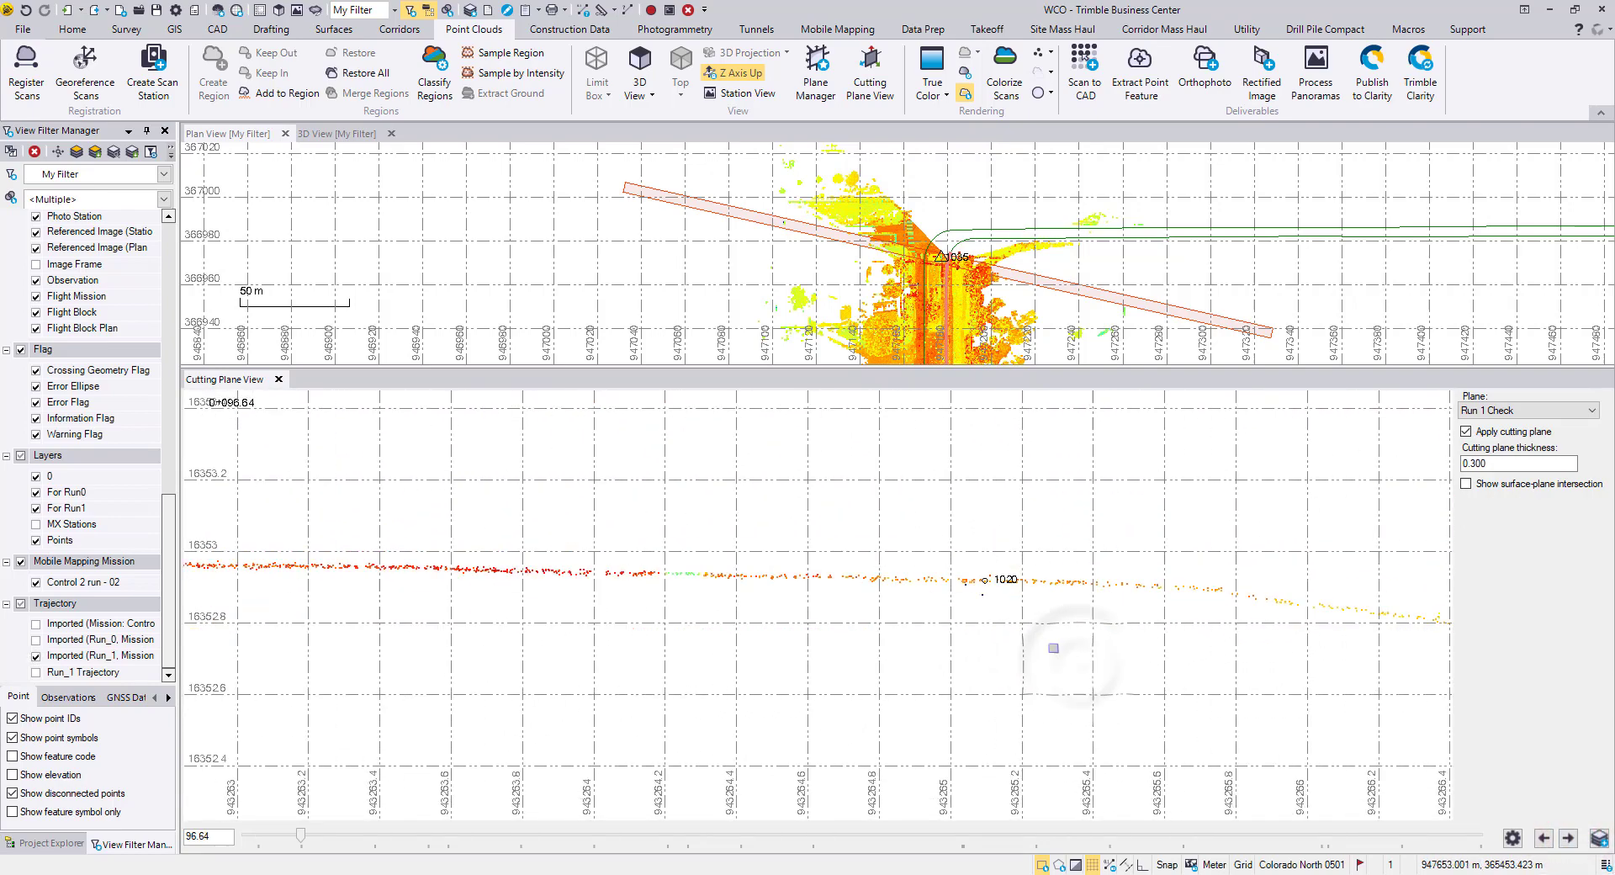
{"action": "scroll", "coordinate": [1252, 723], "scroll_direction": "up", "scroll_amount": 1}
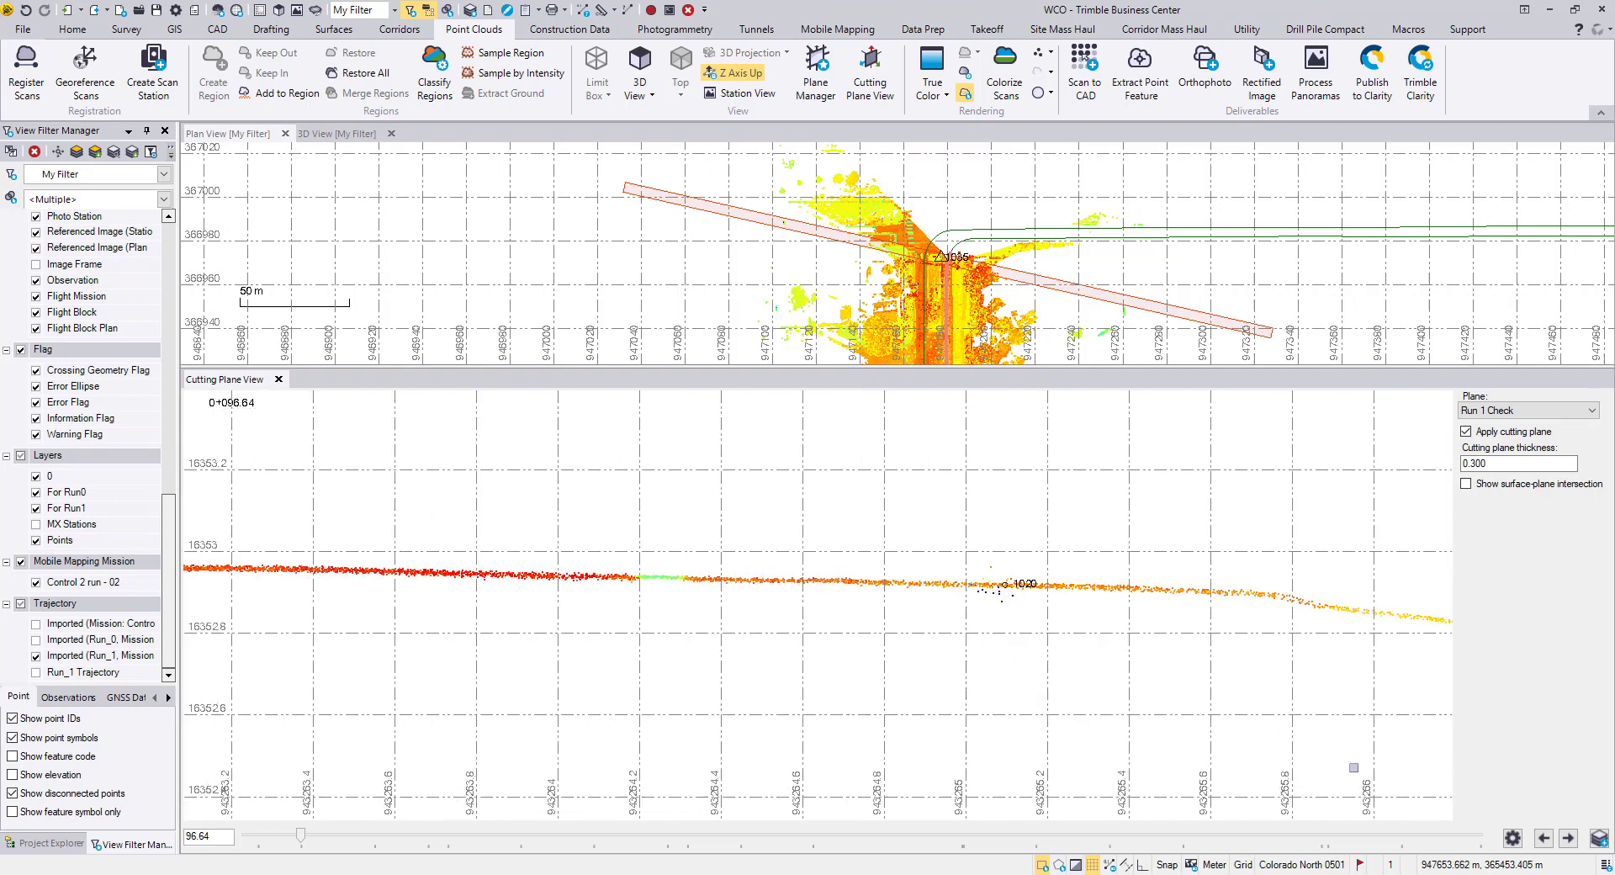
Step the cutting plane through stations 216.76 and 303.97, comparing the scanned surface with points 1021 and 1039
{"action": "left_click", "coordinate": [1568, 839]}
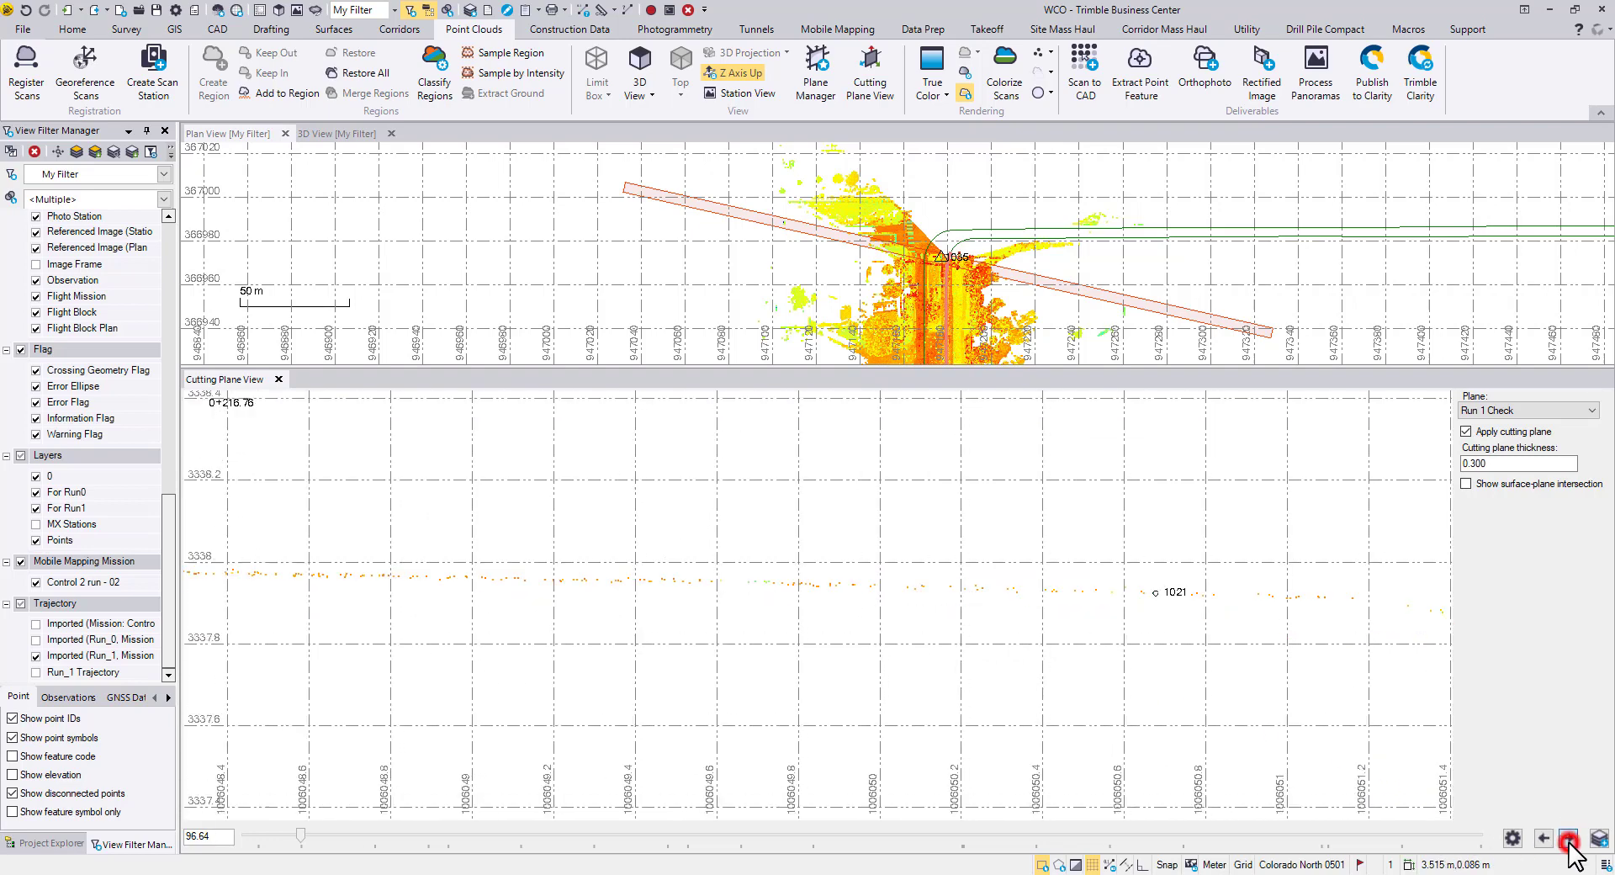
{"action": "left_click", "coordinate": [1569, 839]}
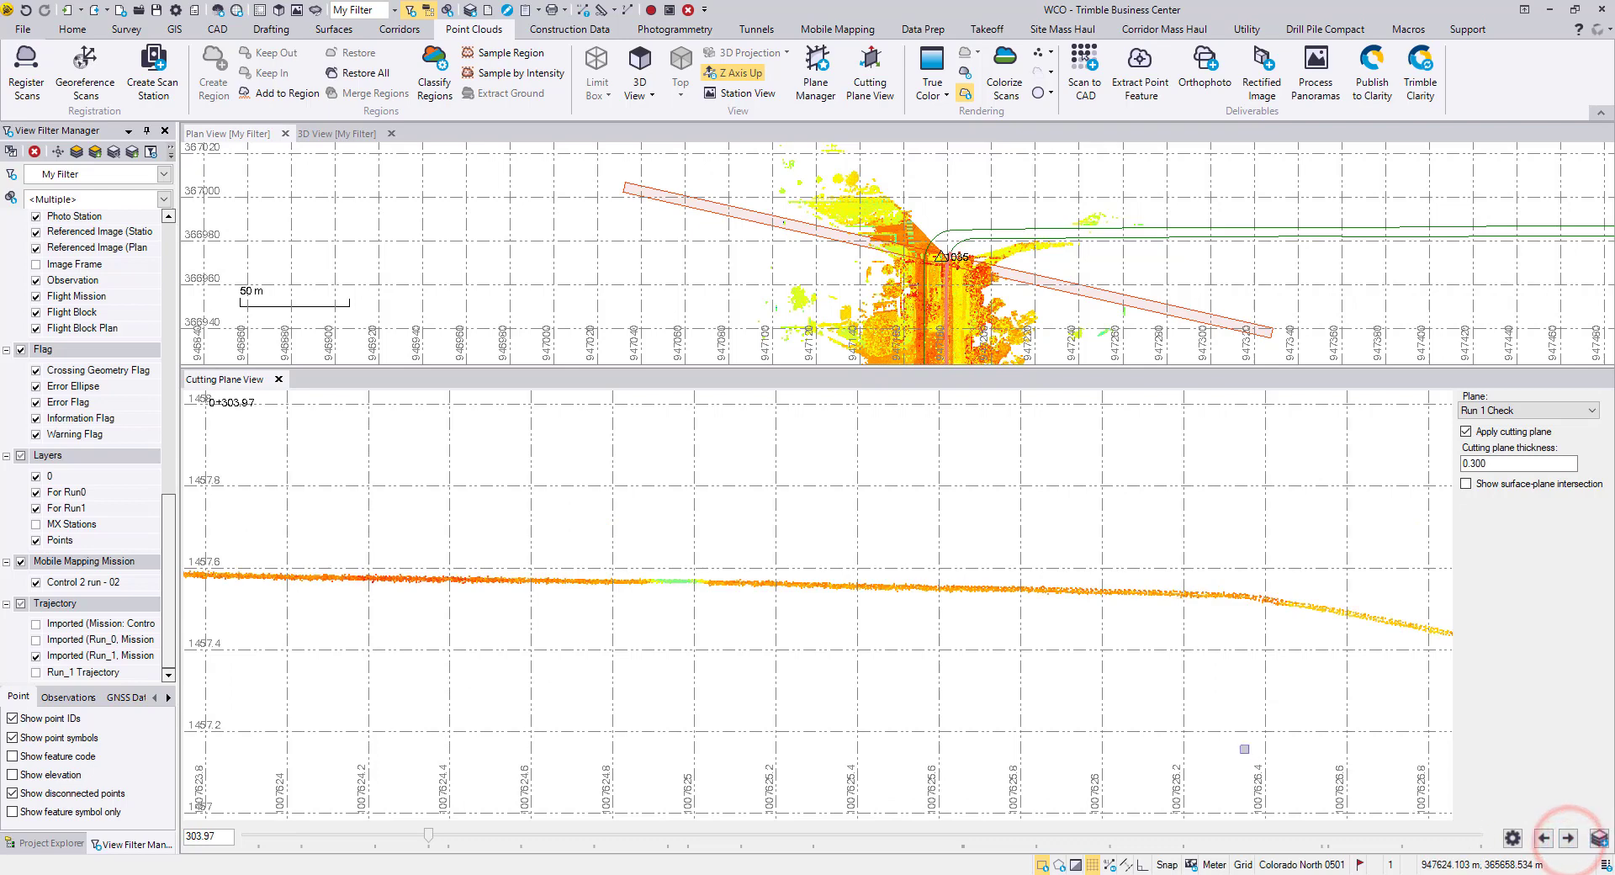
{"action": "scroll", "coordinate": [1204, 713], "scroll_direction": "down", "scroll_amount": 4}
{"action": "scroll", "coordinate": [1204, 713], "scroll_direction": "down", "scroll_amount": 2}
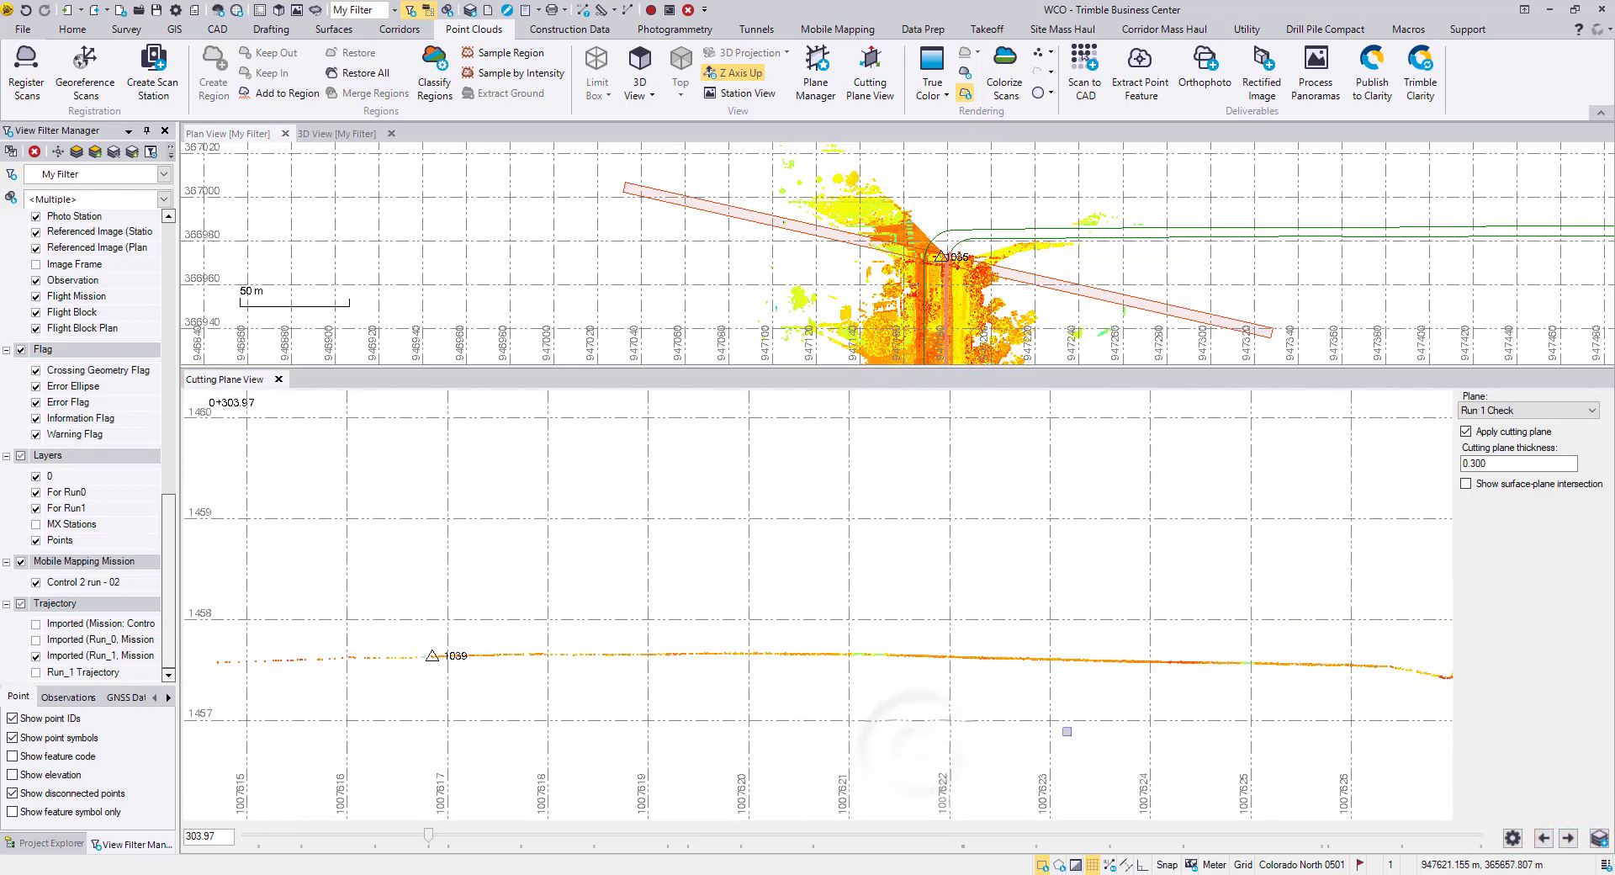
{"action": "middle_click_drag", "start_coordinate": [486, 719], "coordinate": [558, 684]}
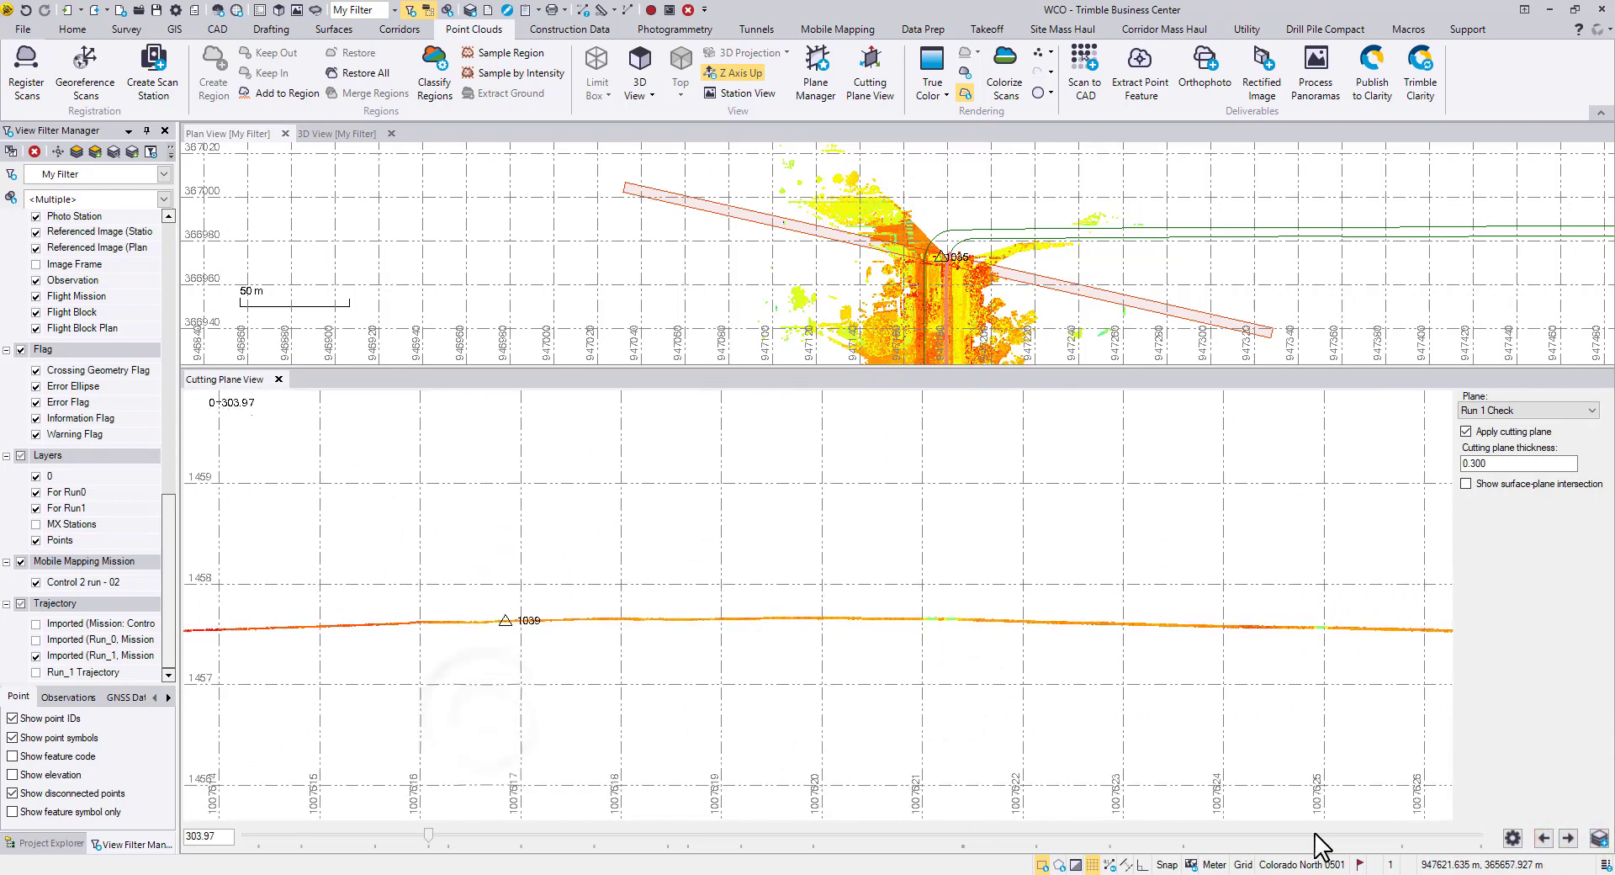